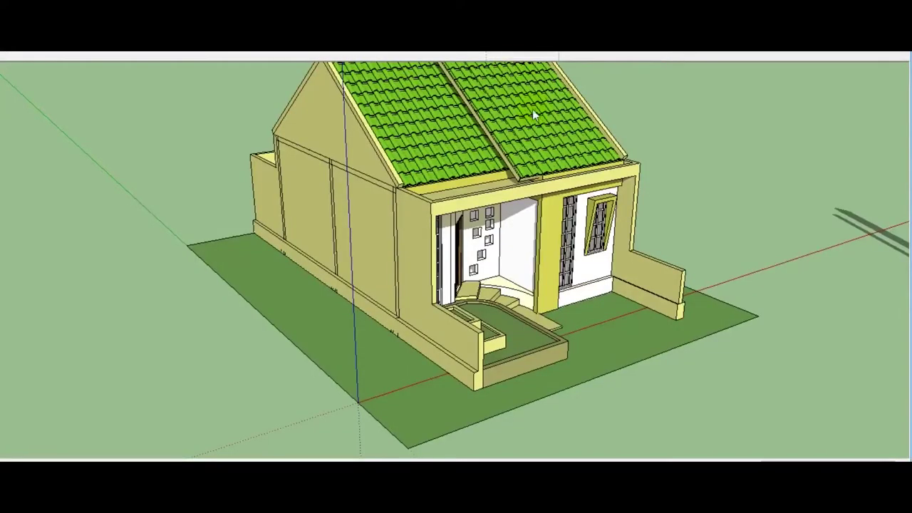
- Cut a section plane through the front facade of the house
click(563, 246)
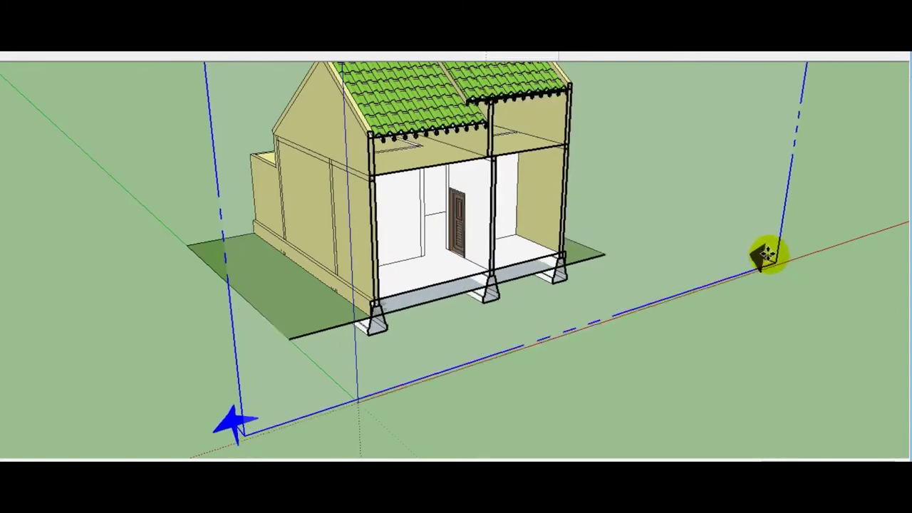
scroll(360, 325, up, 3)
scroll(370, 321, up, 2)
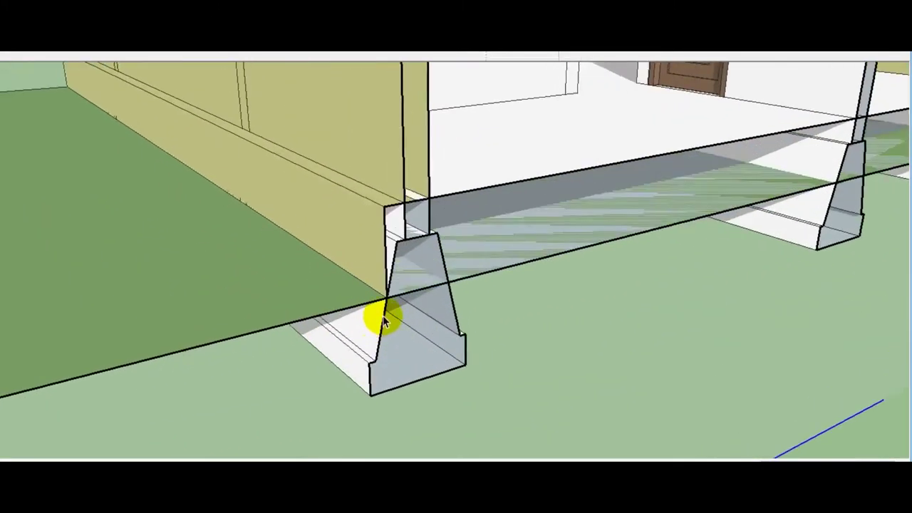
scroll(356, 335, up, 2)
scroll(346, 346, up, 2)
- Orbit around the porch to the column footings, then look down onto the room slab
mouse_move(705, 246)
middle_down()
mouse_move(417, 325)
mouse_move(627, 266)
mouse_move(461, 270)
middle_up()
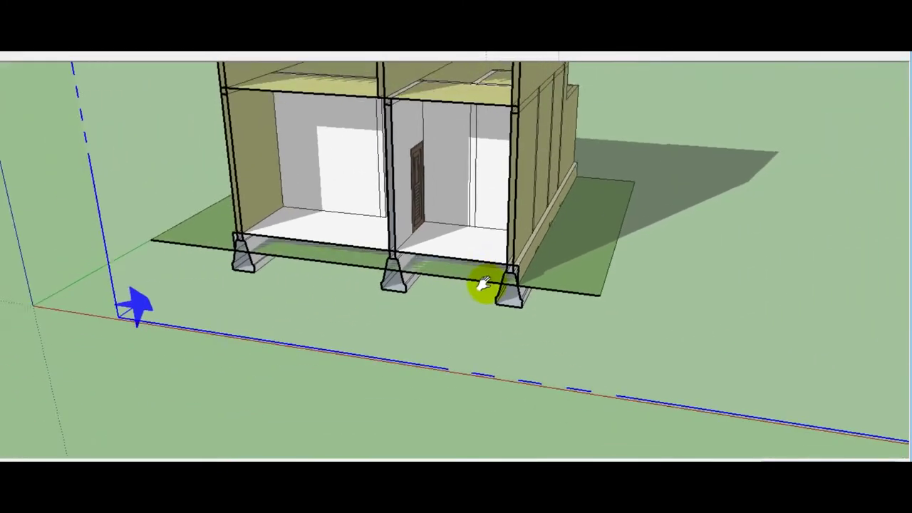
scroll(524, 263, up, 1)
scroll(515, 245, up, 3)
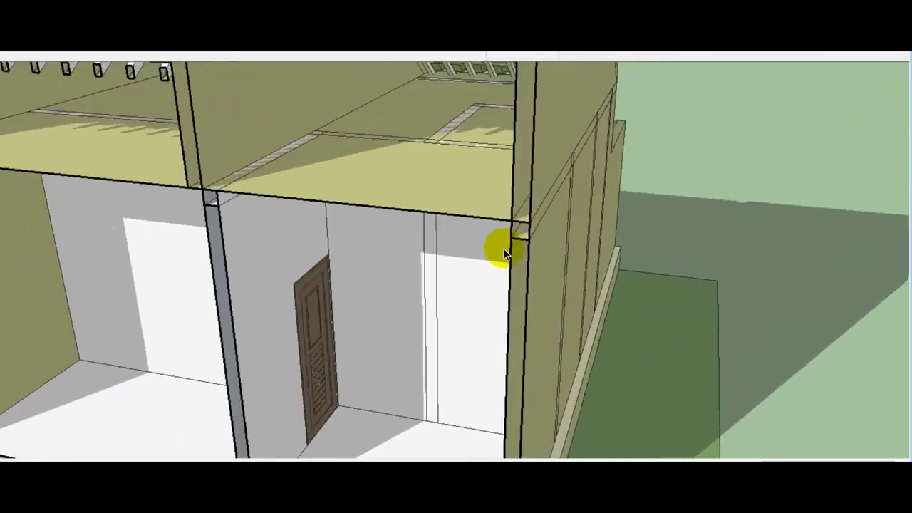
scroll(503, 248, up, 2)
scroll(533, 242, up, 2)
mouse_move(752, 251)
middle_down()
mouse_move(403, 204)
mouse_move(576, 216)
mouse_move(444, 301)
mouse_move(363, 322)
middle_up()
scroll(667, 271, down, 5)
scroll(606, 270, up, 1)
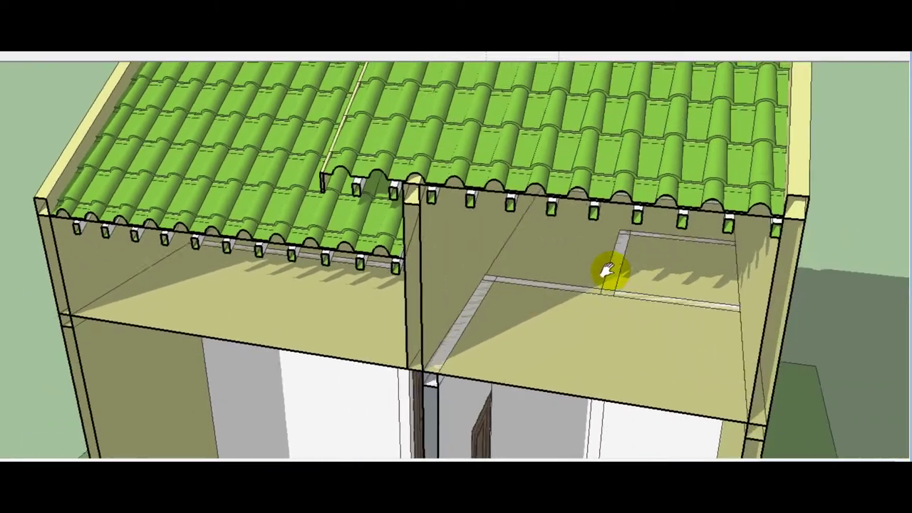
scroll(591, 271, up, 2)
scroll(593, 272, up, 2)
- Switch to the flat Front view and frame the walls and footings
key(F2)
scroll(399, 275, up, 3)
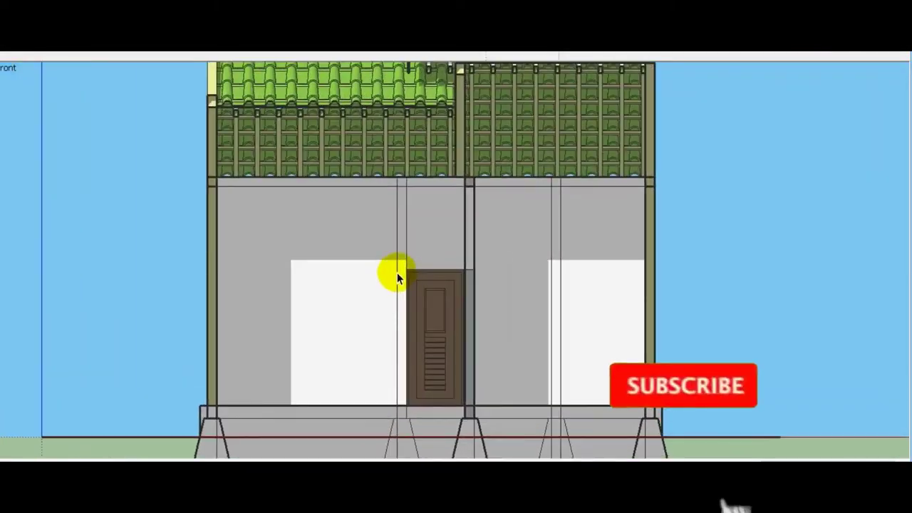
scroll(427, 210, down, 3)
scroll(518, 140, up, 2)
scroll(570, 164, up, 2)
scroll(574, 299, down, 2)
mouse_move(573, 299)
middle_down()
mouse_move(565, 179)
mouse_move(378, 361)
middle_up()
scroll(378, 361, up, 2)
scroll(480, 395, up, 2)
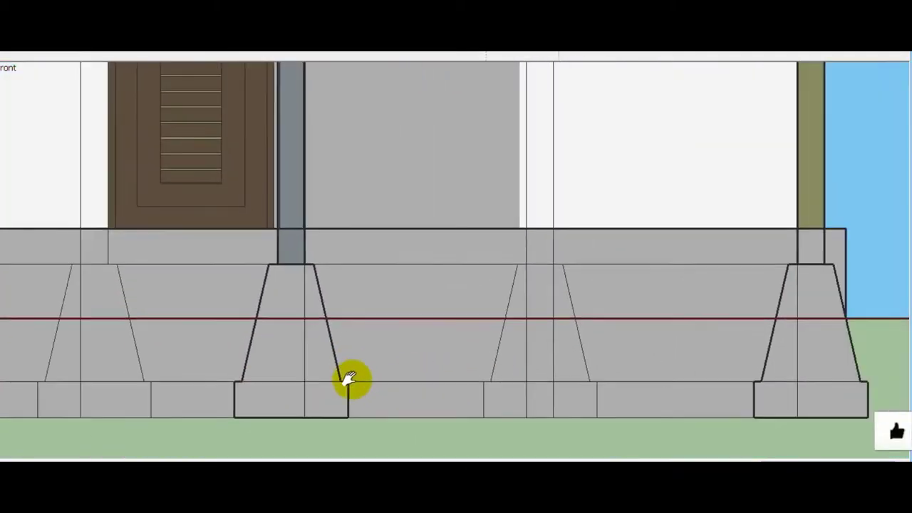
scroll(534, 373, down, 1)
scroll(567, 383, down, 3)
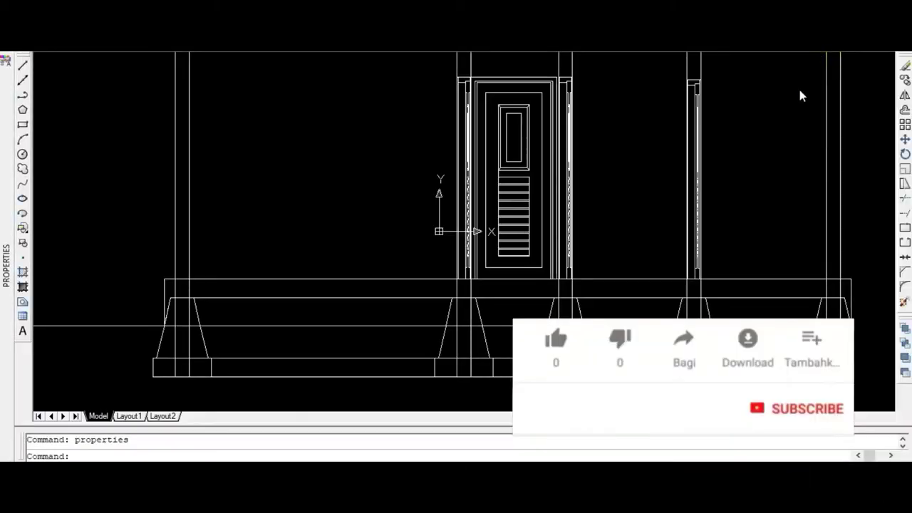
middle_drag(599, 230, 601, 267)
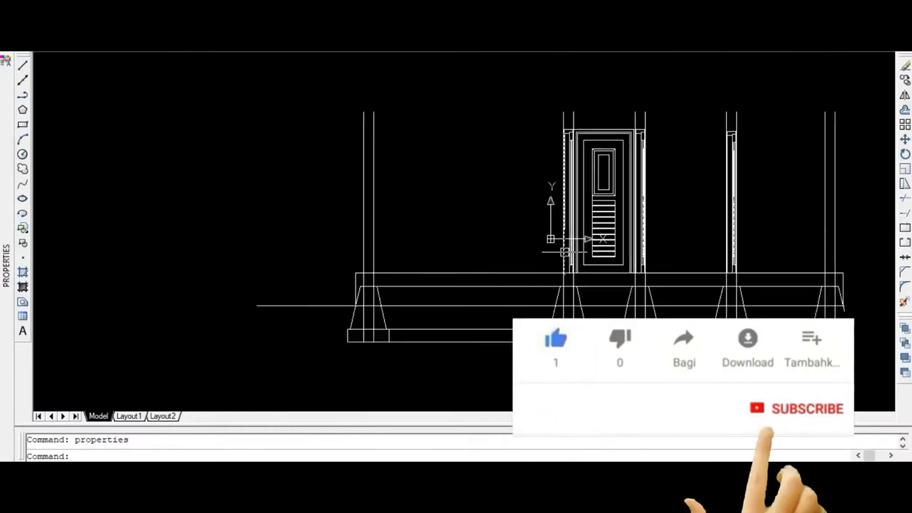
scroll(564, 251, up, 2)
middle_drag(546, 228, 271, 234)
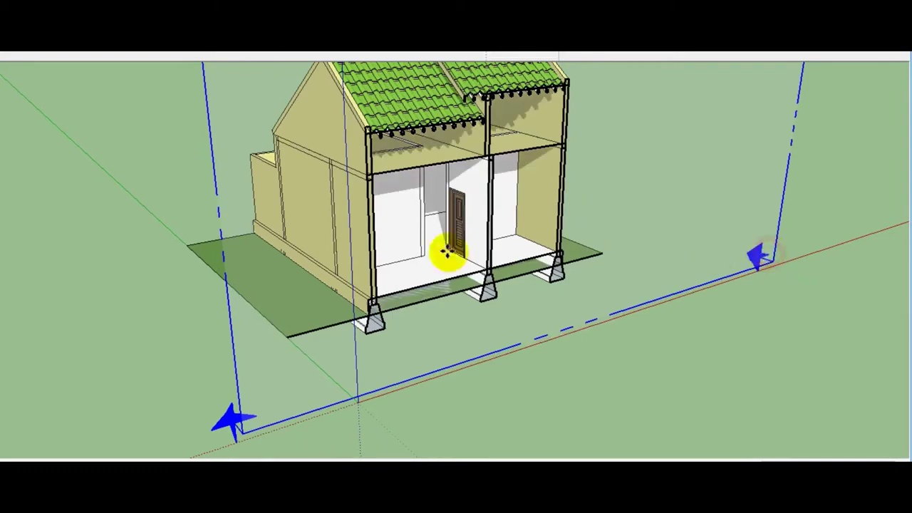
scroll(358, 321, up, 3)
scroll(372, 330, up, 3)
scroll(413, 307, up, 3)
scroll(272, 368, up, 2)
mouse_move(273, 368)
middle_down()
mouse_move(685, 250)
mouse_move(530, 285)
mouse_move(563, 267)
mouse_move(462, 271)
mouse_move(492, 341)
middle_up()
scroll(467, 269, down, 2)
scroll(477, 269, down, 5)
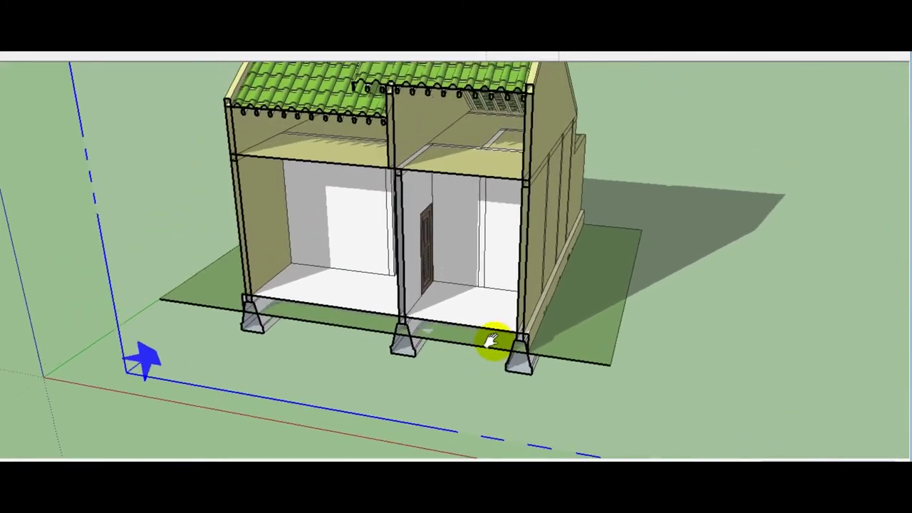
scroll(505, 248, up, 3)
scroll(495, 248, up, 3)
scroll(604, 237, up, 1)
mouse_move(494, 248)
shift+middle_down()
mouse_move(604, 237)
mouse_move(350, 207)
mouse_move(576, 220)
mouse_move(406, 327)
shift+middle_up()
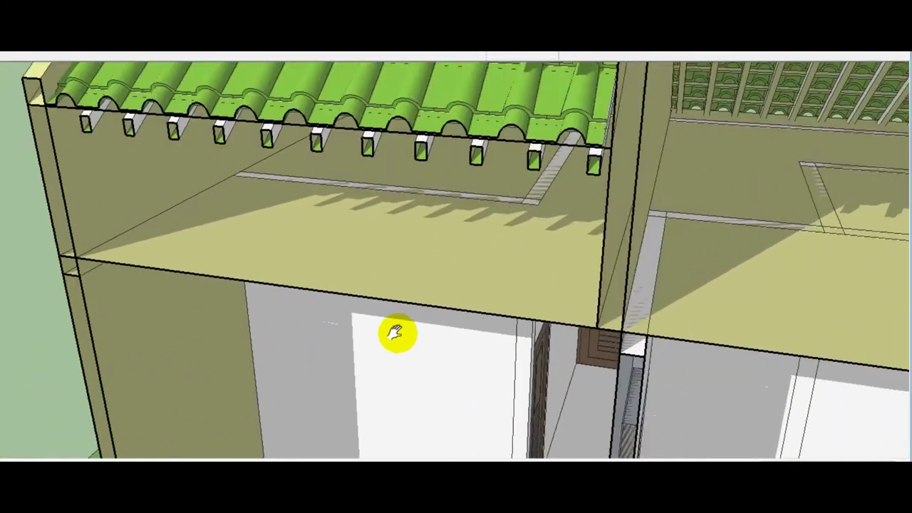
scroll(406, 328, down, 2)
scroll(688, 261, down, 2)
scroll(596, 271, up, 1)
scroll(591, 274, up, 2)
scroll(591, 274, down, 1)
key(F2)
scroll(393, 274, up, 2)
scroll(392, 266, down, 1)
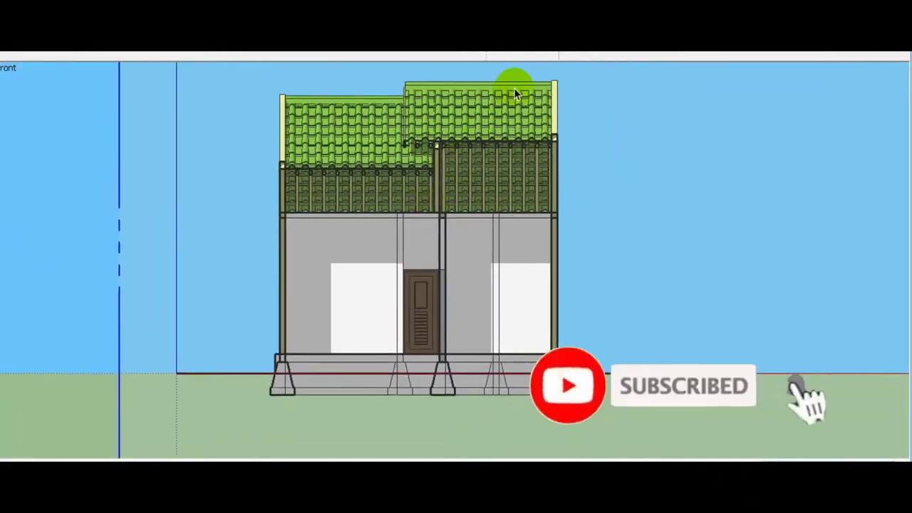
scroll(513, 92, up, 2)
scroll(552, 171, up, 2)
scroll(566, 325, down, 1)
shift+middle_drag(566, 325, 575, 146)
scroll(575, 146, down, 1)
scroll(385, 383, up, 1)
scroll(591, 395, up, 3)
mouse_move(591, 395)
shift+middle_down()
mouse_move(301, 378)
mouse_move(623, 372)
shift+middle_up()
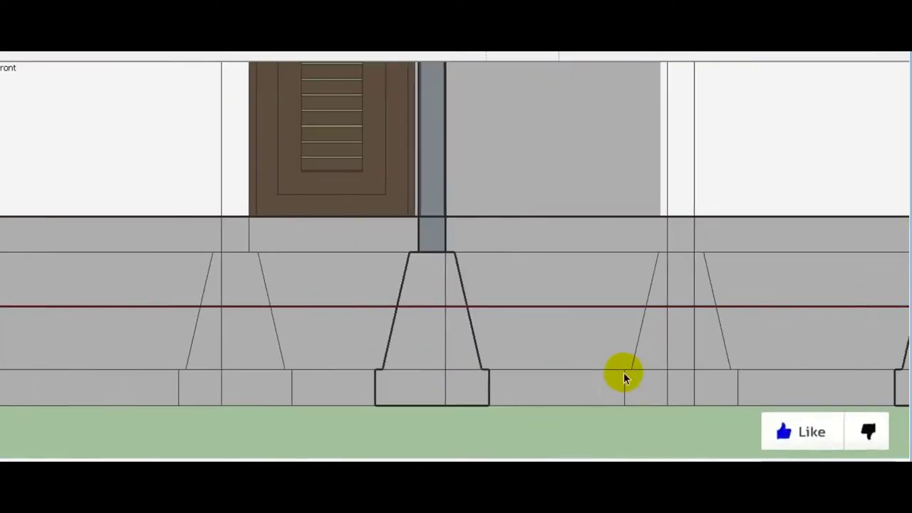
scroll(623, 372, down, 2)
scroll(463, 387, up, 1)
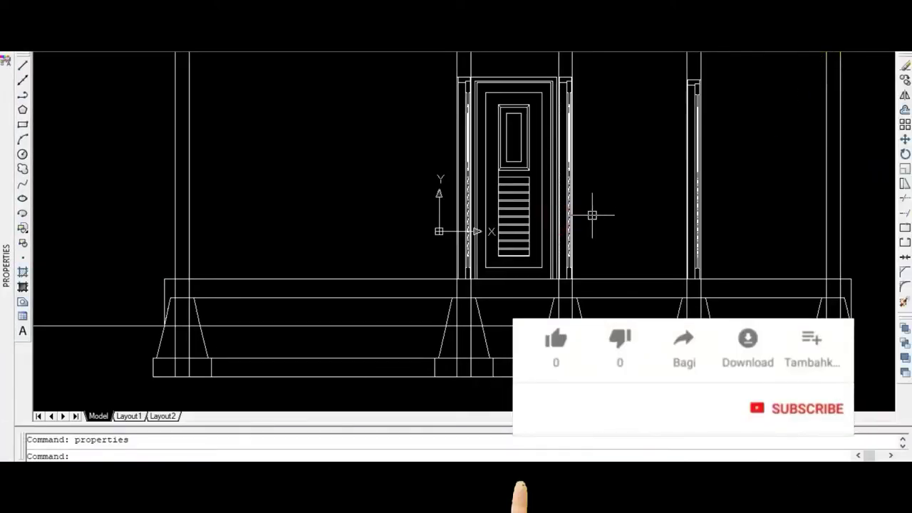
scroll(602, 271, down, 1)
scroll(603, 271, down, 3)
scroll(603, 271, up, 4)
mouse_move(489, 330)
middle_down()
mouse_move(543, 198)
mouse_move(249, 263)
mouse_move(465, 291)
middle_up()
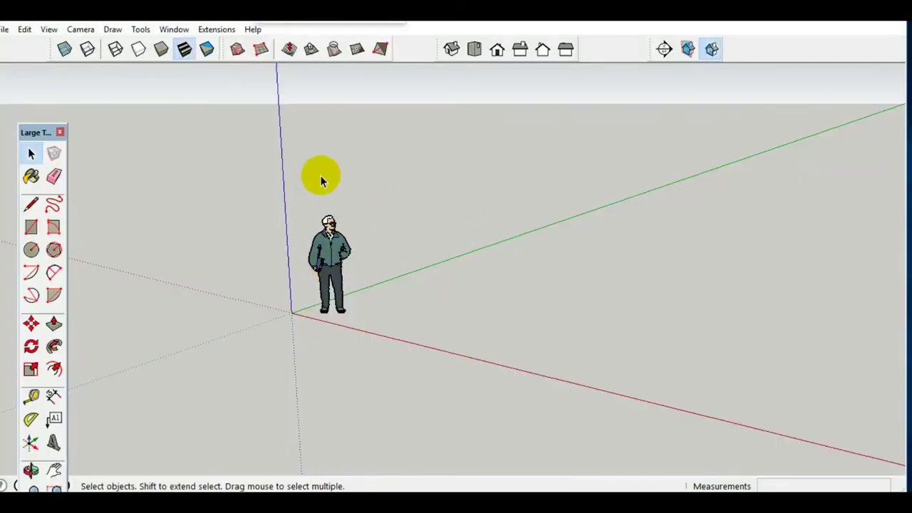
- Apply the Simple Style with green ground and sky from the Styles panel
click(175, 29)
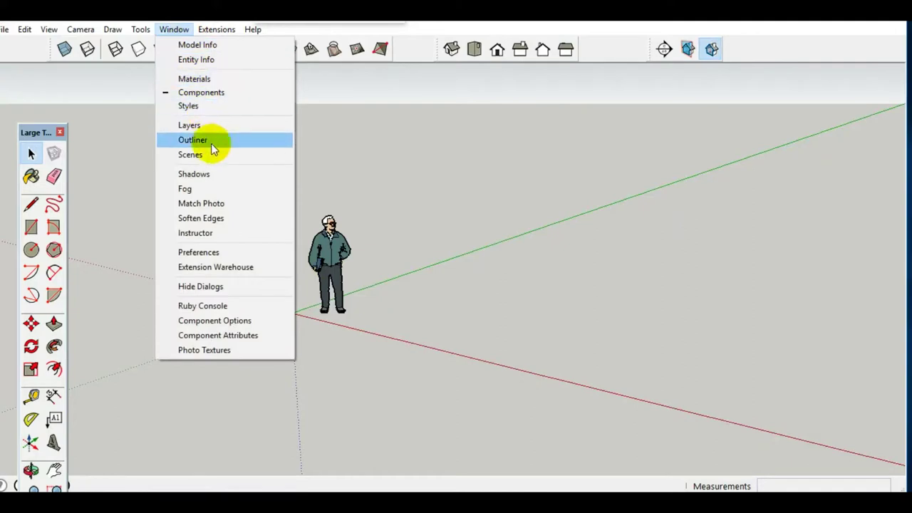
click(204, 106)
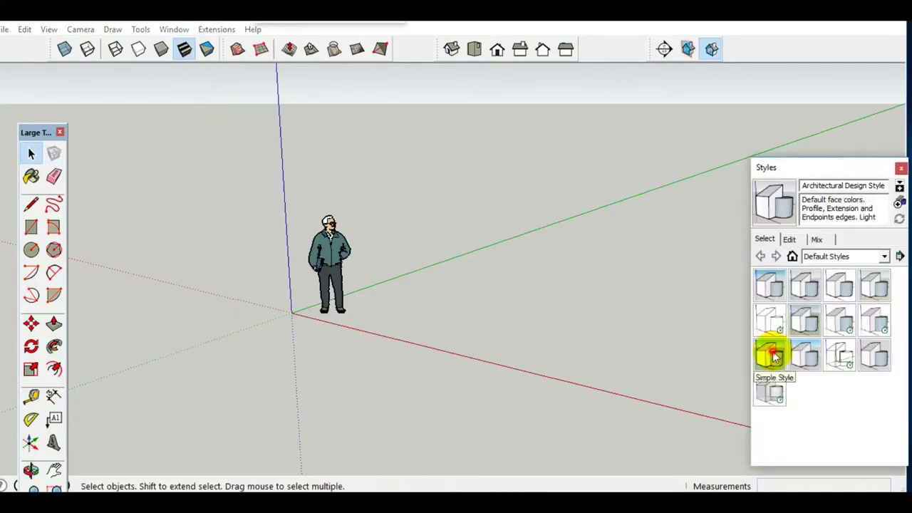
click(770, 354)
click(789, 239)
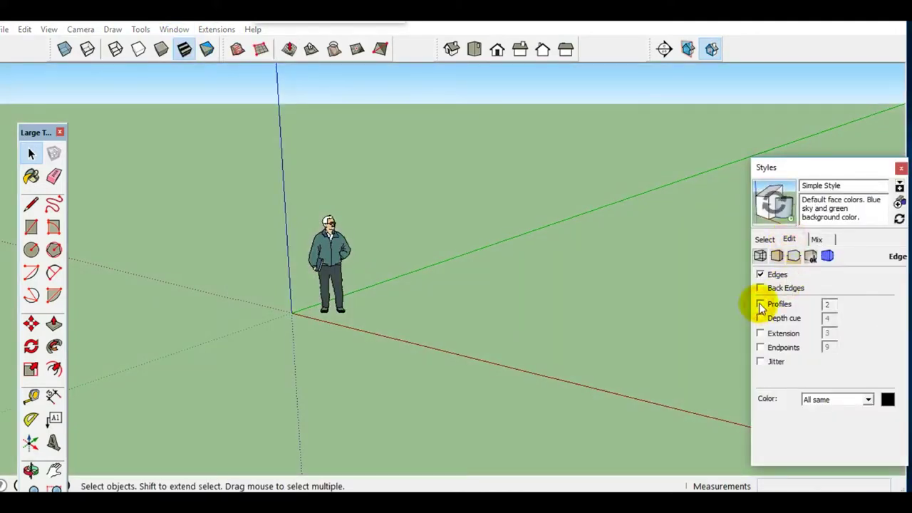
click(803, 171)
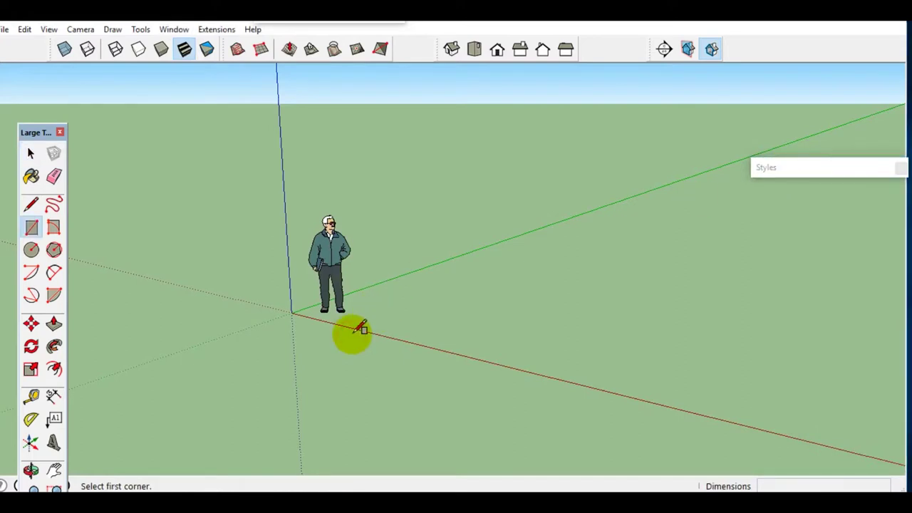
- Draw a large ground rectangle and make it a group, viewing it in perspective
click(891, 203)
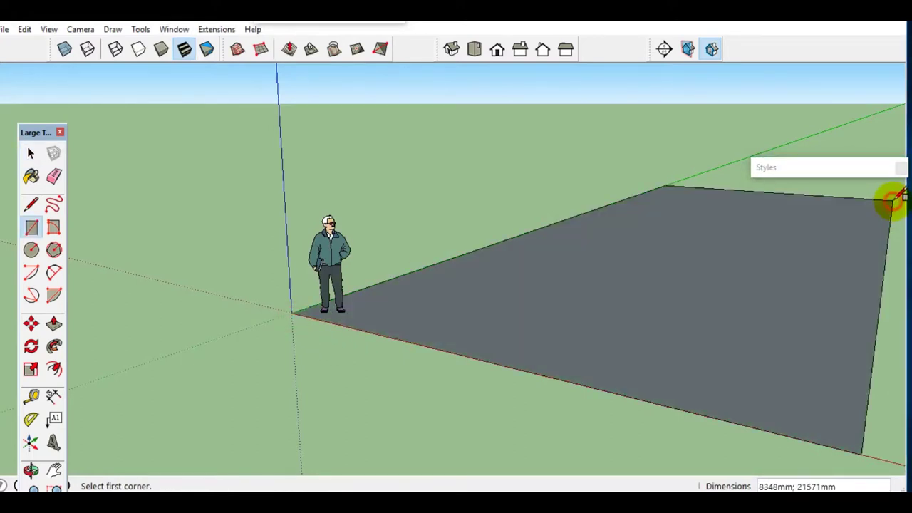
right_click(590, 289)
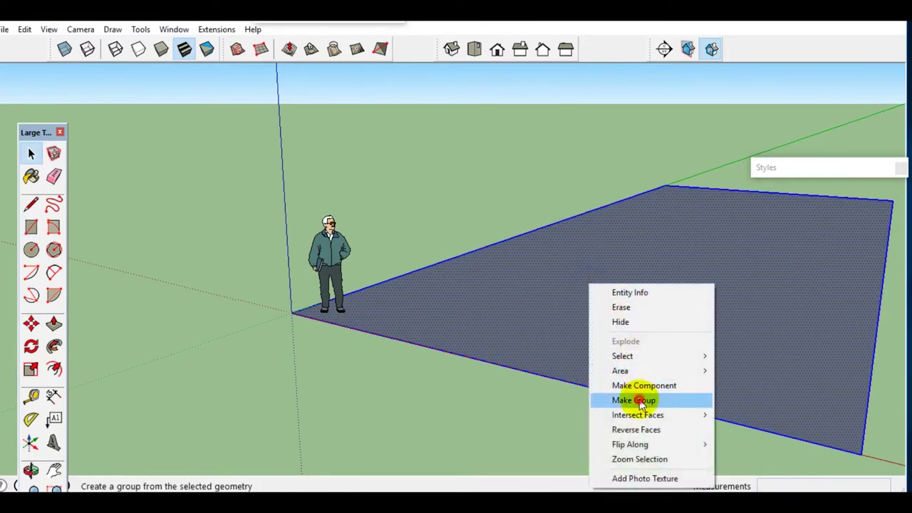
click(641, 402)
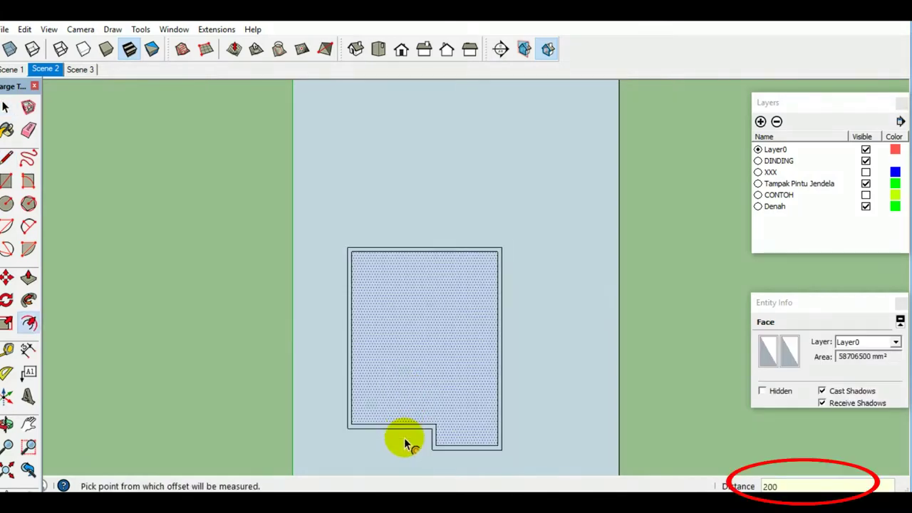
mouse_move(600, 403)
middle_down()
mouse_move(301, 279)
mouse_move(565, 346)
mouse_move(358, 321)
middle_up()
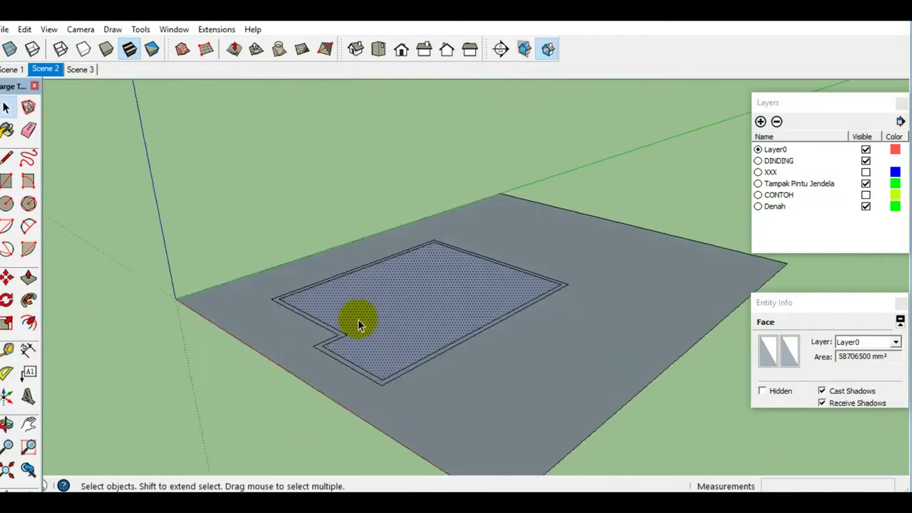
- Pull the floor plan up 400 mm into a slab and copy its face upward
scroll(385, 342, up, 3)
key(p)
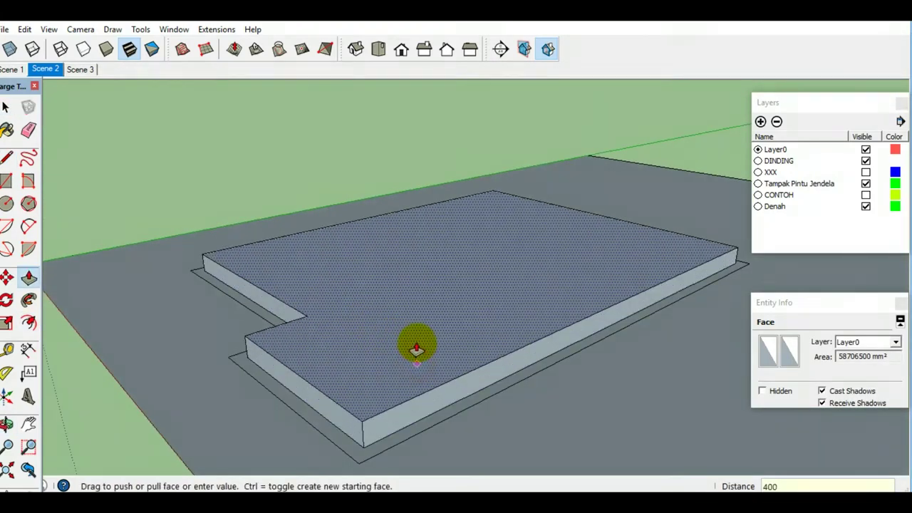
key(ctrl)
click(416, 342)
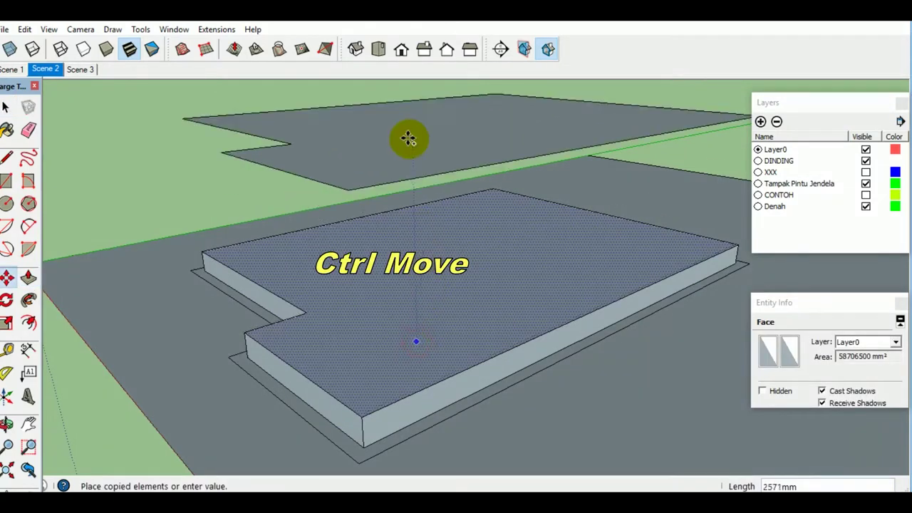
mouse_move(445, 304)
middle_down()
mouse_move(434, 352)
mouse_move(413, 279)
mouse_move(235, 247)
middle_up()
- Place a sloped roof-pitch guide with the Protractor at the raised face's endpoint
click(58, 223)
click(175, 176)
key(space)
middle_drag(450, 211, 390, 315)
key(l)
scroll(444, 345, down, 1)
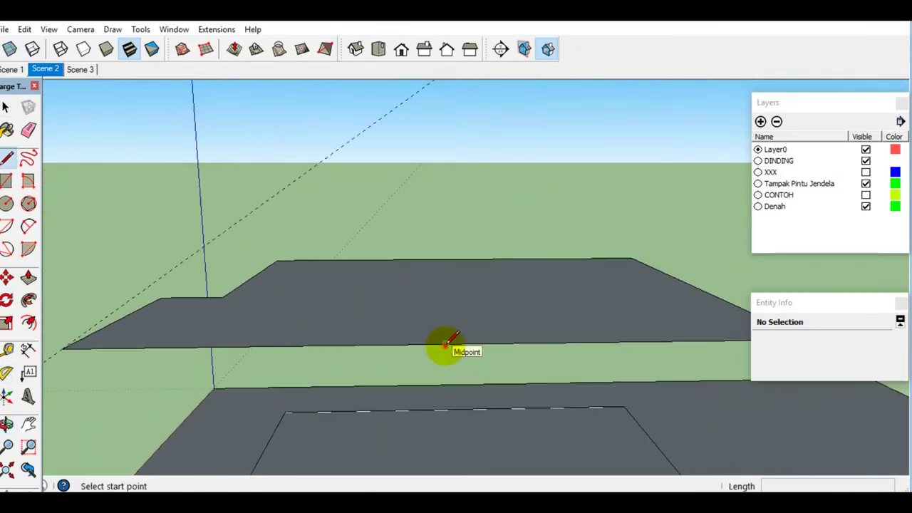
- Draw a triangular gable face on the roof outline and erase its vertical edge
middle_drag(462, 173, 463, 128)
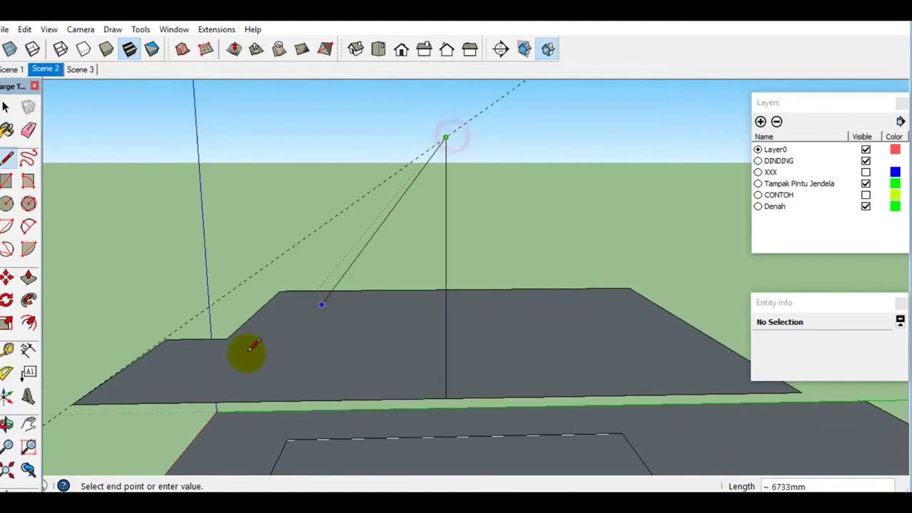
click(77, 404)
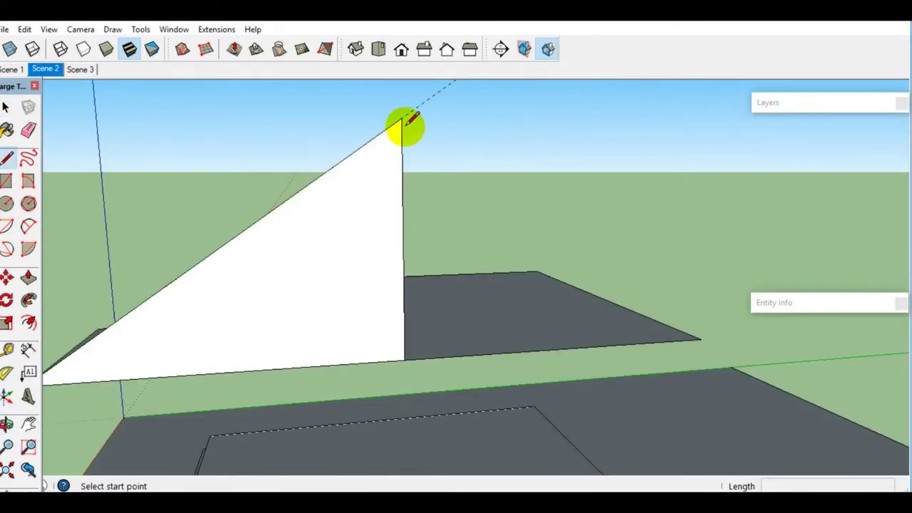
click(700, 339)
key(space)
click(405, 325)
- Copy the gable triangle to the far corner, then copy the right-hand triangle again
key(space)
click(350, 383)
mouse_move(464, 334)
middle_down()
mouse_move(350, 383)
mouse_move(369, 354)
middle_up()
key(m)
click(447, 403)
key(ctrl)
click(596, 252)
mouse_move(596, 253)
middle_down()
mouse_move(623, 345)
mouse_move(651, 306)
middle_up()
click(631, 295)
key(m)
click(673, 343)
key(ctrl)
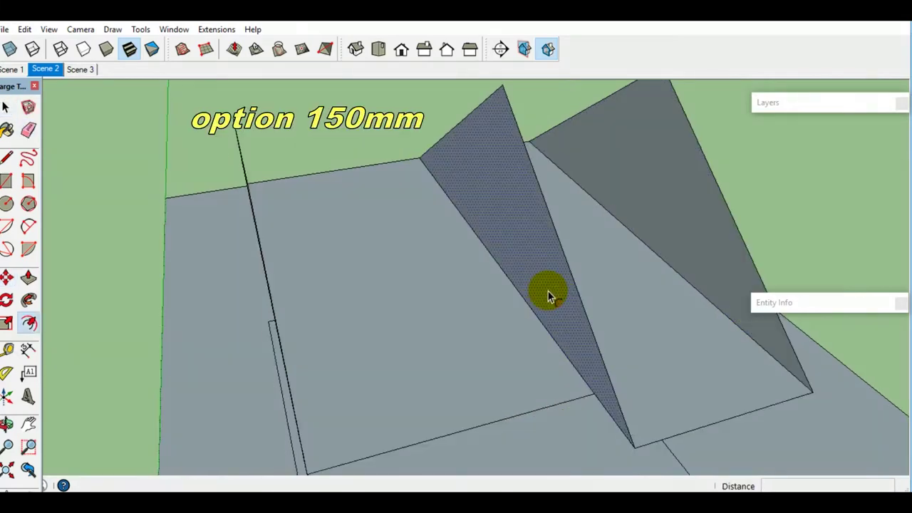
- Offset the triangle's edges 150 inward to form a narrow border band
click(547, 295)
mouse_move(545, 300)
middle_down()
mouse_move(570, 299)
mouse_move(595, 278)
middle_up()
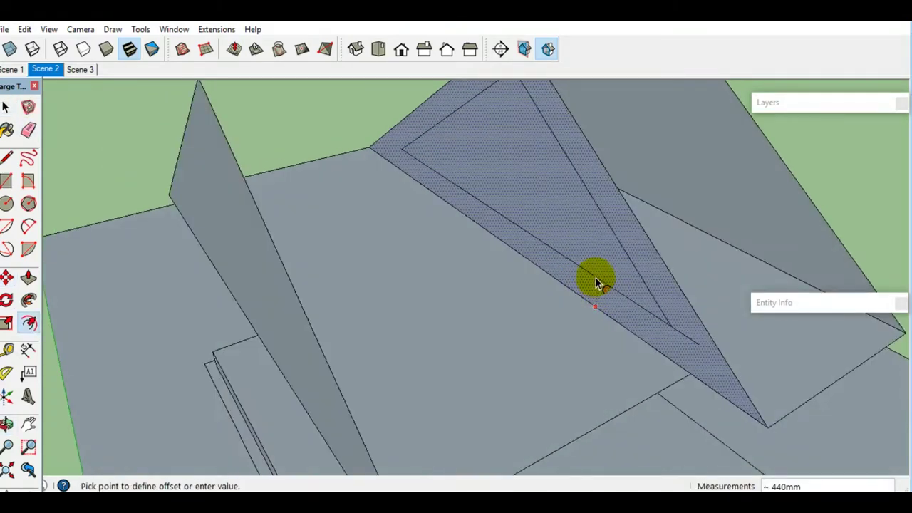
text(150)
key(Return)
- Draw edges at the band's inner corner to separate the inner triangular face
key(space)
scroll(652, 342, up, 3)
key(l)
click(616, 333)
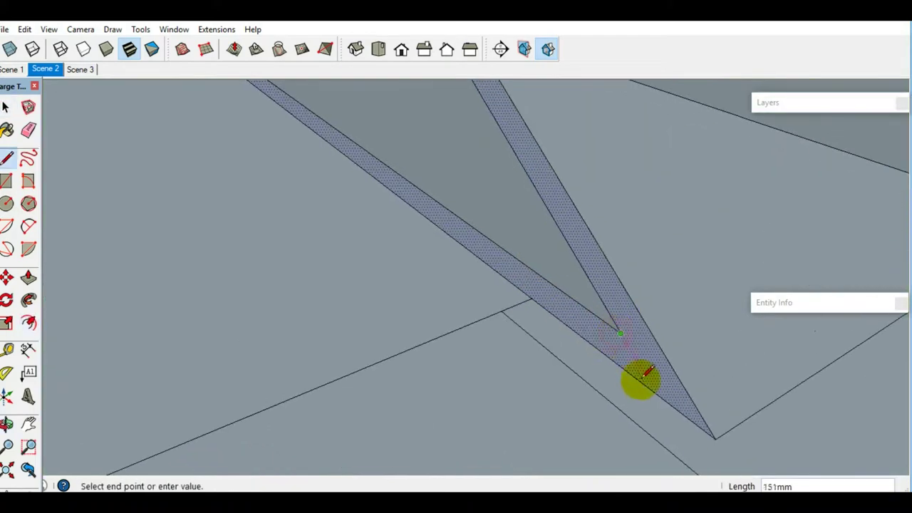
key(space)
mouse_move(594, 339)
middle_down()
mouse_move(503, 311)
mouse_move(403, 305)
mouse_move(490, 345)
mouse_move(470, 332)
middle_up()
key(l)
click(447, 315)
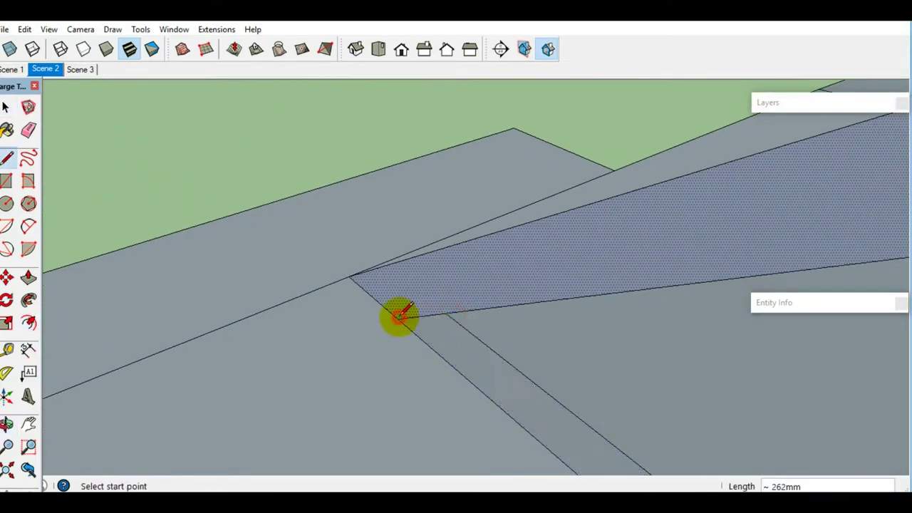
key(space)
mouse_move(499, 354)
middle_down()
mouse_move(525, 374)
mouse_move(496, 287)
middle_up()
right_click(496, 286)
- Group the inner triangular face and extrude it 150 mm thick
click(526, 182)
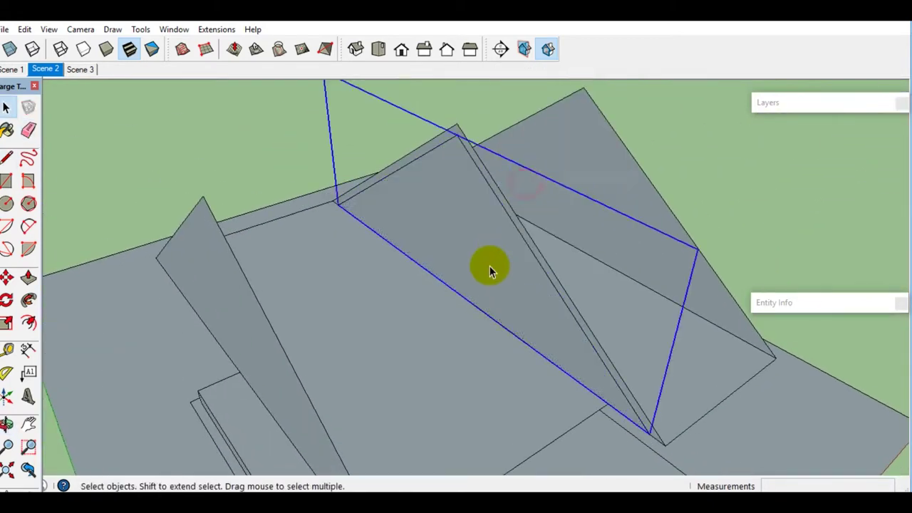
double_click(491, 284)
key(p)
drag(491, 284, 454, 315)
key(space)
key(Escape)
scroll(541, 267, up, 3)
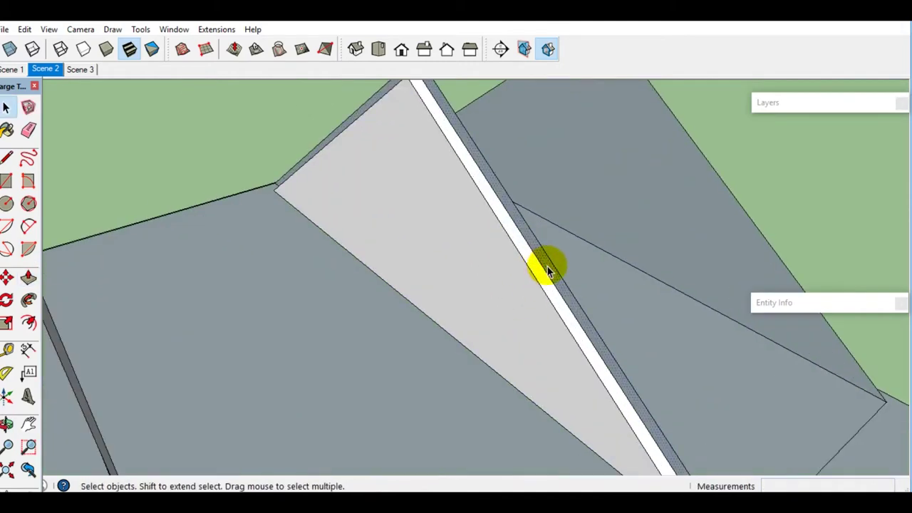
- Group the border strip and extrude it 150 mm thick
right_click(547, 271)
click(578, 379)
double_click(576, 317)
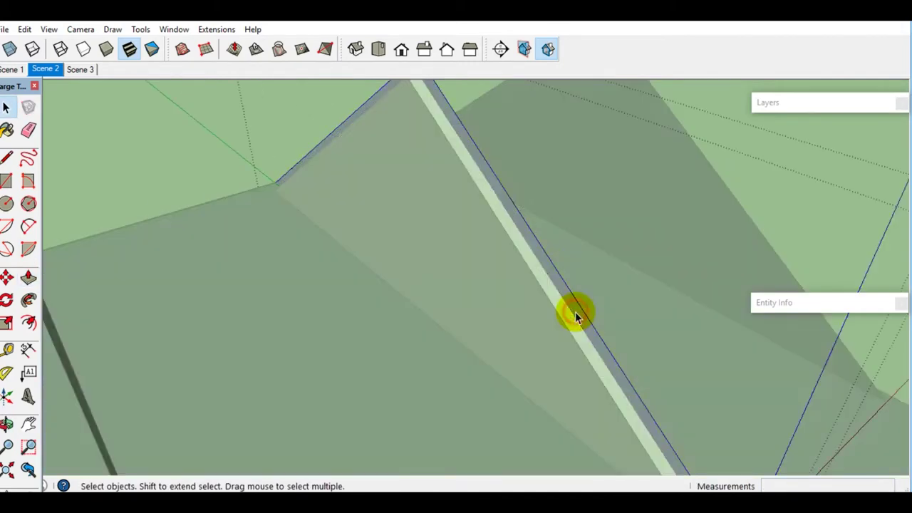
drag(575, 316, 573, 336)
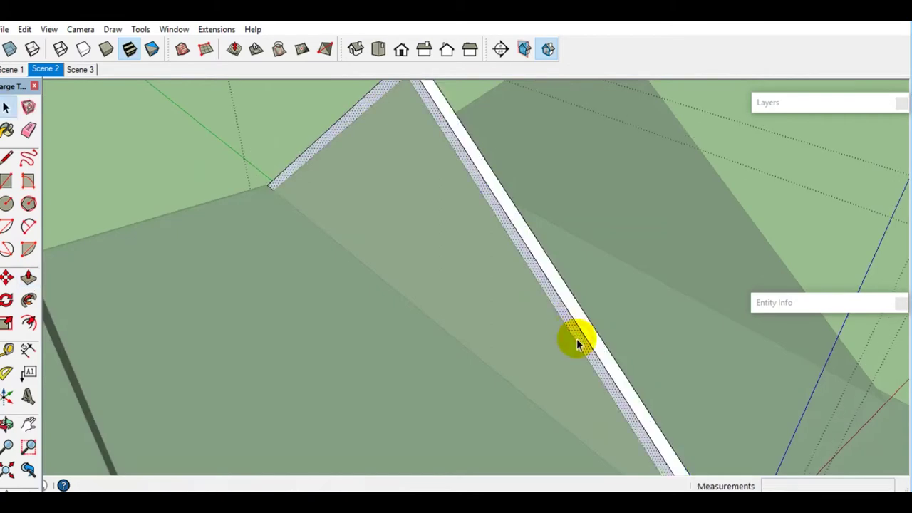
key(space)
scroll(577, 344, down, 5)
- Offset the next gable triangle 150 to create its border band
scroll(627, 313, up, 3)
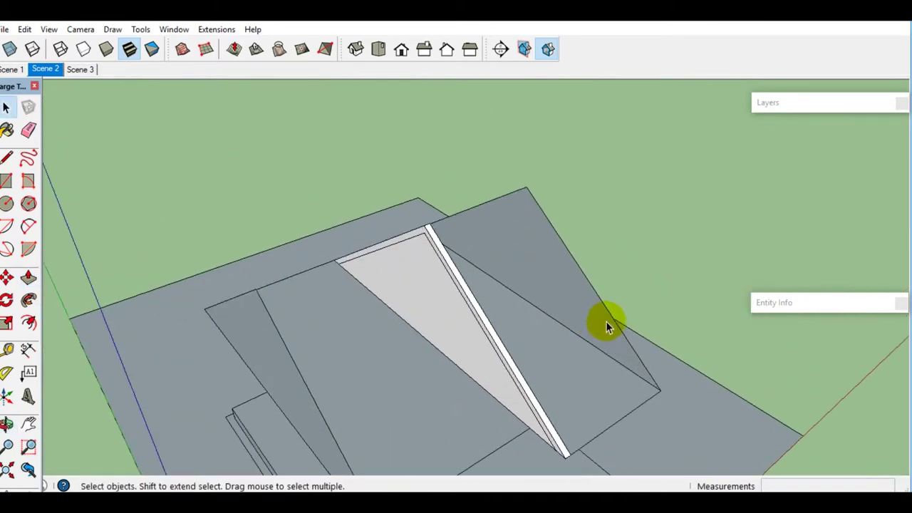
text(f)
text(0)
key(Return)
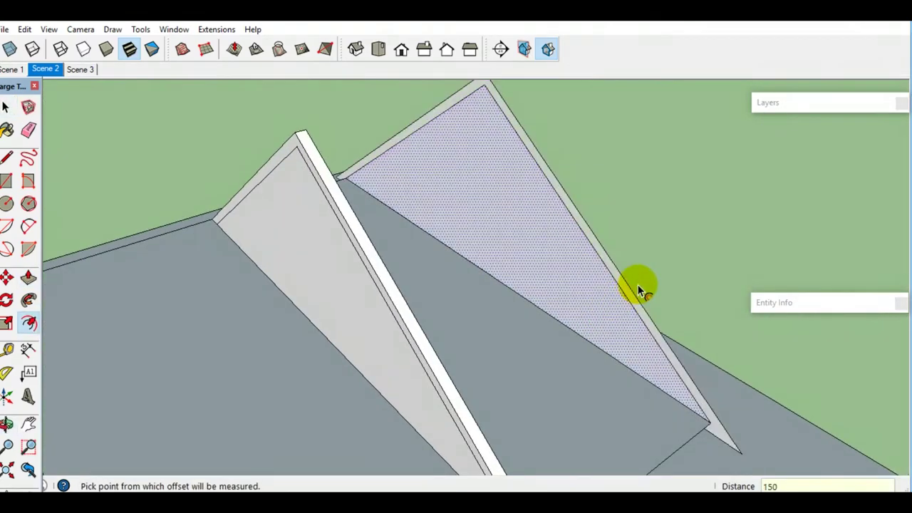
key(space)
scroll(606, 315, up, 1)
- Group the offset inner triangle and extrude it 150 mm thick
right_click(604, 315)
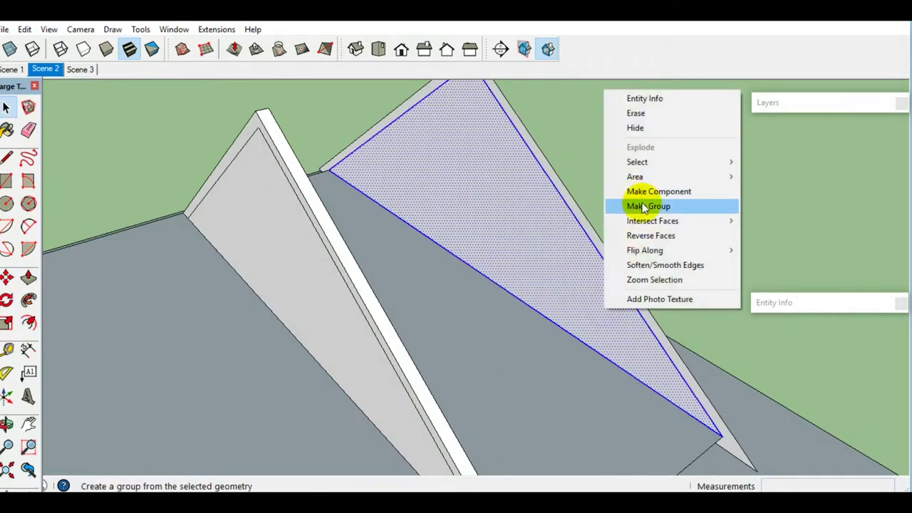
click(626, 204)
double_click(568, 276)
click(566, 276)
middle_drag(532, 285, 226, 320)
click(331, 319)
key(space)
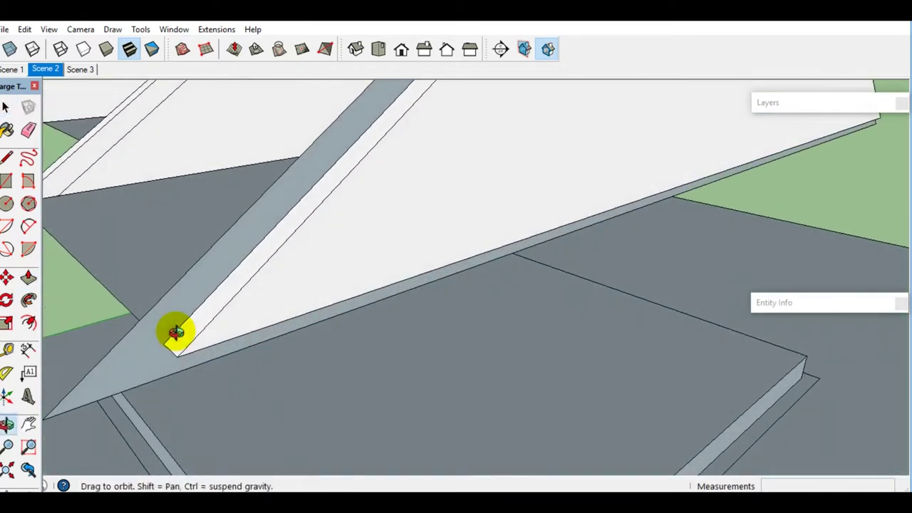
middle_drag(226, 320, 178, 330)
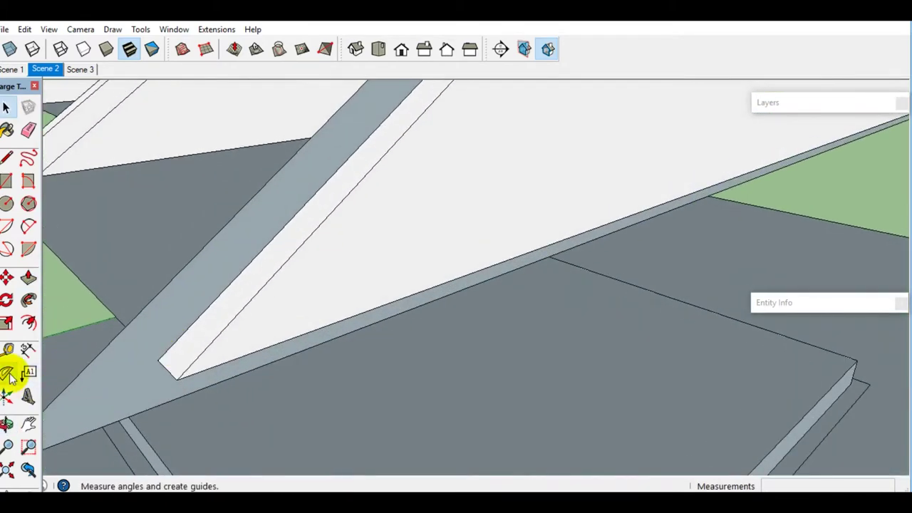
- Add an angled Protractor guide through the wall corner
click(161, 354)
click(124, 333)
key(space)
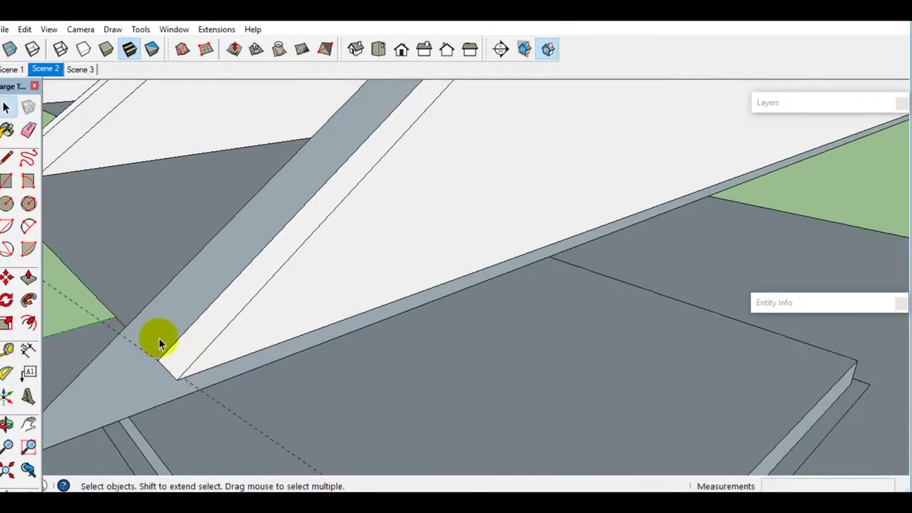
key(space)
middle_drag(135, 333, 167, 343)
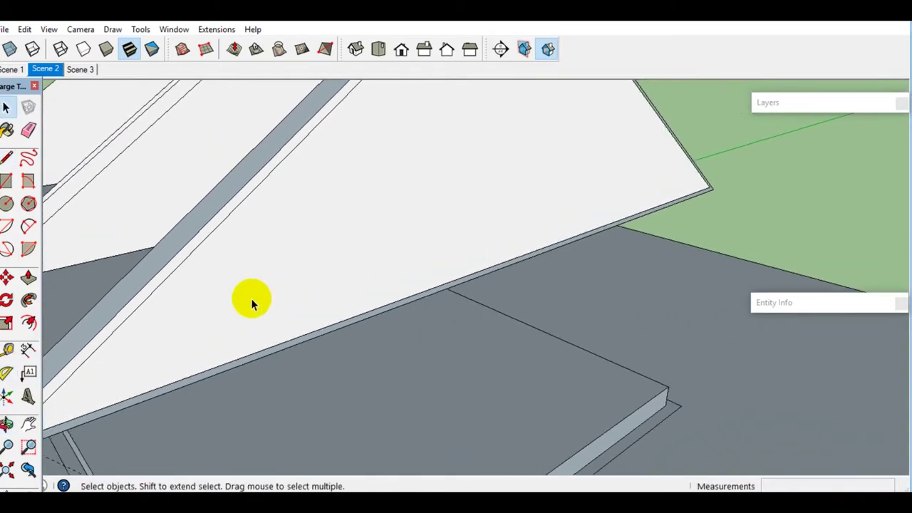
scroll(448, 280, up, 3)
mouse_move(448, 280)
shift+middle_down()
mouse_move(496, 302)
mouse_move(119, 366)
shift+middle_up()
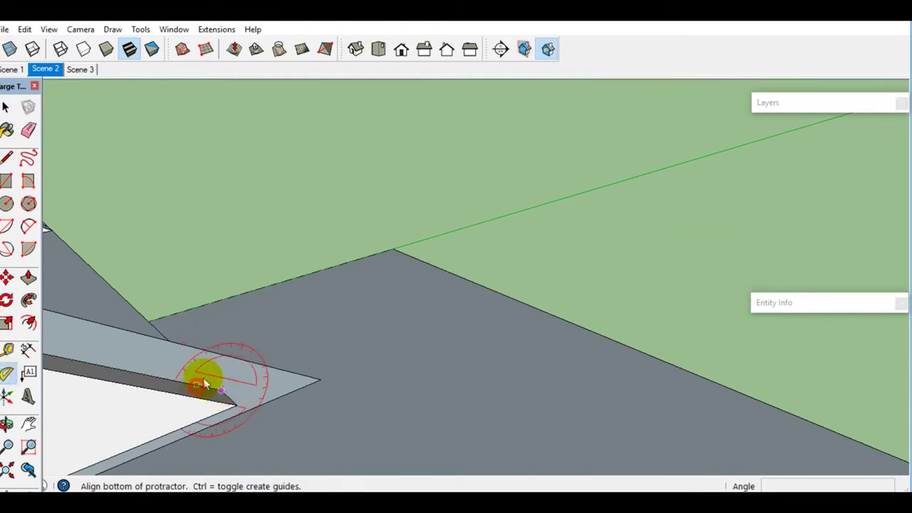
- Draw a line along the guide and erase the overhanging face tip beyond it
click(243, 356)
key(space)
key(e)
click(305, 372)
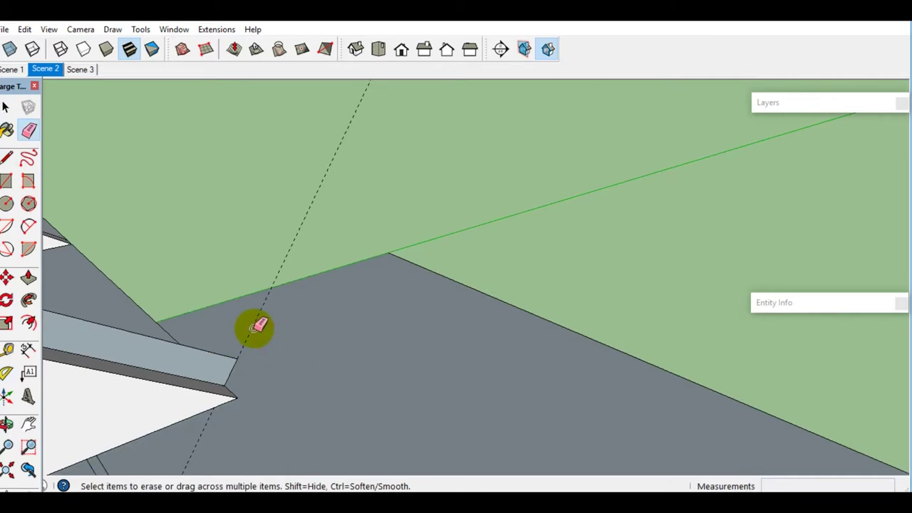
scroll(256, 328, down, 2)
mouse_move(289, 359)
middle_down()
mouse_move(570, 218)
mouse_move(289, 334)
middle_up()
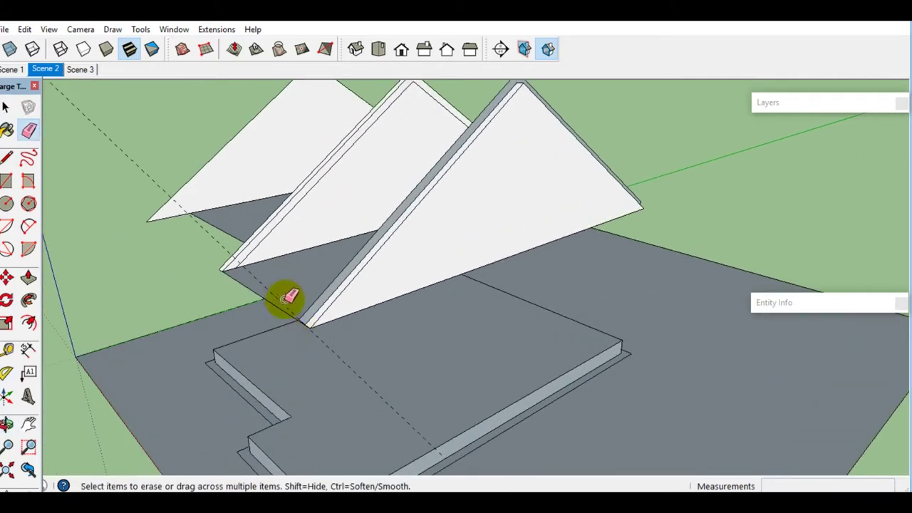
- Group the sloped border strip and pull it out 150 mm thick
key(space)
scroll(307, 303, up, 3)
click(325, 312)
right_click(327, 308)
click(371, 223)
double_click(324, 320)
drag(321, 320, 331, 330)
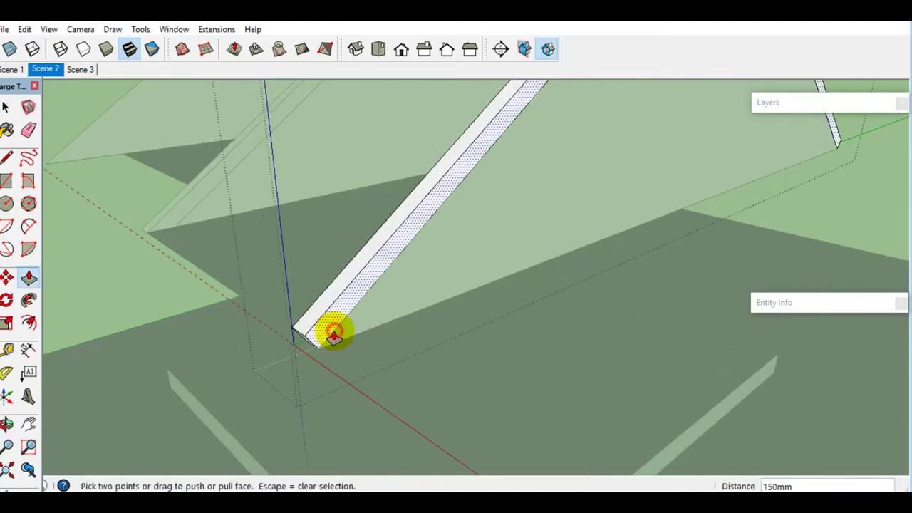
- Copy the triangle's edge into place and erase the strip's left edge
key(space)
scroll(338, 303, down, 3)
scroll(320, 291, up, 2)
scroll(318, 317, up, 2)
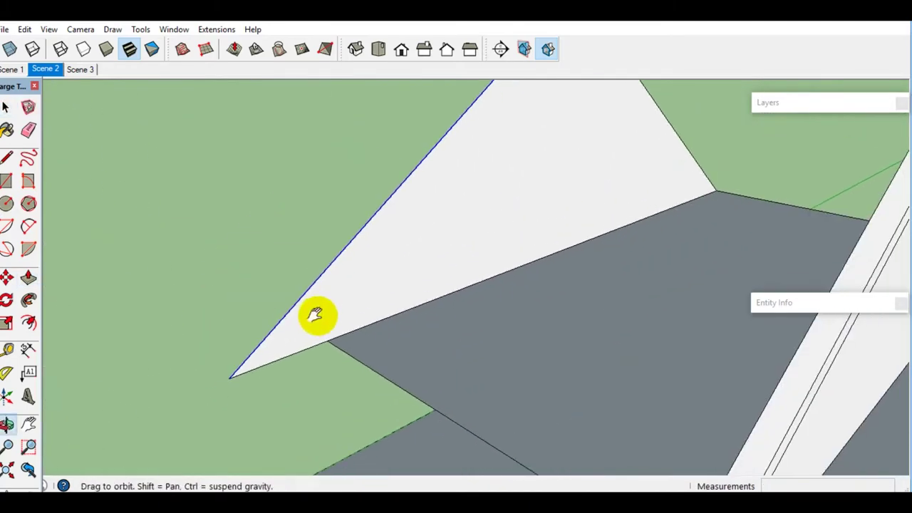
click(235, 376)
click(328, 337)
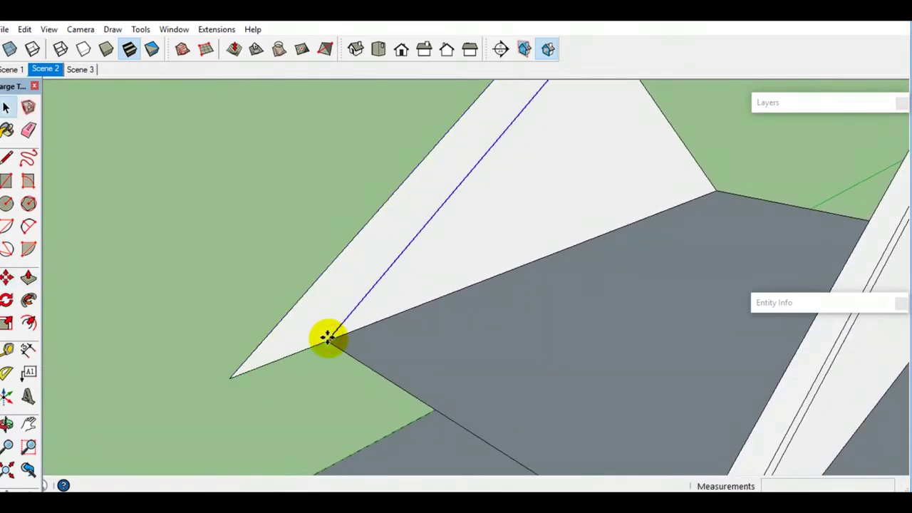
click(235, 376)
key(space)
- Offset the triangle face's edges inward to form the inset border outline
scroll(448, 244, down, 2)
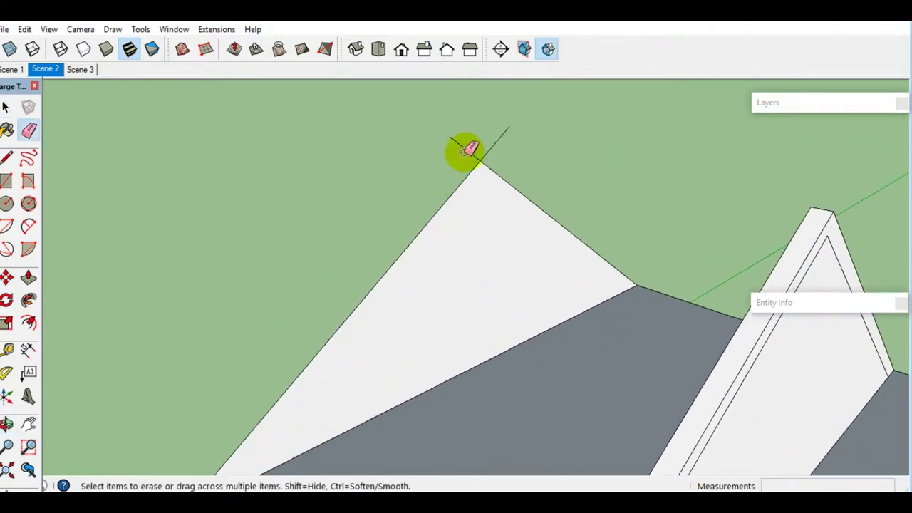
middle_drag(485, 149, 468, 213)
key(space)
click(430, 251)
key(f)
click(429, 251)
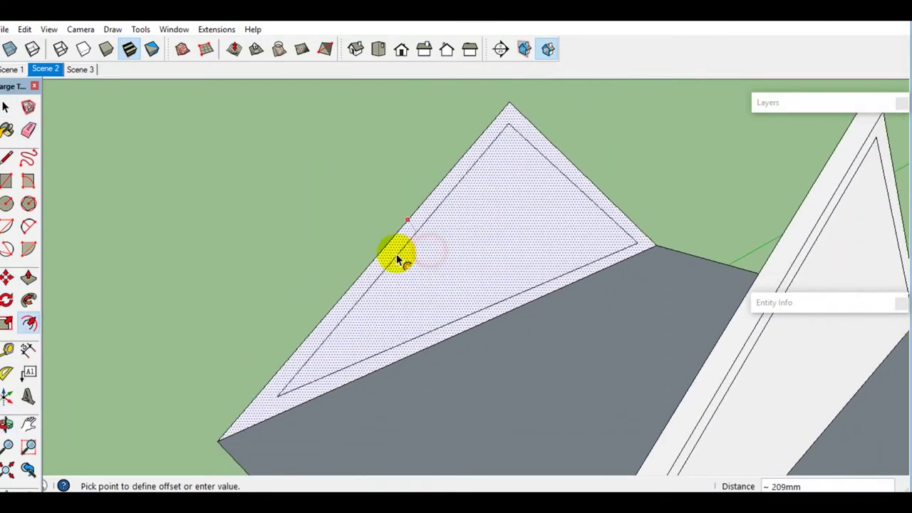
click(360, 267)
key(space)
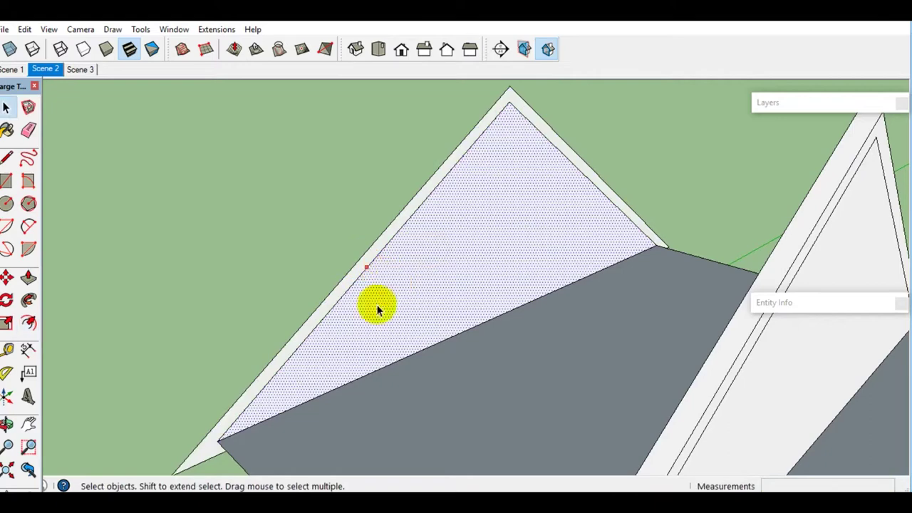
- Place a Protractor angle guide at the strip's corner vertex and erase the leftover corner edge
scroll(392, 291, up, 2)
scroll(315, 366, up, 2)
scroll(327, 344, up, 2)
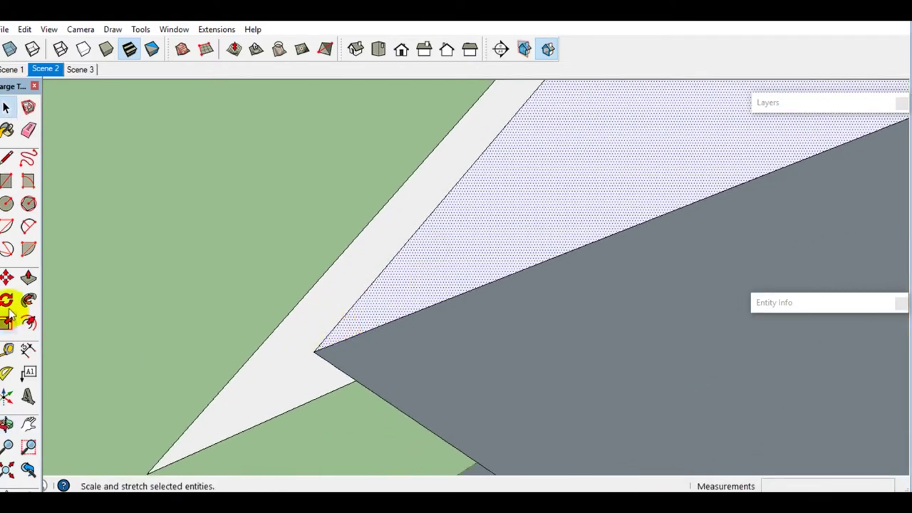
click(16, 373)
click(288, 331)
key(space)
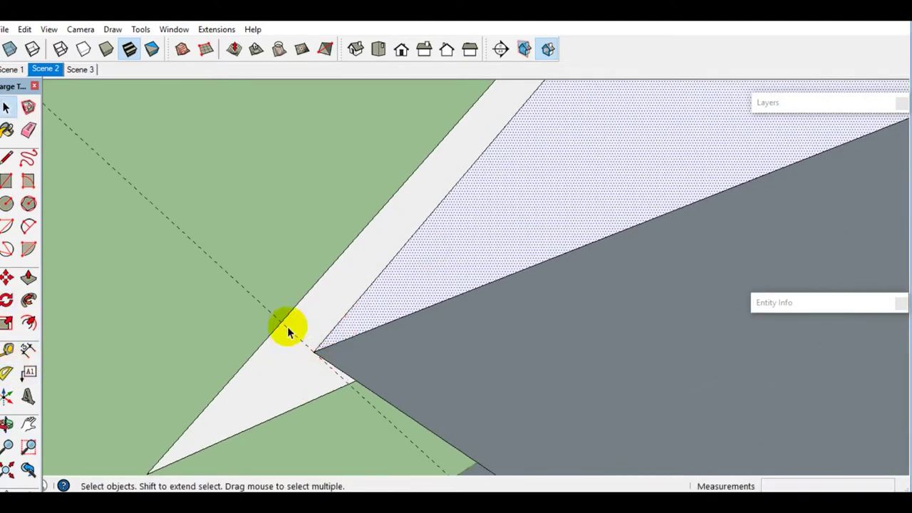
mouse_move(282, 326)
middle_down()
mouse_move(325, 311)
mouse_move(387, 349)
mouse_move(592, 328)
mouse_move(178, 353)
middle_up()
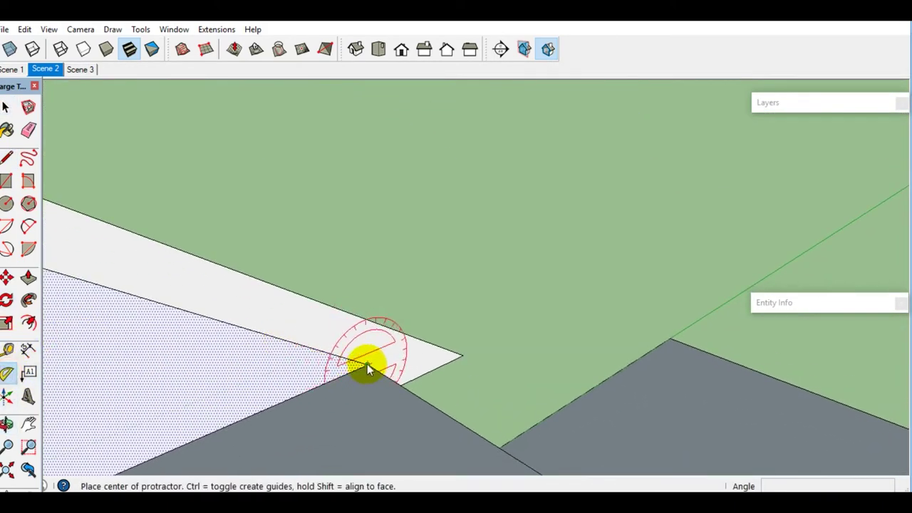
click(366, 363)
click(332, 354)
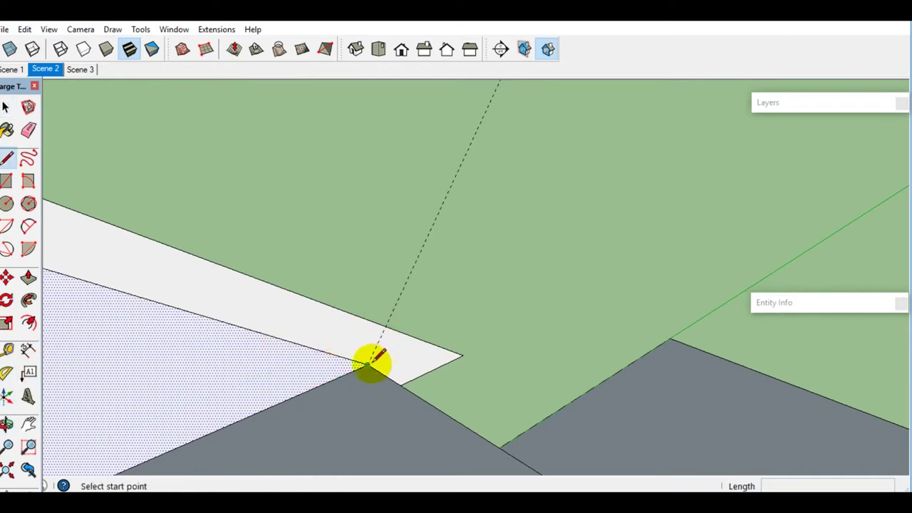
drag(424, 333, 461, 356)
- Reverse the inner triangle face and Push/Pull it 150 mm thick
mouse_move(267, 376)
middle_down()
mouse_move(541, 326)
mouse_move(393, 338)
middle_up()
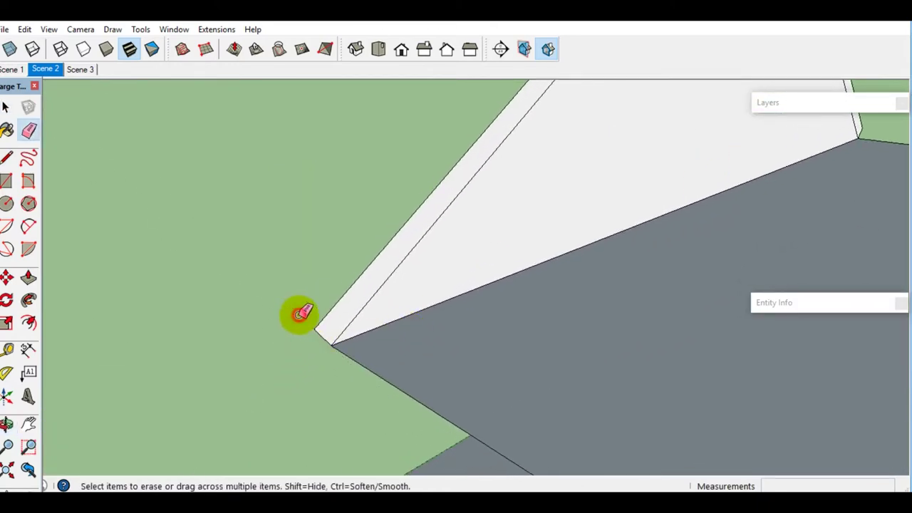
middle_drag(389, 314, 349, 362)
click(366, 335)
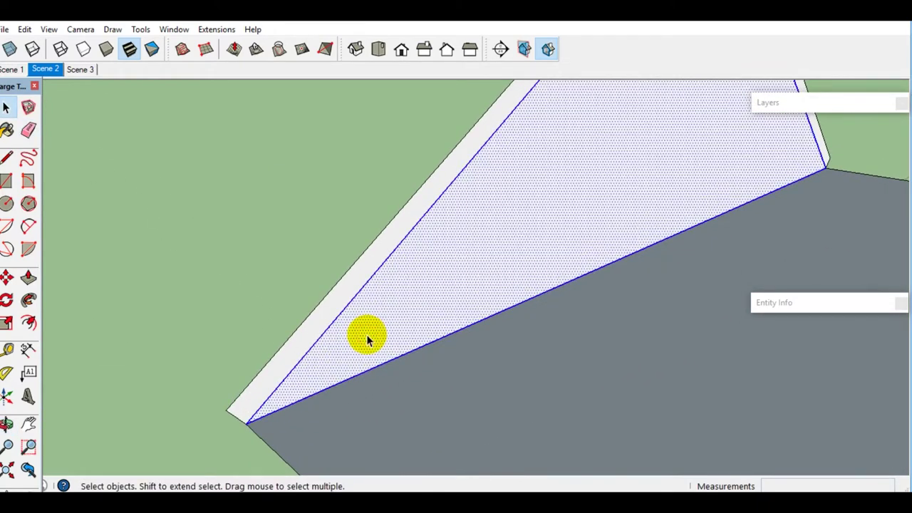
right_click(366, 334)
click(414, 261)
click(399, 314)
click(399, 314)
mouse_move(399, 313)
middle_down()
mouse_move(757, 301)
mouse_move(299, 325)
middle_up()
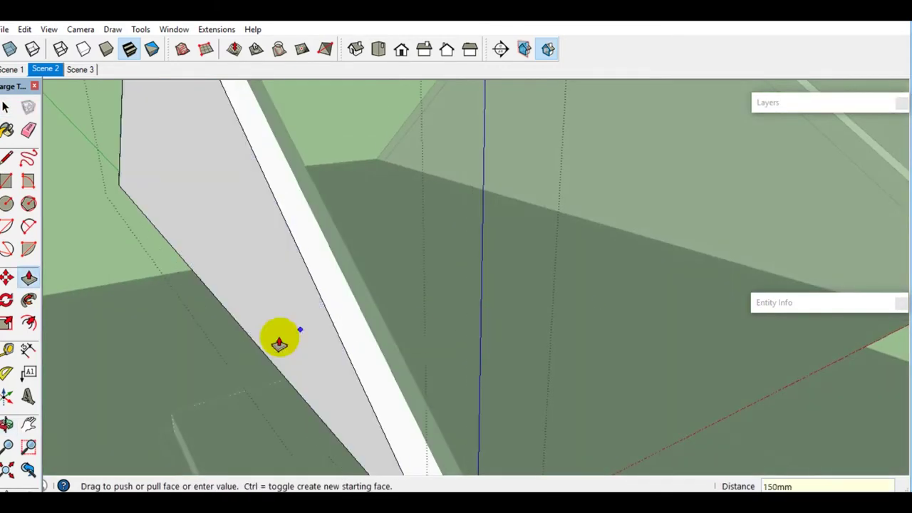
click(279, 342)
key(space)
- Make the border strip a group and Push/Pull its face 150 mm
middle_drag(356, 342, 378, 338)
right_click(379, 336)
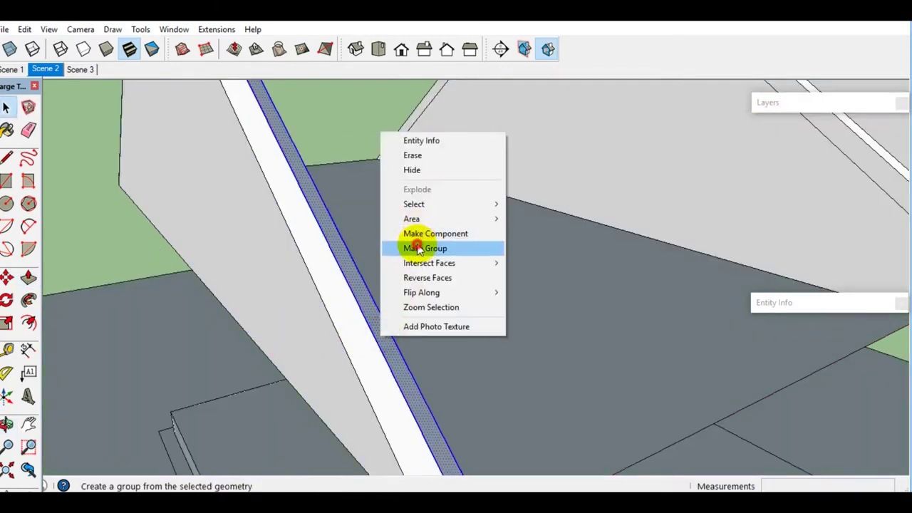
click(419, 249)
double_click(396, 360)
click(393, 362)
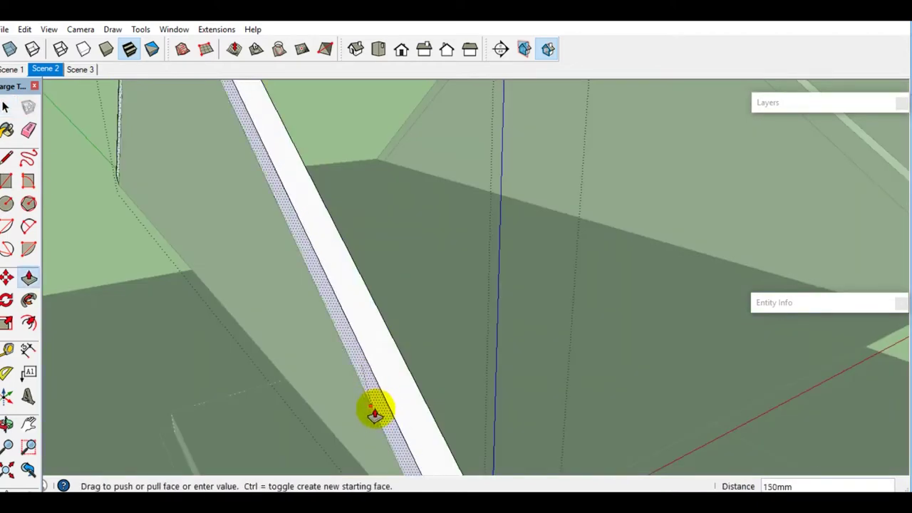
scroll(375, 392, down, 5)
middle_drag(379, 378, 578, 358)
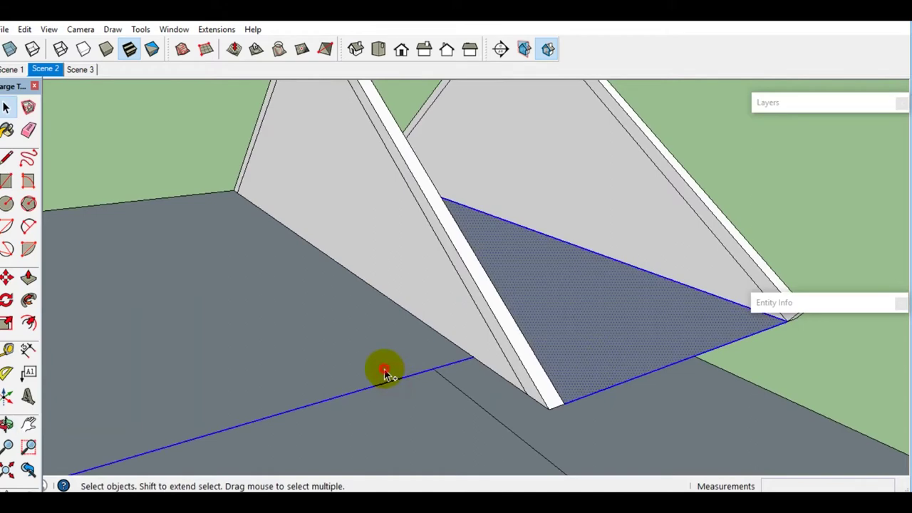
- Draw a rectangle face spanning from one gable board tip to the opposite gable board
right_click(571, 349)
click(627, 245)
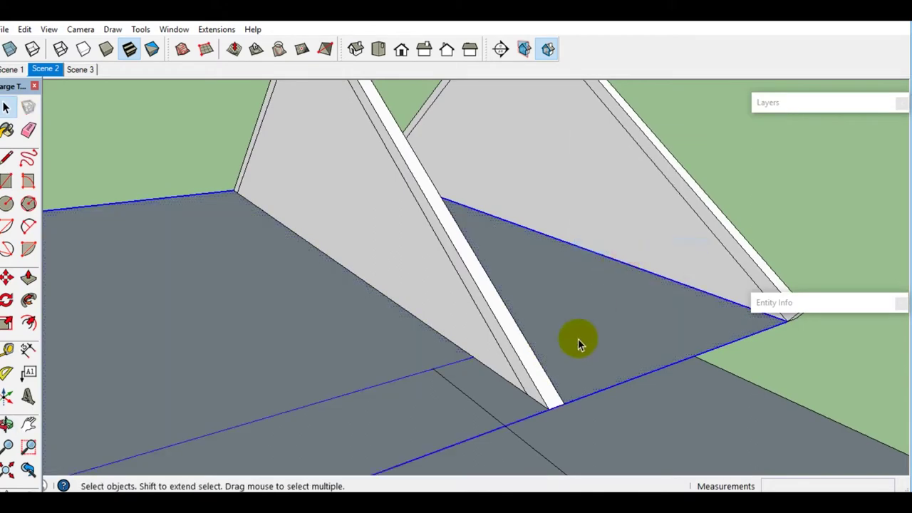
click(552, 402)
middle_drag(563, 406, 521, 203)
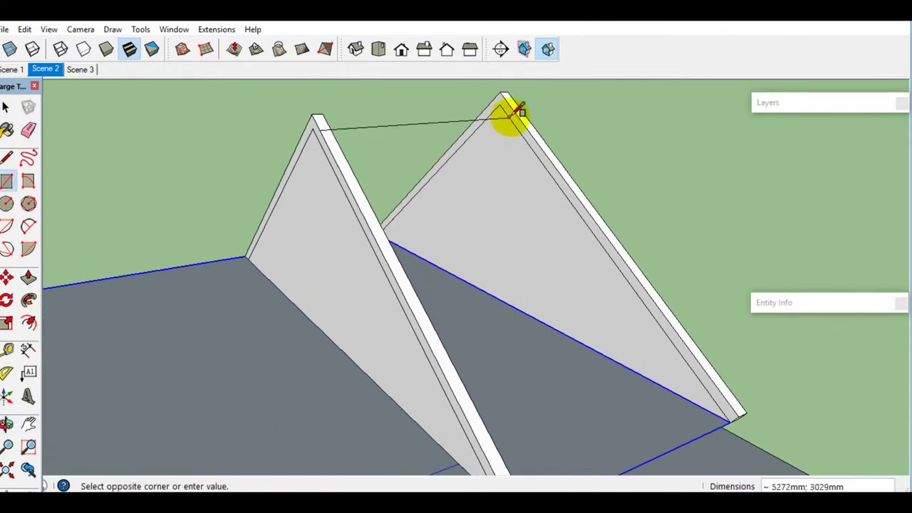
click(521, 117)
key(space)
- Move the face's top edge up to the ridge so the roof face slopes
middle_drag(465, 159, 421, 301)
click(434, 298)
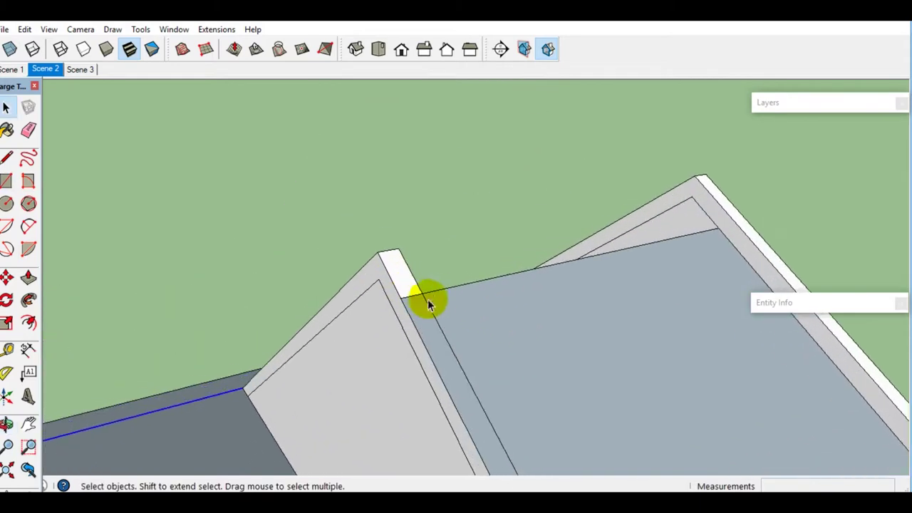
click(434, 293)
click(403, 300)
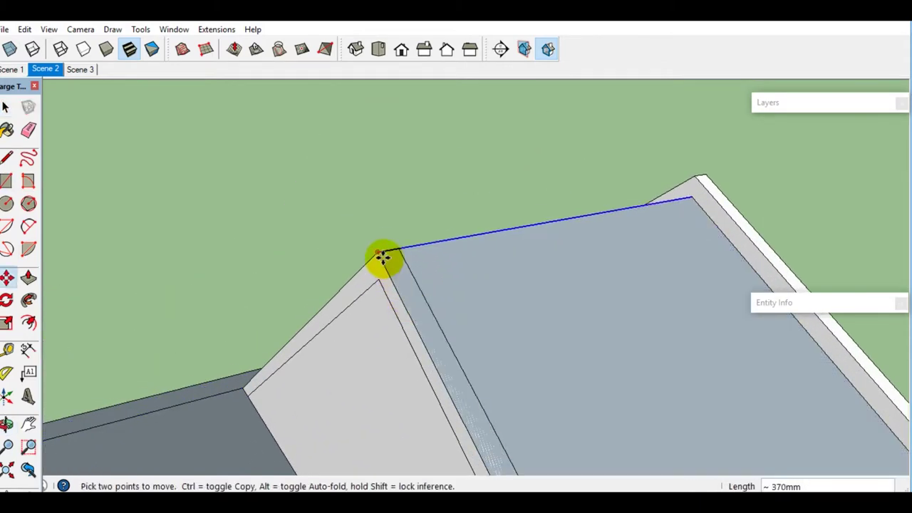
click(386, 259)
key(space)
- Ctrl+Move a copy of the sloped roof face and Flip Along to mirror it
middle_drag(397, 271, 489, 228)
double_click(436, 181)
mouse_move(438, 185)
middle_down()
mouse_move(692, 346)
mouse_move(545, 332)
middle_up()
key(m)
key(ctrl)
click(617, 330)
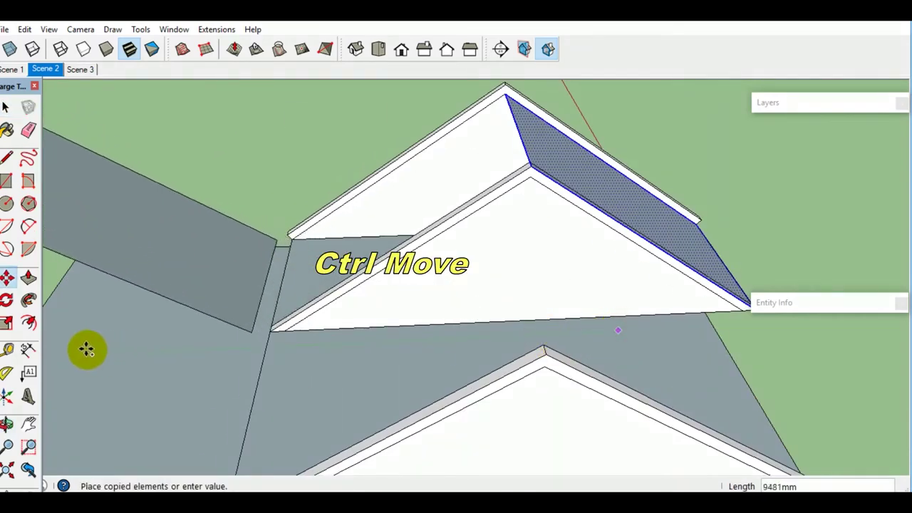
click(89, 349)
key(space)
right_click(193, 265)
click(352, 441)
mouse_move(352, 440)
middle_down()
mouse_move(407, 444)
mouse_move(374, 425)
middle_up()
- Move the flipped face onto the opposite roof slope
key(m)
click(292, 267)
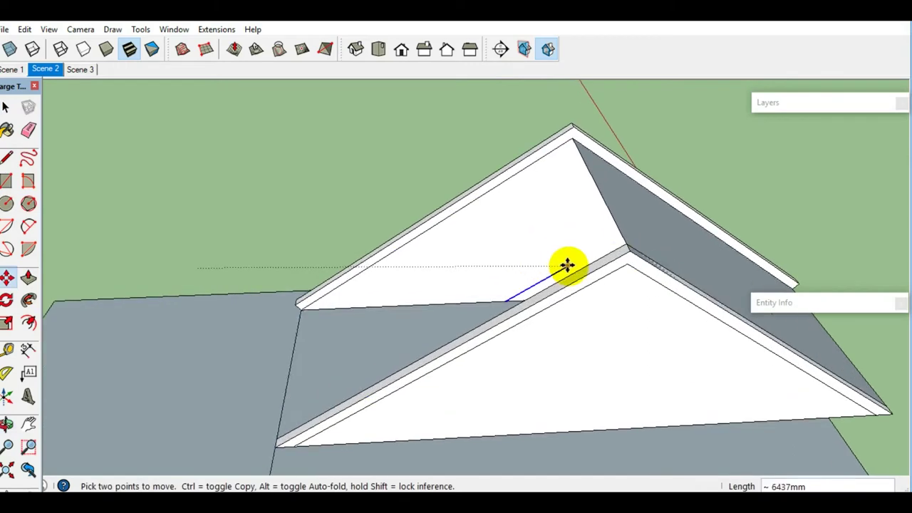
click(625, 255)
key(space)
mouse_move(574, 275)
middle_down()
mouse_move(397, 331)
mouse_move(345, 330)
mouse_move(550, 317)
middle_up()
- Copy the roof face further down the slope to extend the roof
key(m)
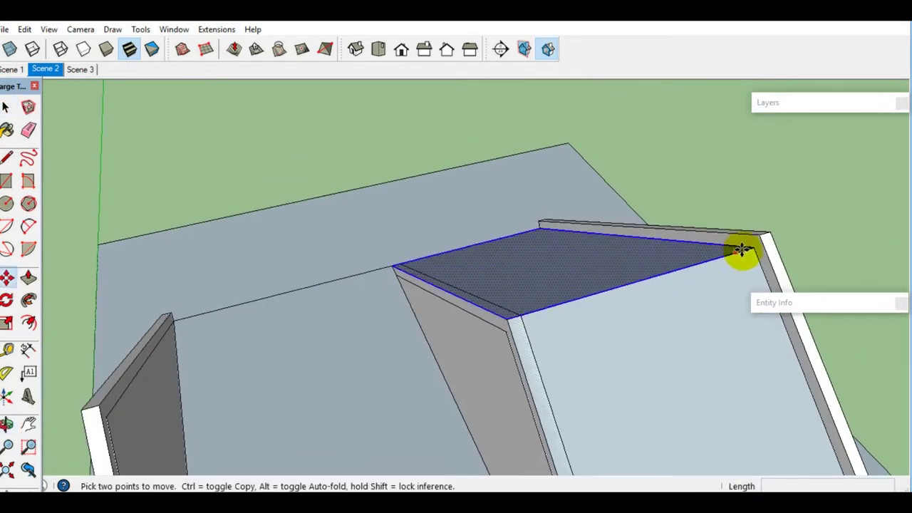
key(ctrl)
click(746, 249)
click(499, 322)
key(space)
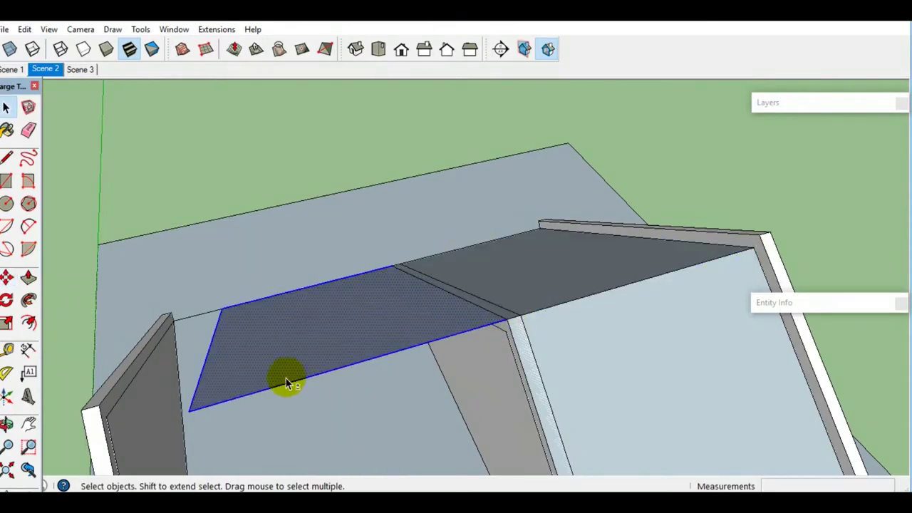
middle_drag(285, 378, 297, 376)
click(288, 377)
scroll(429, 265, up, 3)
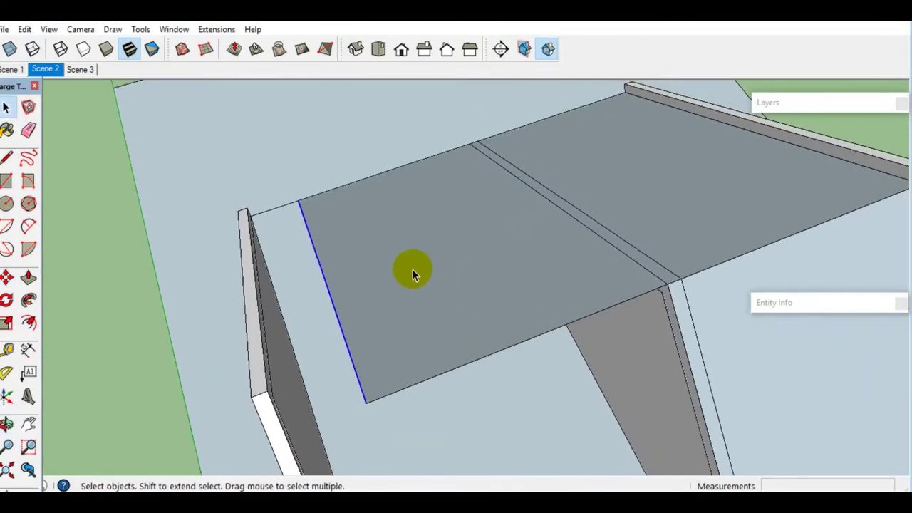
scroll(306, 197, up, 2)
key(m)
middle_drag(269, 213, 204, 198)
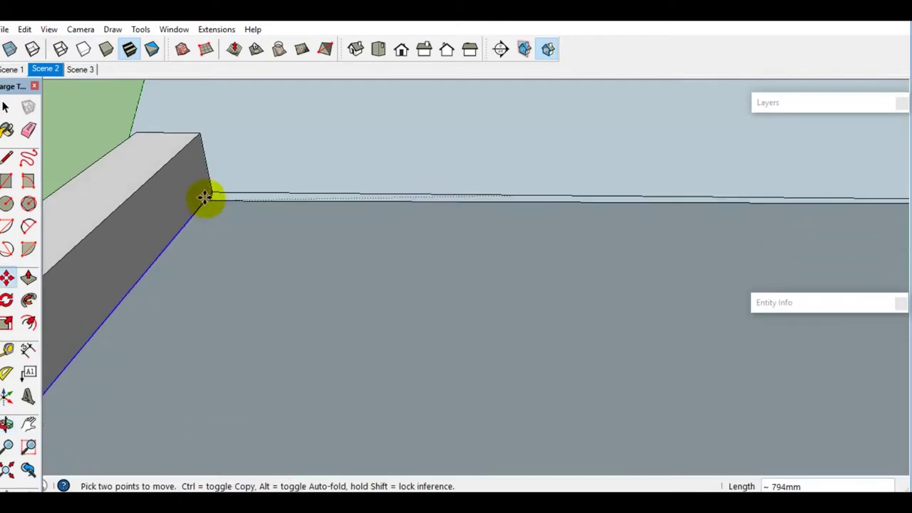
key(space)
scroll(232, 240, down, 3)
- Copy the left roof face as a new panel and flip it to face the other way
click(277, 249)
mouse_move(277, 249)
middle_down()
mouse_move(537, 258)
mouse_move(454, 261)
middle_up()
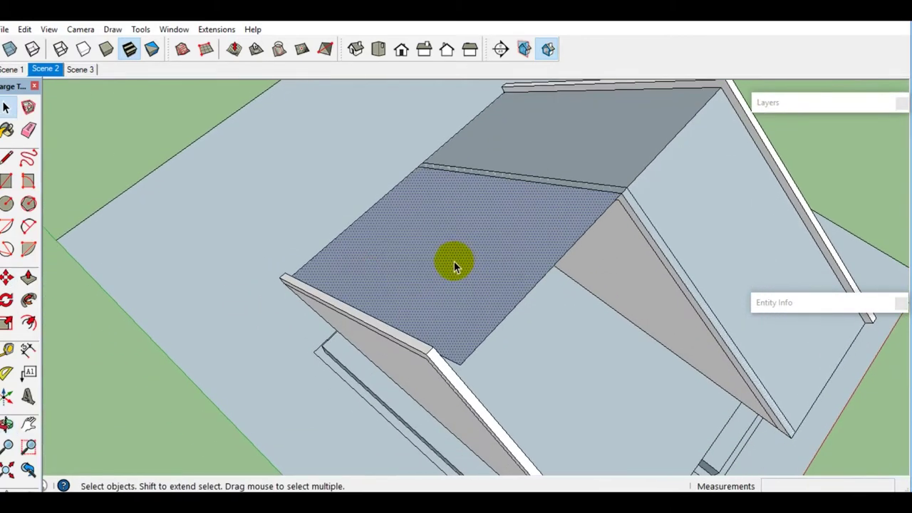
click(407, 314)
mouse_move(256, 216)
middle_down()
mouse_move(396, 331)
mouse_move(423, 321)
middle_up()
click(423, 321)
key(space)
right_click(211, 208)
click(353, 381)
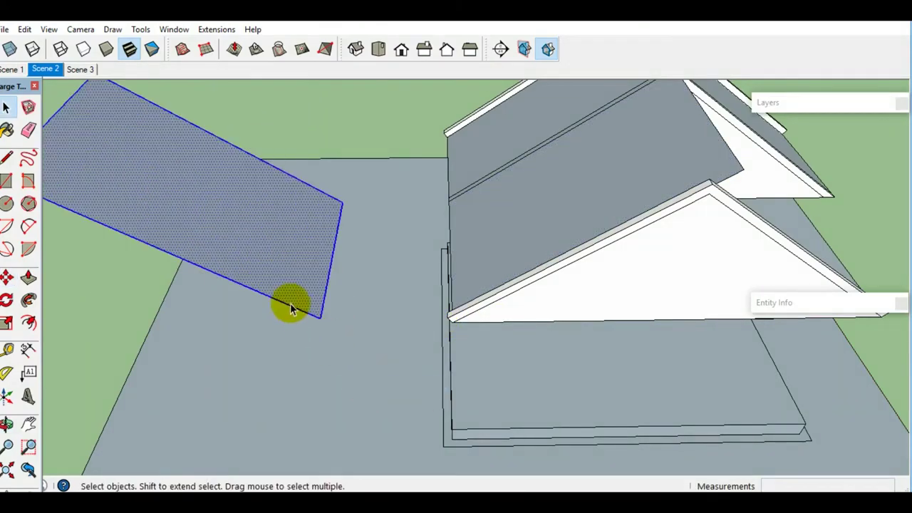
middle_drag(299, 321, 332, 325)
key(m)
mouse_move(128, 277)
middle_down()
mouse_move(332, 342)
mouse_move(633, 209)
mouse_move(504, 399)
mouse_move(674, 386)
mouse_move(651, 346)
mouse_move(862, 349)
mouse_move(581, 183)
mouse_move(477, 136)
mouse_move(460, 179)
mouse_move(337, 340)
middle_up()
key(space)
- Split the overhanging face with a line and erase the excess strip
key(l)
click(337, 340)
click(777, 232)
key(space)
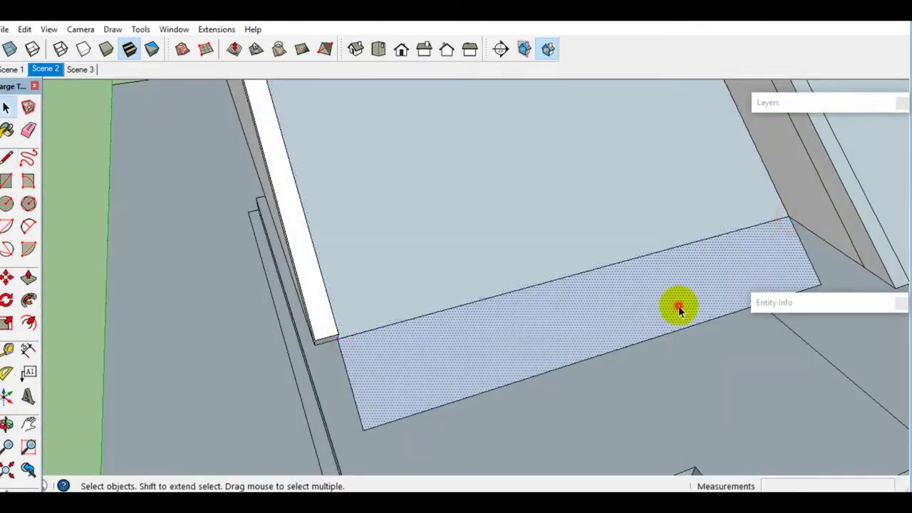
click(365, 428)
middle_drag(365, 427, 595, 351)
mouse_move(703, 295)
middle_down()
mouse_move(529, 330)
mouse_move(728, 393)
mouse_move(572, 319)
mouse_move(584, 329)
middle_up()
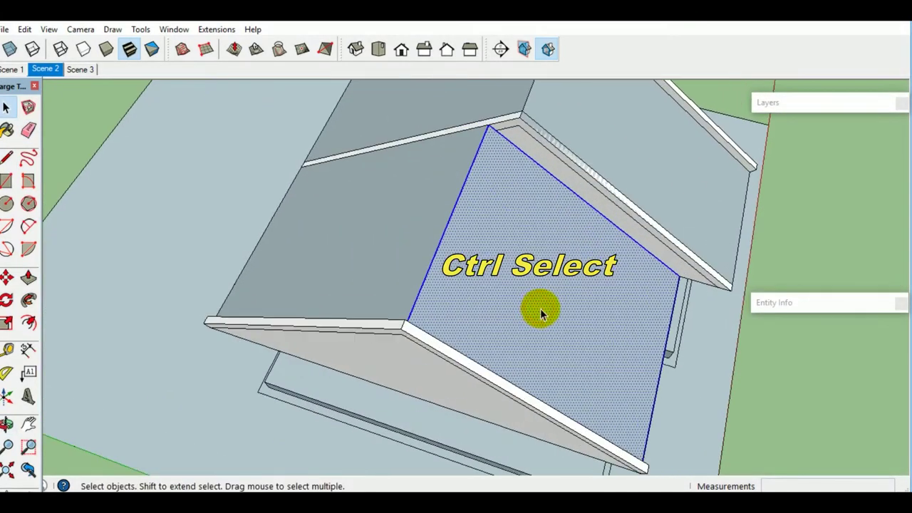
ctrl+click(401, 245)
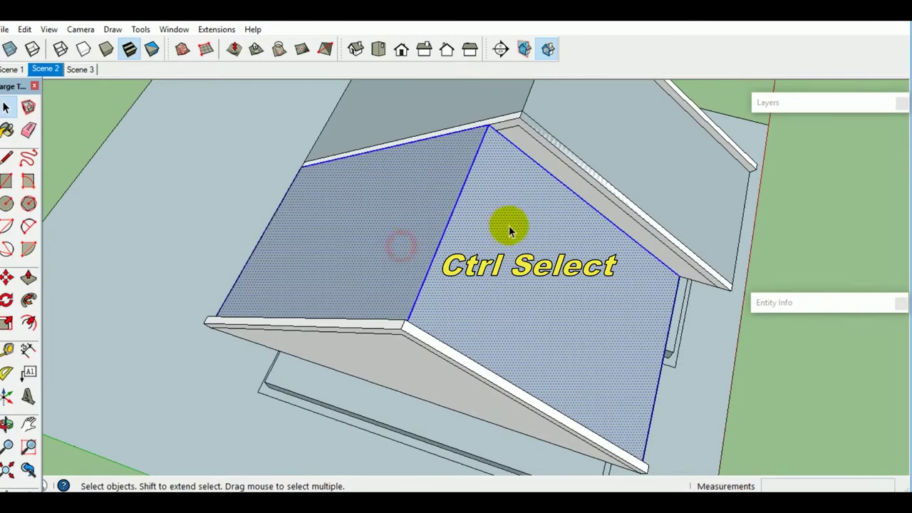
- Group the two sloping roof faces into a single group
middle_drag(508, 230, 535, 297)
ctrl+click(412, 252)
right_click(412, 253)
click(457, 366)
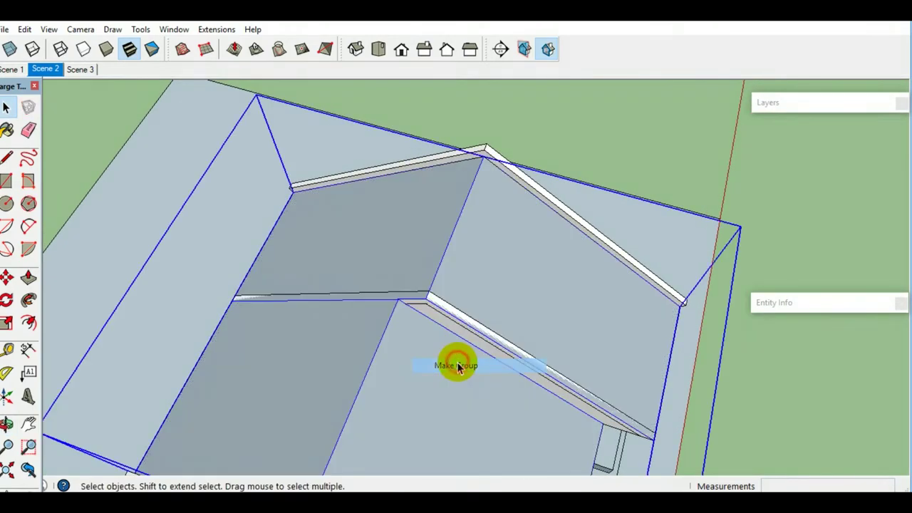
click(153, 178)
- Add a Tape Measure guide line along the left roof face
middle_drag(149, 193, 410, 331)
scroll(399, 286, up, 3)
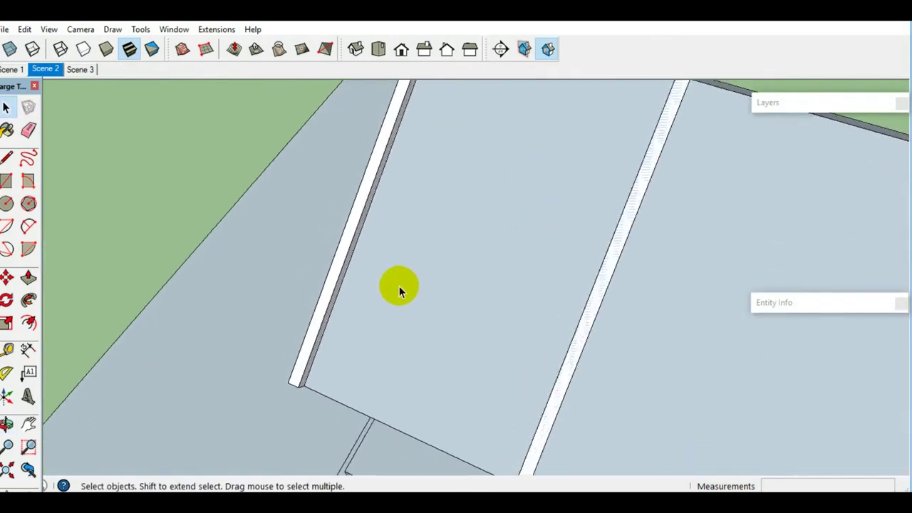
key(t)
click(303, 390)
scroll(406, 239, down, 3)
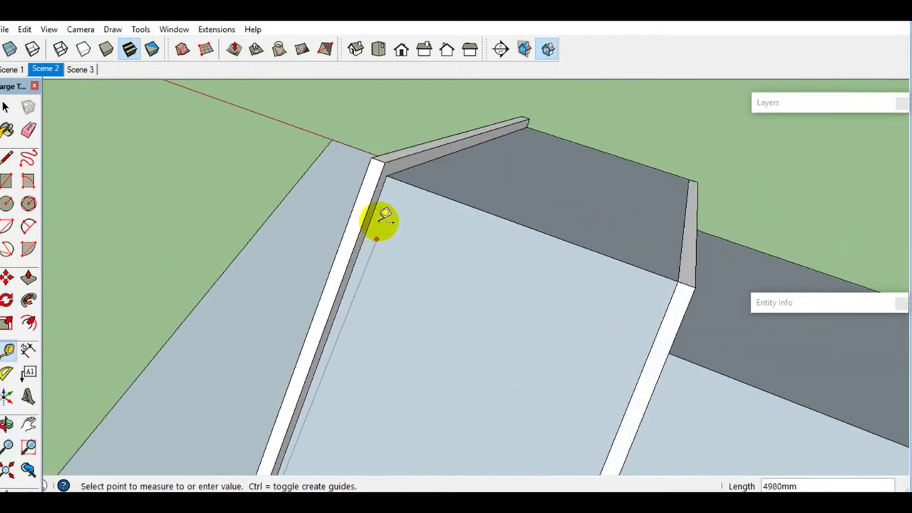
click(388, 174)
key(space)
- Copy the guide across the roof face and array it into 10 equal divisions
scroll(388, 174, down, 2)
middle_drag(401, 128, 380, 259)
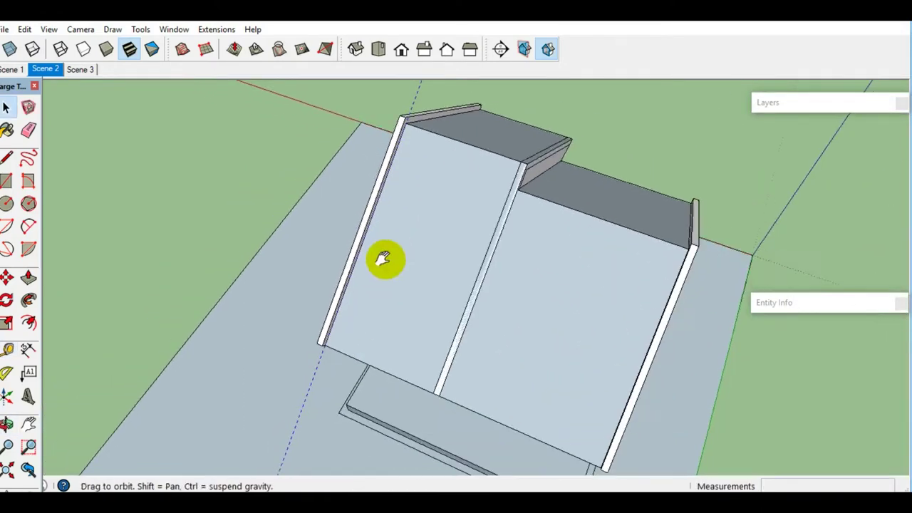
scroll(378, 266, up, 3)
scroll(319, 316, up, 2)
key(m)
key(ctrl)
click(318, 315)
mouse_move(318, 316)
middle_down()
mouse_move(519, 376)
mouse_move(712, 258)
mouse_move(515, 328)
middle_up()
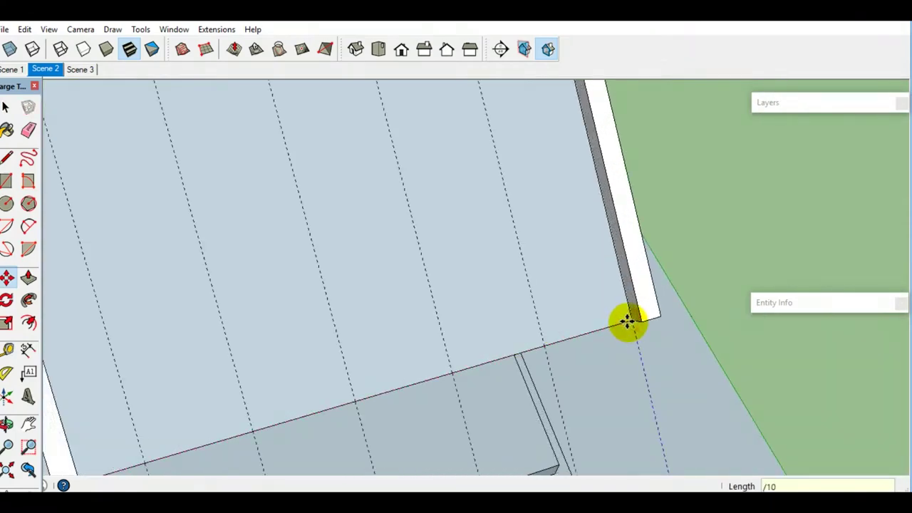
click(629, 320)
key(space)
- Add a second guide line across the roof panel from its corner
mouse_move(341, 379)
middle_down()
mouse_move(261, 383)
mouse_move(214, 343)
middle_up()
key(t)
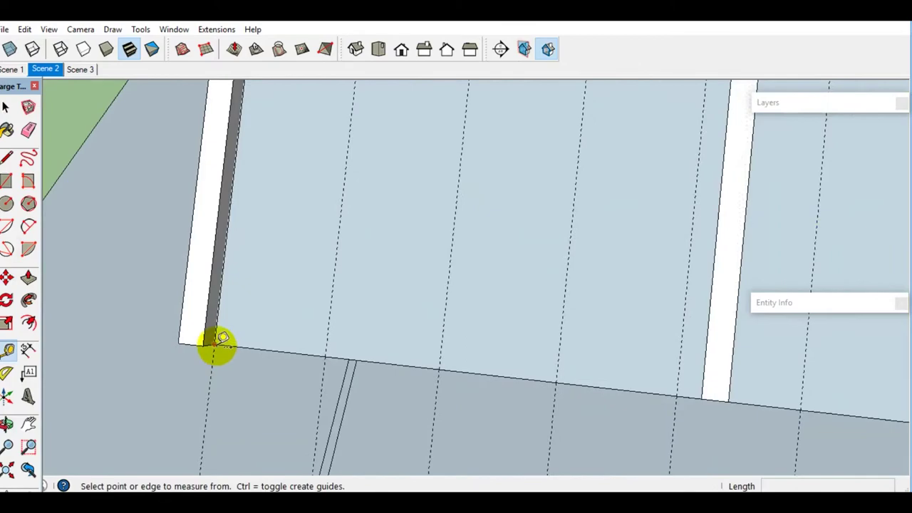
click(214, 344)
middle_drag(430, 295, 512, 332)
scroll(619, 345, up, 3)
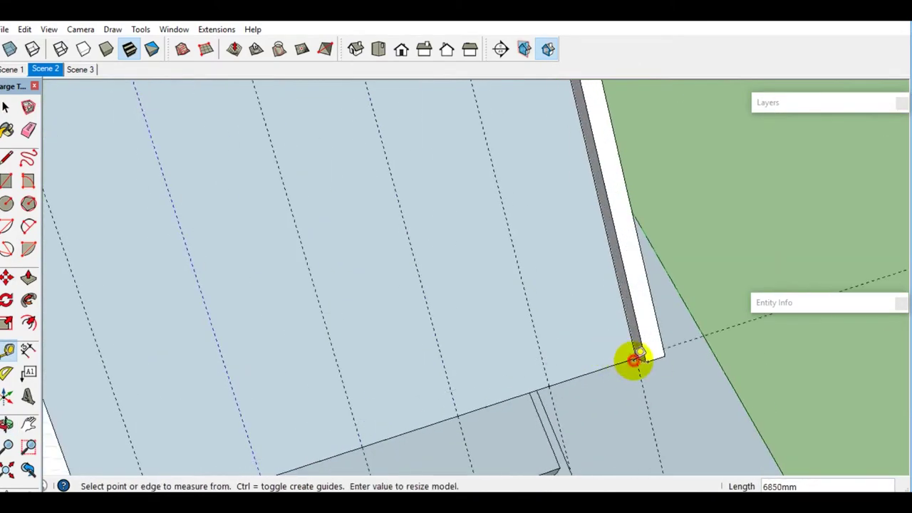
click(639, 356)
key(space)
- Copy that guide toward the ridge and spread it into 13 equal spaces
scroll(641, 356, down, 2)
key(m)
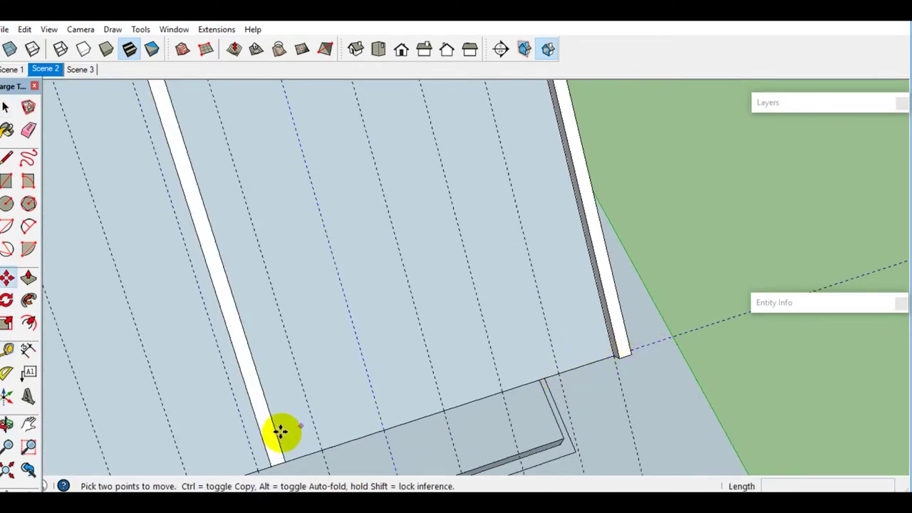
scroll(392, 373, down, 2)
click(388, 376)
key(ctrl)
middle_drag(429, 335, 442, 363)
scroll(401, 247, up, 2)
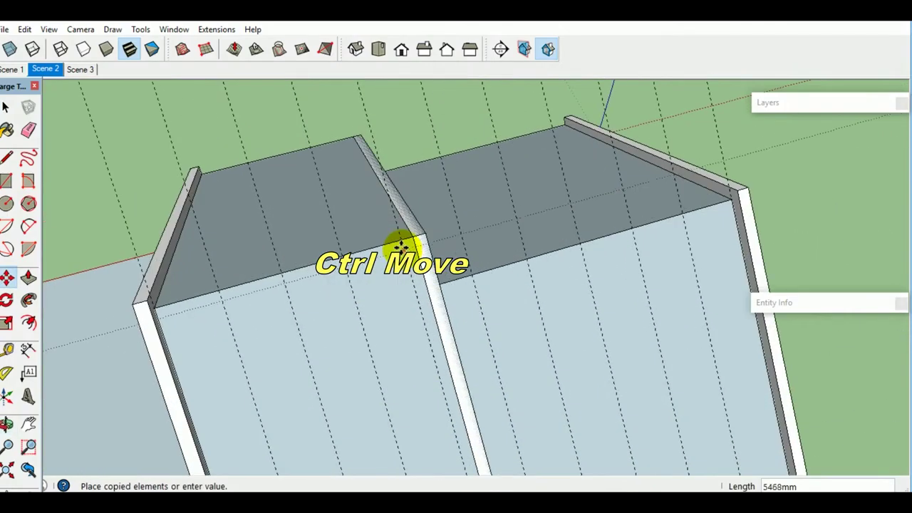
text(3)
key(Return)
mouse_move(381, 213)
middle_down()
mouse_move(387, 183)
mouse_move(406, 244)
middle_up()
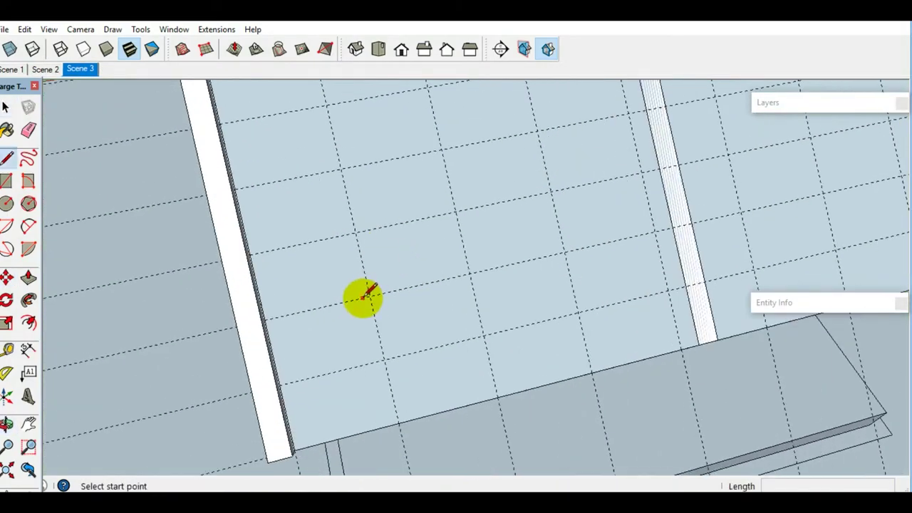
- Draw a small green tile rectangle on one grid cell, group it, and make it a component
key(l)
click(403, 268)
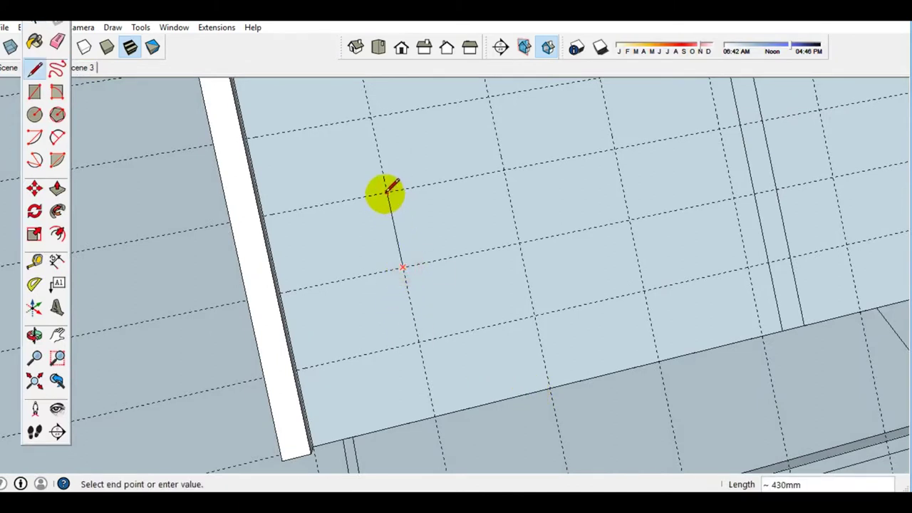
click(503, 171)
key(r)
click(403, 264)
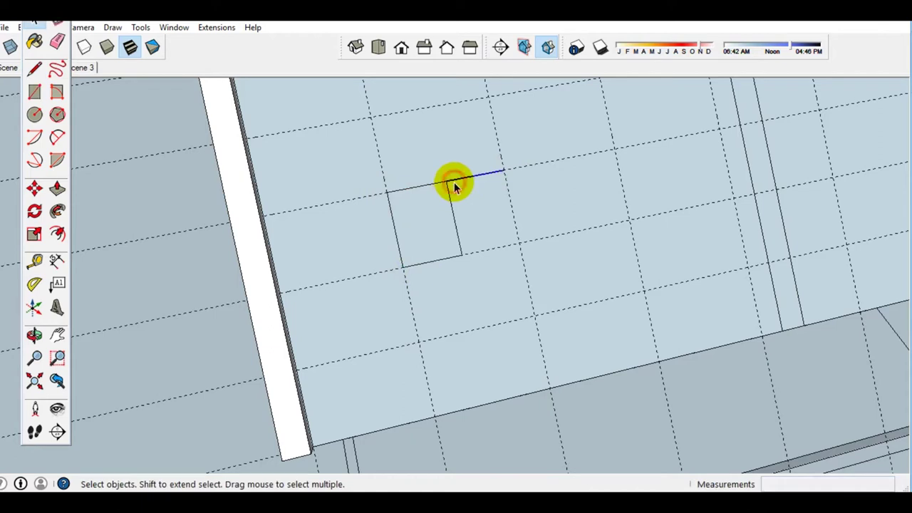
key(b)
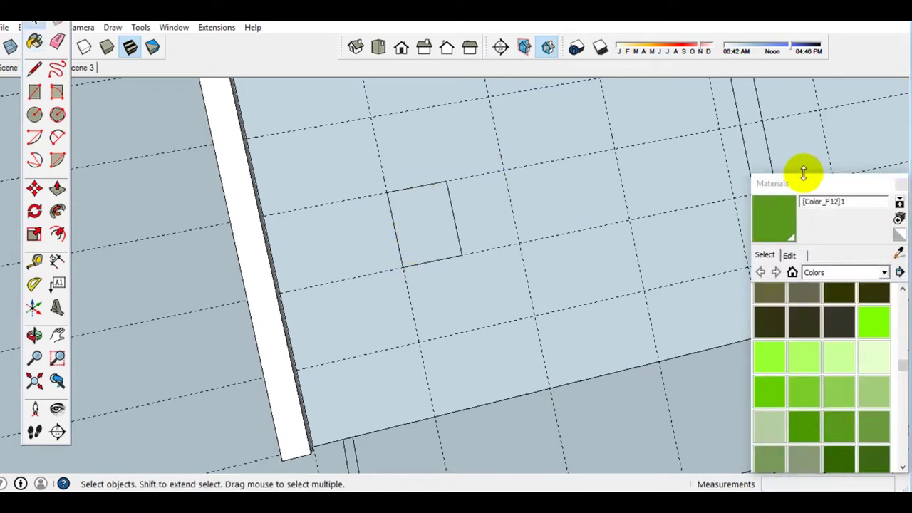
click(803, 176)
right_click(424, 235)
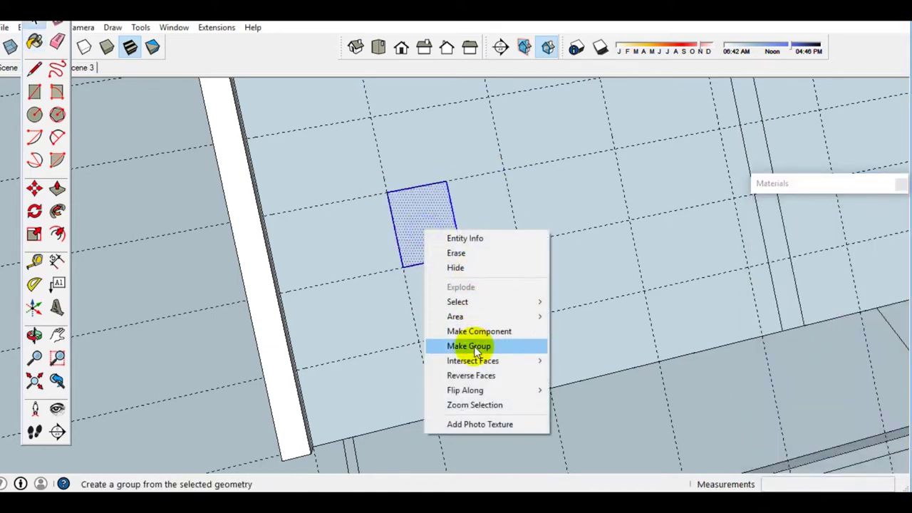
click(435, 347)
right_click(419, 216)
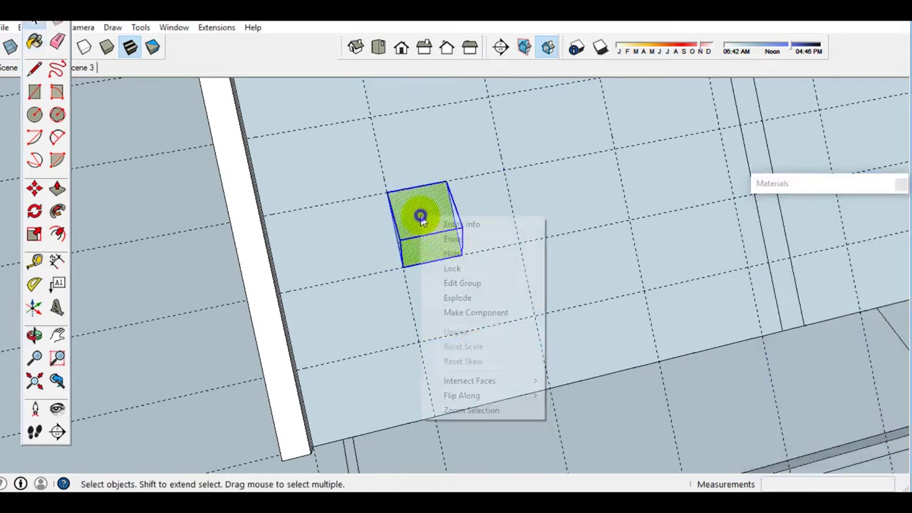
click(486, 321)
- Paint the roof faces with the Translucent_Glass_Gray material
key(b)
click(769, 331)
click(604, 205)
scroll(594, 247, down, 3)
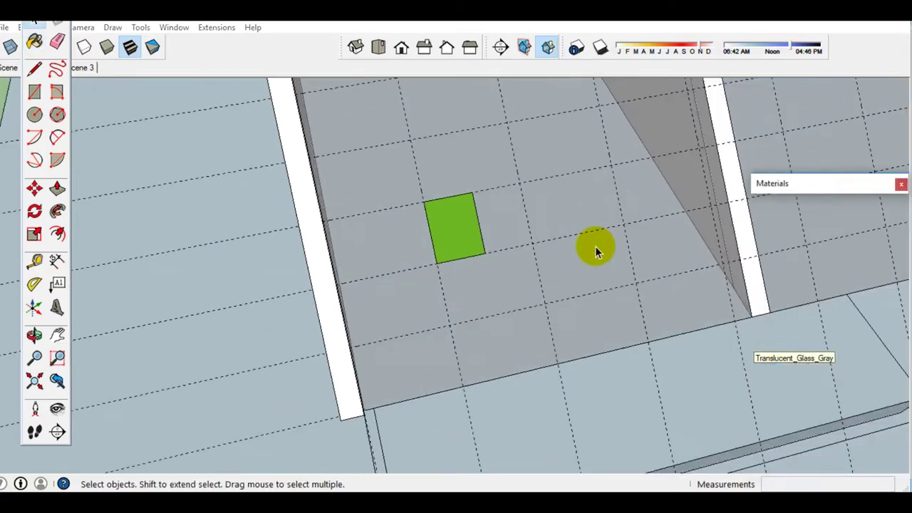
scroll(606, 238, down, 3)
mouse_move(606, 237)
middle_down()
mouse_move(525, 373)
mouse_move(517, 361)
middle_up()
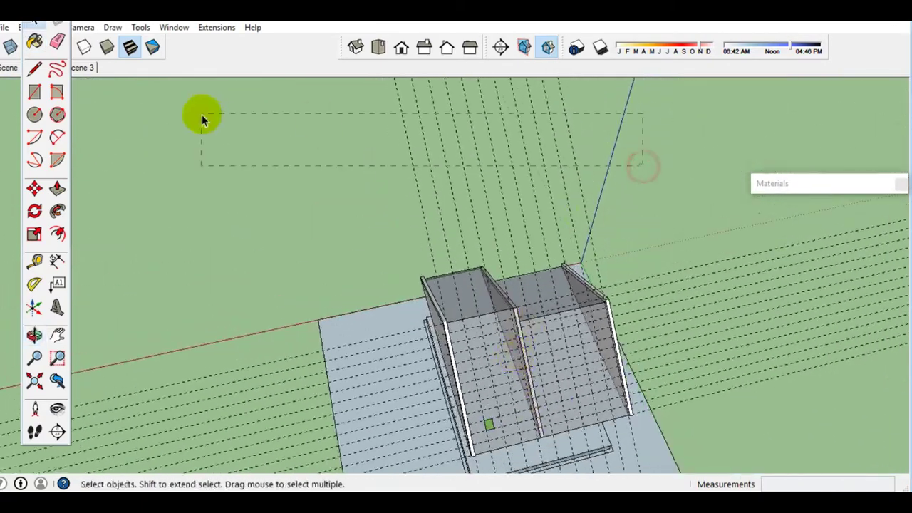
- Draw a small rectangle at the ridge corner and snap its top edge to the ridge
scroll(512, 295, down, 3)
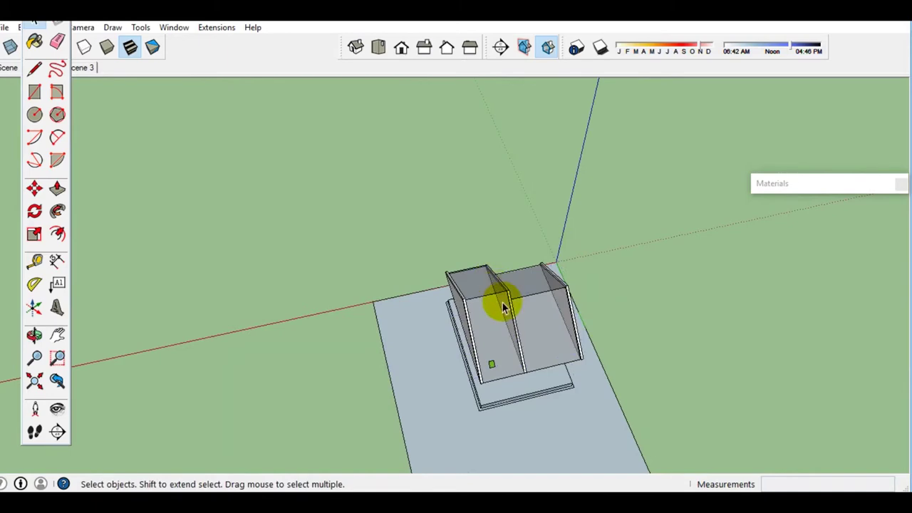
middle_drag(503, 307, 243, 248)
scroll(421, 253, up, 5)
mouse_move(421, 252)
middle_down()
mouse_move(556, 354)
mouse_move(546, 315)
middle_up()
key(r)
click(525, 313)
scroll(530, 285, up, 2)
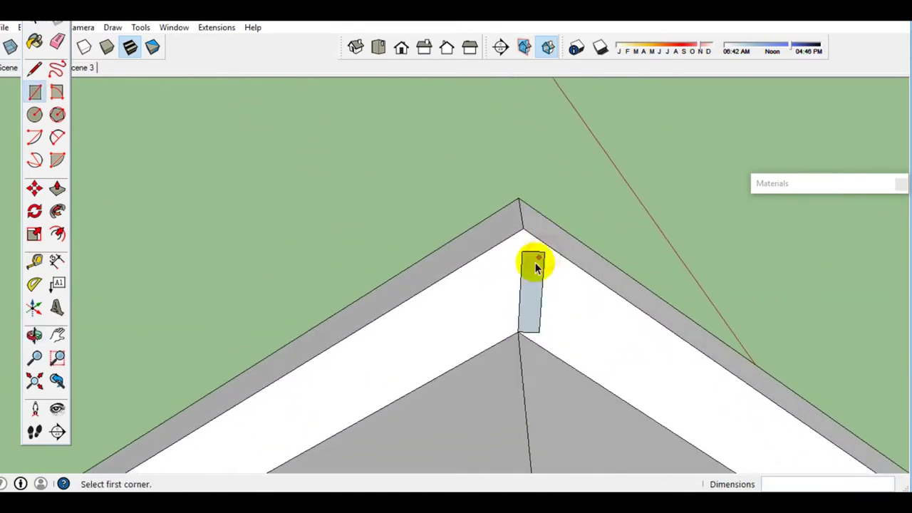
click(535, 265)
key(space)
scroll(530, 257, up, 1)
click(518, 227)
- Push/Pull the rectangle into a thin box up to the ridge
key(space)
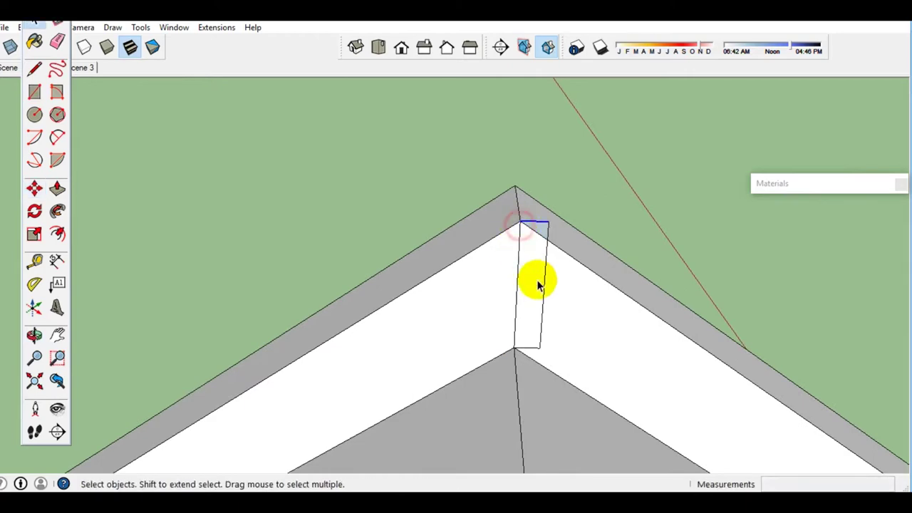
mouse_move(541, 339)
middle_down()
mouse_move(545, 464)
mouse_move(574, 254)
mouse_move(596, 378)
mouse_move(597, 206)
middle_up()
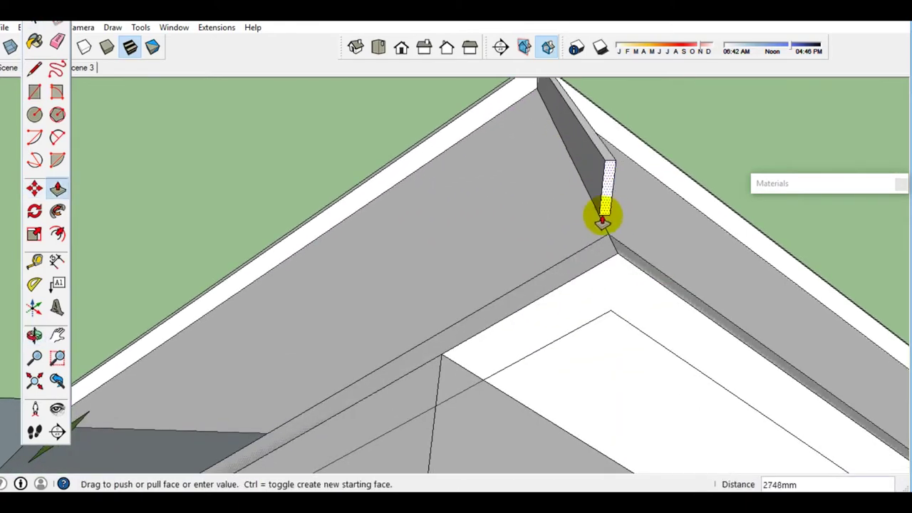
click(610, 254)
key(space)
click(590, 254)
mouse_move(627, 244)
middle_down()
mouse_move(591, 255)
mouse_move(582, 247)
mouse_move(672, 261)
mouse_move(464, 292)
middle_up()
- Ctrl+Move a copy of the box along the ridge
key(m)
scroll(356, 227, up, 2)
key(ctrl)
click(334, 153)
mouse_move(468, 224)
middle_down()
mouse_move(546, 315)
mouse_move(574, 316)
mouse_move(543, 252)
mouse_move(688, 322)
mouse_move(404, 276)
middle_up()
click(535, 252)
key(space)
- Extrude the copied beam's end face to lengthen it along the ridge
click(404, 276)
click(404, 276)
mouse_move(529, 361)
middle_down()
mouse_move(688, 414)
mouse_move(705, 364)
mouse_move(591, 346)
middle_up()
click(701, 361)
key(space)
- Delete the beam's top face
click(569, 316)
scroll(599, 292, up, 3)
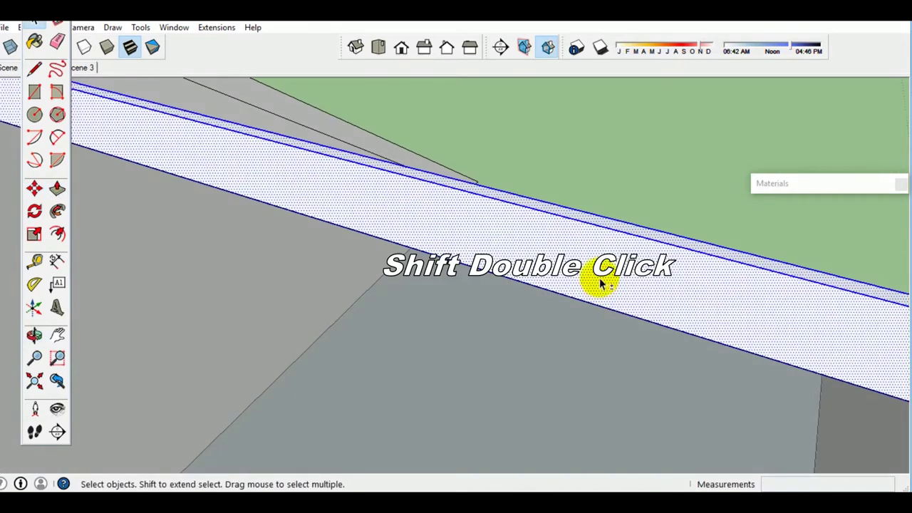
shift+click(600, 289)
key(Delete)
scroll(598, 282, down, 2)
- Select the leftover beam from below and delete it
mouse_move(600, 281)
middle_down()
mouse_move(362, 309)
mouse_move(275, 295)
mouse_move(365, 441)
middle_up()
scroll(406, 179, up, 3)
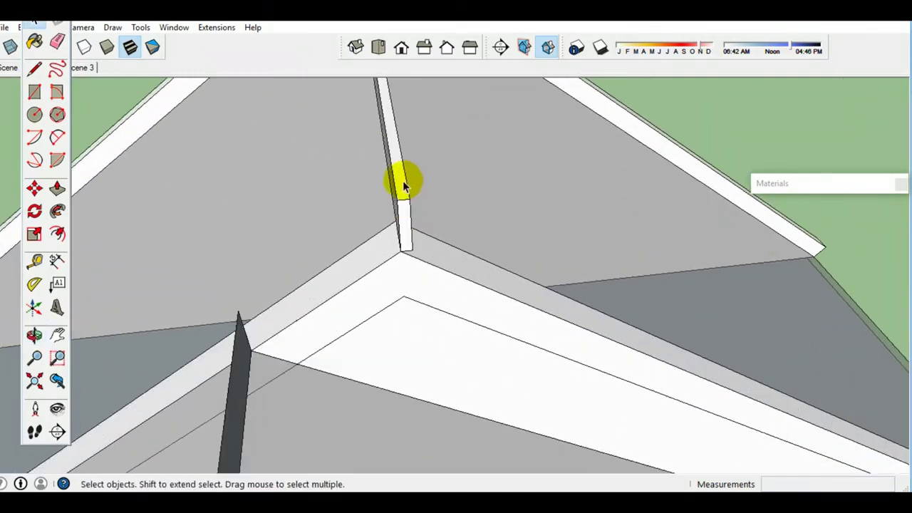
scroll(505, 258, up, 2)
click(495, 234)
scroll(472, 244, up, 2)
scroll(472, 245, up, 1)
shift+double_click(474, 231)
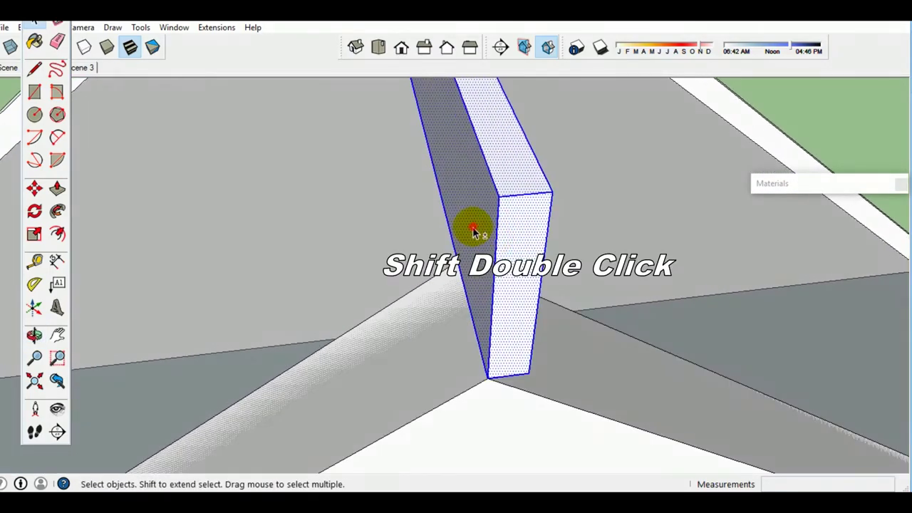
key(Delete)
scroll(470, 242, down, 2)
- Make the ridge board and the remaining roof-edge strip into separate groups
mouse_move(468, 248)
middle_down()
mouse_move(228, 248)
mouse_move(413, 257)
middle_up()
scroll(406, 238, up, 1)
right_click(405, 239)
click(408, 350)
mouse_move(408, 350)
middle_down()
mouse_move(468, 264)
mouse_move(381, 243)
middle_up()
right_click(381, 242)
click(417, 352)
mouse_move(418, 352)
middle_down()
mouse_move(391, 285)
mouse_move(365, 281)
mouse_move(463, 329)
mouse_move(346, 382)
middle_up()
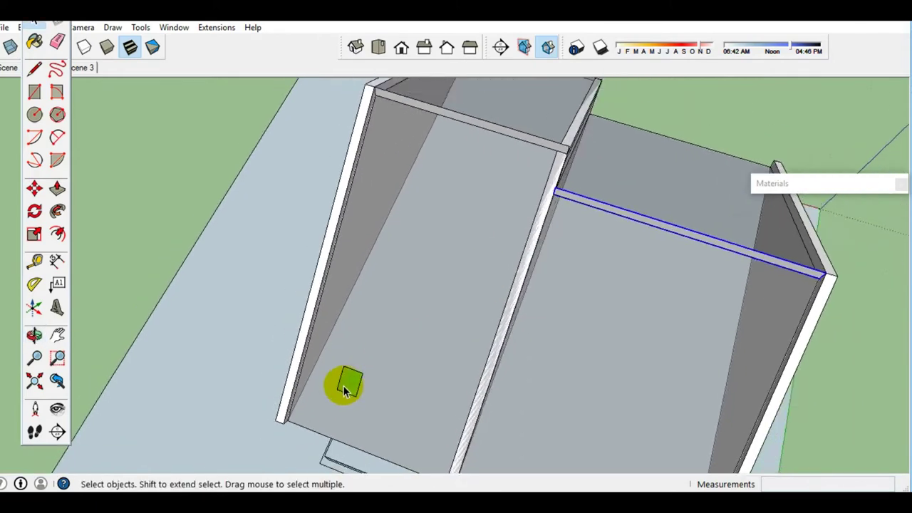
- Copy the green cube beside itself and group the two cubes together
click(346, 382)
scroll(342, 385, up, 3)
scroll(391, 303, up, 2)
scroll(391, 303, up, 2)
key(m)
key(ctrl)
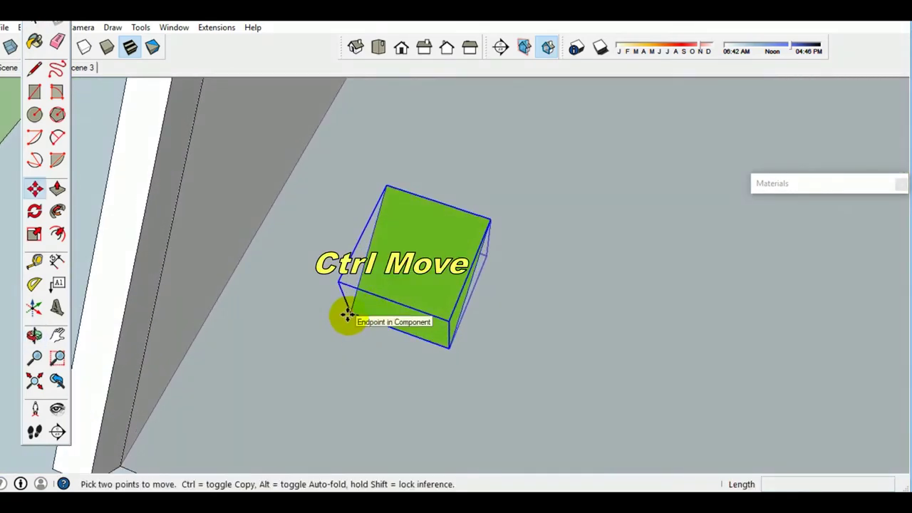
click(350, 312)
click(447, 348)
scroll(447, 335, down, 1)
key(space)
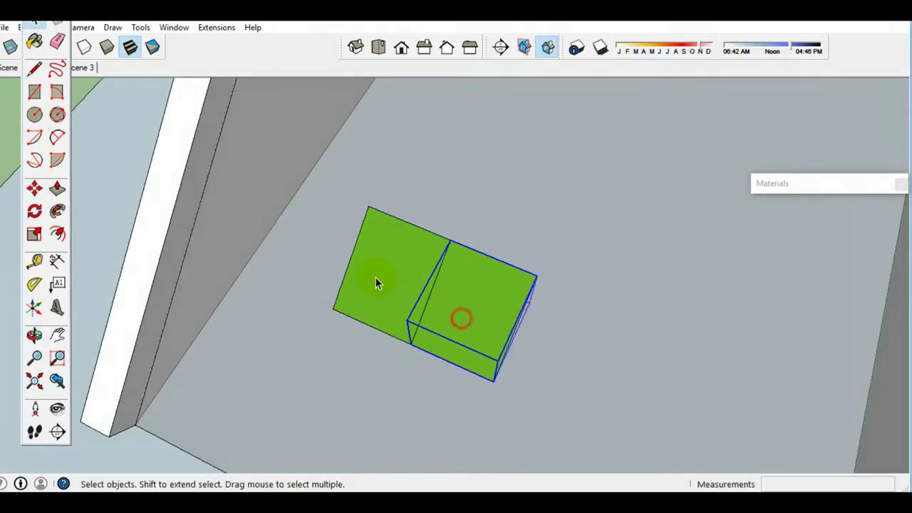
click(384, 279)
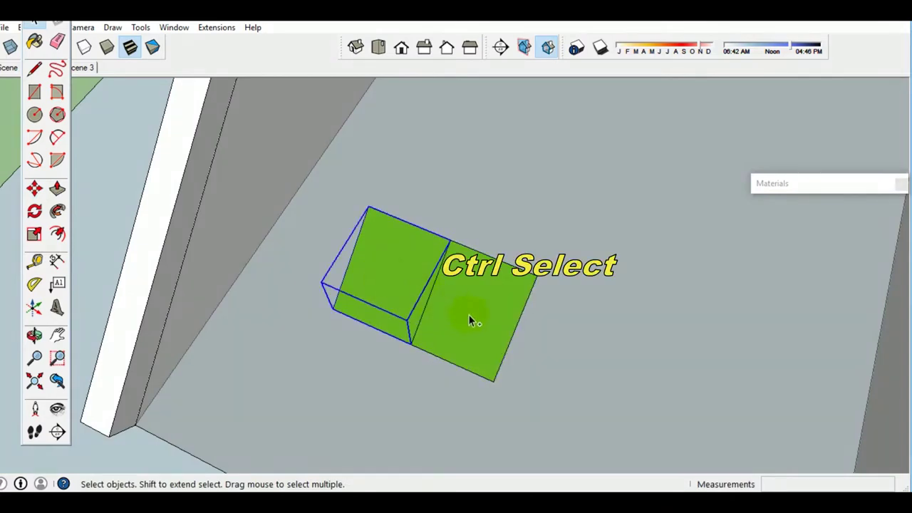
right_click(401, 276)
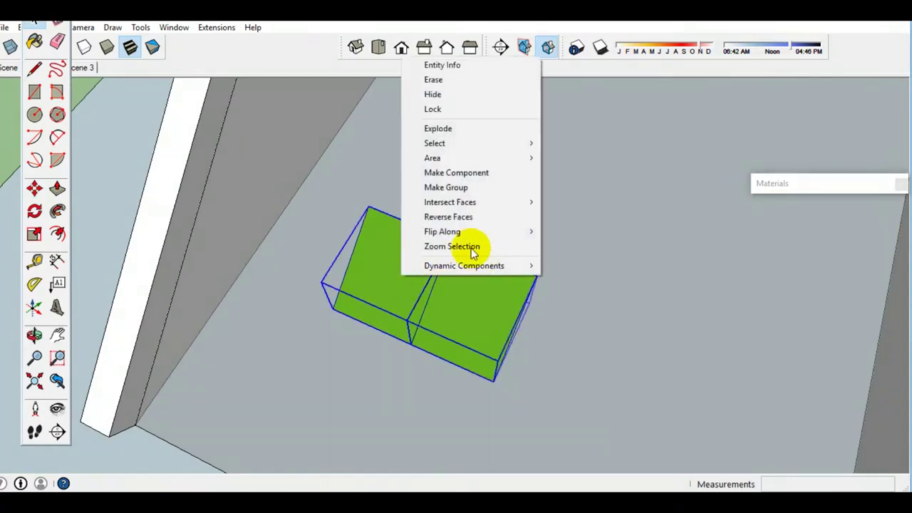
click(467, 188)
- Inside the group, array the cube into a row, then copy that row into three rows
double_click(435, 280)
click(449, 317)
middle_drag(450, 317, 513, 319)
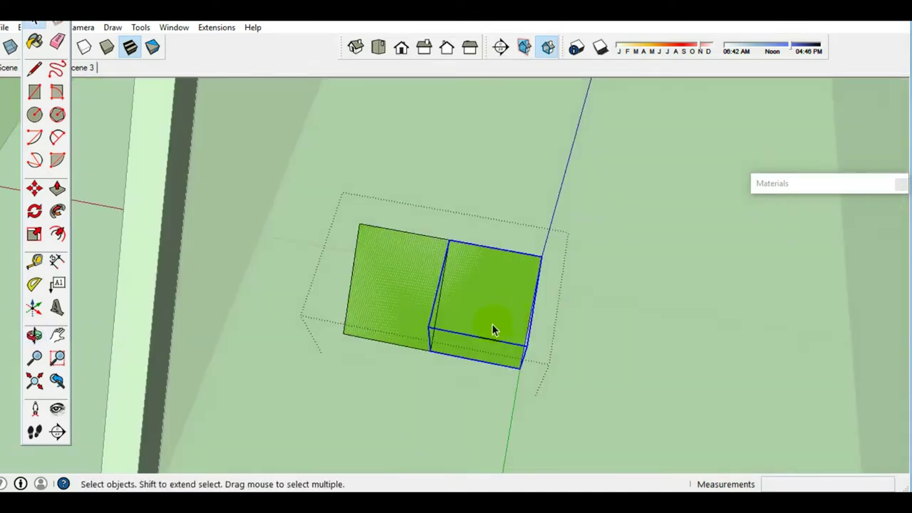
click(447, 293)
click(532, 314)
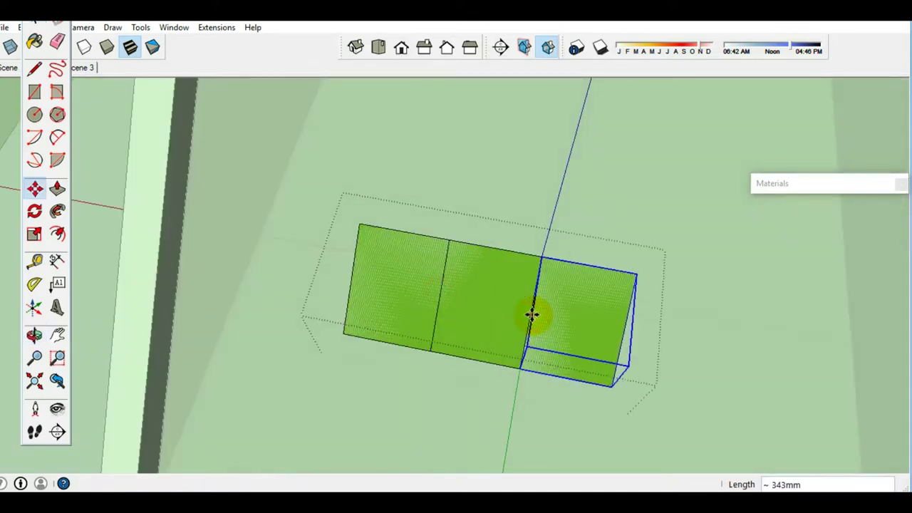
key(Return)
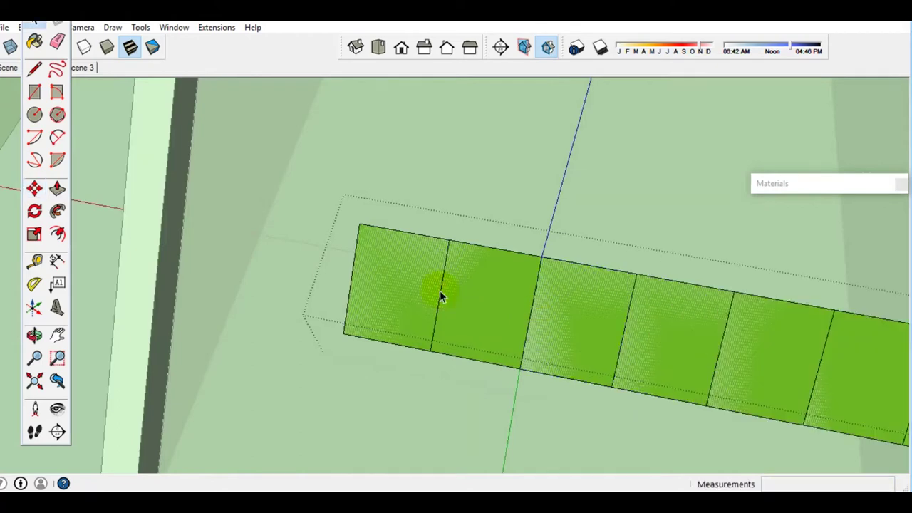
scroll(439, 289, down, 5)
middle_drag(413, 245, 586, 305)
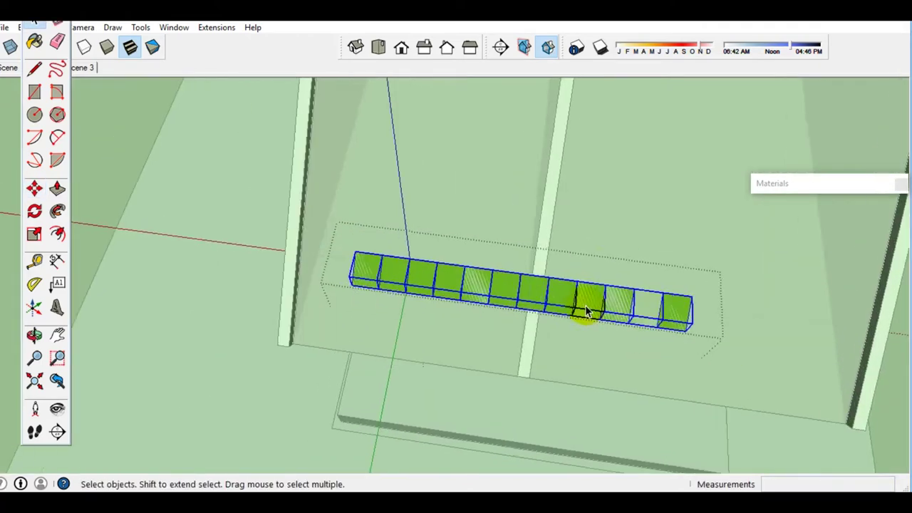
click(525, 276)
scroll(518, 305, up, 3)
text(x2)
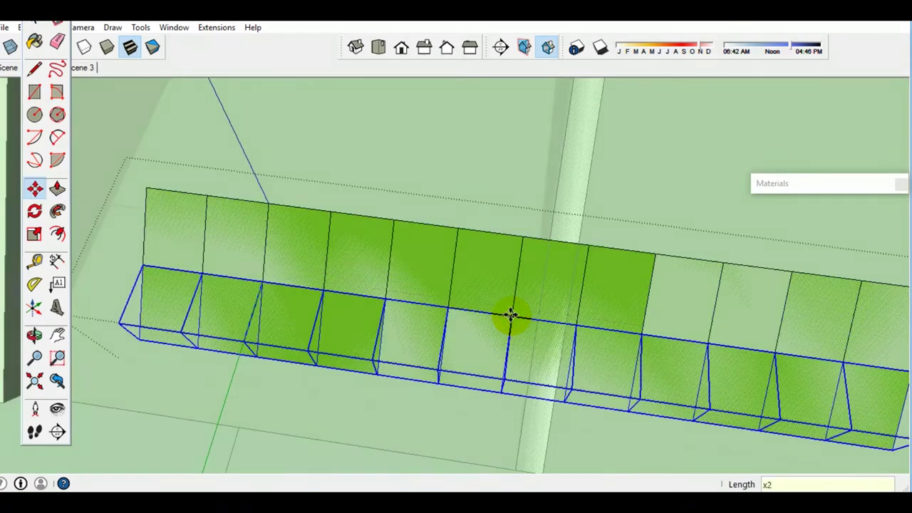
key(Return)
- Stack copies of the cube block upward and delete the extra top-right tile block
middle_drag(512, 319, 555, 319)
scroll(556, 320, down, 3)
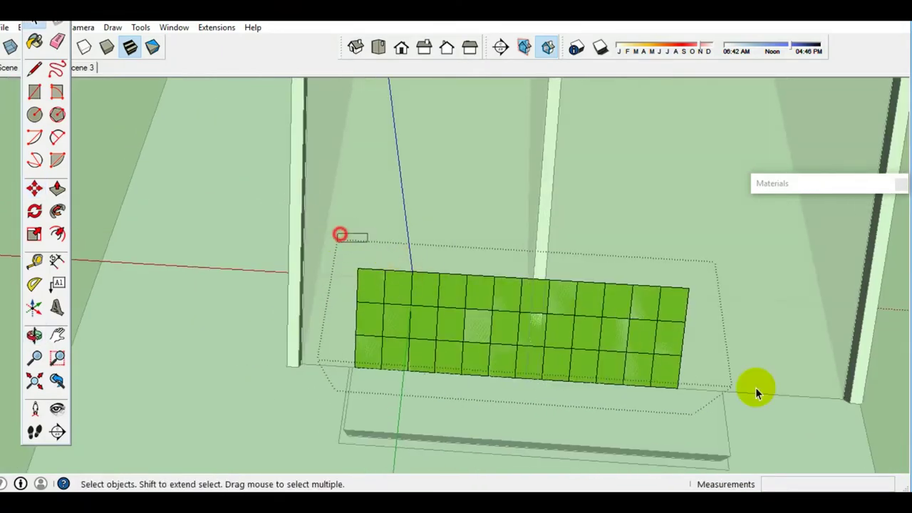
key(m)
scroll(530, 377, up, 2)
key(ctrl)
click(510, 377)
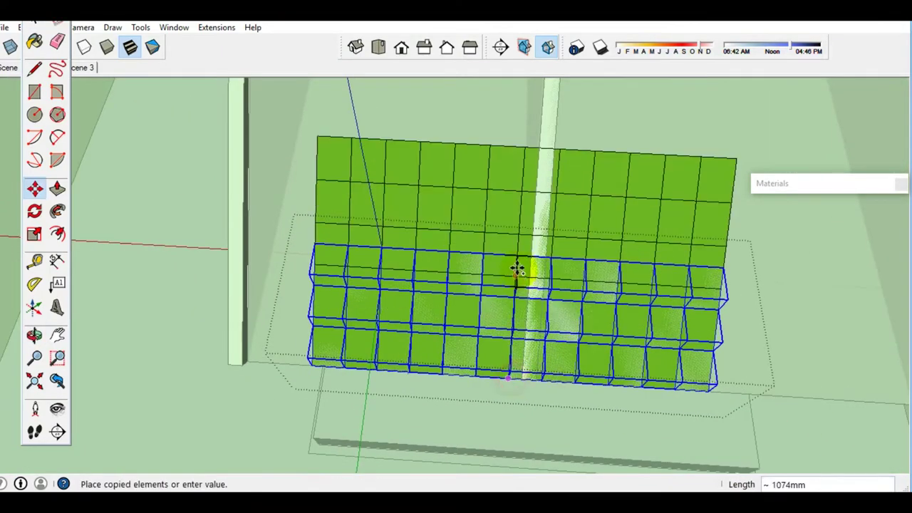
click(516, 253)
key(Return)
key(space)
mouse_move(515, 254)
middle_down()
mouse_move(525, 392)
mouse_move(535, 306)
mouse_move(527, 210)
middle_up()
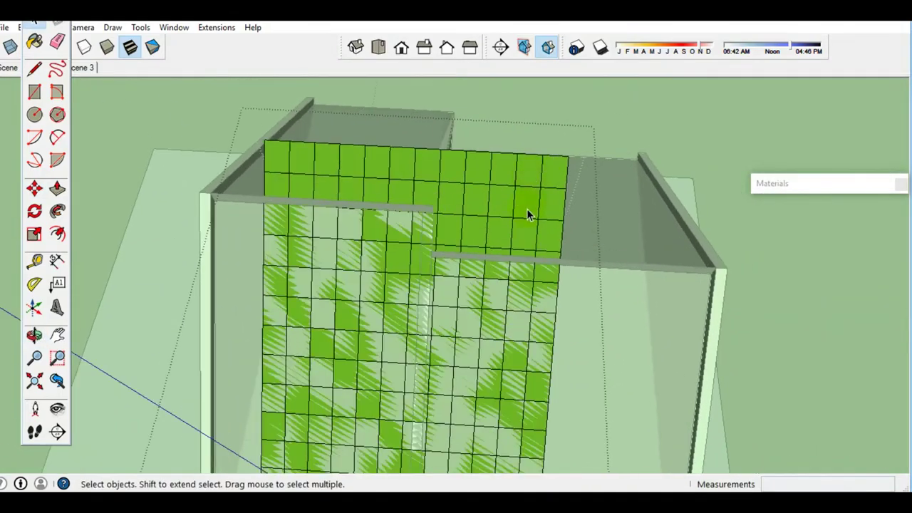
click(497, 133)
key(Delete)
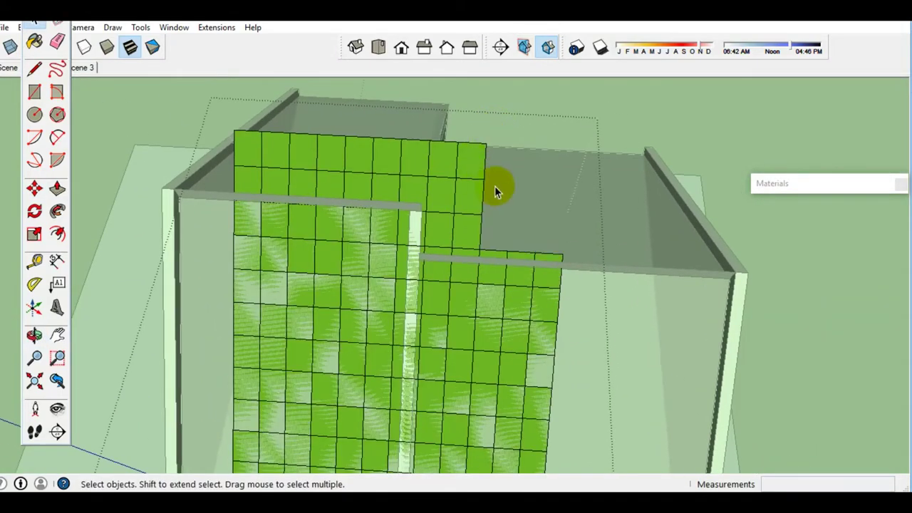
scroll(235, 117, down, 2)
- Copy the right column of tiles to extend the grid
click(354, 201)
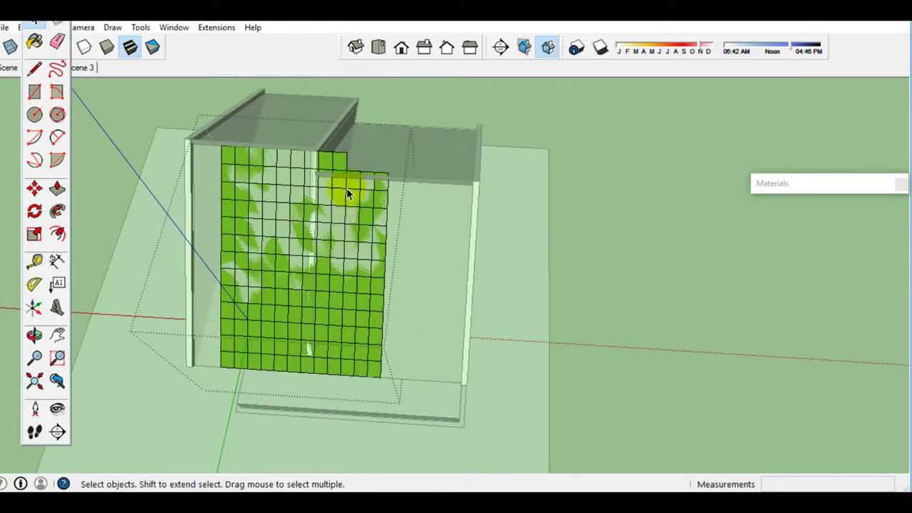
scroll(370, 381, up, 4)
key(m)
scroll(342, 214, up, 2)
scroll(417, 218, up, 2)
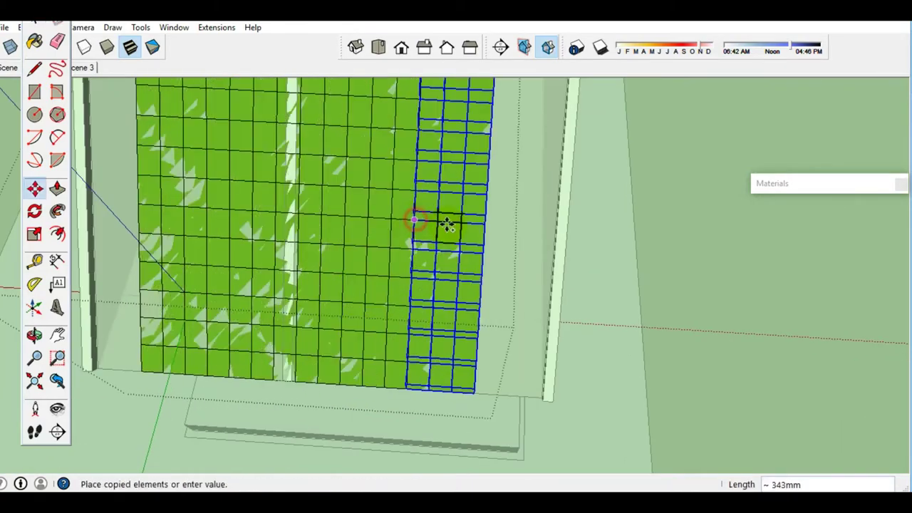
scroll(492, 235, up, 2)
scroll(558, 225, up, 1)
click(558, 224)
key(ctrl)
scroll(558, 224, down, 3)
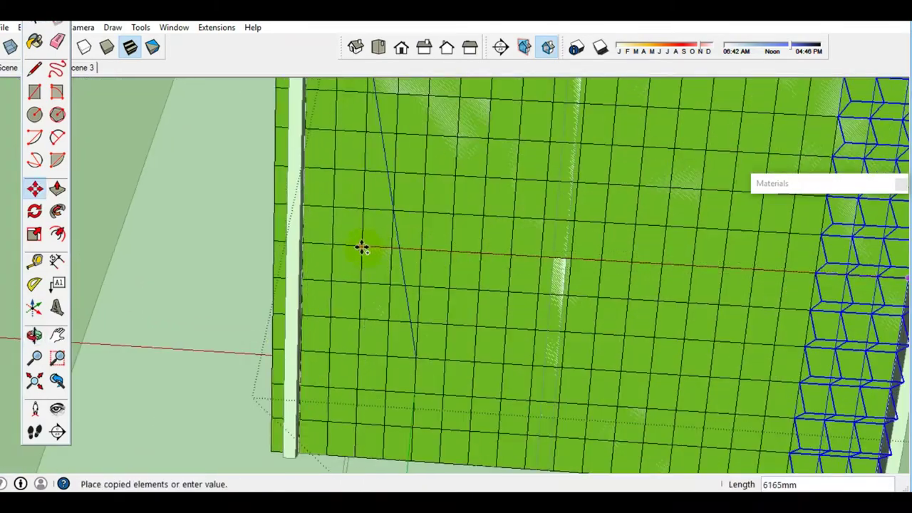
click(362, 246)
key(space)
- Select the top-left tile and start a copy of it
click(423, 312)
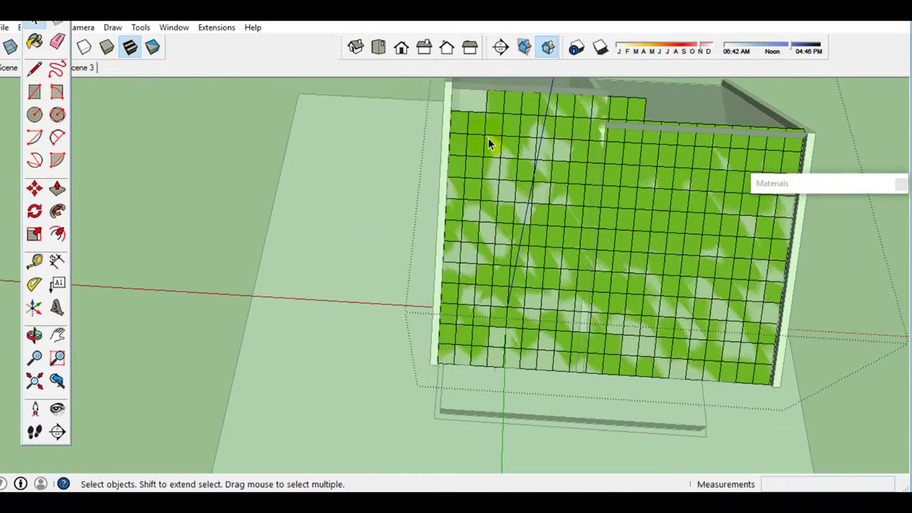
scroll(488, 142, up, 4)
click(421, 198)
key(m)
click(423, 190)
- Place the tile copy one cell right, then copy-paste the grid's left half beside the house
click(492, 193)
key(space)
drag(381, 90, 546, 382)
scroll(545, 383, up, 2)
key(ctrl+c)
middle_drag(549, 261, 343, 255)
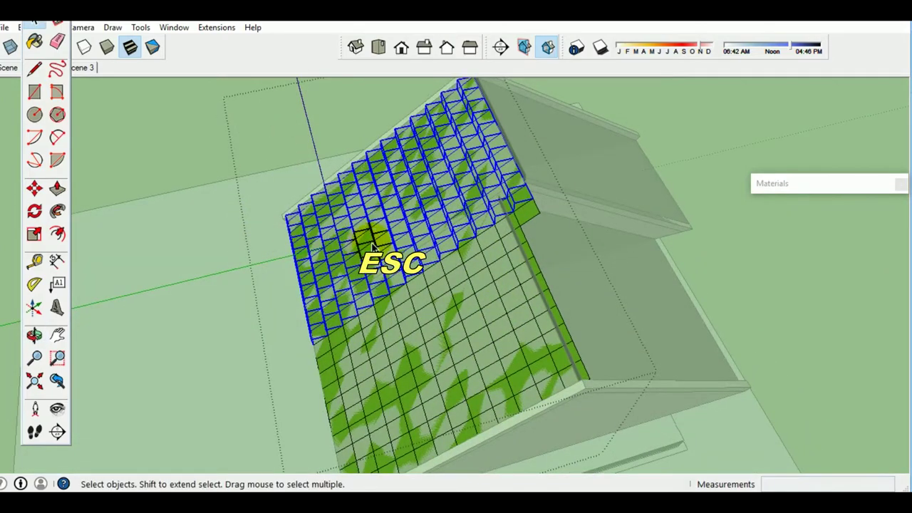
scroll(373, 248, down, 3)
scroll(377, 240, down, 2)
mouse_move(451, 240)
middle_down()
mouse_move(423, 287)
mouse_move(427, 280)
middle_up()
key(ctrl+v)
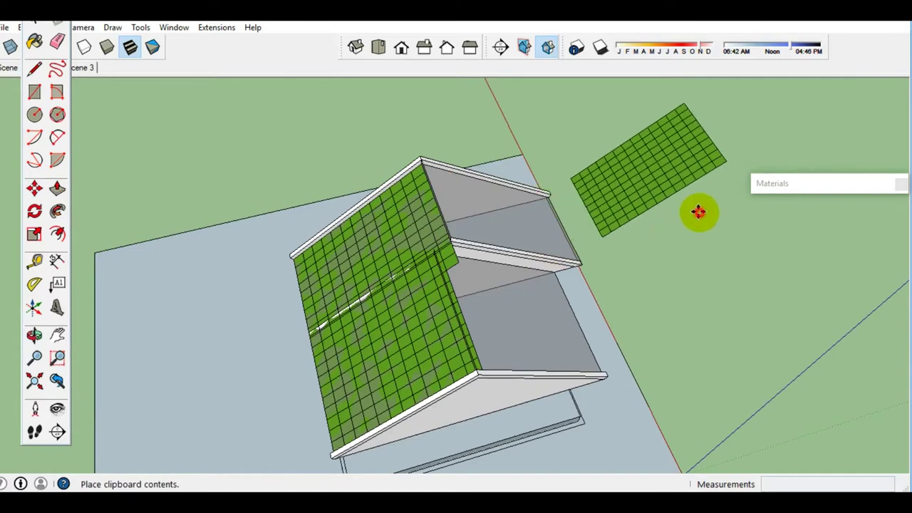
click(698, 211)
- Group the pasted tile grid, mirror it, and move it onto the roof
scroll(698, 211, up, 3)
scroll(617, 242, up, 2)
right_click(617, 222)
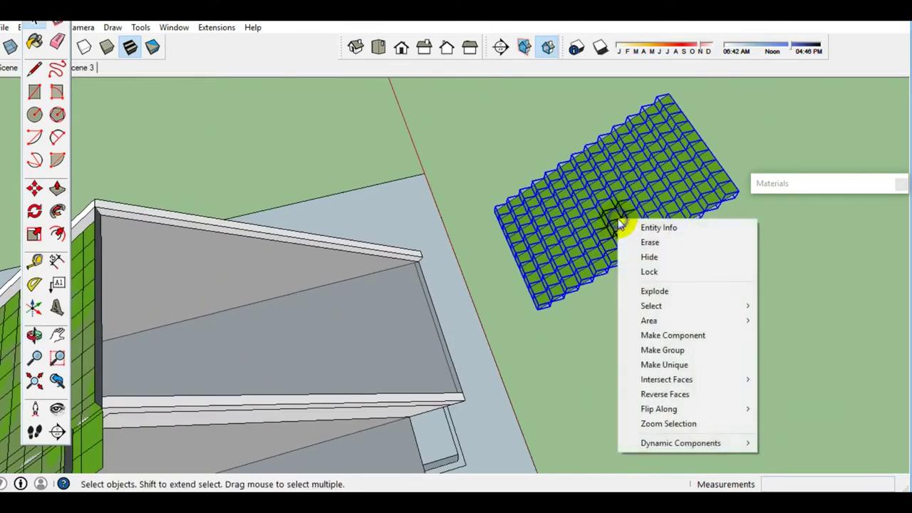
click(680, 350)
right_click(601, 179)
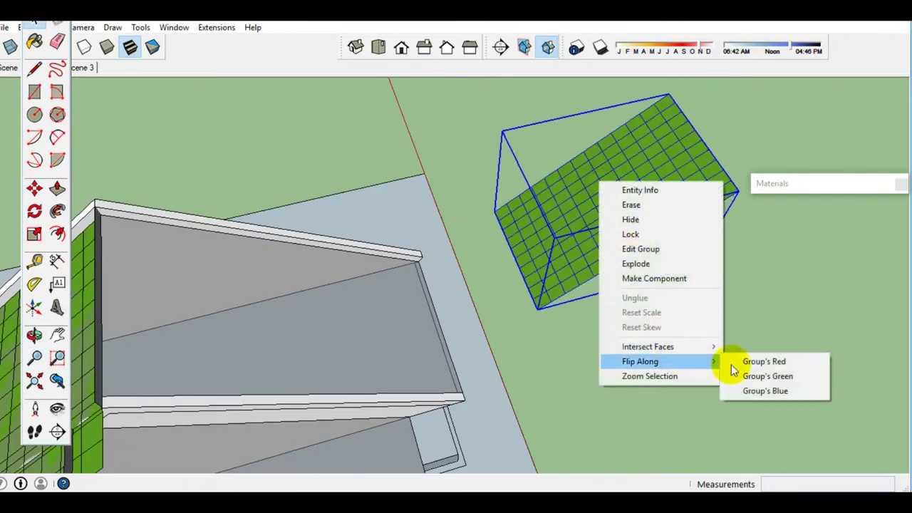
click(765, 361)
middle_drag(764, 361, 505, 263)
key(m)
click(498, 333)
scroll(325, 311, up, 5)
middle_drag(325, 312, 433, 316)
- Copy the mirrored grid group to a second spot on the roof
double_click(434, 316)
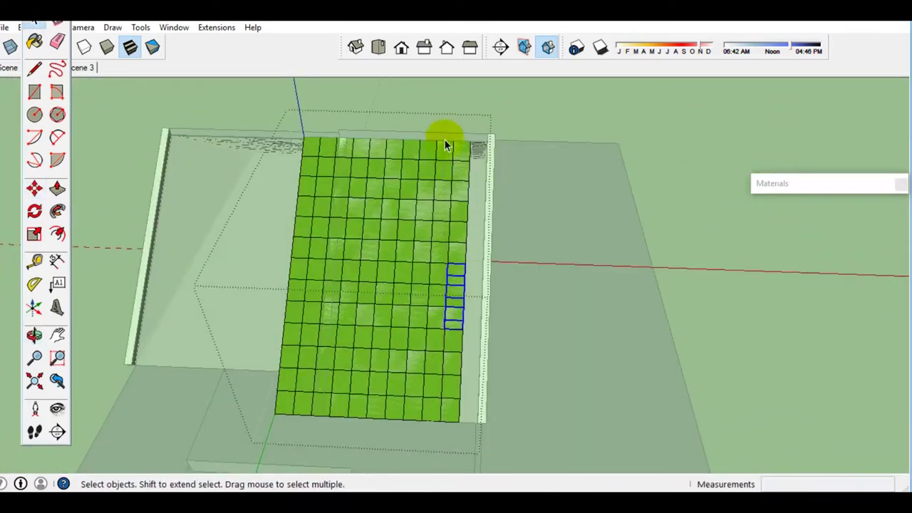
scroll(458, 315, up, 5)
key(m)
key(space)
scroll(459, 320, down, 5)
key(Escape)
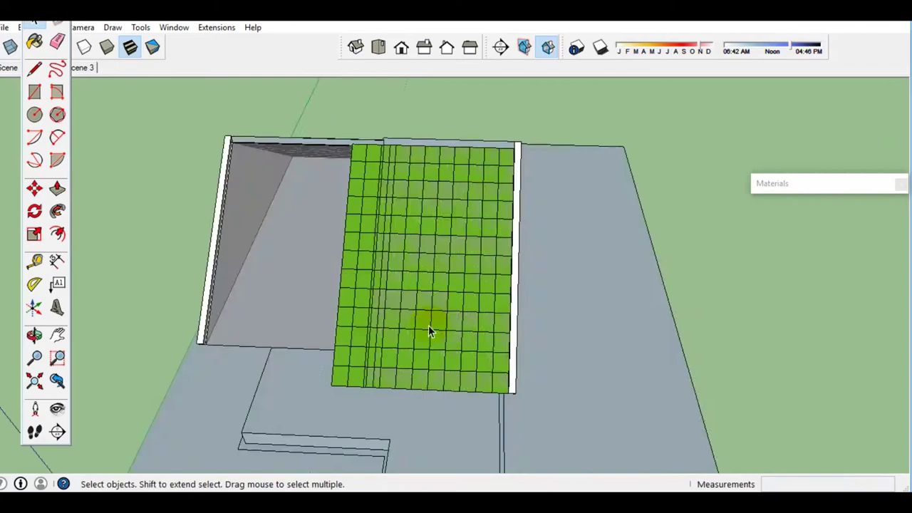
middle_drag(429, 326, 505, 346)
key(m)
key(ctrl)
click(505, 346)
click(392, 320)
- Copy the tile piece at the roof corner and paste it beside the wall
scroll(189, 407, up, 5)
mouse_move(178, 363)
middle_down()
mouse_move(514, 269)
mouse_move(368, 432)
mouse_move(206, 332)
mouse_move(534, 286)
middle_up()
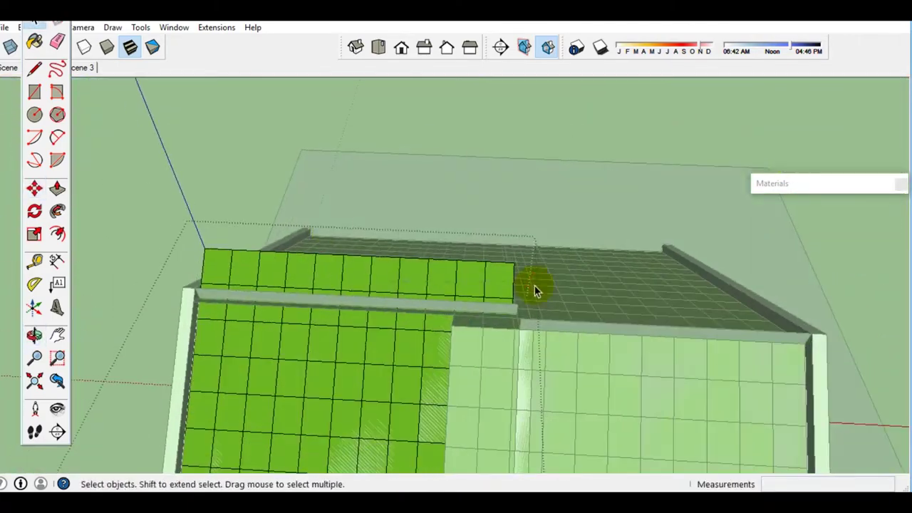
middle_drag(324, 306, 265, 302)
scroll(367, 309, up, 2)
scroll(366, 309, up, 3)
click(360, 349)
key(ctrl+c)
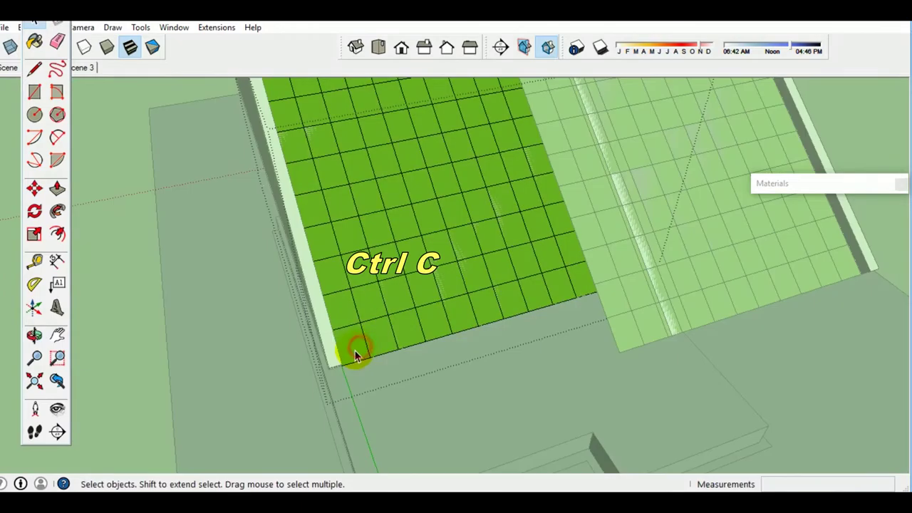
key(Escape)
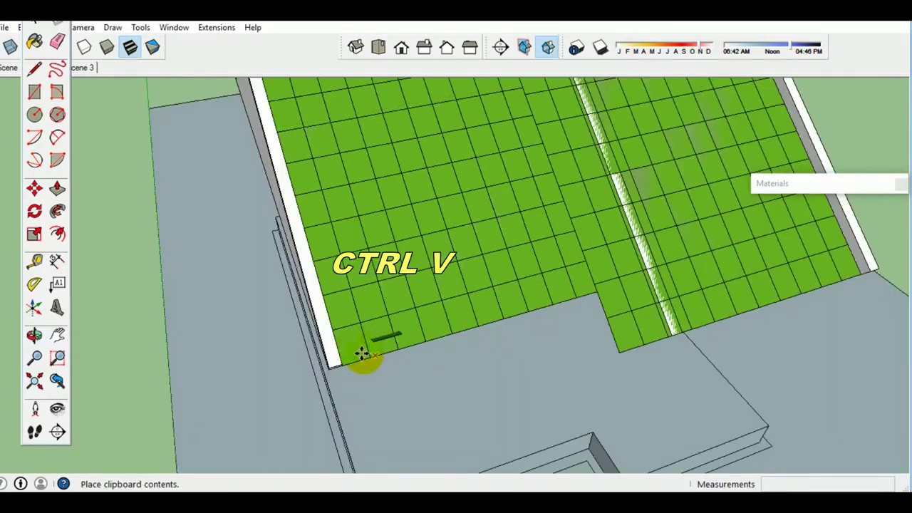
scroll(275, 350, up, 3)
scroll(387, 316, up, 2)
click(396, 427)
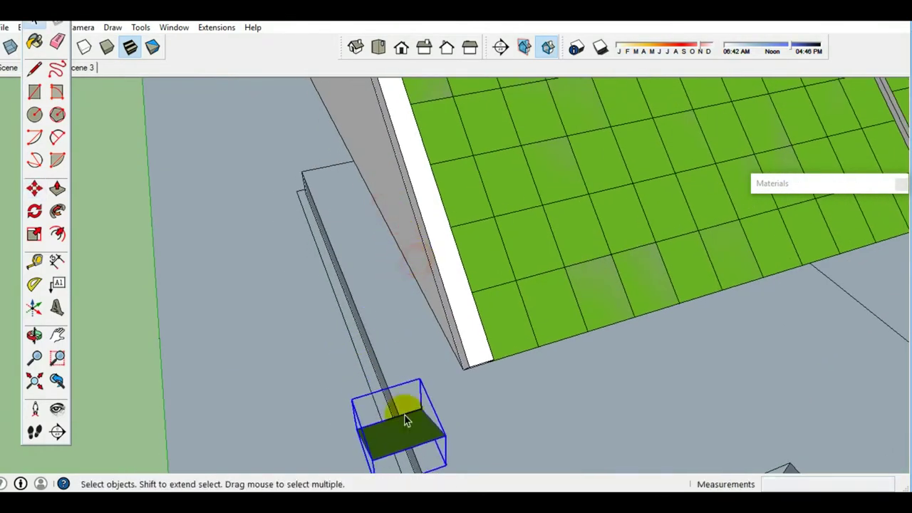
- Flip the pasted green tile piece along the green axis
scroll(413, 360, up, 2)
right_click(425, 358)
click(612, 327)
mouse_move(612, 328)
middle_down()
mouse_move(463, 372)
mouse_move(492, 346)
middle_up()
- Inside the tile piece, Push/Pull its face out into a box
double_click(465, 376)
scroll(466, 381, up, 2)
key(p)
click(510, 349)
click(424, 372)
key(space)
- Erase the grey side face of the new box
middle_drag(464, 378, 468, 301)
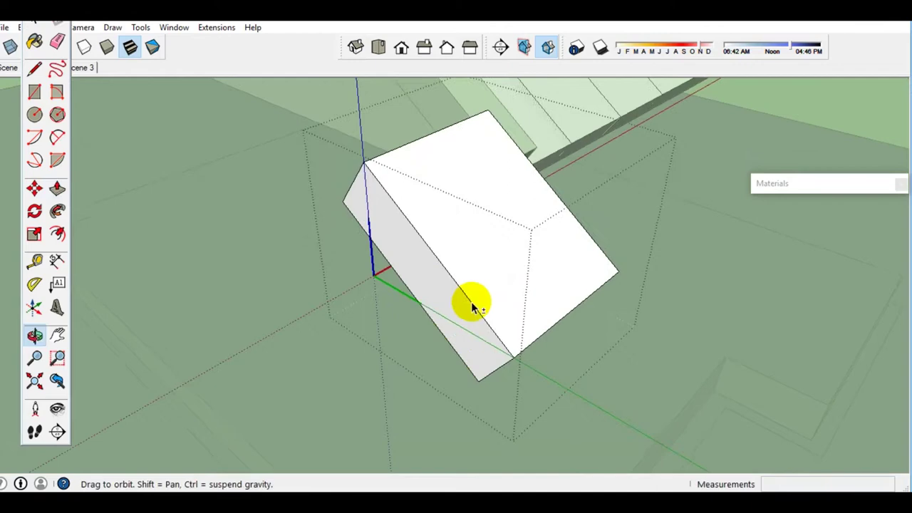
scroll(477, 307, up, 2)
key(e)
mouse_move(515, 378)
middle_down()
mouse_move(423, 256)
mouse_move(497, 285)
middle_up()
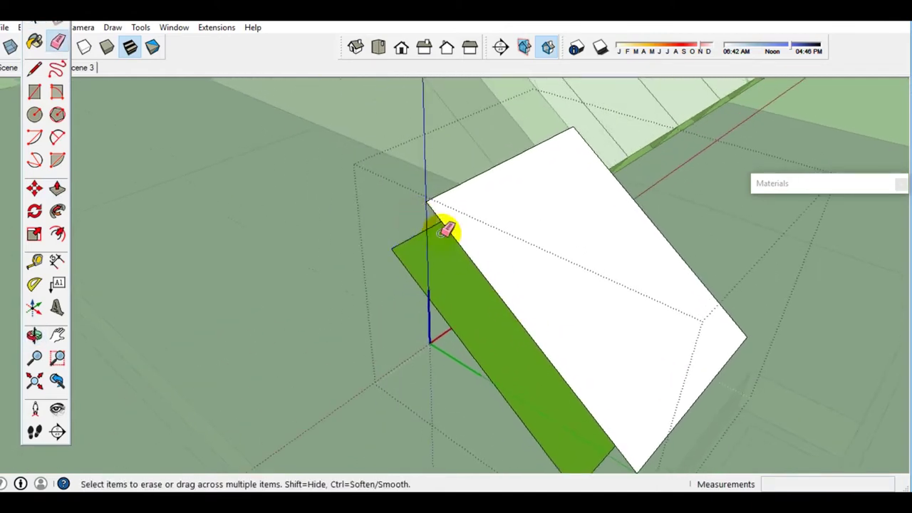
key(space)
middle_drag(653, 299, 278, 238)
key(e)
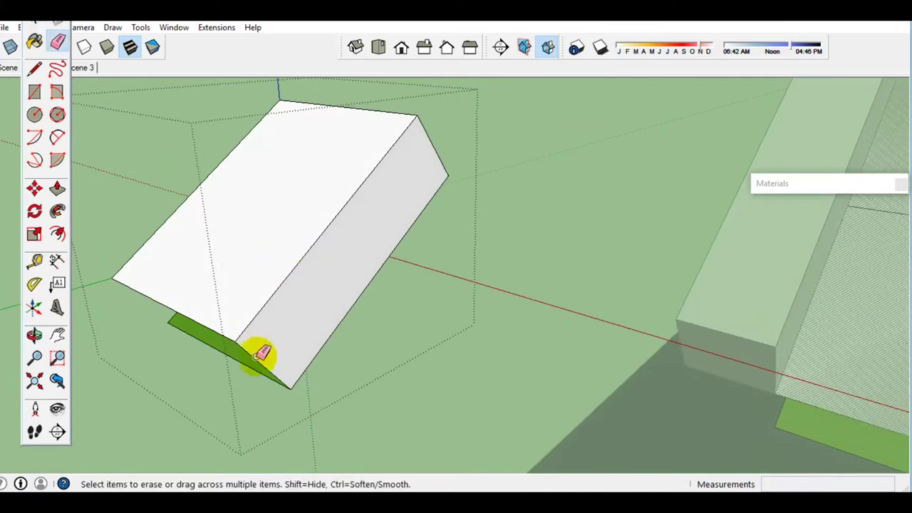
drag(262, 354, 417, 176)
- Hide the box's white top face
middle_drag(354, 193, 431, 235)
key(space)
click(429, 234)
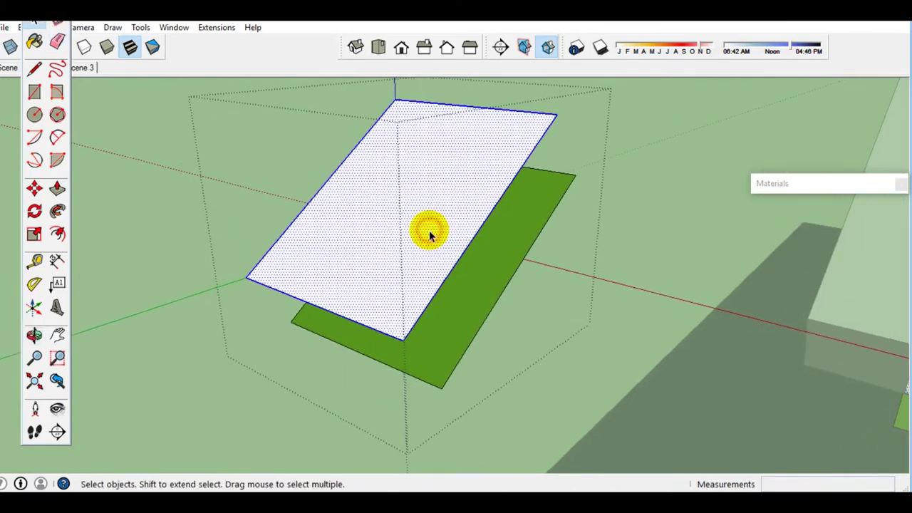
right_click(429, 234)
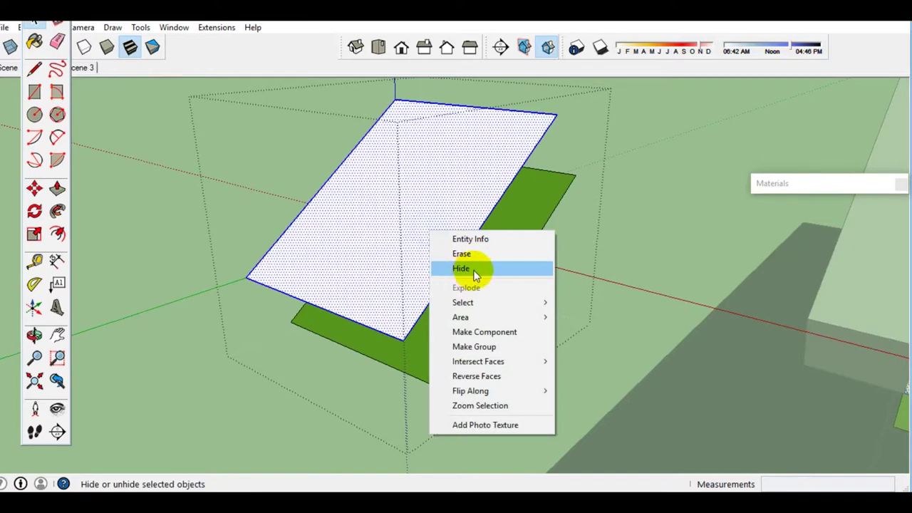
click(470, 270)
- Ctrl+Move a copy of the long edge to the middle of the face
scroll(437, 375, up, 2)
scroll(442, 375, up, 2)
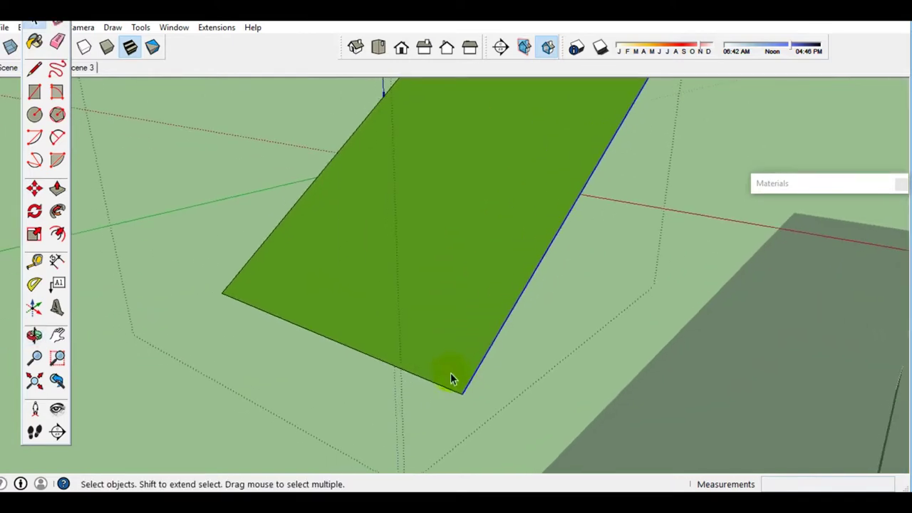
key(ctrl)
click(462, 394)
click(399, 368)
key(space)
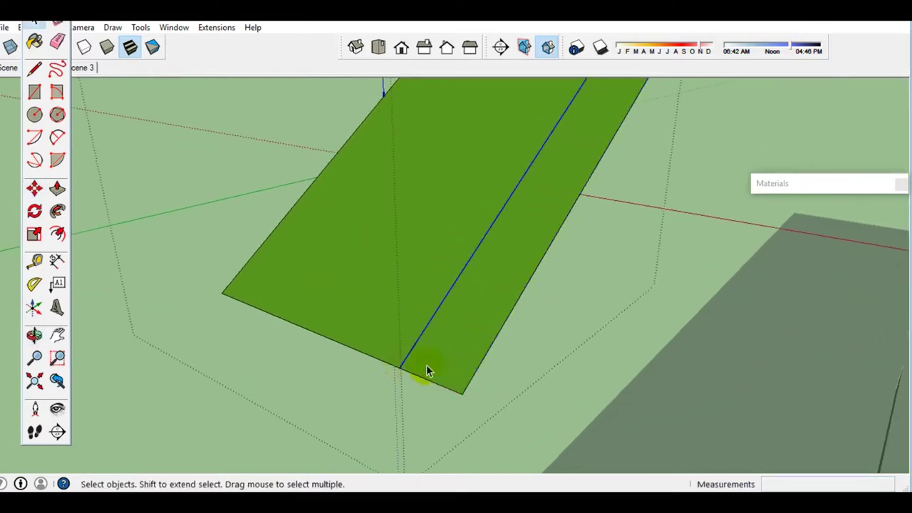
- Push/Pull the narrow strip up into a thin box, keeping the original face
key(ctrl)
click(479, 360)
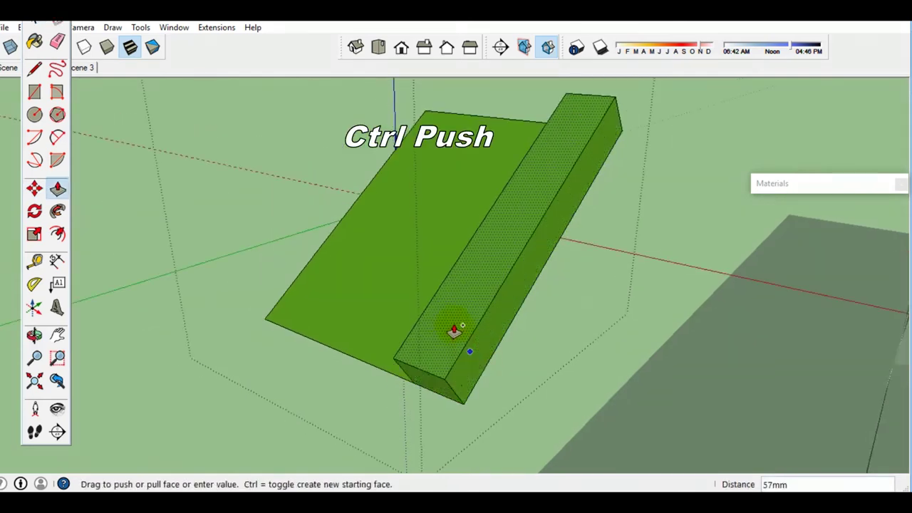
click(454, 325)
key(space)
- Erase both end faces of the thin box
middle_drag(433, 368, 539, 254)
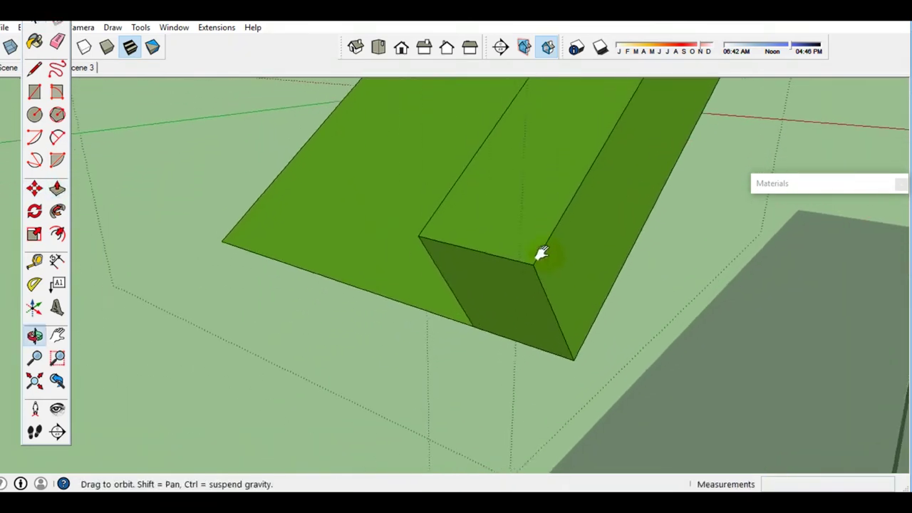
click(511, 286)
key(e)
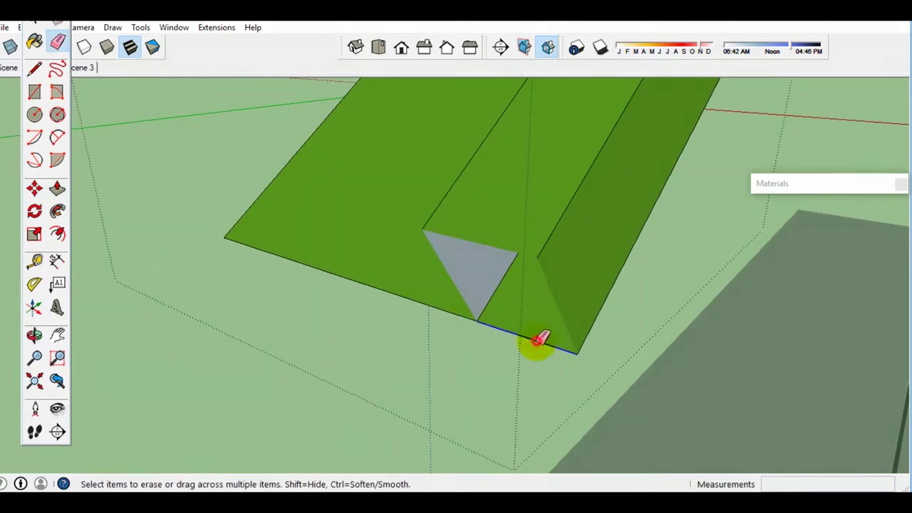
key(space)
scroll(535, 294, down, 3)
middle_drag(535, 295, 529, 470)
mouse_move(630, 279)
middle_down()
mouse_move(224, 358)
mouse_move(288, 335)
middle_up()
click(288, 334)
key(e)
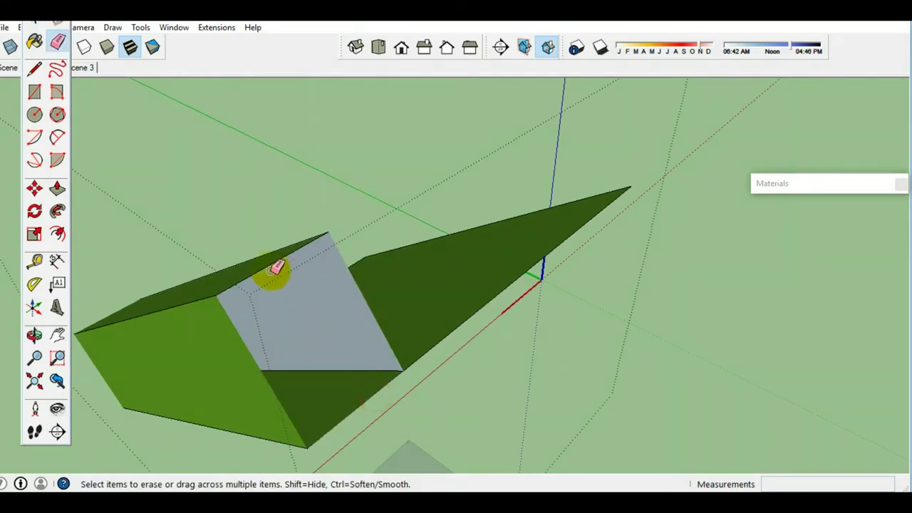
middle_drag(235, 286, 264, 309)
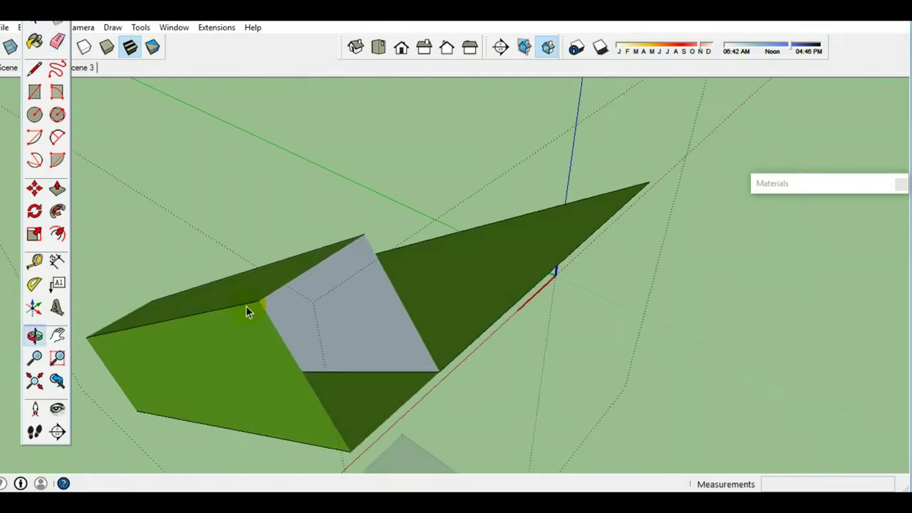
scroll(325, 417, up, 5)
mouse_move(325, 418)
middle_down()
mouse_move(437, 273)
mouse_move(420, 283)
mouse_move(470, 264)
mouse_move(519, 275)
mouse_move(399, 155)
middle_up()
- Paint the thin box's long face white and select the box
key(b)
click(488, 281)
key(space)
scroll(525, 301, down, 2)
click(544, 404)
- Make the thin white board into a group
middle_drag(547, 407, 476, 334)
right_click(476, 335)
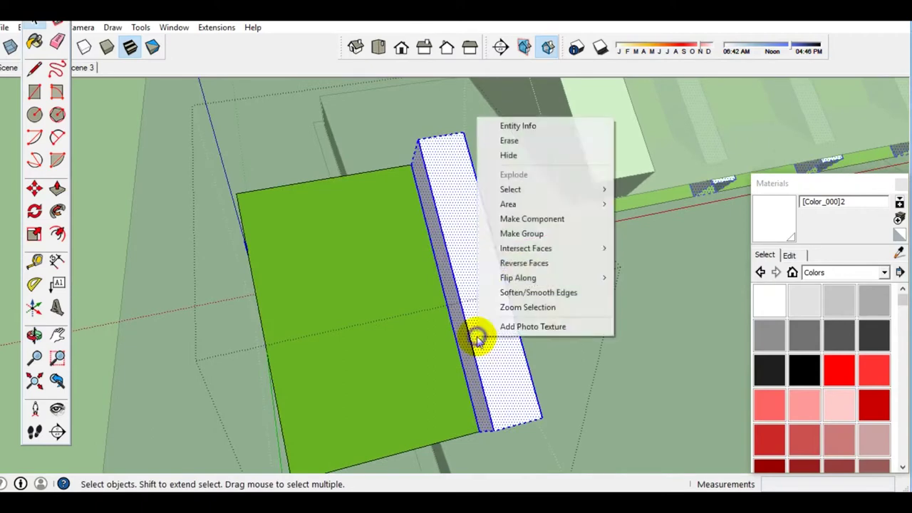
click(538, 235)
middle_drag(537, 240, 451, 223)
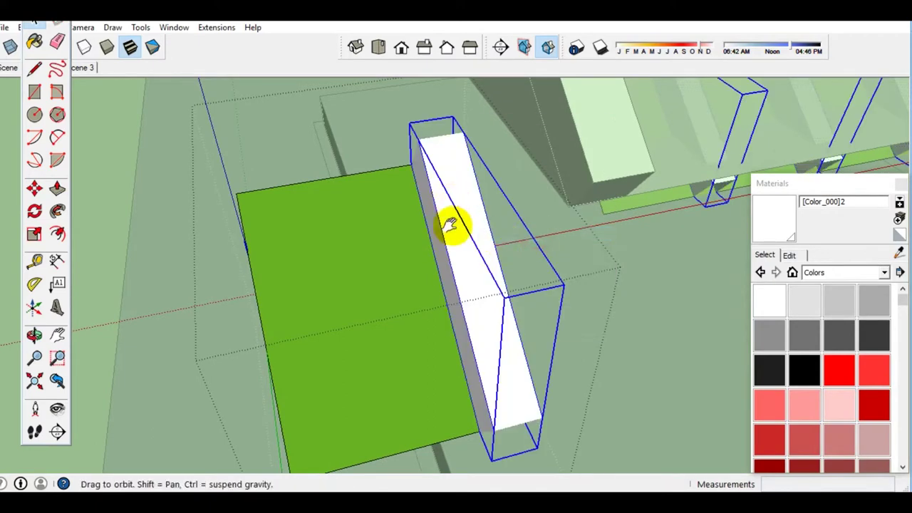
scroll(451, 234, up, 3)
scroll(449, 246, up, 2)
- Draw a line at the board's end and Ctrl+Move a copy of its top edge down
key(l)
scroll(390, 220, up, 2)
click(382, 209)
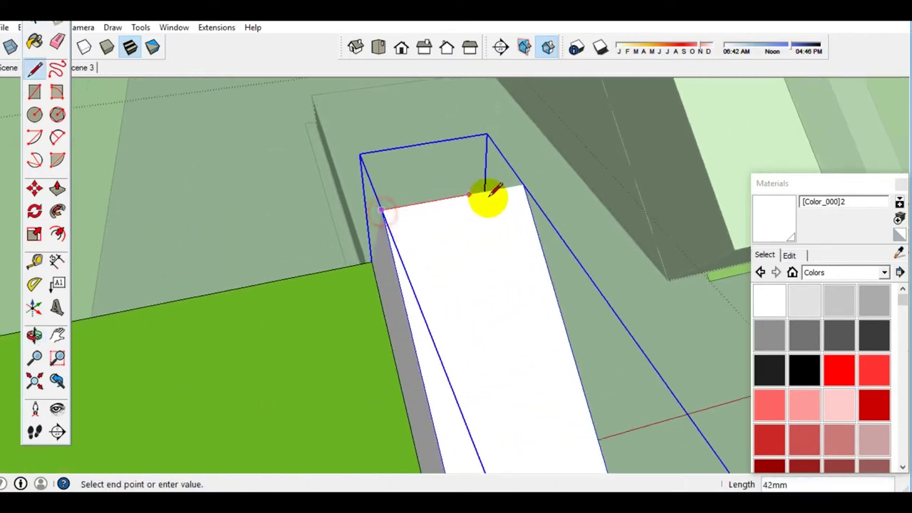
click(524, 187)
key(space)
key(m)
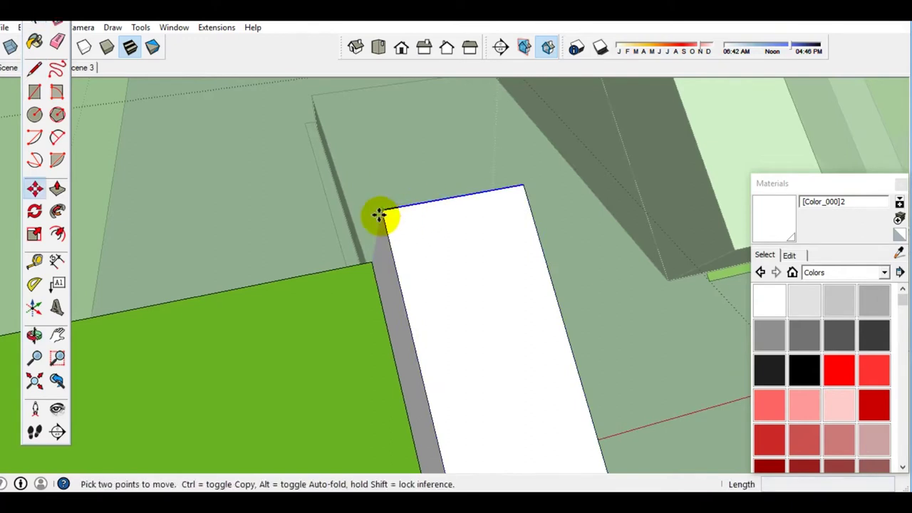
key(ctrl)
click(383, 211)
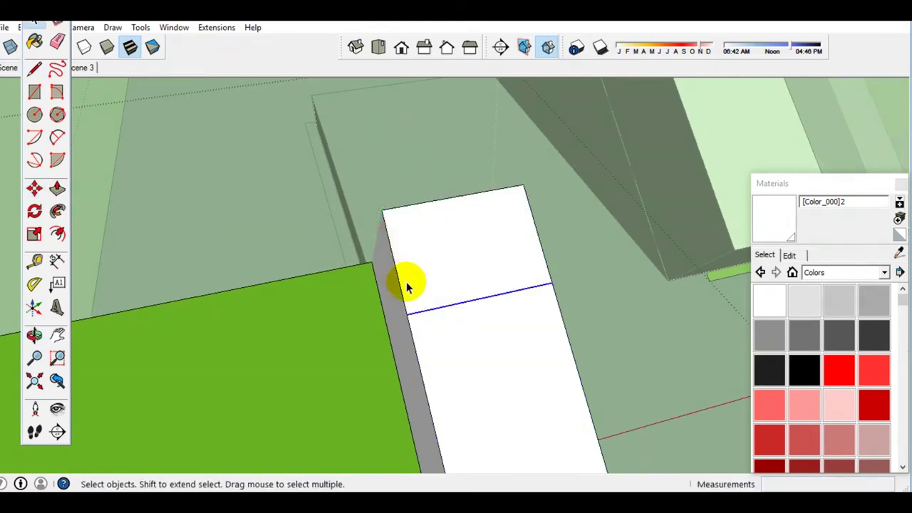
click(408, 313)
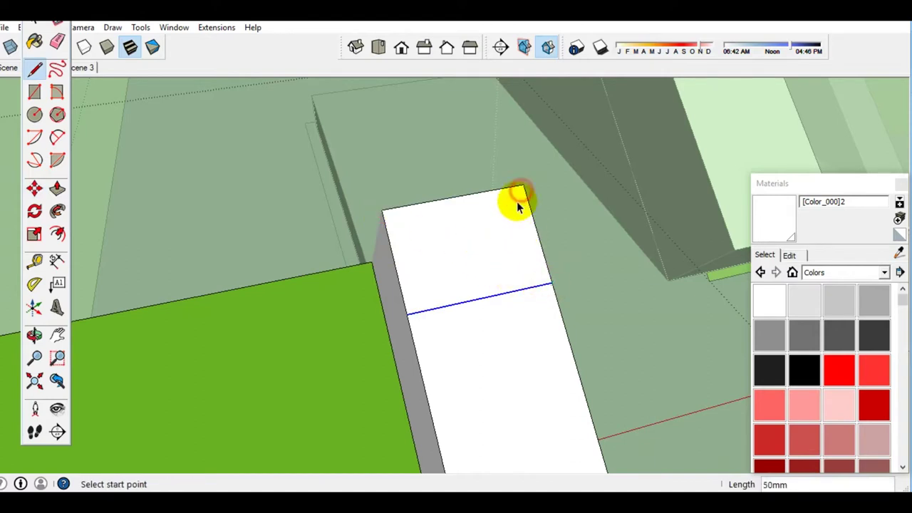
key(space)
- Group the board's end section and Push/Pull its face up into a box
double_click(488, 254)
right_click(488, 254)
click(531, 375)
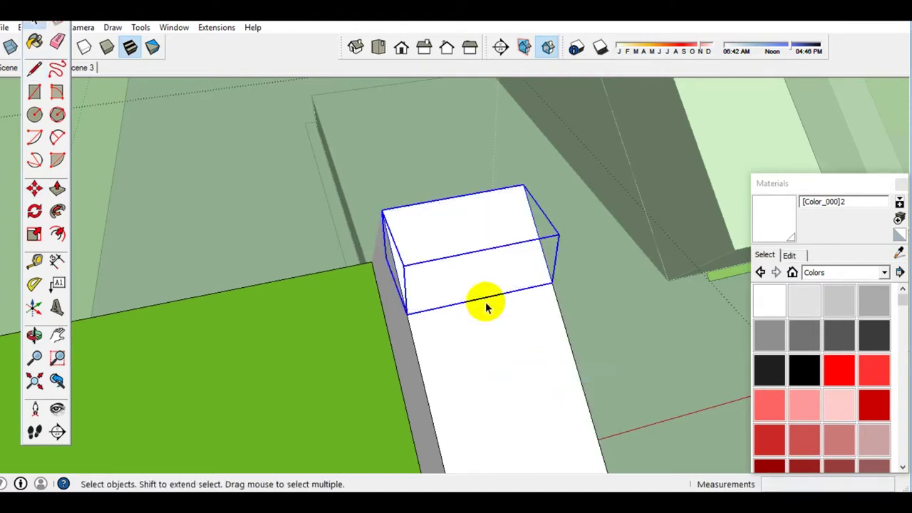
double_click(473, 273)
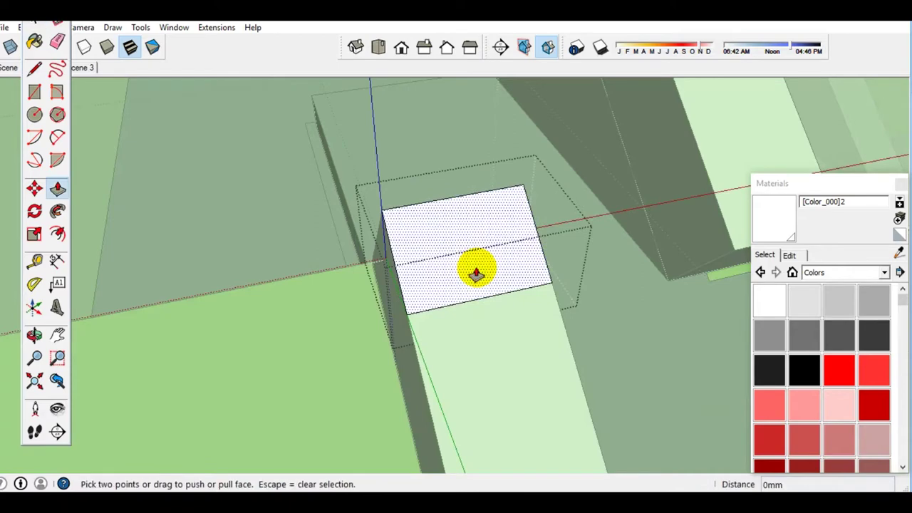
drag(478, 270, 484, 249)
key(space)
- Scale the end-section box 4 times lengthwise along the red axis
mouse_move(466, 261)
middle_down()
mouse_move(625, 249)
mouse_move(581, 263)
middle_up()
key(e)
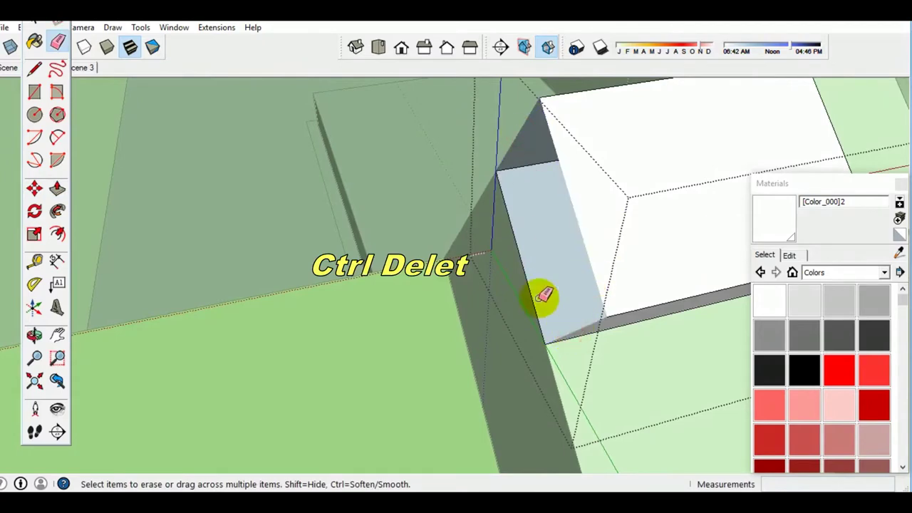
middle_drag(530, 304, 291, 257)
key(space)
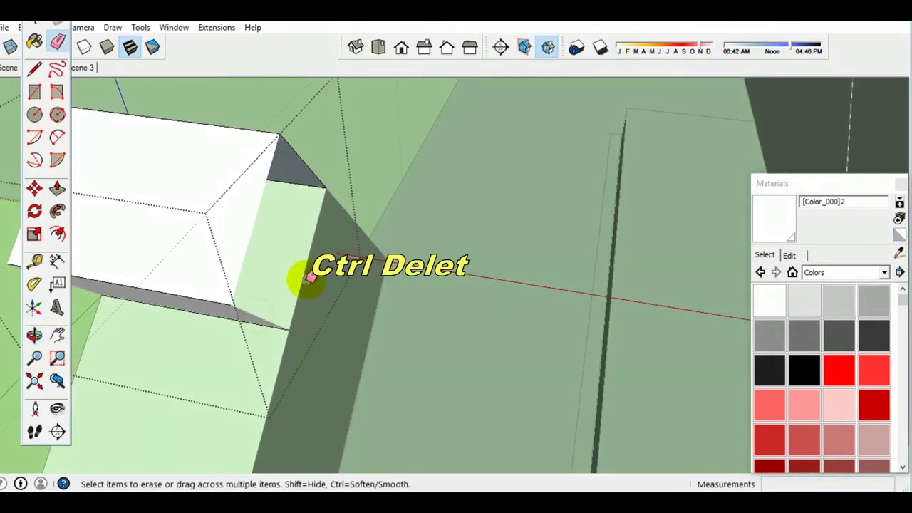
mouse_move(317, 171)
middle_down()
mouse_move(433, 258)
mouse_move(534, 272)
middle_up()
key(space)
key(space)
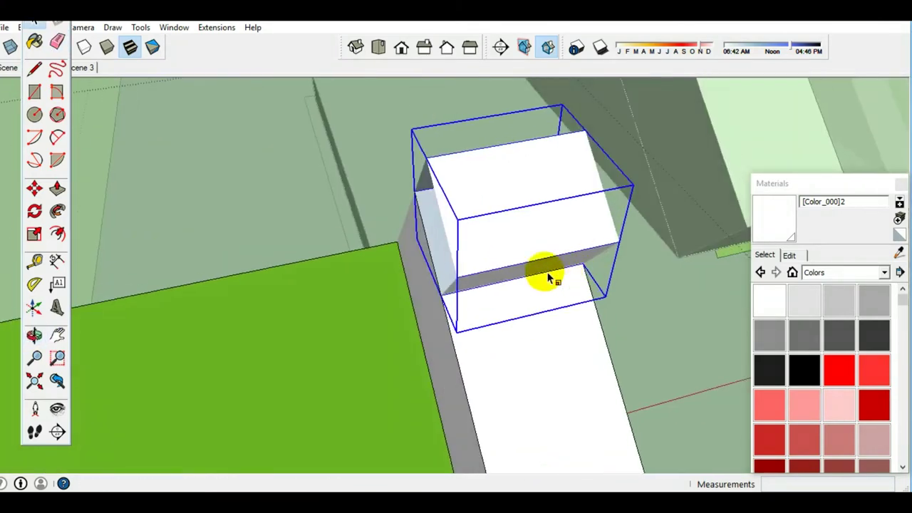
key(s)
drag(433, 230, 332, 255)
middle_drag(332, 254, 336, 300)
mouse_move(335, 303)
mouse_down()
mouse_move(238, 378)
mouse_move(203, 431)
mouse_up()
middle_drag(204, 432, 428, 304)
key(space)
- Delete the green tile piece beside the white boards
scroll(401, 307, up, 3)
key(Delete)
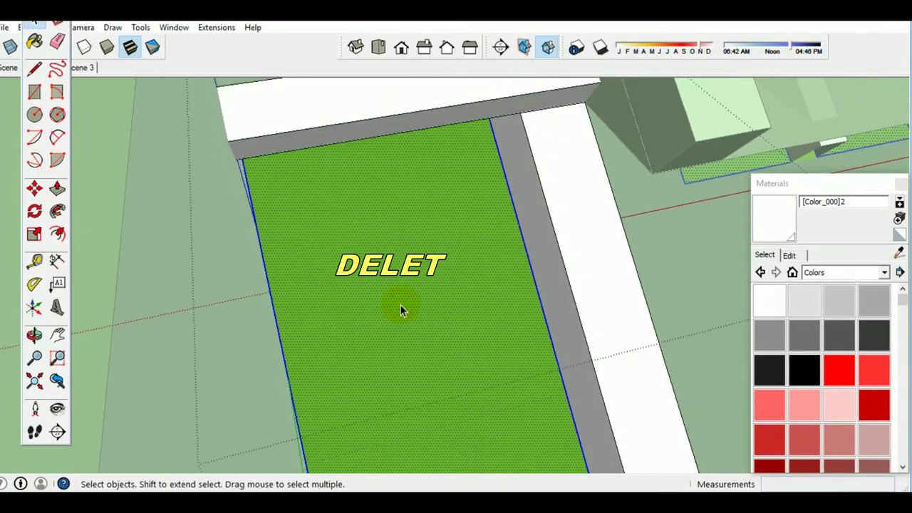
scroll(399, 304, down, 4)
click(24, 27)
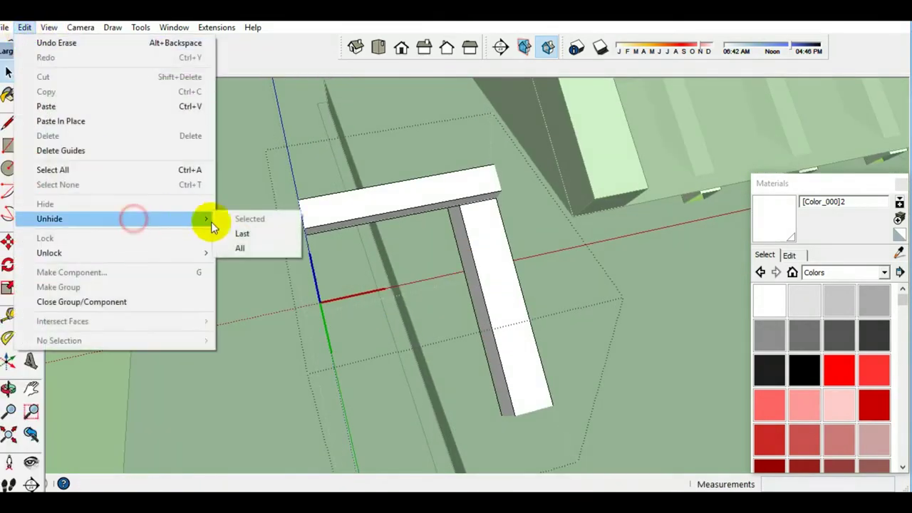
- Unhide all geometry and Push/Pull the face 135mm into a thick board
click(240, 248)
mouse_move(350, 291)
middle_down()
mouse_move(479, 244)
mouse_move(451, 240)
middle_up()
drag(450, 255, 491, 166)
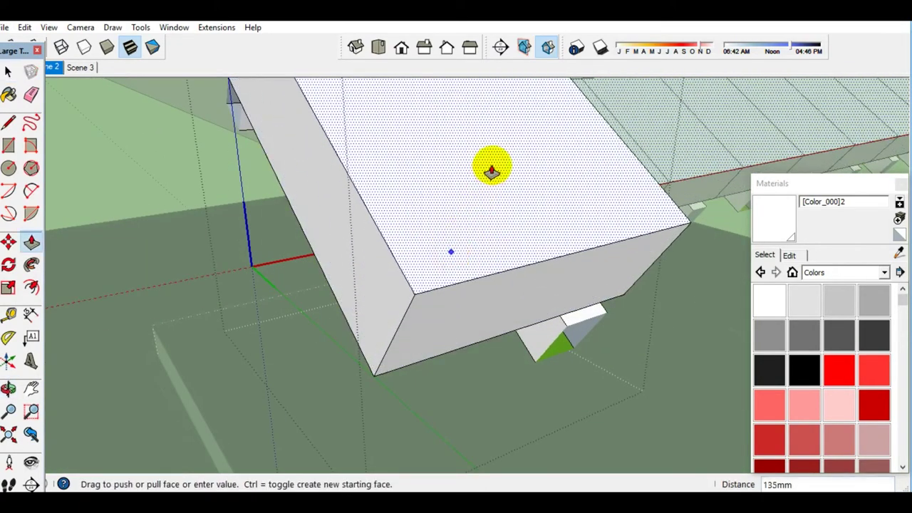
key(space)
- Draw a pie arc on the board's underside with the Pie tool
middle_drag(415, 244, 462, 349)
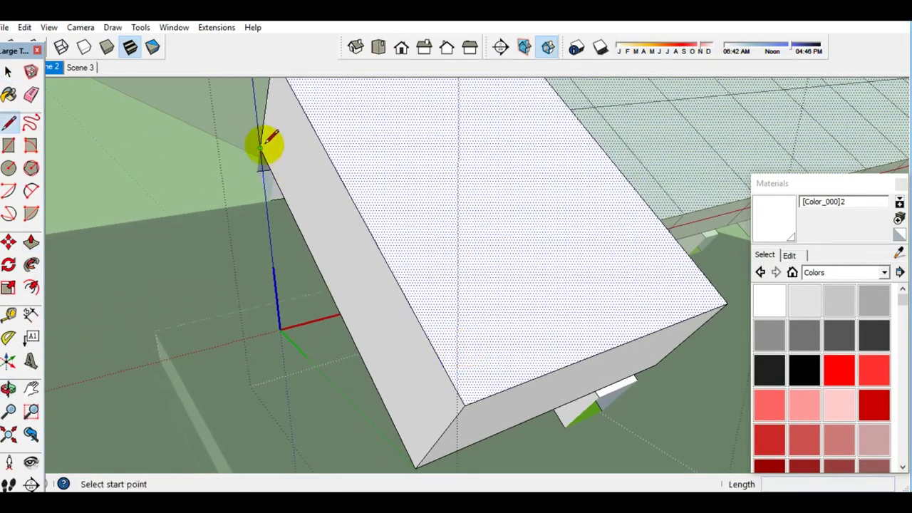
middle_drag(412, 393, 407, 240)
mouse_move(420, 302)
middle_down()
mouse_move(534, 238)
mouse_move(475, 189)
middle_up()
key(space)
click(30, 213)
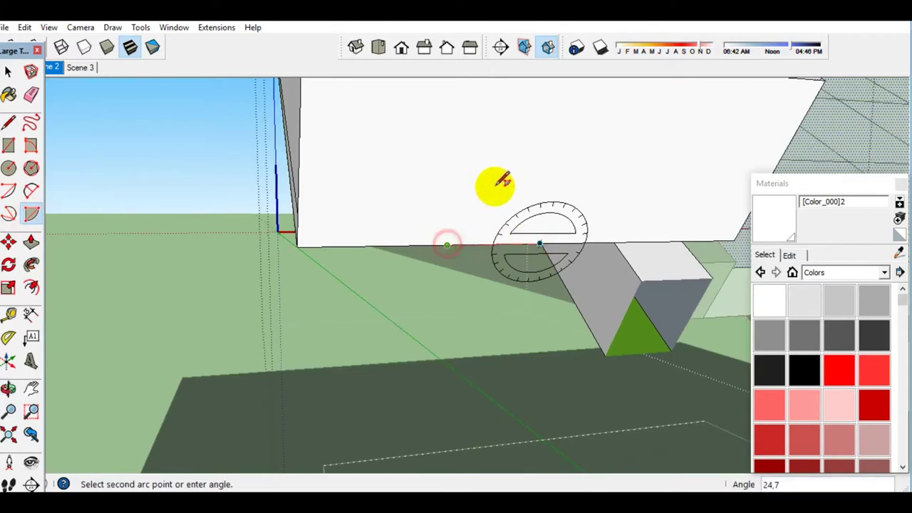
- Select the board face bounded by the arc, excluding the adjoining face and arc edge
mouse_move(466, 222)
middle_down()
mouse_move(494, 203)
mouse_move(387, 230)
mouse_move(418, 253)
middle_up()
double_click(494, 204)
shift+double_click(417, 250)
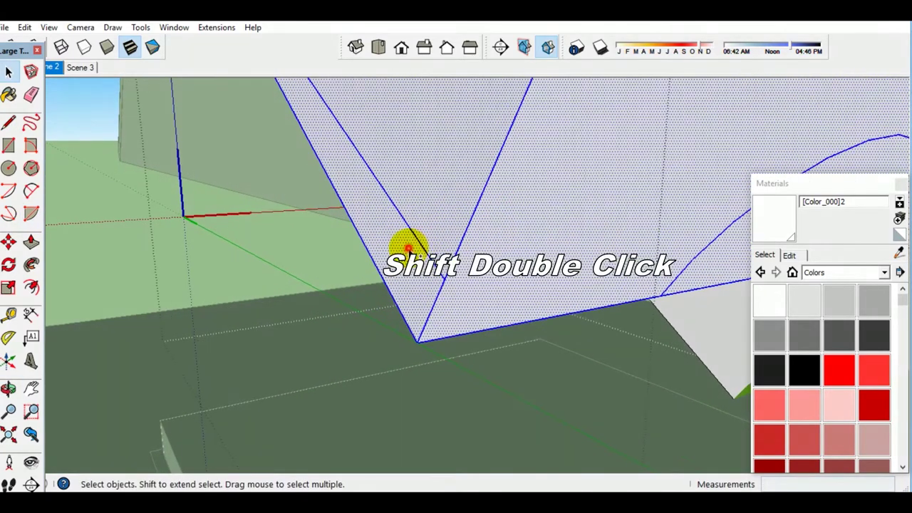
mouse_move(602, 253)
middle_down()
mouse_move(406, 257)
mouse_move(425, 231)
middle_up()
shift+click(426, 219)
- Delete the extra face and Follow Me the tile profile along the arc
middle_drag(590, 245, 591, 258)
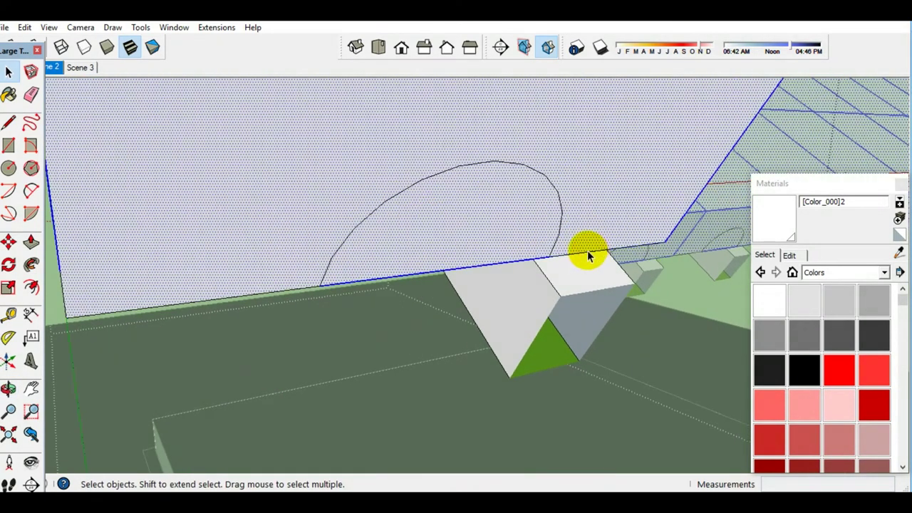
key(Delete)
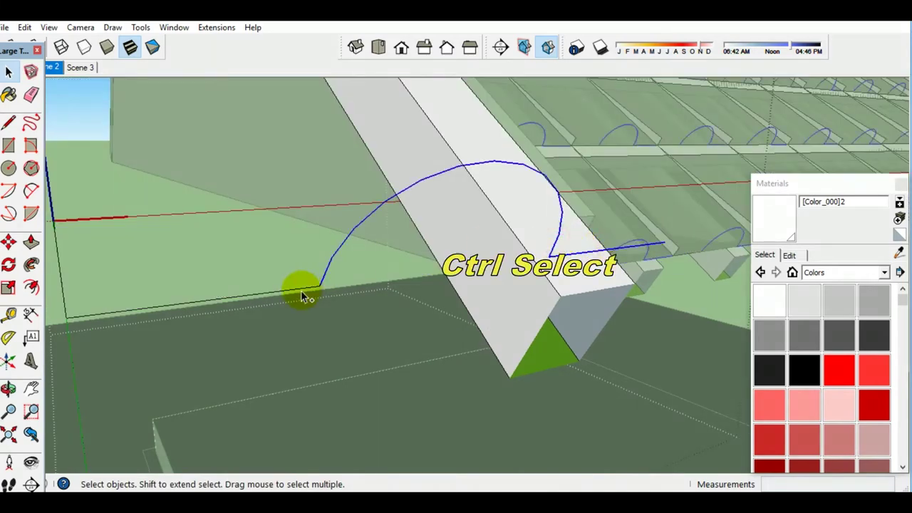
ctrl+click(302, 297)
middle_drag(306, 296, 570, 292)
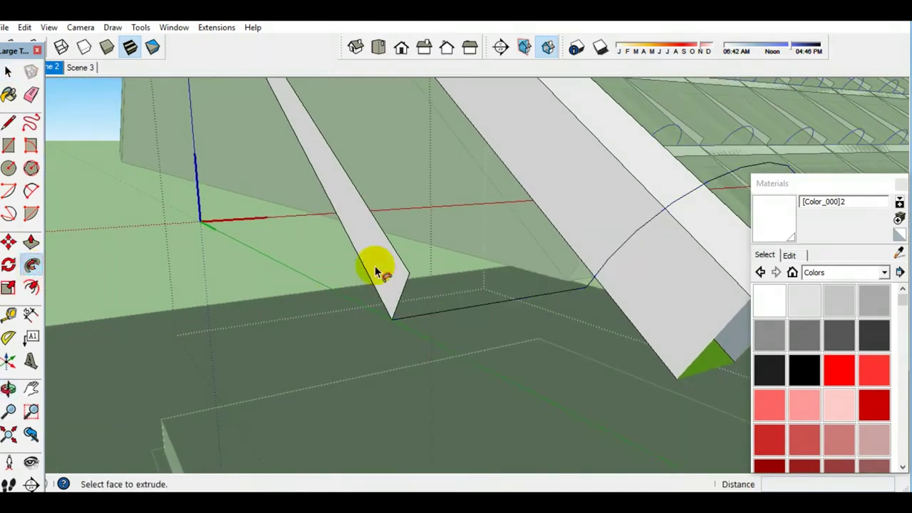
click(350, 274)
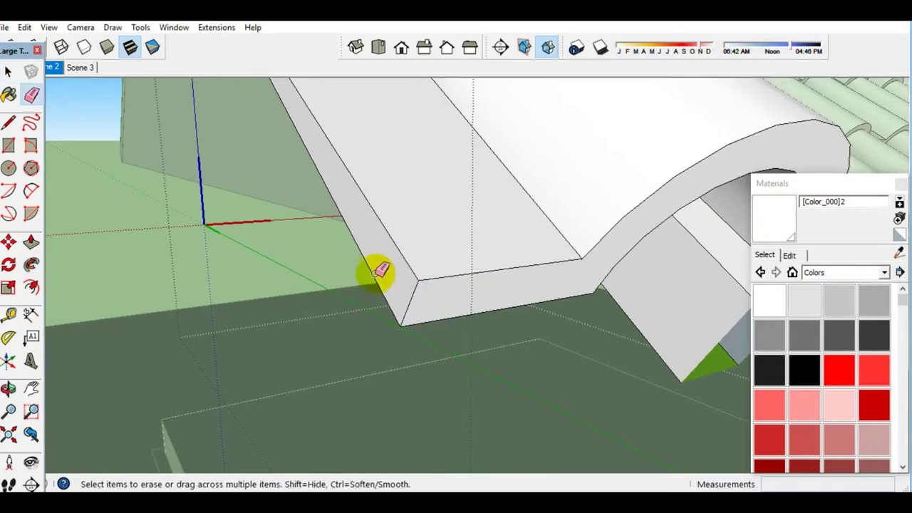
key(space)
- Erase the leftover stray edges around the new curved tile
mouse_move(371, 270)
middle_down()
mouse_move(487, 264)
mouse_move(637, 197)
mouse_move(546, 292)
mouse_move(659, 238)
mouse_move(594, 252)
mouse_move(543, 277)
middle_up()
scroll(543, 277, up, 2)
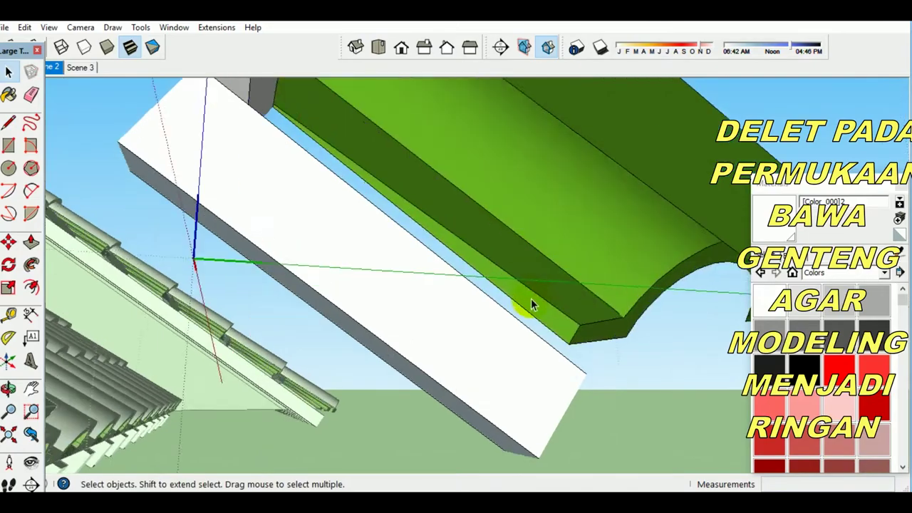
scroll(532, 301, up, 5)
scroll(534, 322, down, 2)
middle_drag(533, 320, 189, 407)
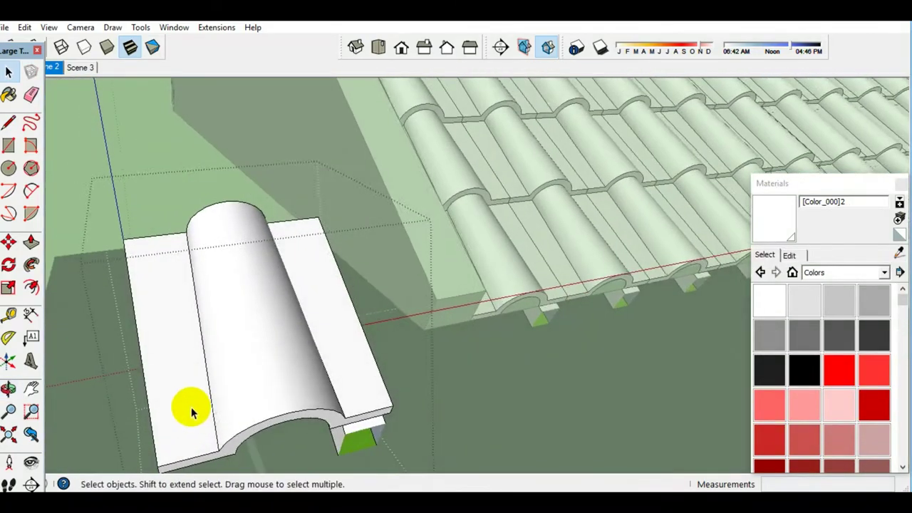
scroll(200, 396, up, 4)
key(e)
scroll(301, 346, down, 2)
scroll(299, 352, down, 2)
mouse_move(299, 351)
middle_down()
mouse_move(193, 350)
mouse_move(379, 342)
mouse_move(578, 355)
middle_up()
scroll(380, 341, up, 4)
scroll(391, 349, up, 2)
key(space)
scroll(399, 356, down, 3)
scroll(857, 381, down, 5)
- Paint the tile's curved top, side faces and front edge green, then select the whole tile
click(446, 337)
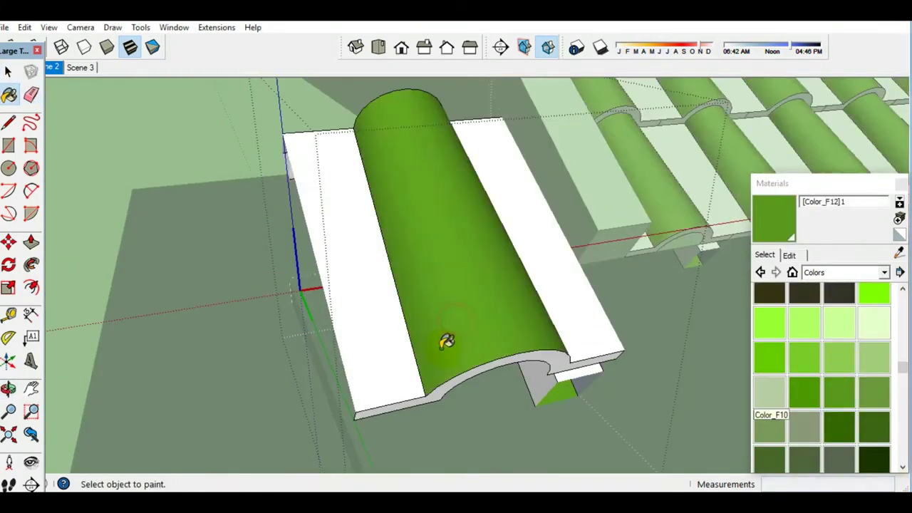
click(377, 340)
click(549, 301)
scroll(545, 320, up, 2)
click(532, 354)
key(space)
scroll(532, 352, down, 1)
triple_click(496, 319)
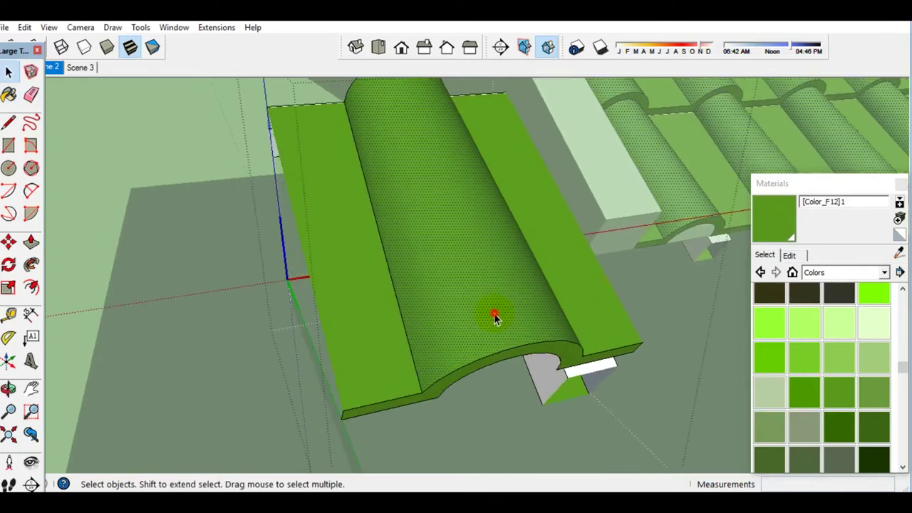
click(174, 29)
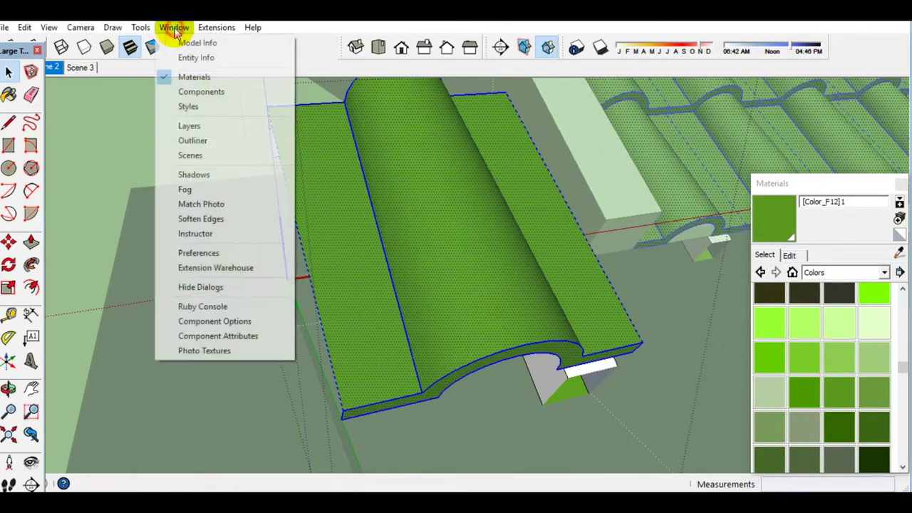
- Open the Layers and Entity Info panels, then toggle Detail Genteng visibility off and on twice to test it
click(190, 126)
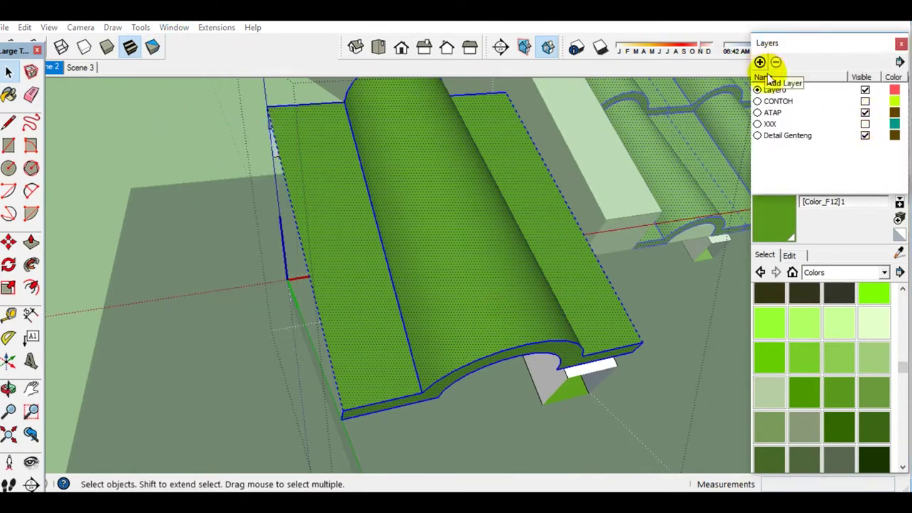
click(174, 27)
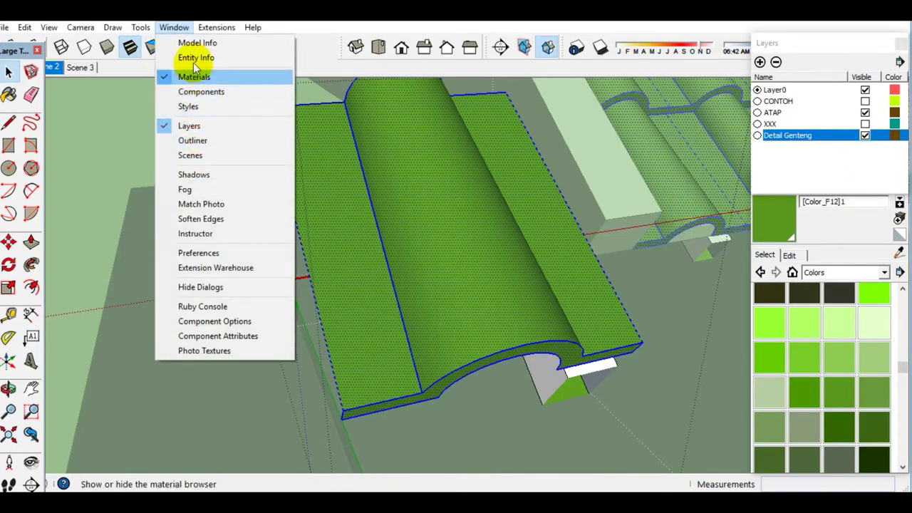
click(195, 58)
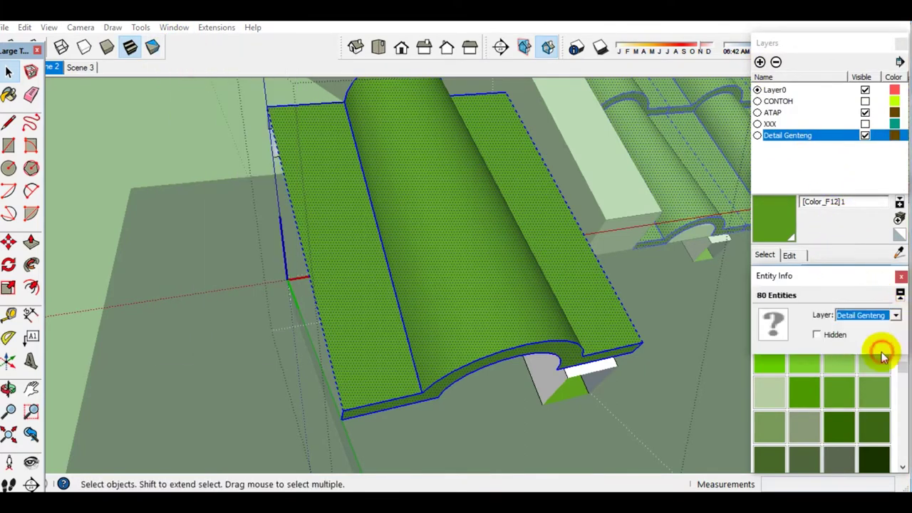
click(865, 135)
click(864, 135)
click(865, 135)
click(865, 135)
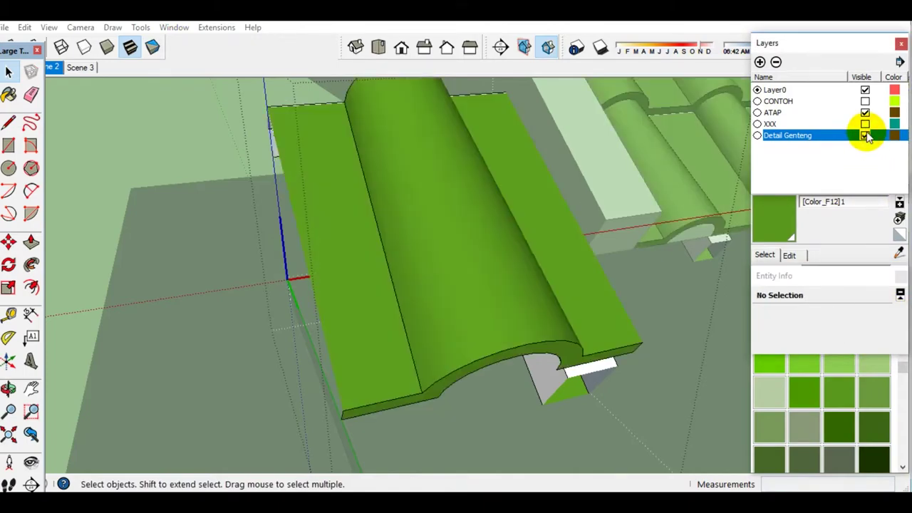
click(865, 135)
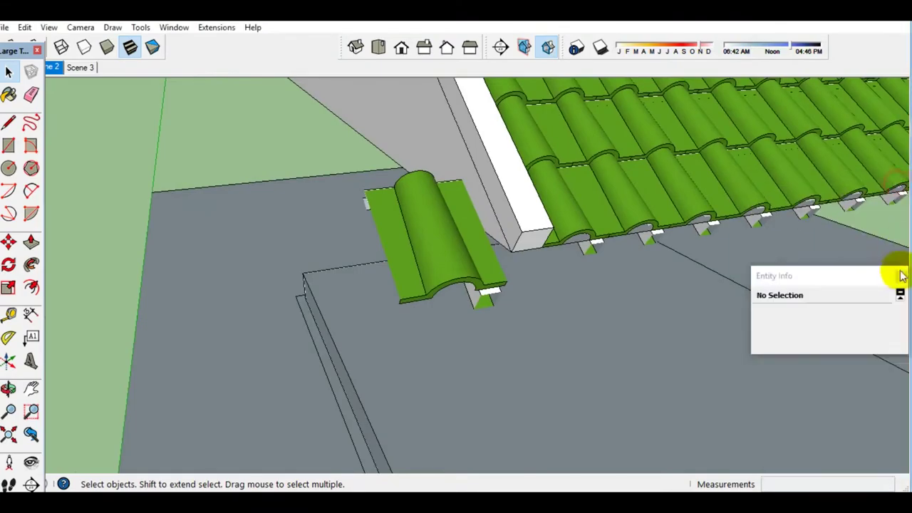
scroll(494, 246, down, 3)
mouse_move(494, 246)
middle_down()
mouse_move(533, 193)
mouse_move(587, 288)
middle_up()
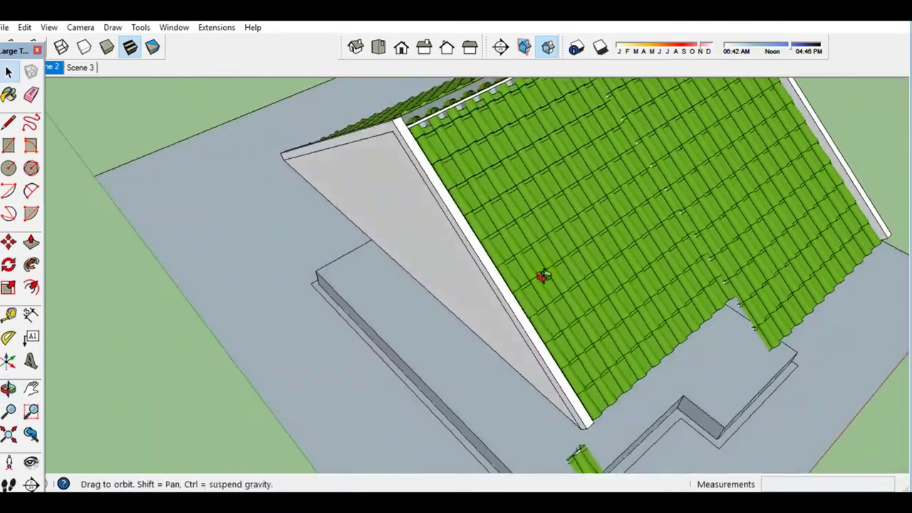
- Orbit to a low eave view, step into and out of the tile group, then reopen it from above
scroll(696, 327, up, 5)
mouse_move(696, 328)
middle_down()
mouse_move(524, 235)
mouse_move(514, 168)
mouse_move(528, 150)
mouse_move(790, 147)
mouse_move(474, 183)
mouse_move(407, 326)
mouse_move(422, 265)
mouse_move(655, 374)
mouse_move(519, 316)
mouse_move(605, 320)
mouse_move(654, 286)
mouse_move(237, 327)
mouse_move(200, 229)
mouse_move(626, 319)
mouse_move(480, 363)
mouse_move(617, 332)
mouse_move(596, 349)
mouse_move(618, 346)
mouse_move(482, 346)
mouse_move(506, 361)
mouse_move(591, 329)
middle_up()
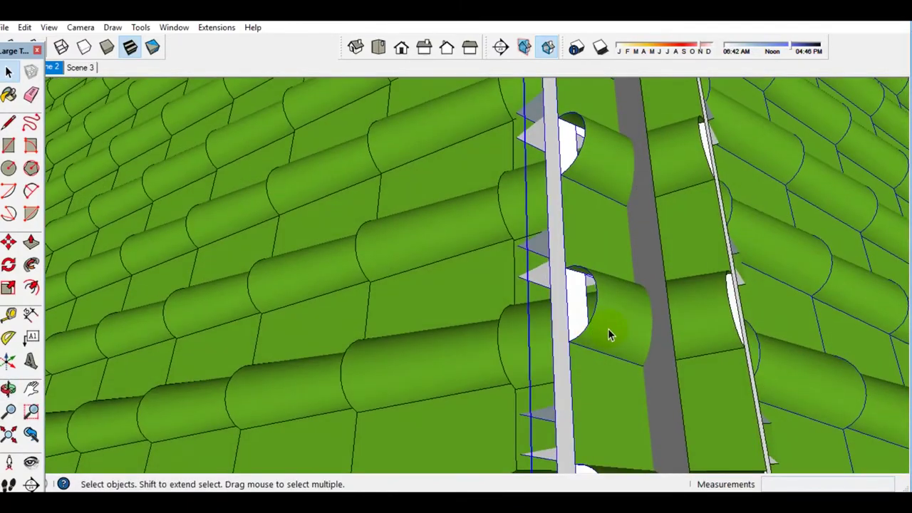
double_click(606, 338)
click(604, 336)
double_click(603, 340)
scroll(602, 339, down, 3)
mouse_move(600, 340)
middle_down()
mouse_move(287, 359)
mouse_move(456, 380)
mouse_move(372, 347)
middle_up()
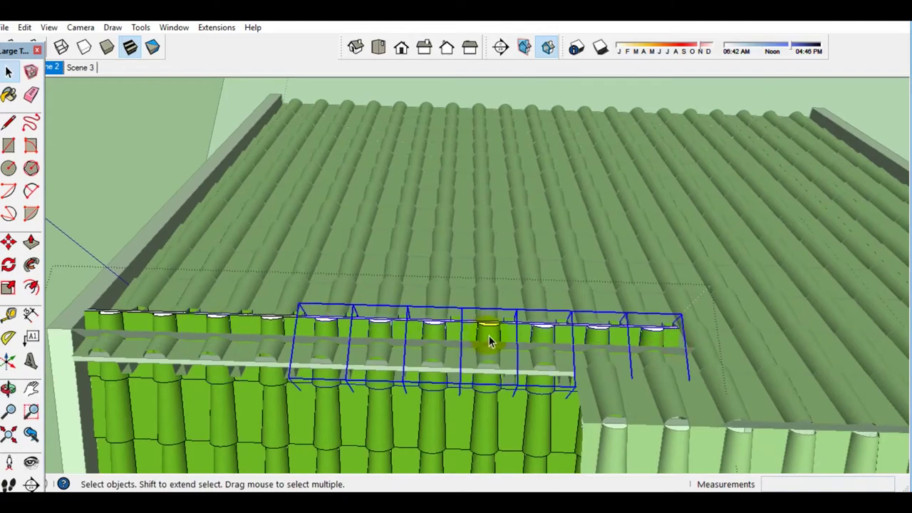
- Make the eave tile group unique, then intersect its tile pieces with the model
middle_drag(484, 342, 463, 341)
scroll(399, 321, up, 3)
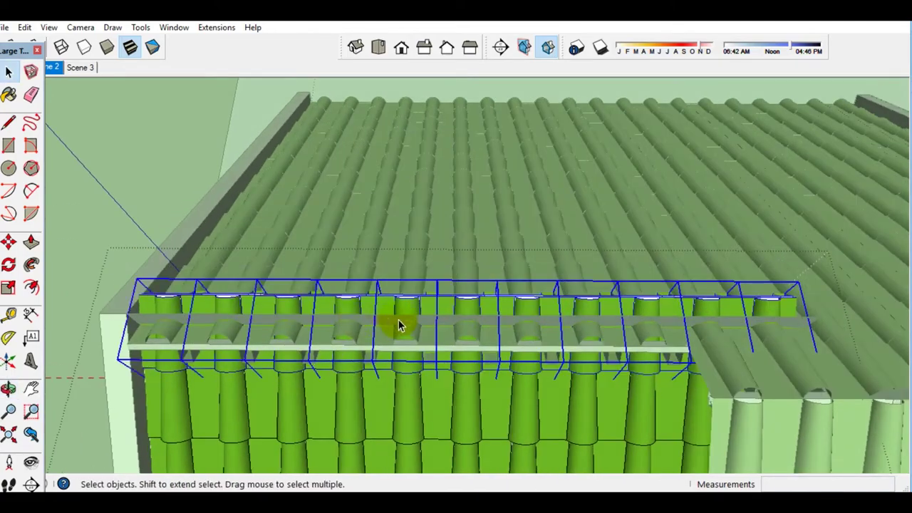
scroll(394, 308, up, 2)
right_click(394, 308)
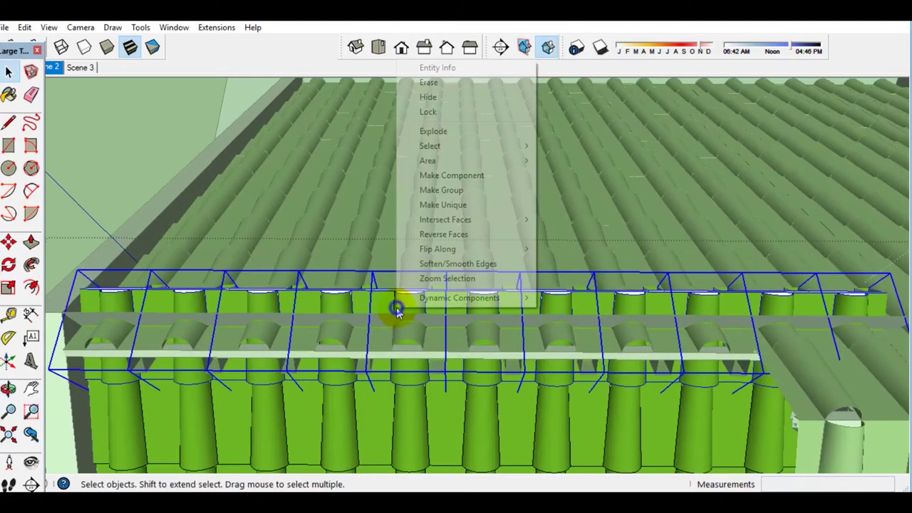
click(459, 210)
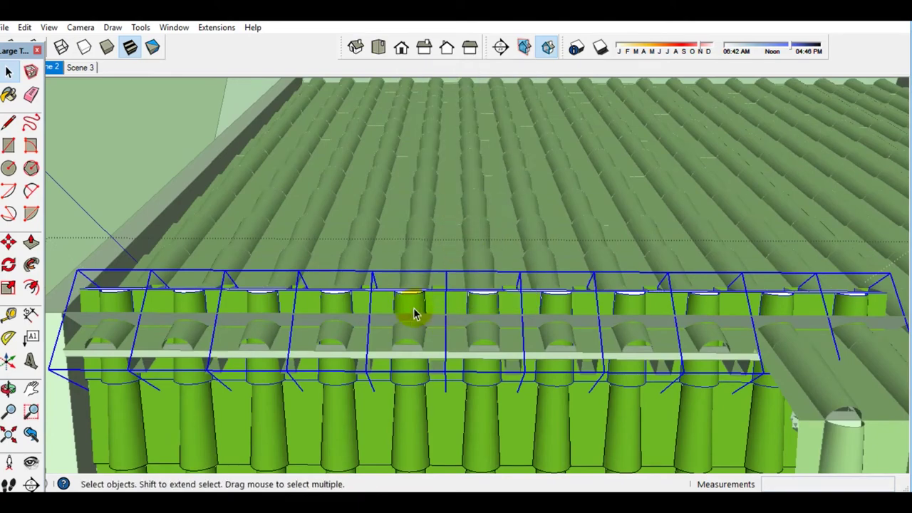
double_click(411, 312)
click(411, 312)
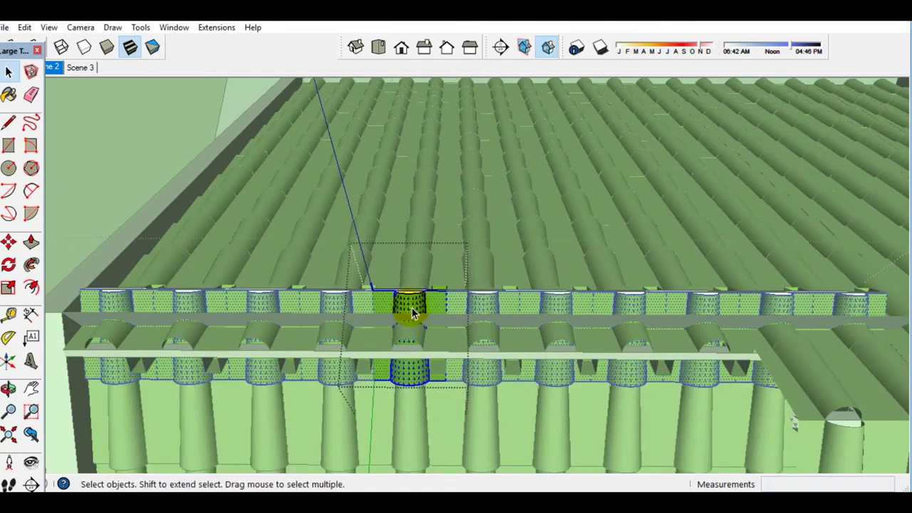
scroll(409, 310, up, 2)
right_click(420, 306)
click(603, 189)
- Select and delete the cutting slab
scroll(417, 321, up, 2)
middle_drag(416, 320, 407, 332)
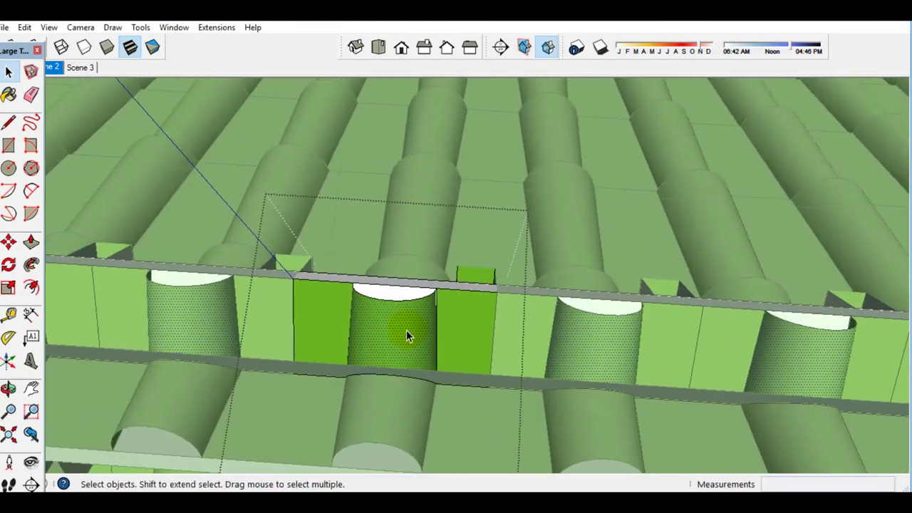
click(438, 339)
click(367, 299)
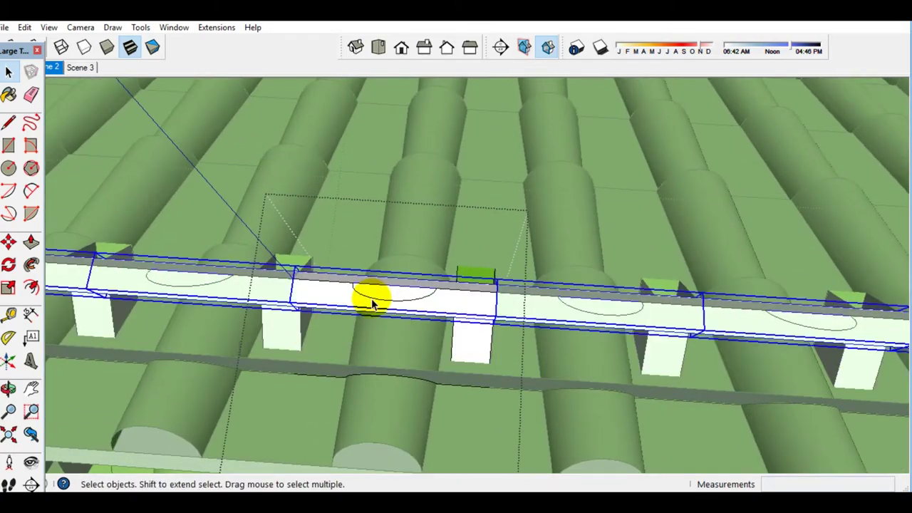
key(Delete)
- Intersect the posts with the model, delete them, and erase their leftover footprint outlines
key(ctrl+a)
click(479, 316)
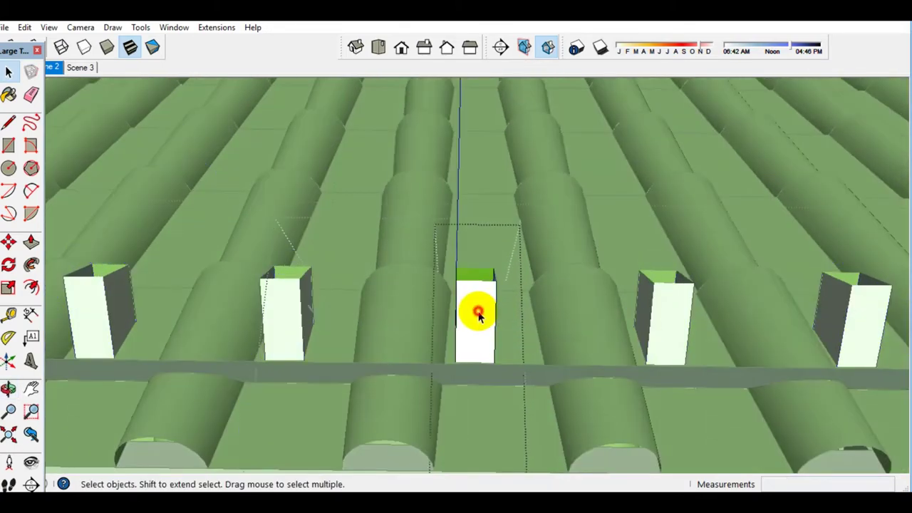
middle_drag(473, 317, 474, 321)
right_click(473, 321)
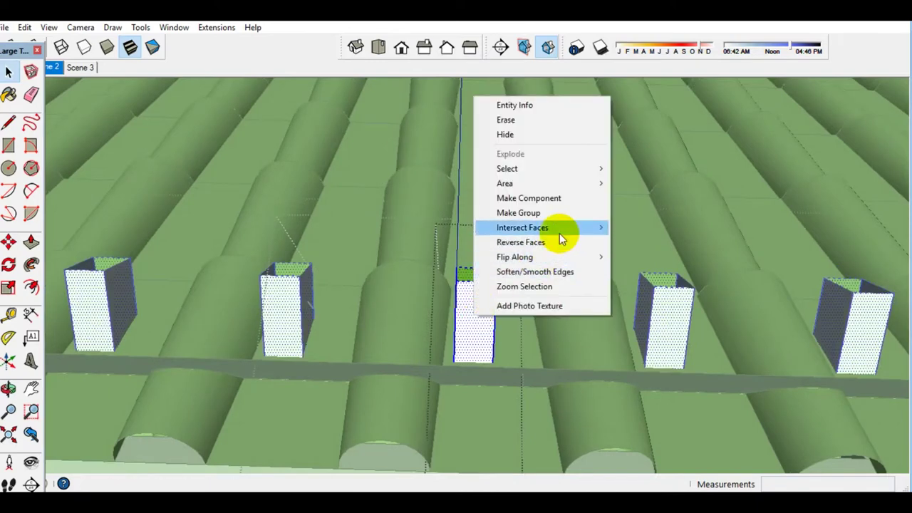
click(627, 228)
key(Delete)
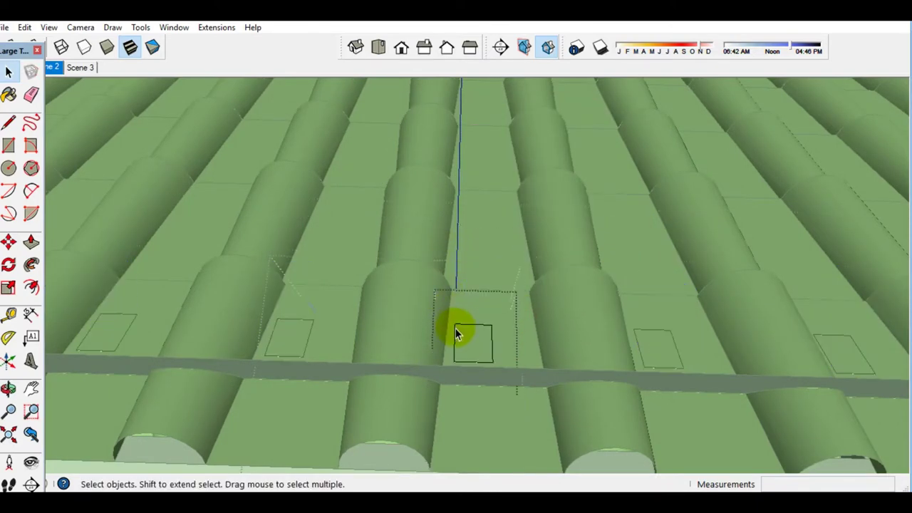
middle_drag(457, 334, 403, 332)
scroll(468, 373, up, 3)
key(e)
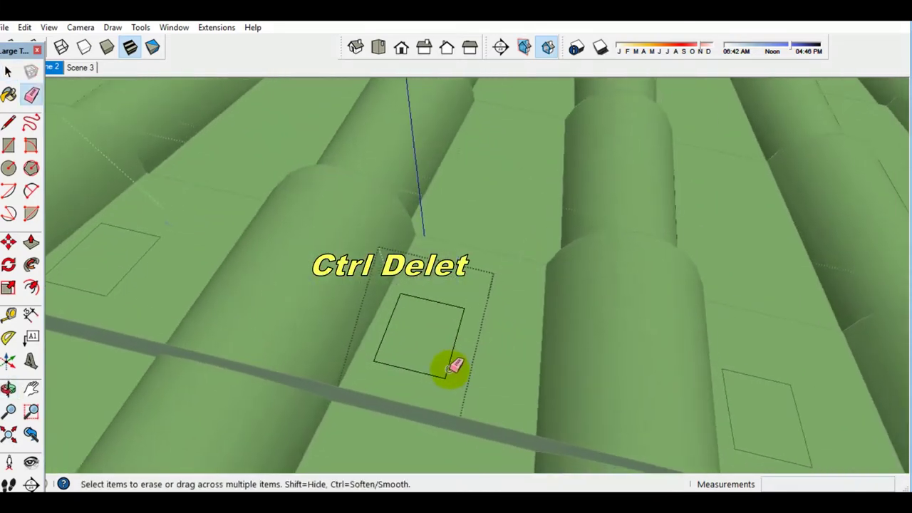
key(Escape)
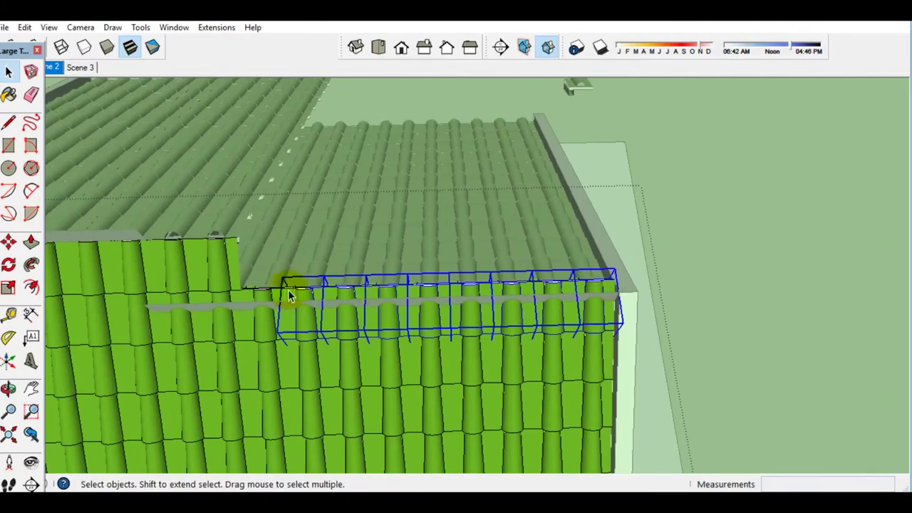
- Make the next tile group unique and intersect its tiles with the model
scroll(280, 305, up, 2)
right_click(394, 286)
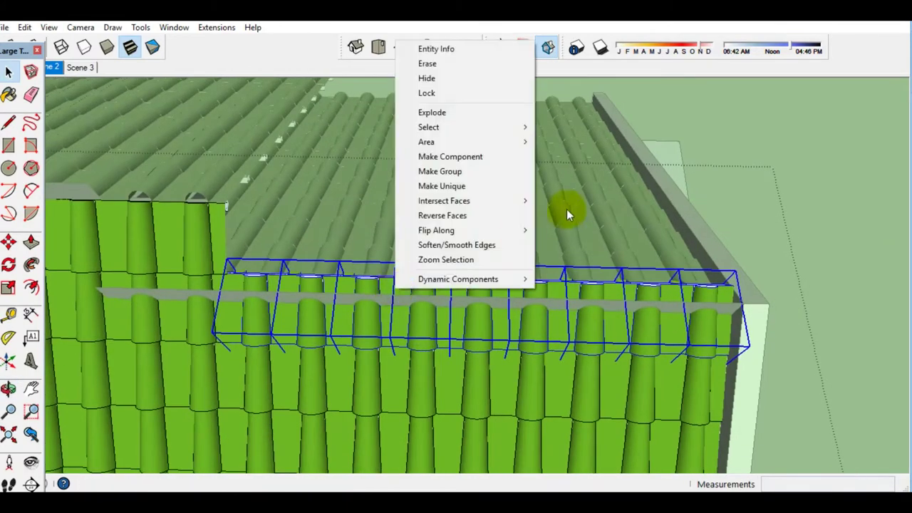
click(464, 185)
middle_drag(464, 232, 418, 274)
scroll(413, 279, up, 3)
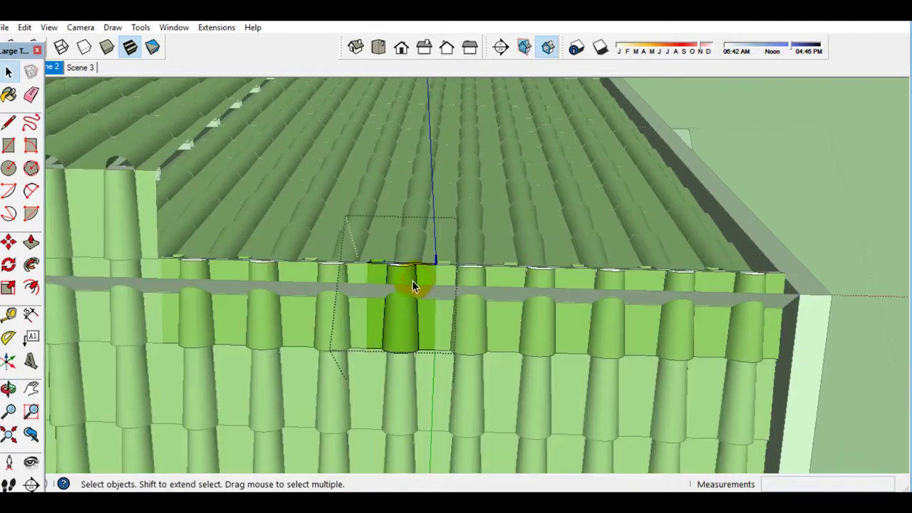
scroll(411, 283, up, 2)
triple_click(410, 284)
right_click(407, 276)
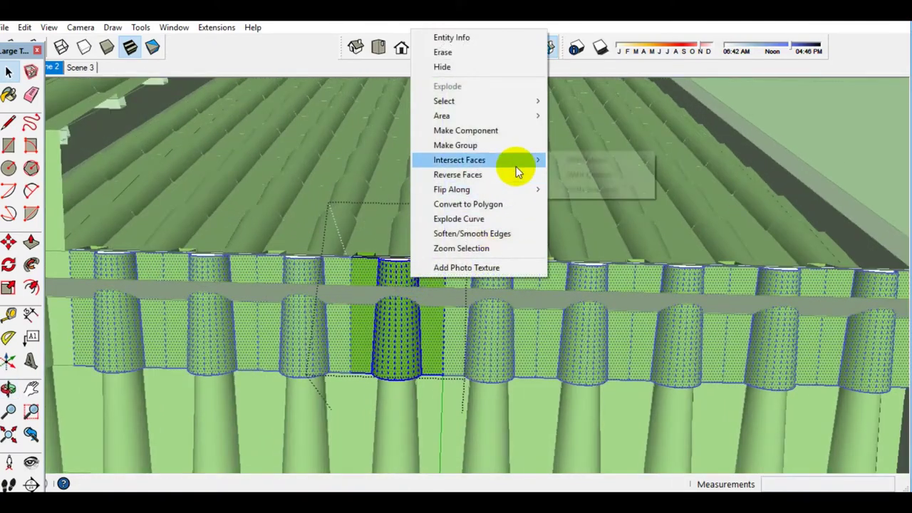
click(574, 161)
scroll(407, 279, up, 2)
middle_drag(407, 278, 399, 305)
scroll(366, 311, up, 3)
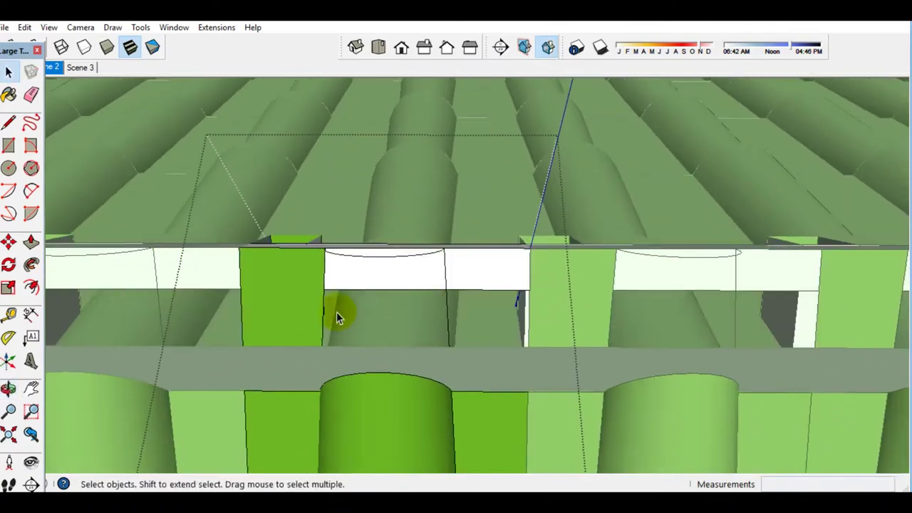
mouse_move(362, 261)
middle_down()
mouse_move(316, 299)
mouse_move(309, 255)
middle_up()
- Intersect the cutting box faces with the tiles, delete the box, and check the trimmed roof corner
triple_click(305, 260)
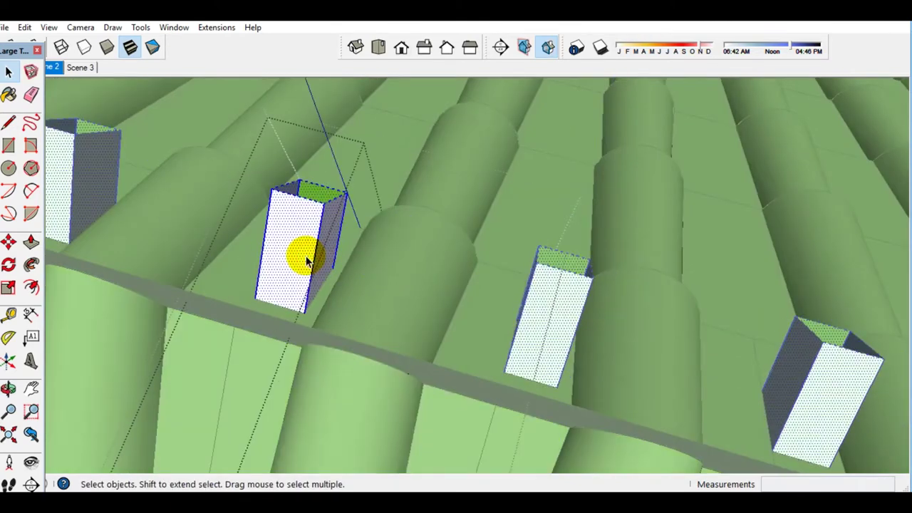
right_click(305, 256)
click(474, 390)
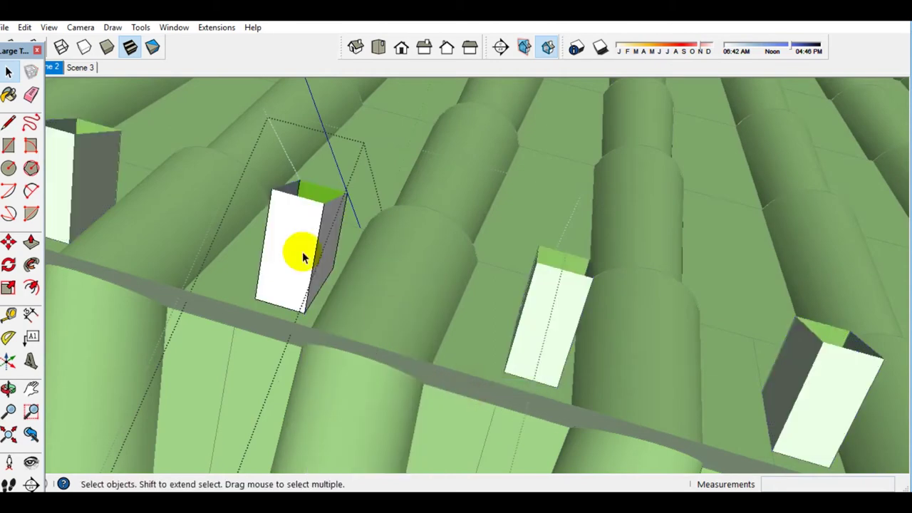
middle_drag(299, 250, 363, 252)
key(Delete)
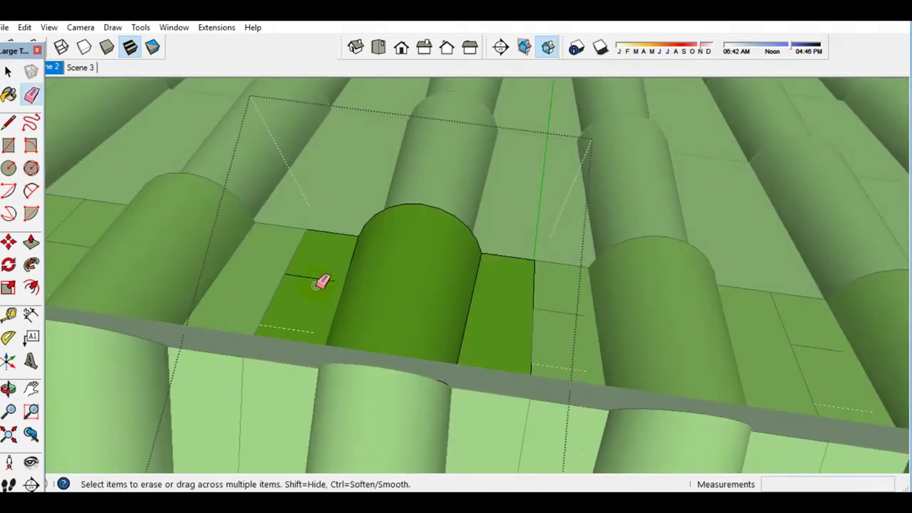
middle_drag(318, 278, 307, 304)
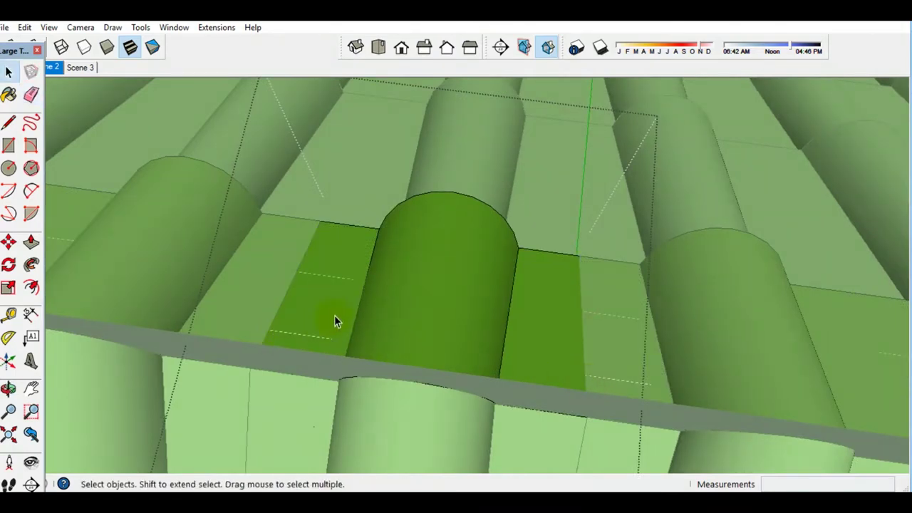
scroll(334, 315, down, 5)
scroll(334, 314, down, 5)
mouse_move(344, 311)
middle_down()
mouse_move(420, 313)
mouse_move(379, 278)
mouse_move(306, 176)
mouse_move(187, 66)
middle_up()
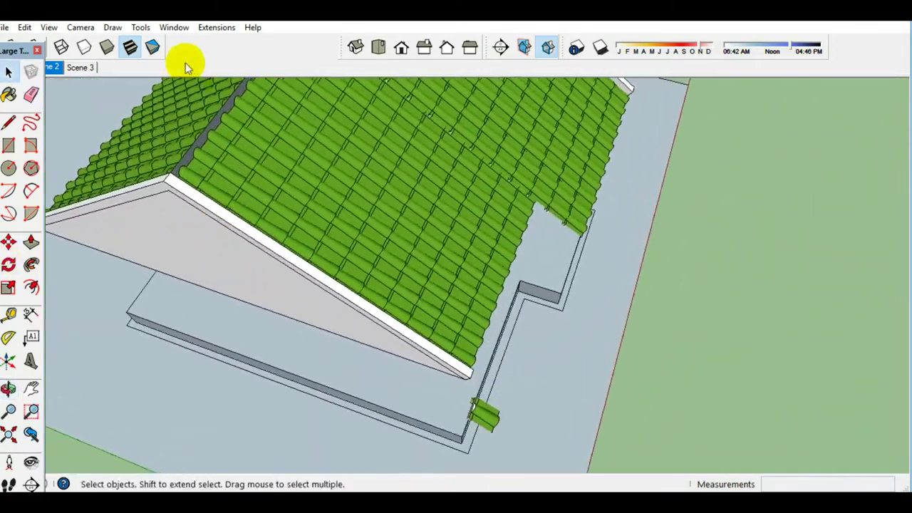
- Show the Layers panel and hide the Detail Genteng tile layer
click(171, 30)
click(214, 126)
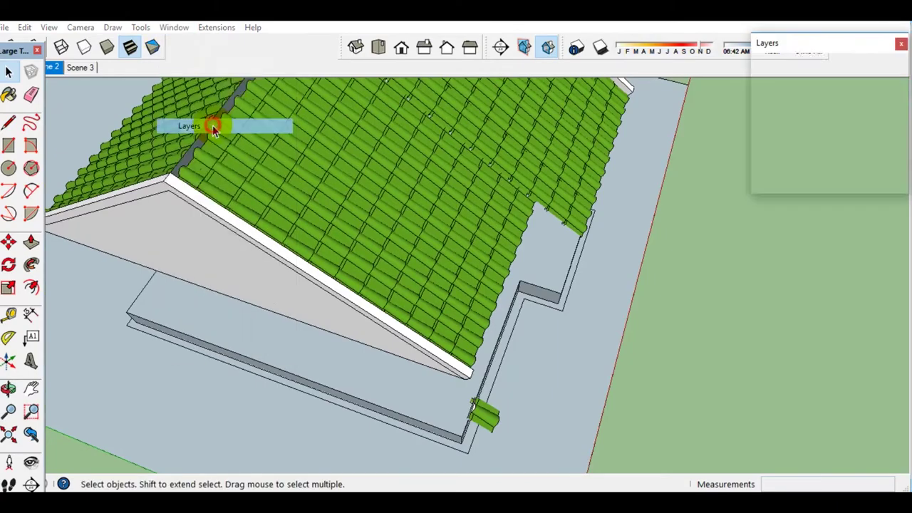
click(864, 135)
middle_drag(545, 181, 295, 188)
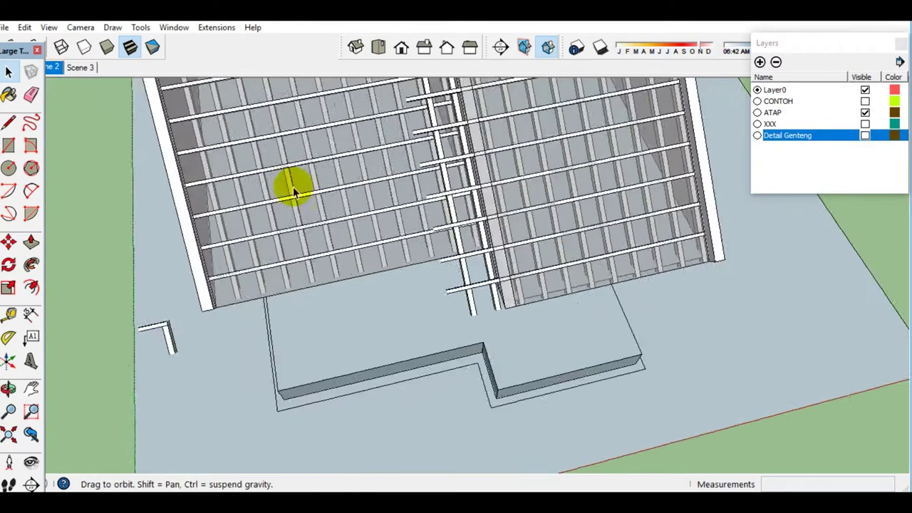
scroll(306, 377, up, 5)
- Sample the gray translucent roof material and set its opacity to 48
key(b)
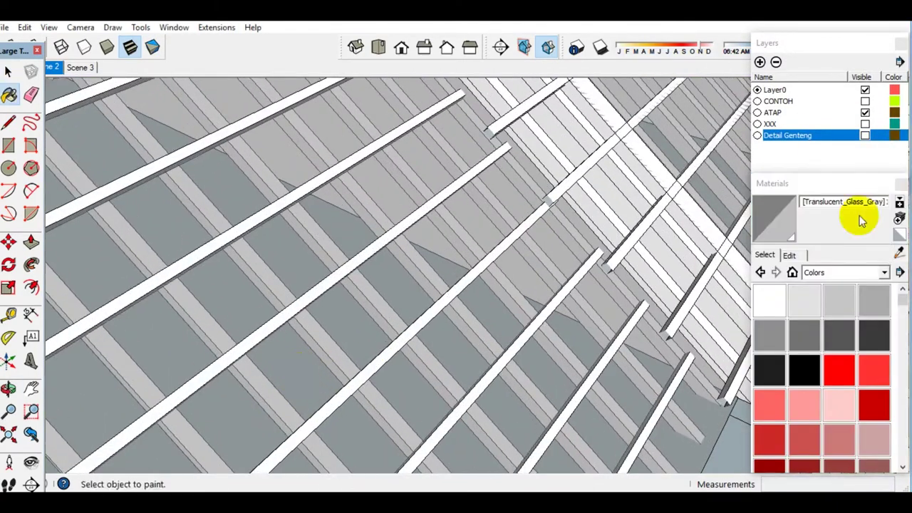
click(789, 254)
drag(805, 461, 763, 463)
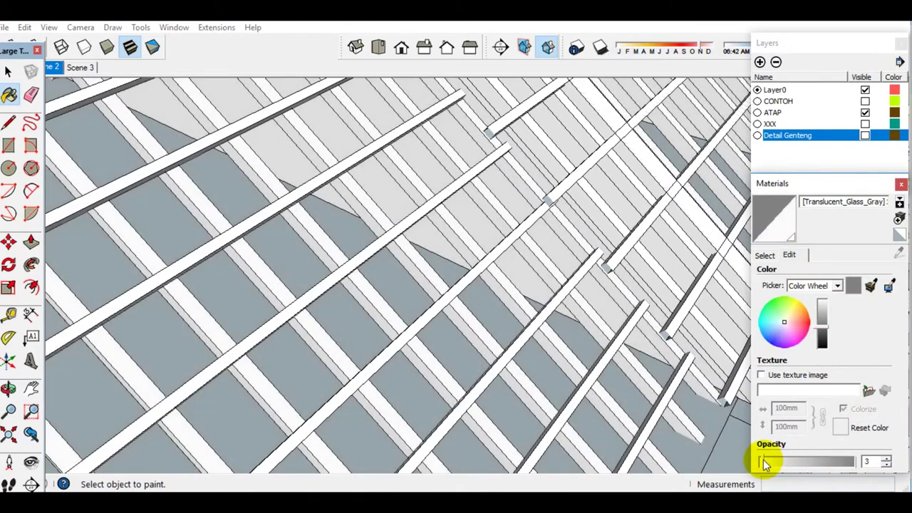
middle_drag(672, 365, 553, 297)
key(space)
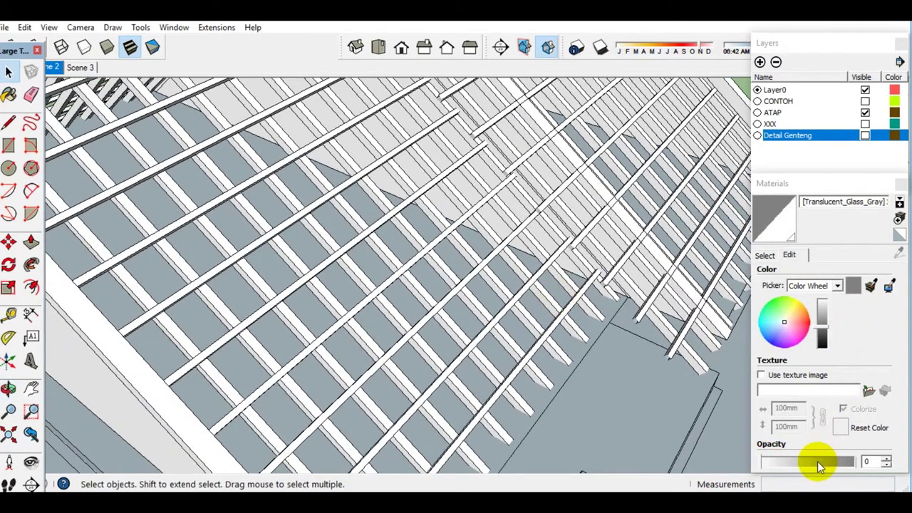
click(817, 465)
drag(814, 463, 799, 465)
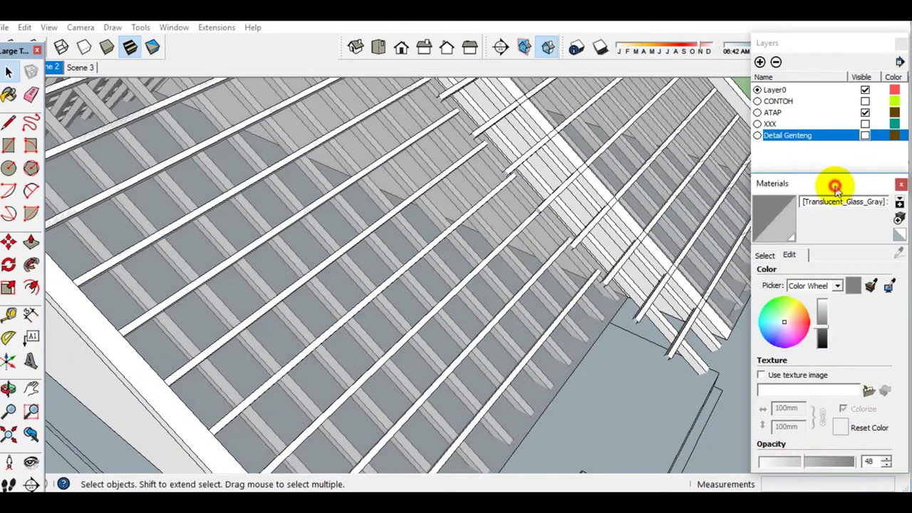
click(835, 187)
- Make the Detail Genteng tile layer visible again
click(865, 136)
scroll(448, 373, down, 10)
scroll(407, 214, up, 5)
scroll(408, 213, up, 3)
double_click(408, 214)
- Raise the ridge board taller with Push/Pull
key(p)
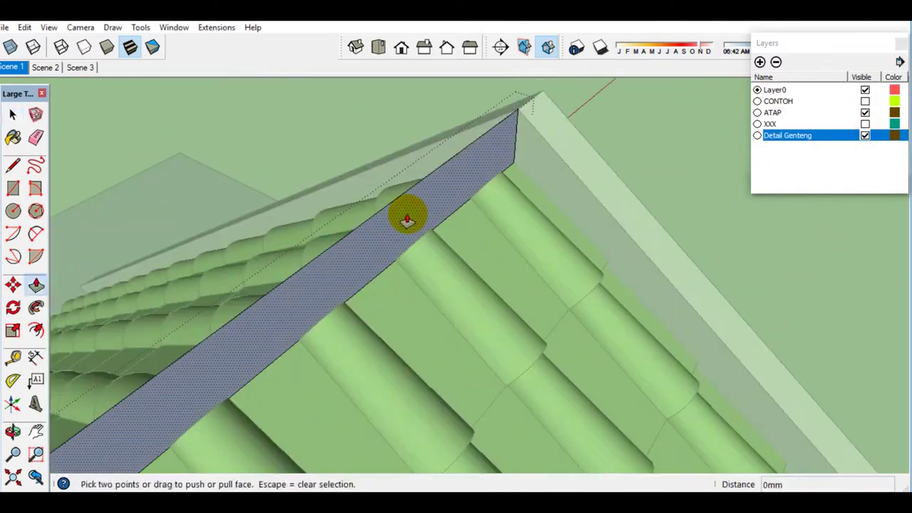
click(406, 220)
click(448, 236)
mouse_move(447, 236)
middle_down()
mouse_move(732, 249)
mouse_move(504, 239)
mouse_move(464, 218)
mouse_move(462, 155)
middle_up()
- Draw a center line along the ridge board top to split it
key(l)
click(383, 133)
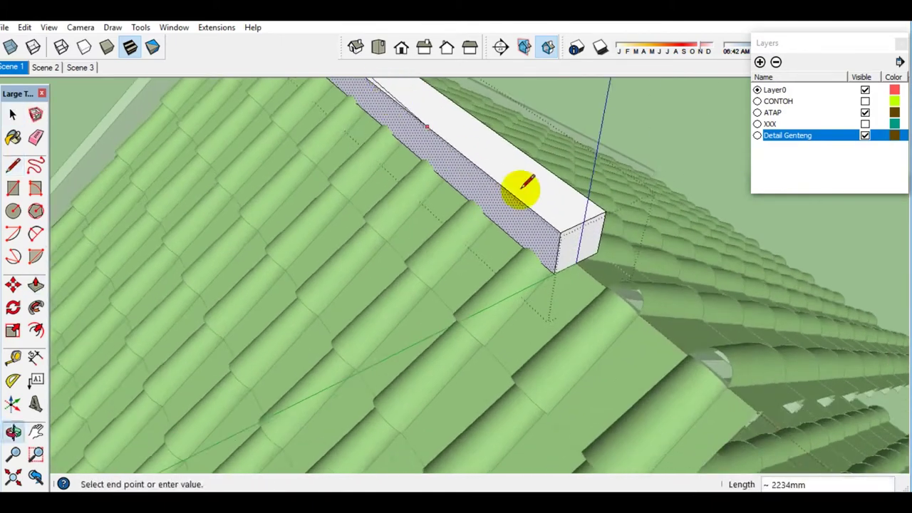
click(586, 220)
key(space)
middle_drag(586, 220, 503, 332)
scroll(432, 264, up, 5)
- Move one side face of the ridge board to slope its top
click(431, 251)
key(m)
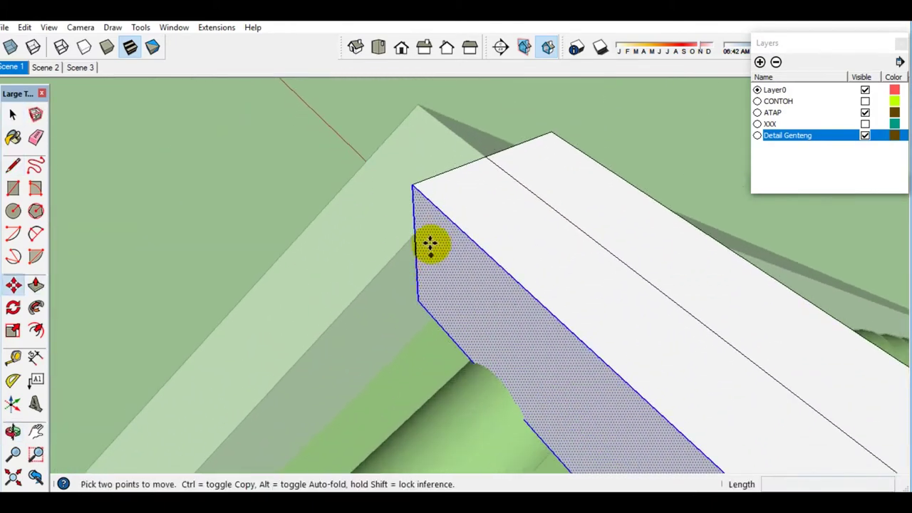
drag(418, 236, 415, 274)
key(space)
mouse_move(448, 240)
middle_down()
mouse_move(489, 238)
mouse_move(493, 290)
middle_up()
- Shift the other side face about 55 mm to complete the bevel
click(493, 290)
key(m)
drag(546, 252, 522, 266)
key(space)
click(444, 289)
mouse_move(444, 289)
middle_down()
mouse_move(549, 279)
mouse_move(503, 270)
mouse_move(516, 273)
middle_up()
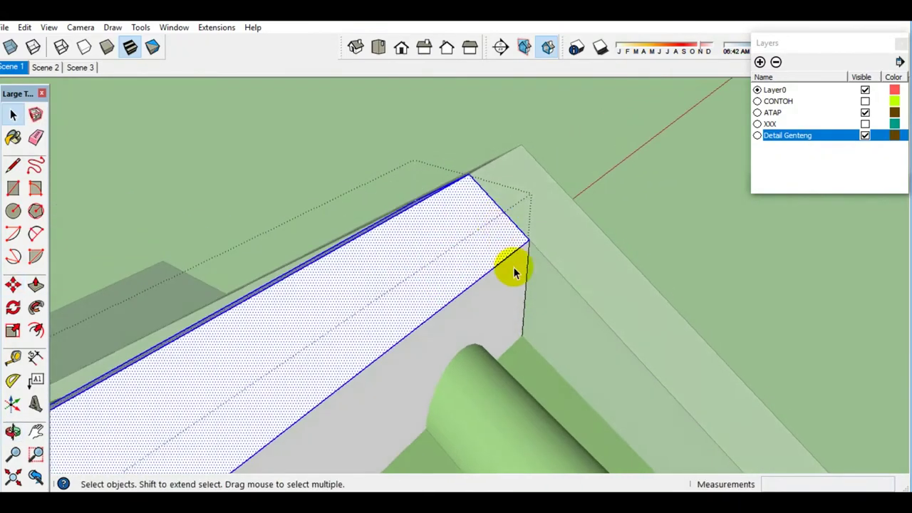
- Lower the ridge board's top face about 27 mm
key(m)
drag(529, 264, 527, 284)
click(527, 289)
key(space)
mouse_move(527, 289)
middle_down()
mouse_move(448, 362)
mouse_move(249, 285)
mouse_move(368, 198)
middle_up()
- Push/Pull the ridge board's end face out 100 mm
key(p)
click(361, 203)
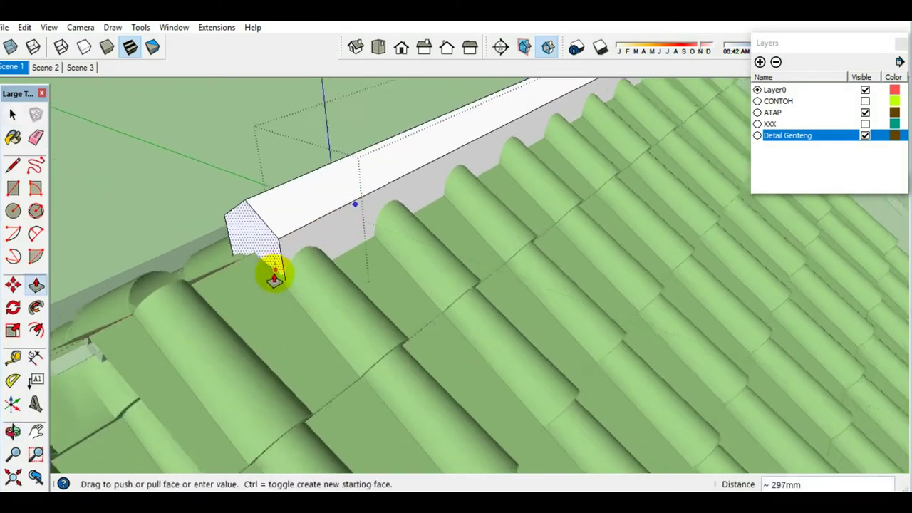
scroll(275, 275, up, 2)
scroll(221, 235, down, 2)
mouse_move(263, 270)
middle_down()
mouse_move(337, 238)
mouse_move(311, 297)
mouse_move(423, 323)
mouse_move(270, 165)
mouse_move(336, 174)
middle_up()
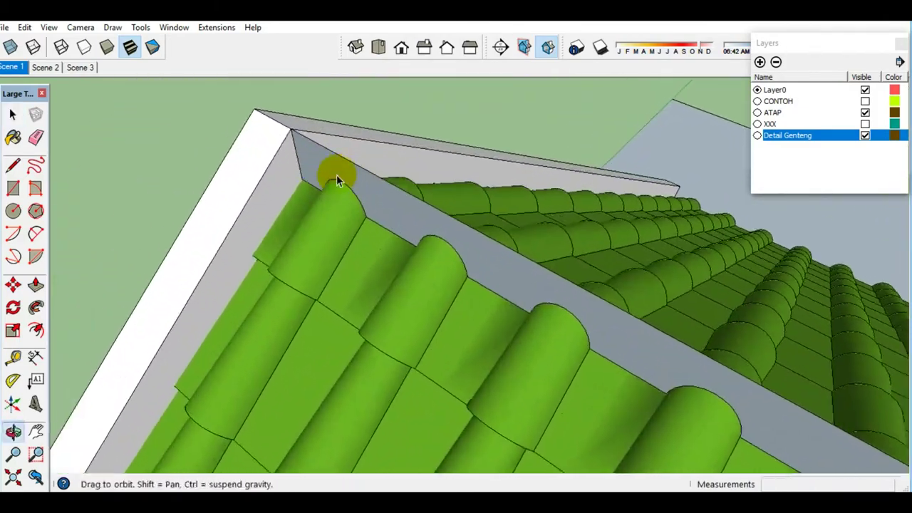
scroll(325, 169, up, 2)
key(p)
click(299, 198)
key(Return)
key(space)
- Extend another face of the ridge board with Push/Pull
mouse_move(356, 183)
middle_down()
mouse_move(418, 233)
mouse_move(428, 228)
middle_up()
key(p)
click(418, 232)
key(Return)
key(space)
- Draw a line along the ridge beam top at its far end
key(l)
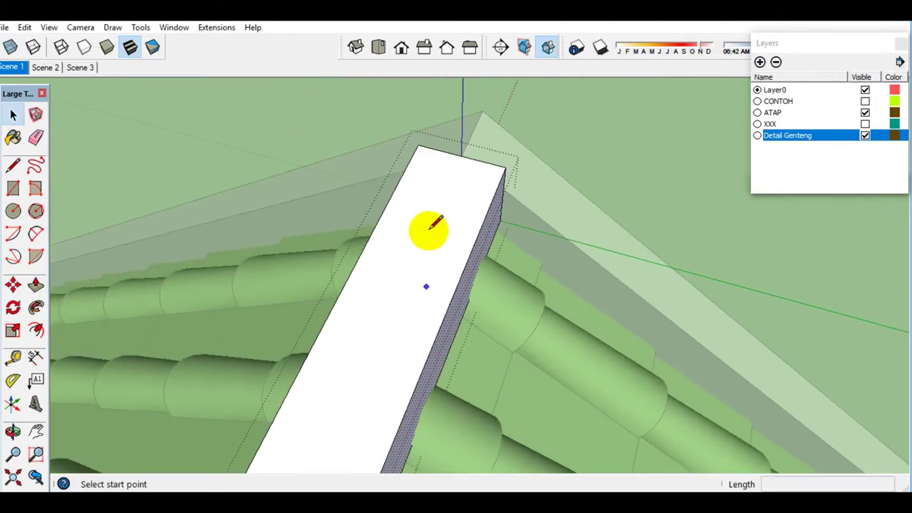
click(427, 228)
mouse_move(392, 301)
middle_down()
mouse_move(384, 232)
mouse_move(278, 376)
mouse_move(350, 204)
mouse_move(419, 212)
mouse_move(449, 155)
middle_up()
click(279, 376)
key(space)
- Move the beam end about 70 mm
key(m)
click(449, 154)
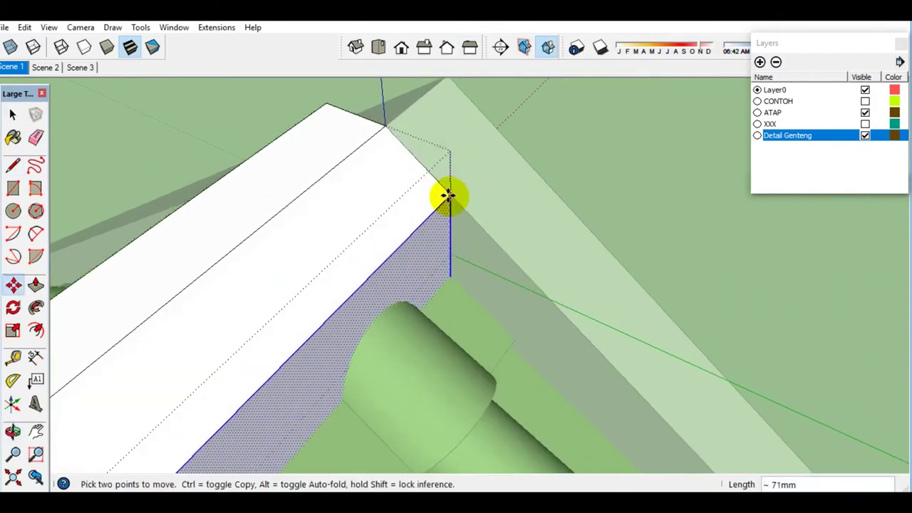
click(449, 201)
mouse_move(449, 201)
middle_down()
mouse_move(648, 190)
mouse_move(335, 287)
middle_up()
key(space)
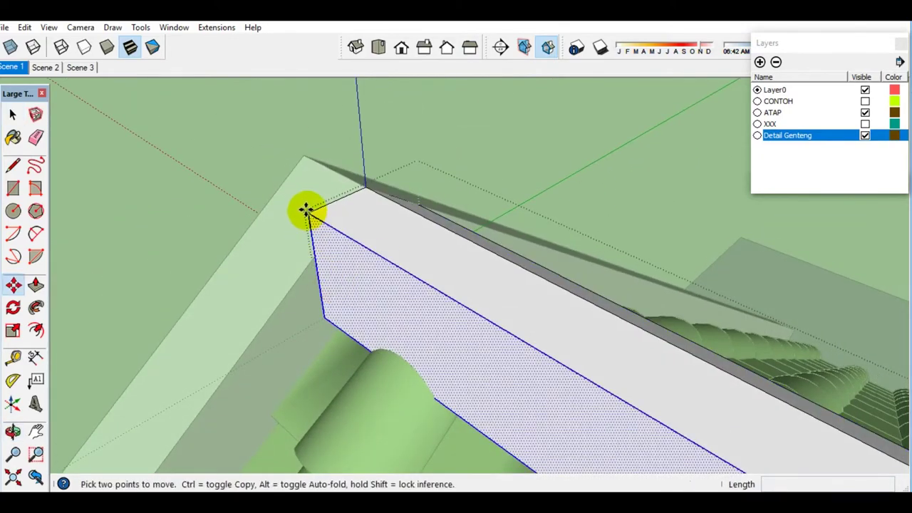
- Move the beam's end faces, one about 33 mm, to bevel the end
click(304, 208)
click(313, 253)
key(space)
middle_drag(313, 252, 428, 242)
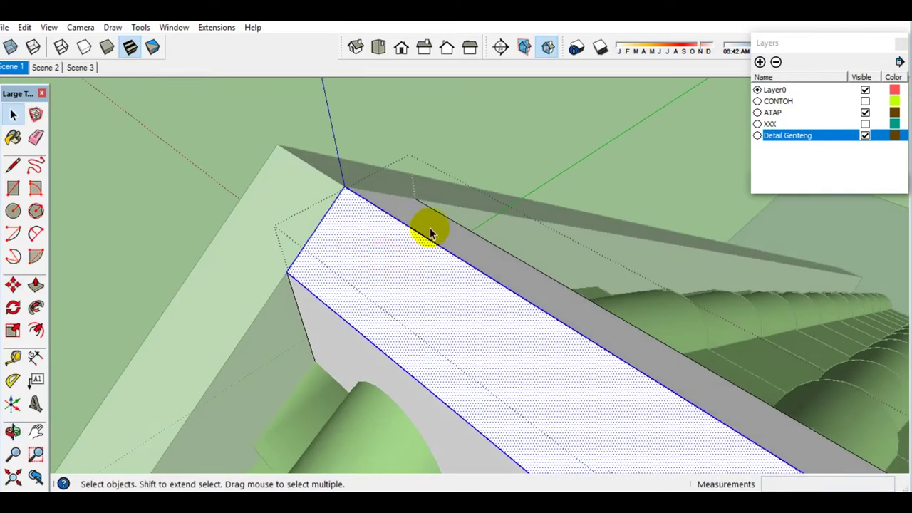
mouse_move(272, 288)
middle_down()
mouse_move(278, 246)
mouse_move(264, 301)
mouse_move(376, 224)
middle_up()
key(m)
click(287, 251)
click(291, 276)
- Paint the ridge beam's top, sides and remaining face green
key(b)
click(376, 230)
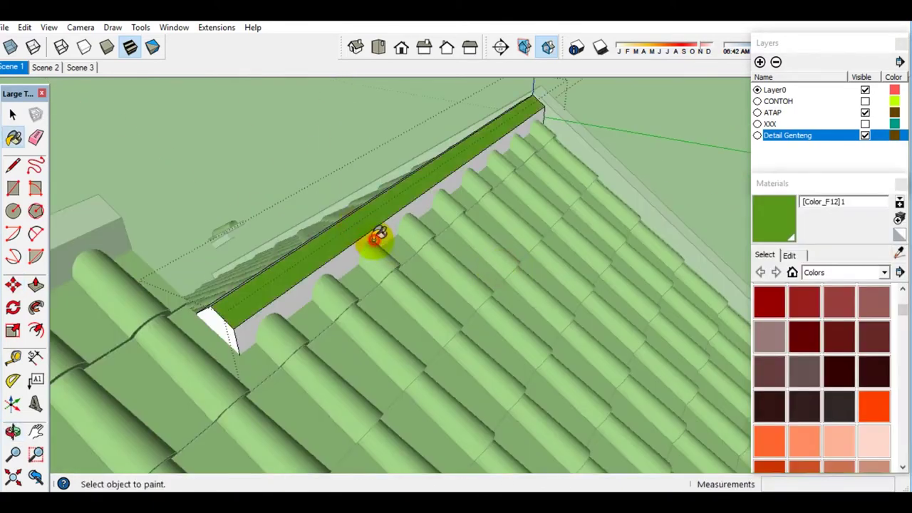
click(239, 305)
key(space)
scroll(375, 222, down, 3)
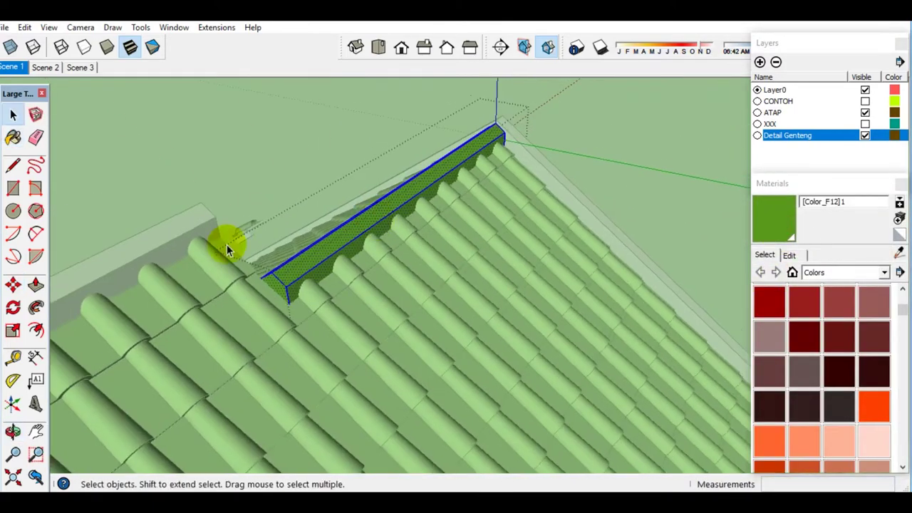
click(116, 261)
key(b)
click(247, 245)
key(space)
- Open the roof tile group and bring up the eave tile row's context menu
mouse_move(361, 280)
middle_down()
mouse_move(330, 320)
mouse_move(345, 340)
mouse_move(355, 324)
mouse_move(387, 315)
mouse_move(619, 412)
middle_up()
click(355, 324)
double_click(355, 324)
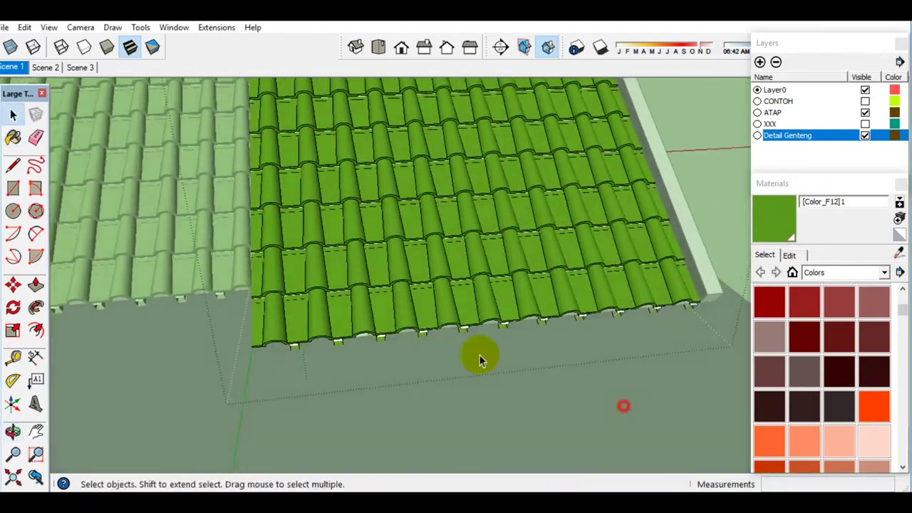
scroll(319, 334, up, 3)
scroll(346, 325, up, 2)
right_click(344, 334)
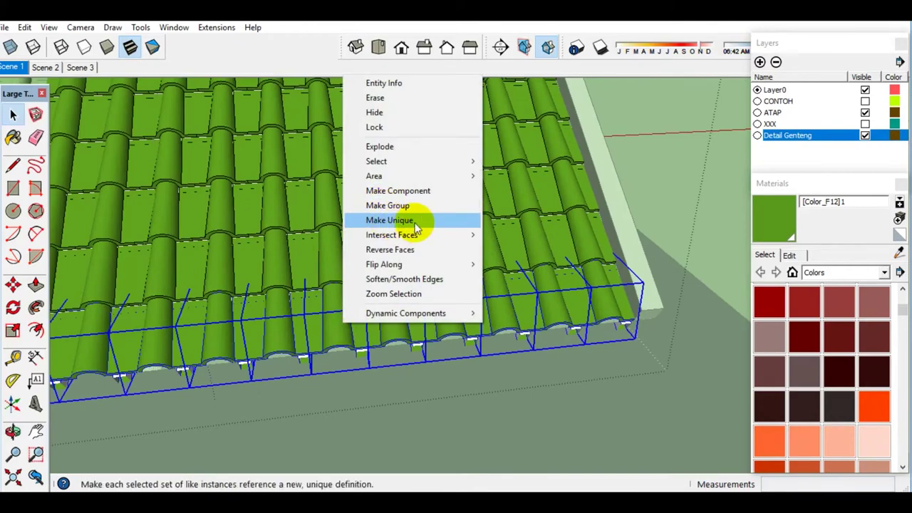
- Make the eave tile row unique and open it for editing
click(391, 220)
double_click(294, 309)
scroll(287, 332, up, 3)
scroll(313, 346, up, 2)
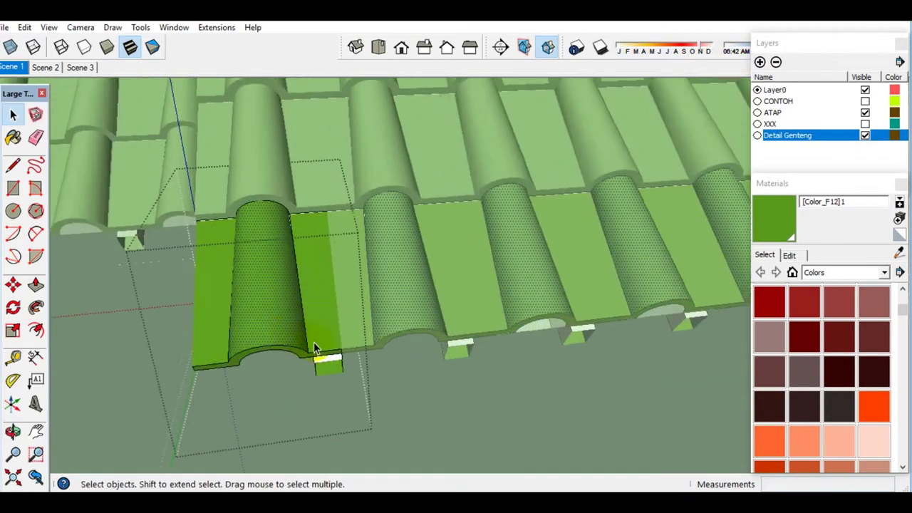
scroll(342, 365, up, 2)
mouse_move(342, 365)
middle_down()
mouse_move(404, 346)
mouse_move(388, 322)
middle_up()
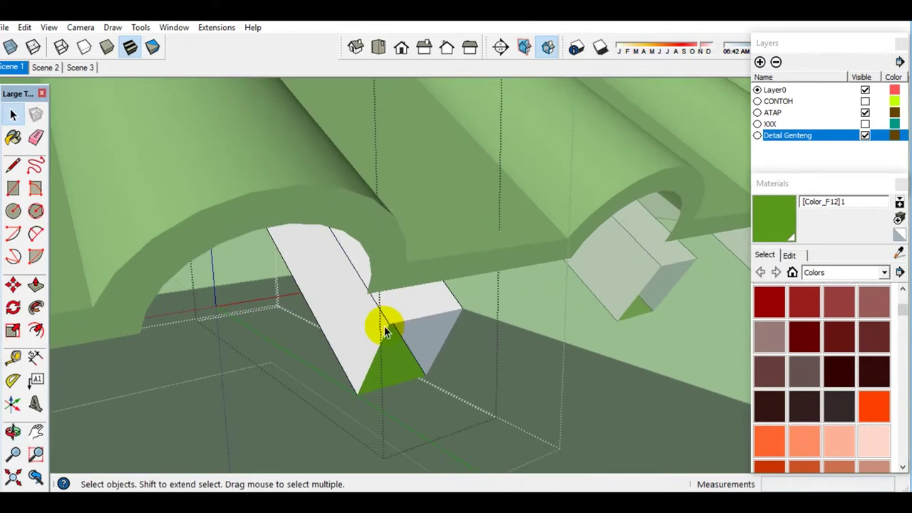
- Draw a rectangle beneath a tile and extrude it by 3
click(422, 315)
middle_drag(422, 315, 366, 387)
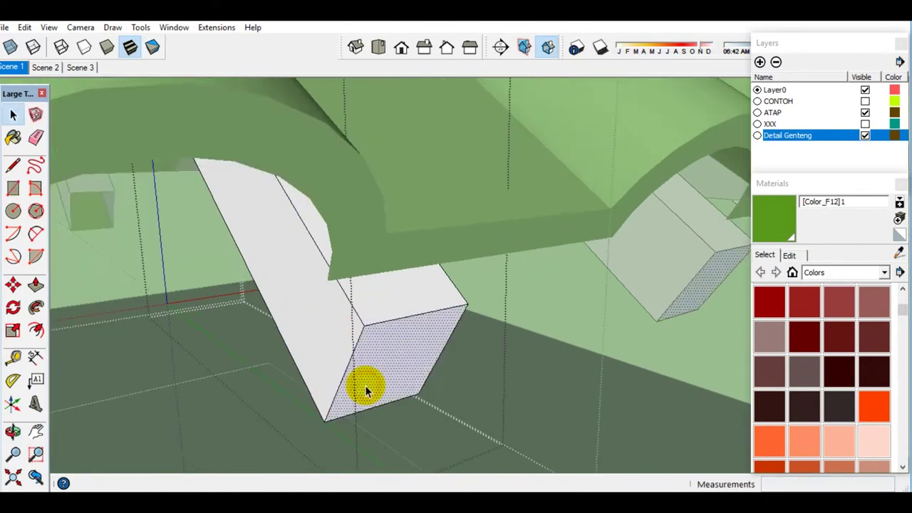
key(p)
key(Return)
key(space)
middle_drag(344, 349, 365, 331)
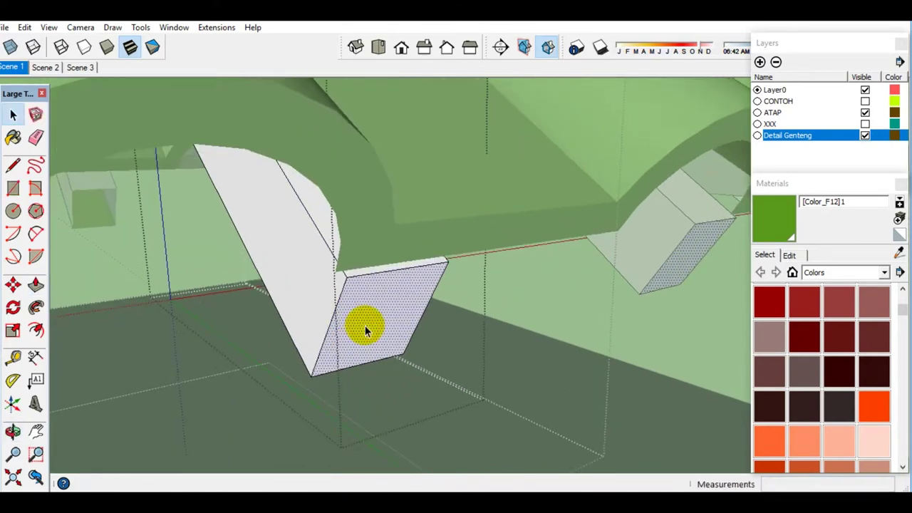
- Push/Pull a copied face into a box and adjust its faces into a block
key(p)
key(ctrl)
drag(365, 332, 397, 340)
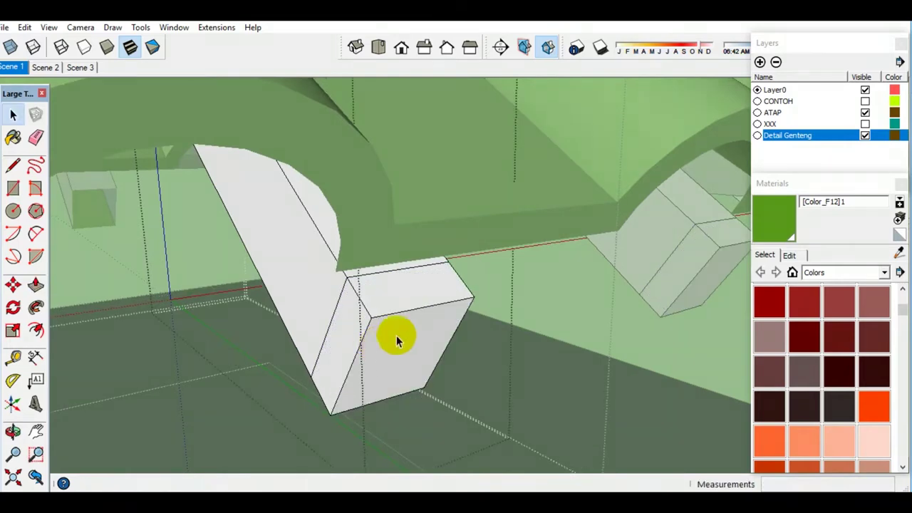
key(p)
drag(402, 307, 346, 264)
drag(362, 304, 330, 315)
mouse_move(330, 316)
middle_down()
mouse_move(427, 286)
mouse_move(351, 276)
middle_up()
middle_drag(203, 302, 432, 290)
- Soften two edges of the new block so they disappear
key(space)
right_click(432, 291)
click(463, 363)
mouse_move(463, 363)
middle_down()
mouse_move(487, 268)
mouse_move(445, 278)
mouse_move(305, 270)
middle_up()
click(310, 278)
right_click(310, 277)
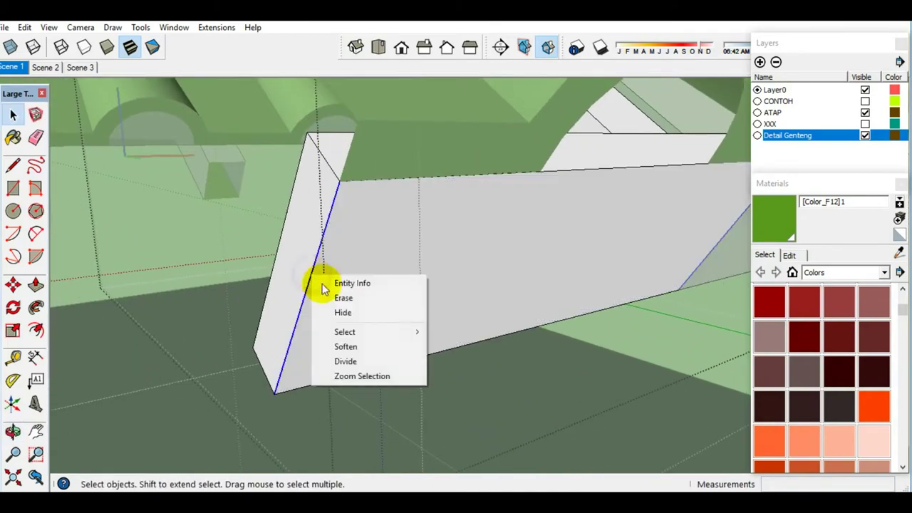
click(347, 346)
mouse_move(347, 346)
middle_down()
mouse_move(314, 291)
mouse_move(378, 281)
mouse_move(291, 301)
middle_up()
- Select the front row of eave tiles and zoom in on the eave
scroll(379, 275, down, 3)
scroll(283, 287, up, 3)
click(171, 274)
mouse_move(171, 275)
middle_down()
mouse_move(335, 234)
mouse_move(463, 249)
middle_up()
scroll(499, 235, up, 3)
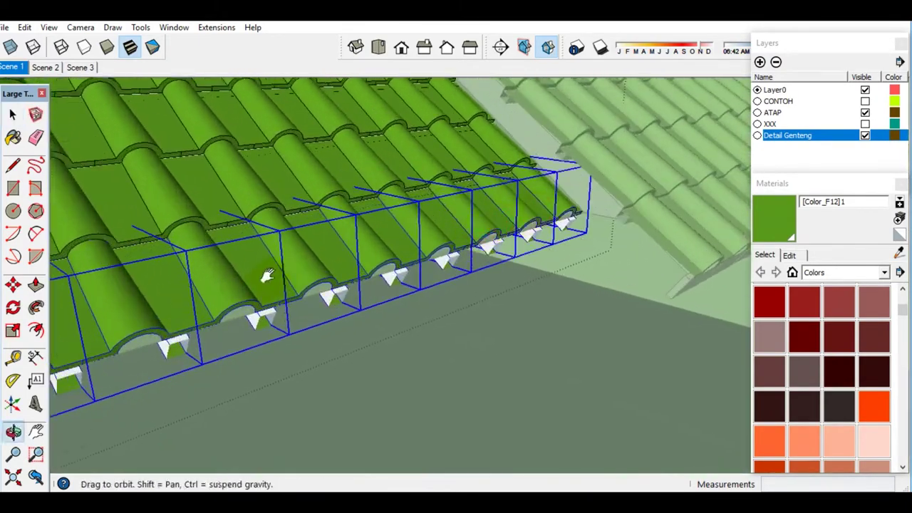
- Make the selected eave tiles unique
shift+middle_drag(260, 283, 258, 269)
right_click(259, 268)
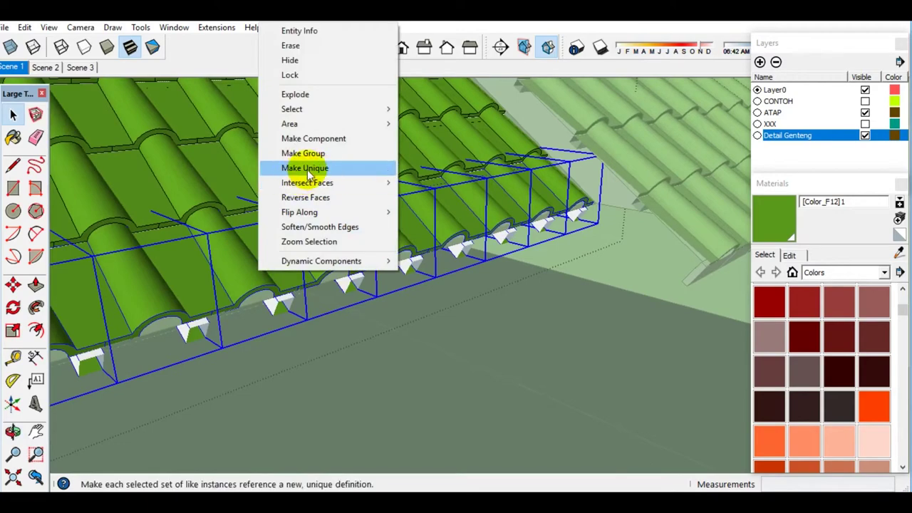
click(307, 168)
- Open one eave tile for editing and push its white end face
middle_drag(234, 270, 210, 300)
scroll(209, 299, up, 3)
scroll(215, 299, up, 2)
double_click(213, 299)
scroll(218, 270, up, 2)
key(r)
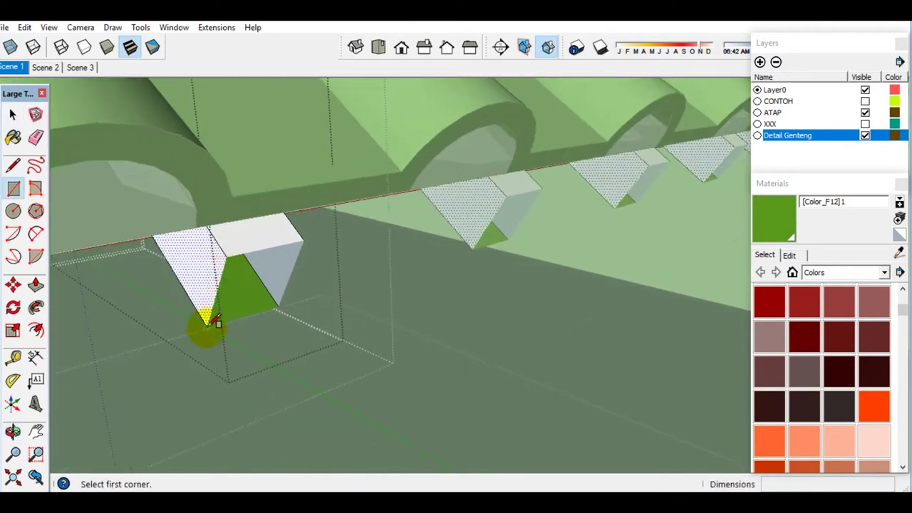
key(p)
middle_drag(247, 250, 230, 299)
drag(230, 299, 216, 281)
key(space)
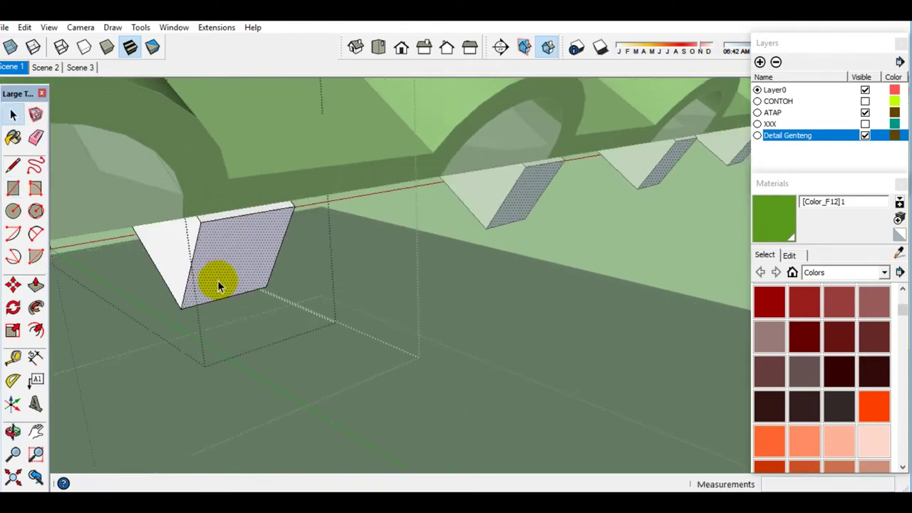
- Ctrl-extrude a new slab from the end face and pull it 30 longer to the beam
middle_drag(221, 285, 240, 280)
click(233, 273)
key(ctrl)
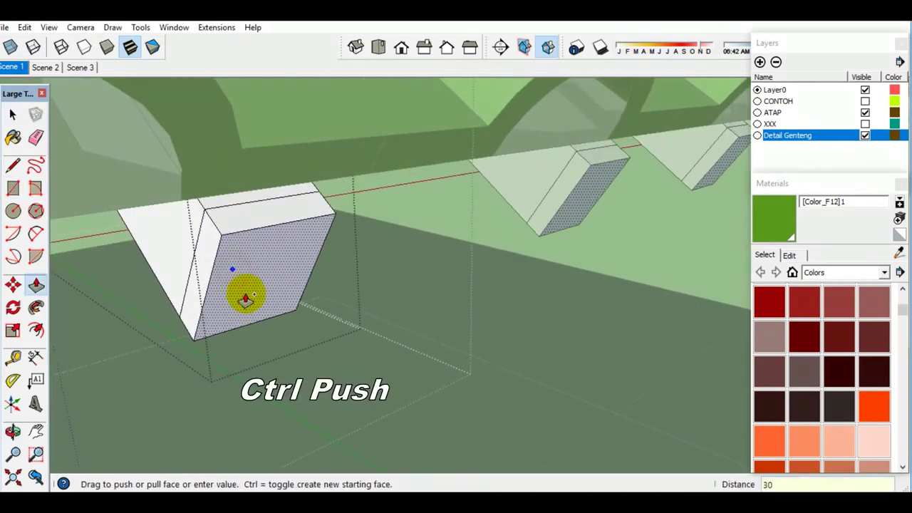
click(245, 298)
key(space)
key(p)
drag(252, 220, 183, 203)
key(space)
mouse_move(208, 227)
middle_down()
mouse_move(238, 249)
mouse_move(271, 244)
middle_up()
key(p)
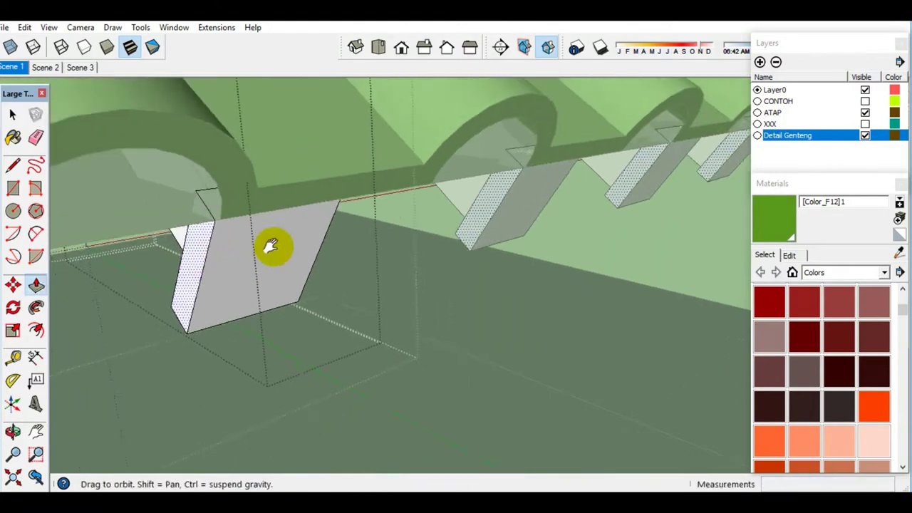
click(271, 244)
key(space)
- Soften the block's joining edge and erase the leftover stray edge
click(187, 241)
right_click(200, 240)
click(220, 309)
mouse_move(214, 299)
middle_down()
mouse_move(326, 237)
mouse_move(282, 288)
mouse_move(421, 342)
middle_up()
right_click(326, 237)
click(349, 261)
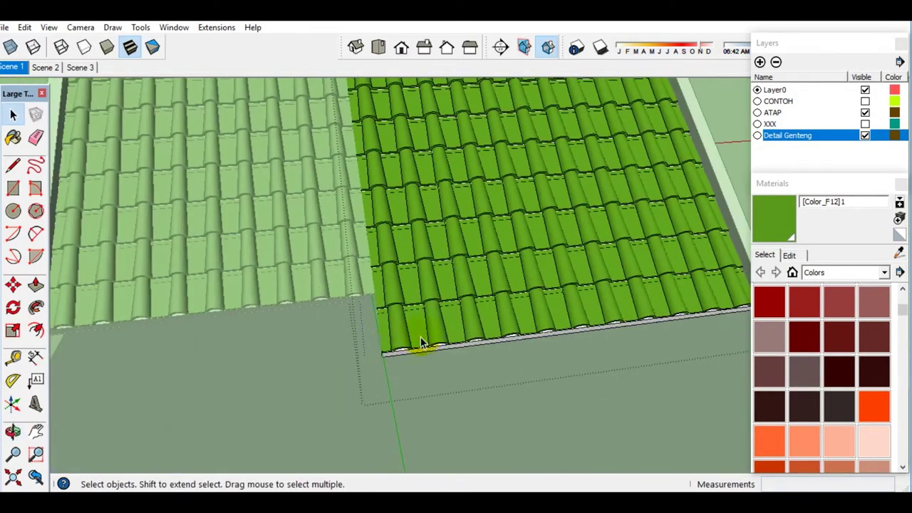
click(376, 313)
middle_drag(376, 313, 396, 328)
mouse_move(390, 186)
middle_down()
mouse_move(378, 177)
mouse_move(399, 287)
mouse_move(411, 178)
mouse_move(531, 227)
mouse_move(442, 251)
middle_up()
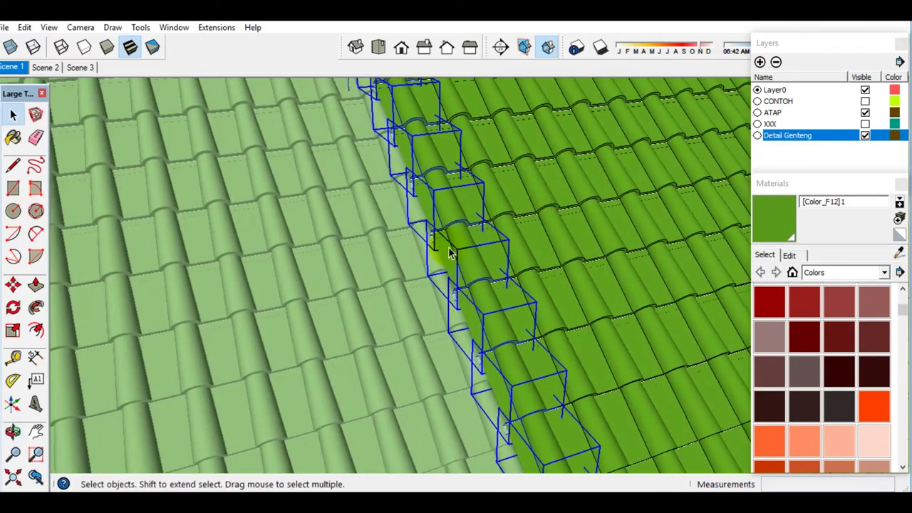
- Make the selected ridge tile row unique
right_click(453, 247)
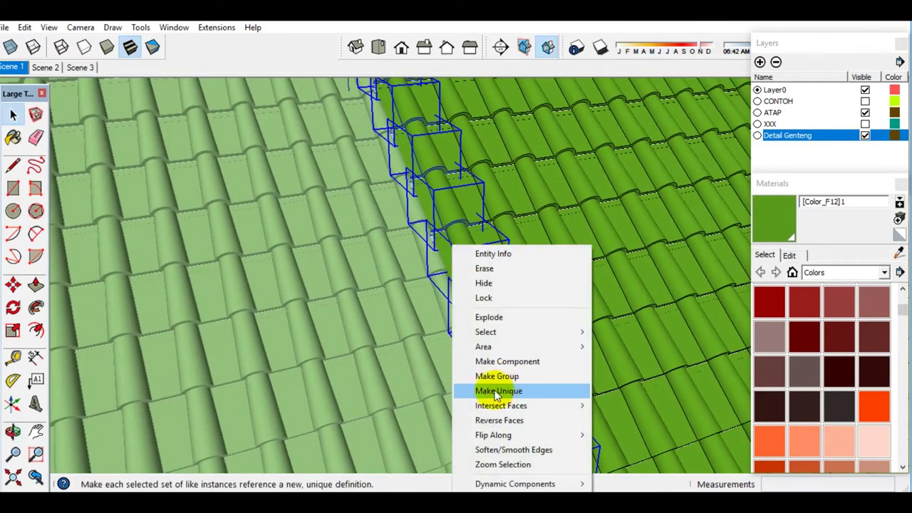
click(495, 392)
scroll(366, 270, up, 3)
scroll(368, 272, up, 2)
scroll(368, 274, up, 2)
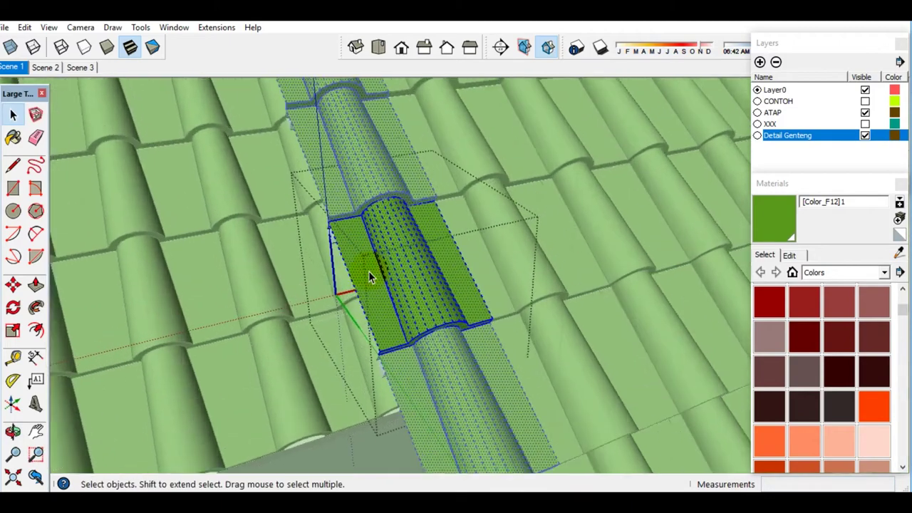
- Split the grey filler's face and extrude a block 11 mm out and 20 mm high
middle_drag(368, 271, 437, 254)
scroll(423, 240, up, 3)
scroll(427, 234, up, 2)
key(r)
key(space)
double_click(428, 256)
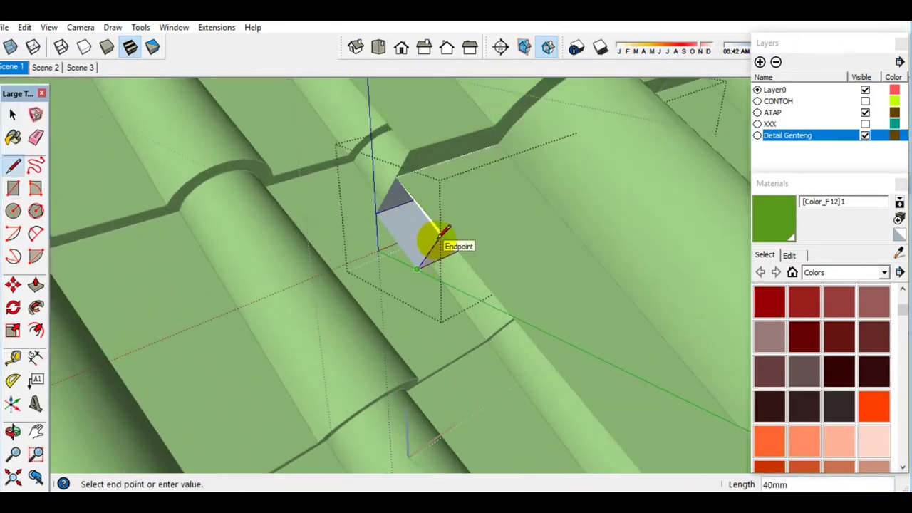
click(441, 234)
key(space)
scroll(427, 249, up, 2)
click(406, 270)
key(p)
ctrl+drag(409, 267, 388, 281)
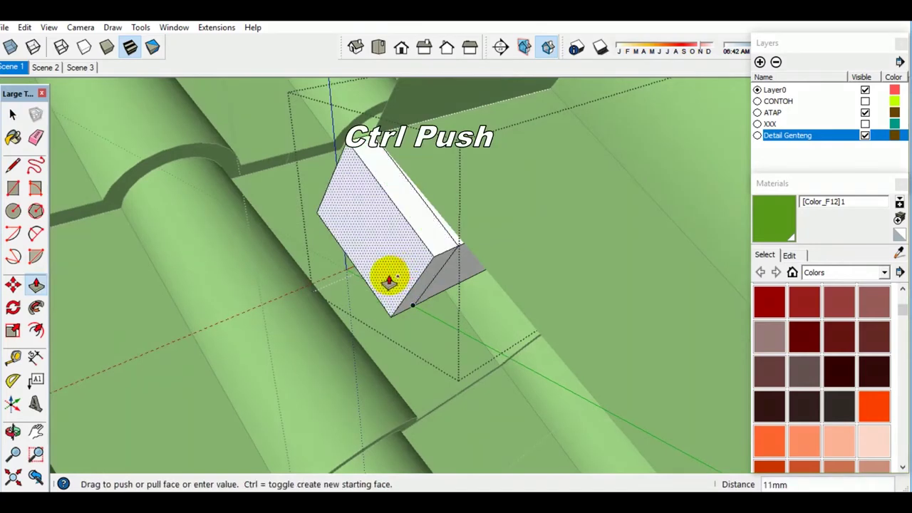
click(388, 280)
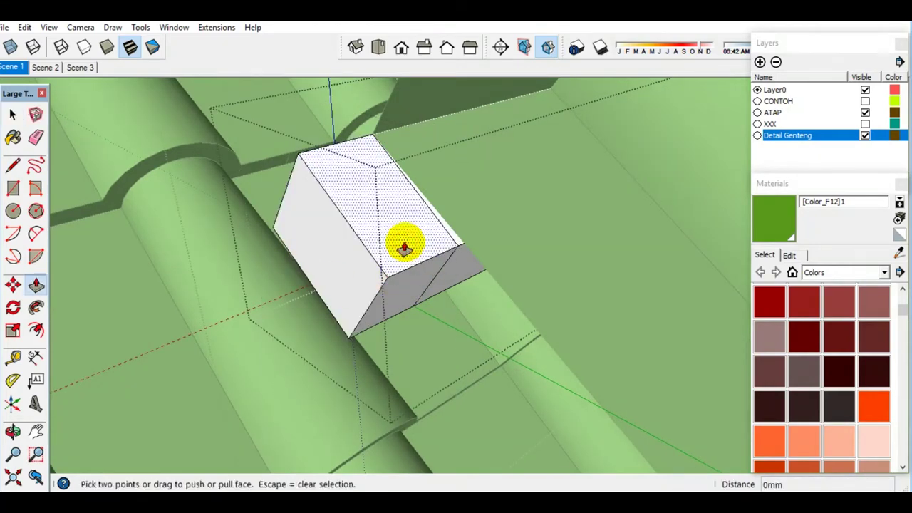
drag(407, 249, 398, 217)
click(398, 217)
- Stretch the block into a long beam along the roof and push its side 50
middle_drag(397, 210, 400, 258)
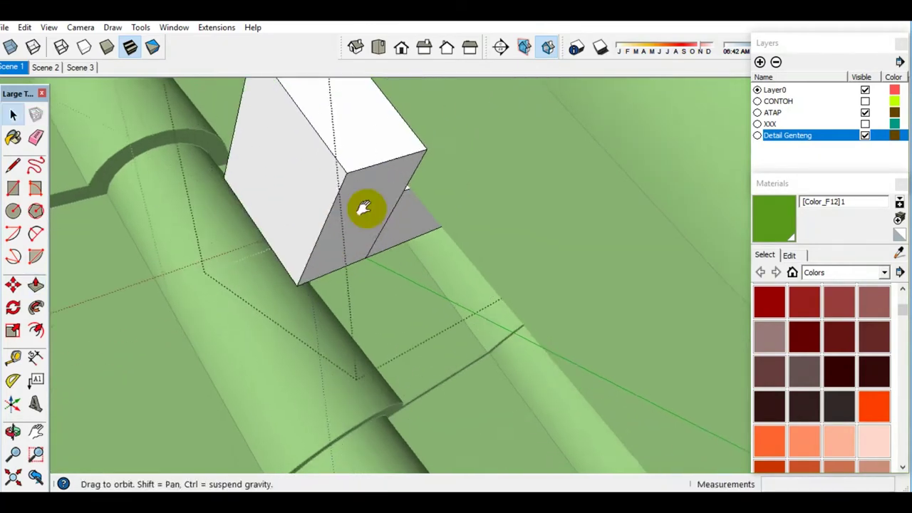
scroll(442, 320, up, 2)
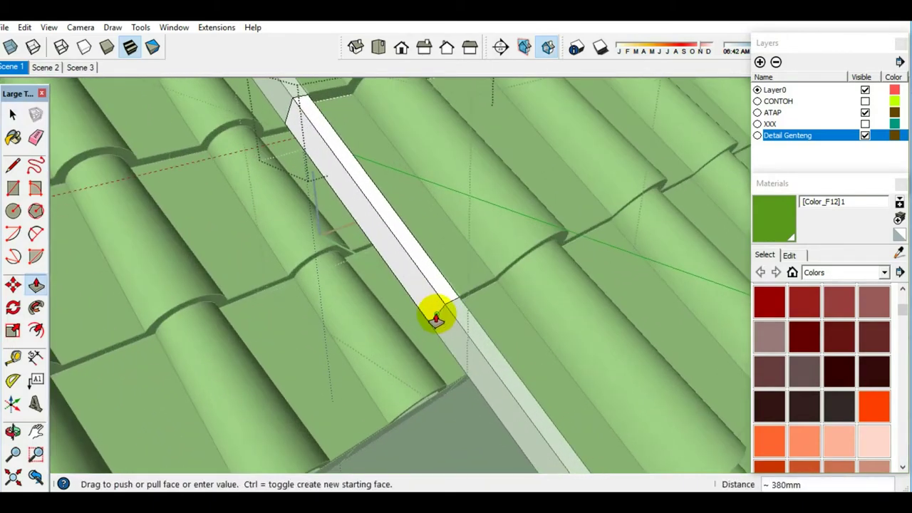
click(434, 313)
mouse_move(436, 316)
middle_down()
mouse_move(498, 253)
mouse_move(610, 188)
middle_up()
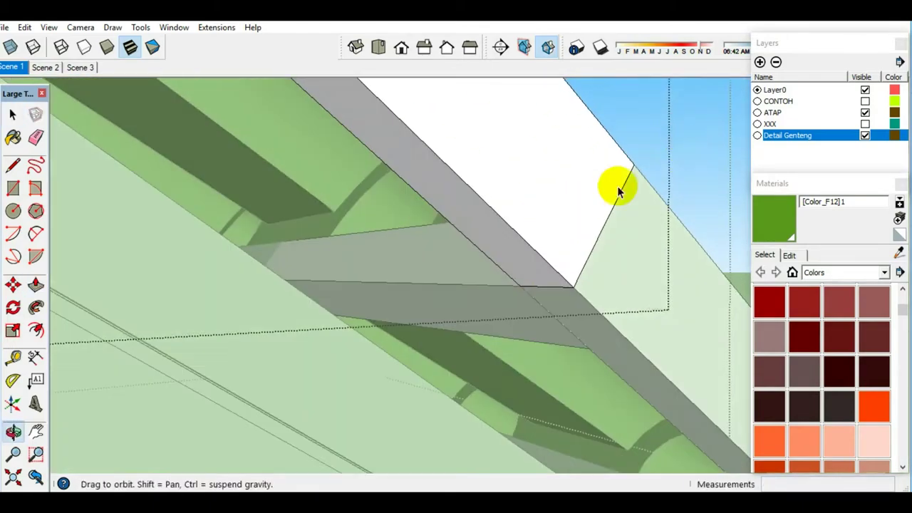
click(514, 269)
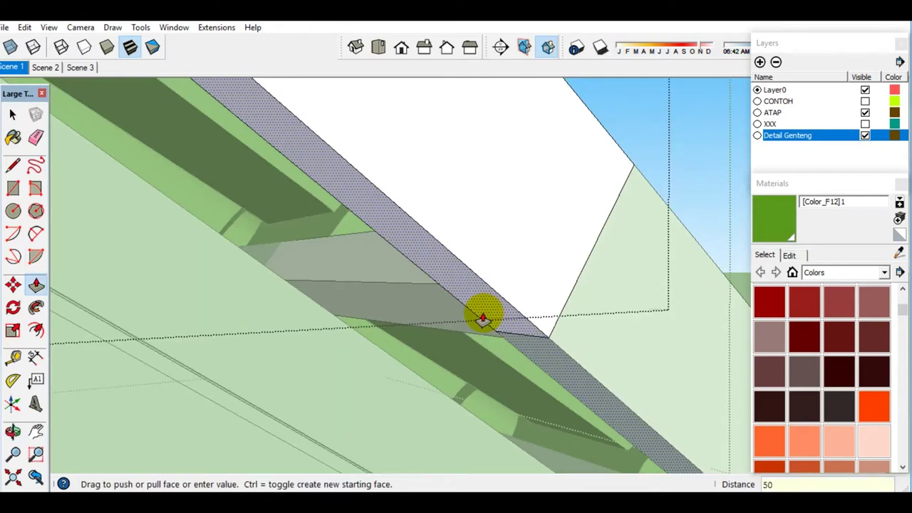
key(Return)
key(space)
- Soften two edges of the new white board
right_click(533, 377)
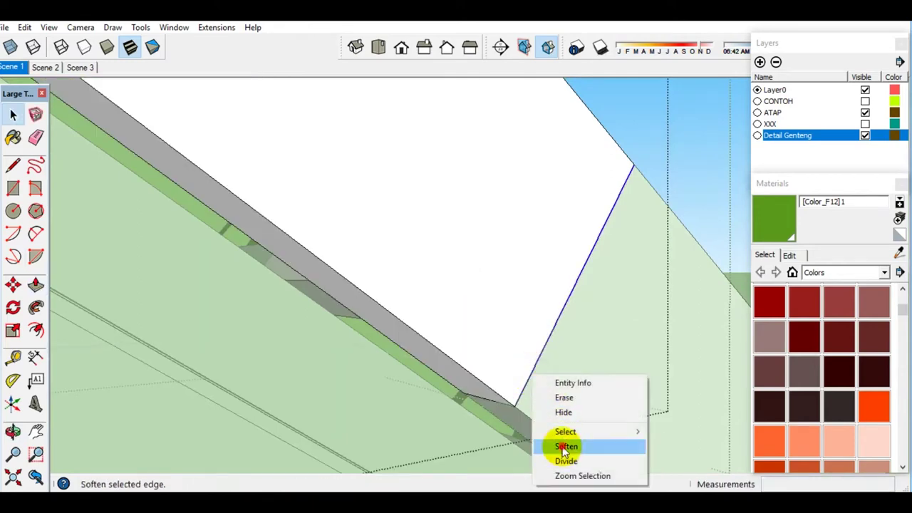
click(565, 446)
middle_drag(543, 401, 140, 216)
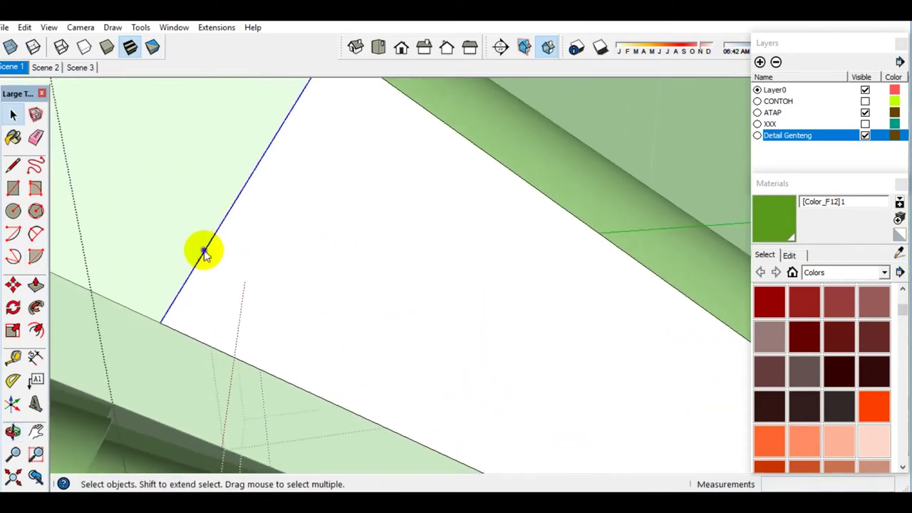
right_click(204, 253)
click(250, 322)
mouse_move(250, 323)
middle_down()
mouse_move(330, 316)
mouse_move(330, 294)
middle_up()
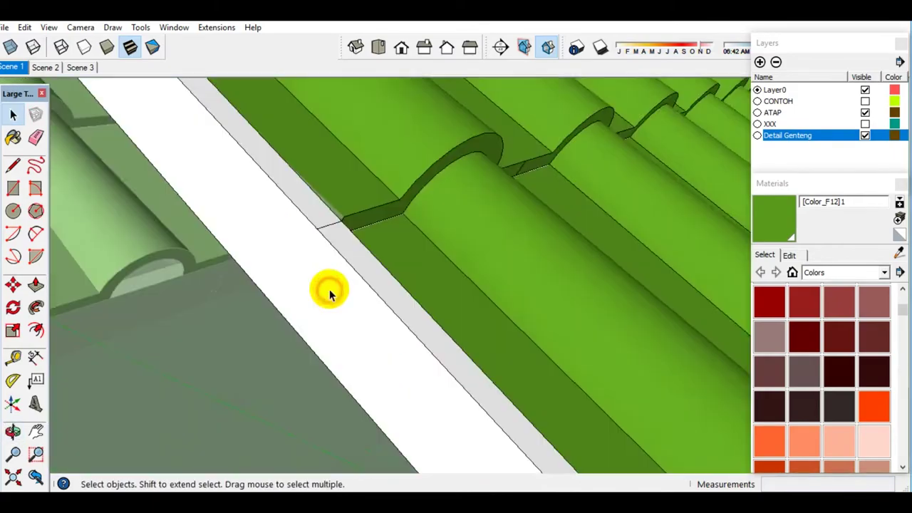
scroll(329, 294, down, 3)
scroll(332, 280, down, 2)
mouse_move(387, 350)
middle_down()
mouse_move(428, 427)
mouse_move(269, 277)
mouse_move(295, 291)
middle_up()
scroll(295, 291, up, 3)
scroll(376, 325, up, 2)
scroll(420, 309, up, 3)
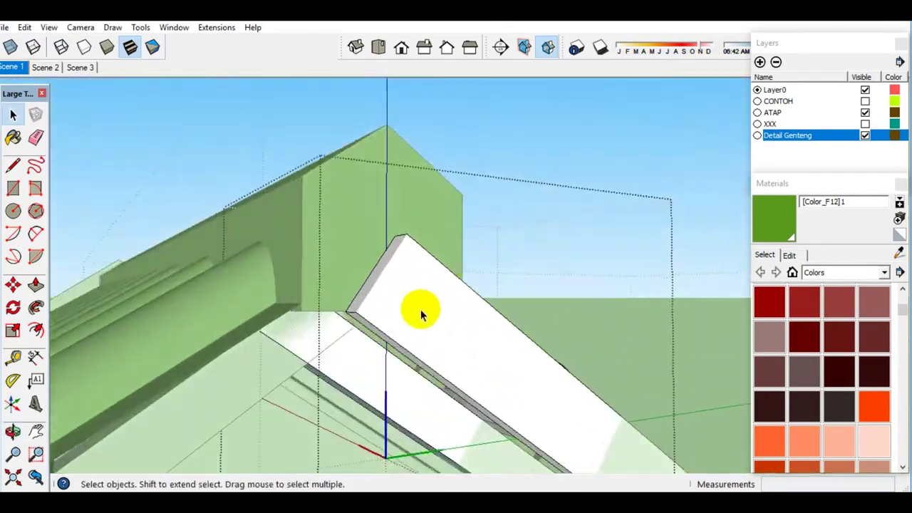
- Draw a line across the trim board's end and push away the triangle by 30 mm
click(420, 309)
double_click(362, 341)
middle_drag(361, 340, 335, 198)
key(l)
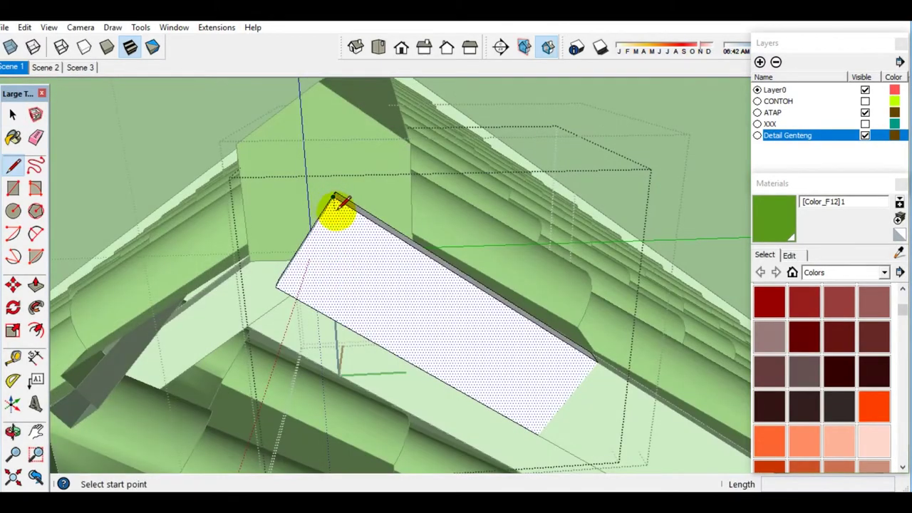
scroll(335, 198, up, 1)
click(333, 197)
key(space)
middle_drag(335, 340, 326, 207)
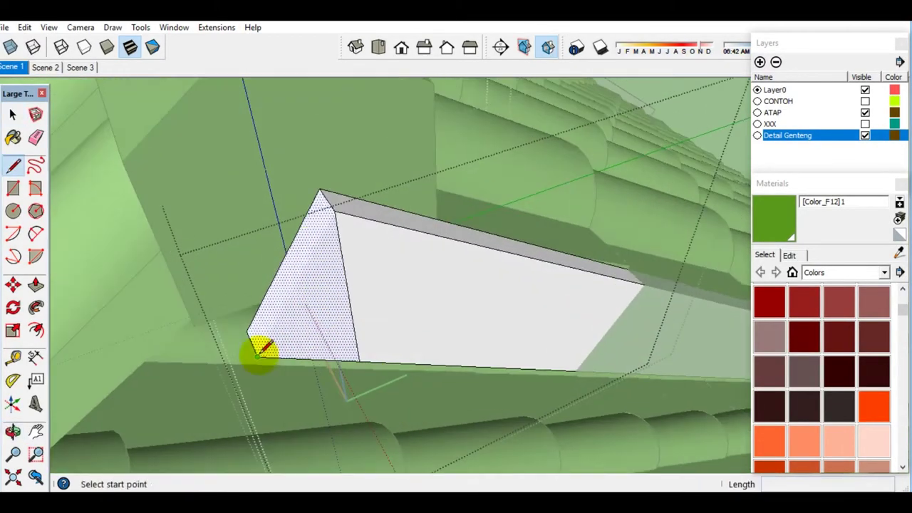
click(326, 273)
key(p)
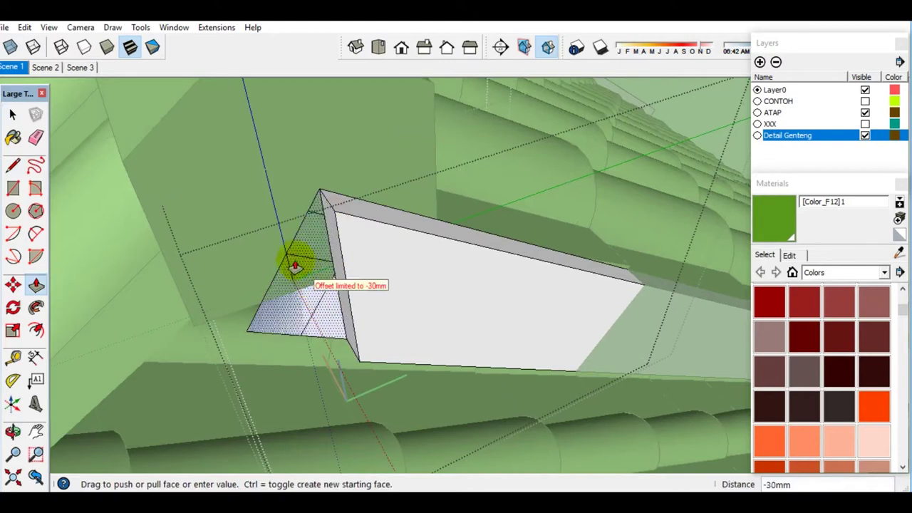
drag(326, 304, 265, 304)
key(space)
- Copy the white side face to the other side and flip it along green
click(397, 323)
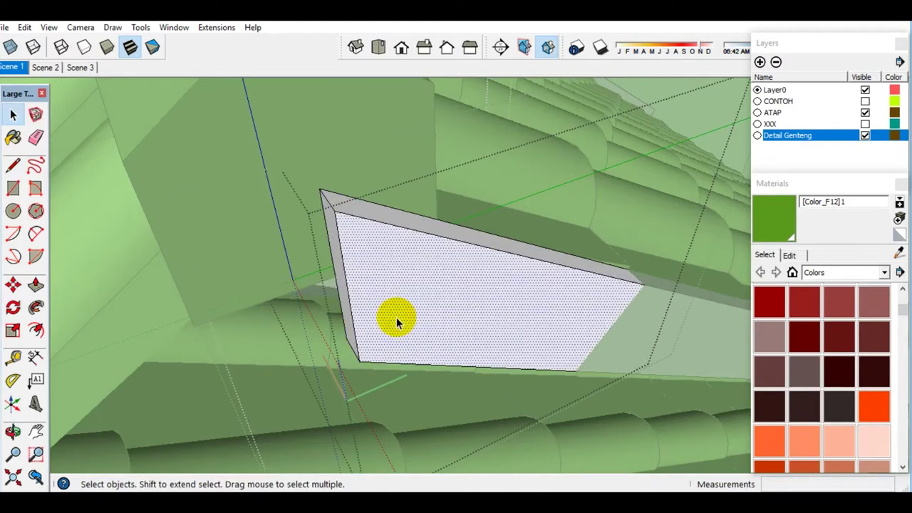
click(442, 314)
middle_drag(444, 335, 411, 342)
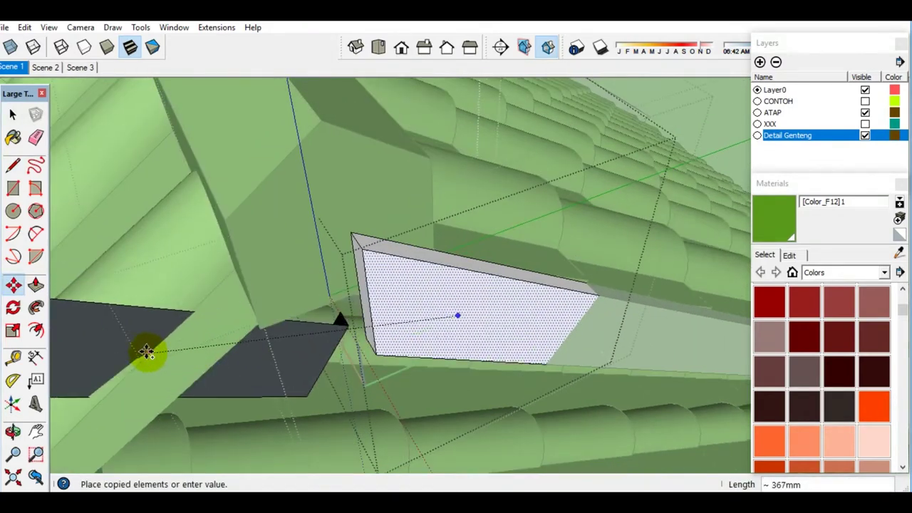
click(146, 351)
key(space)
right_click(136, 346)
click(335, 303)
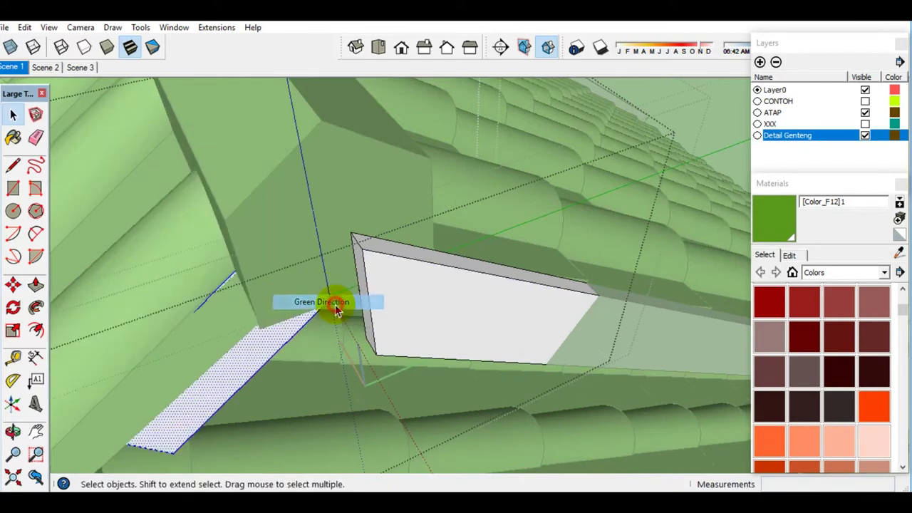
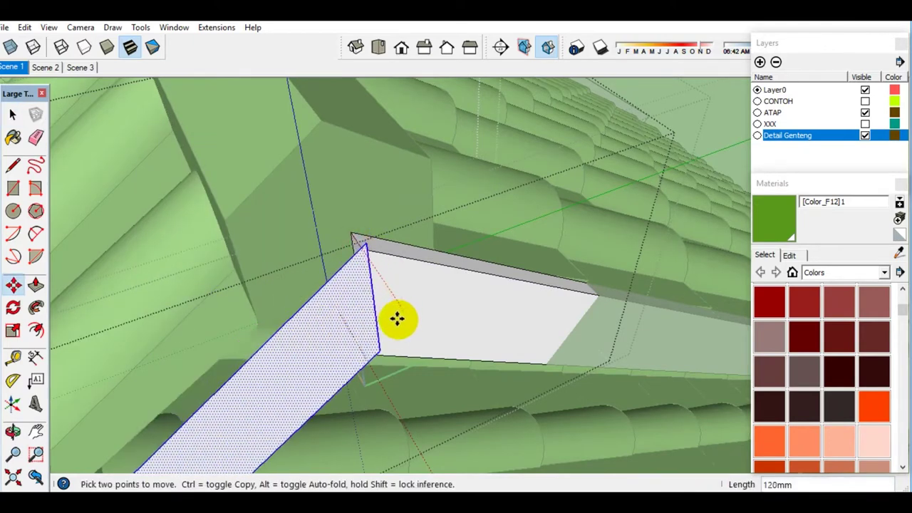
- Snap the trim board's end to the white board's corner endpoint
click(363, 247)
scroll(362, 246, up, 2)
scroll(356, 246, up, 2)
scroll(356, 245, up, 2)
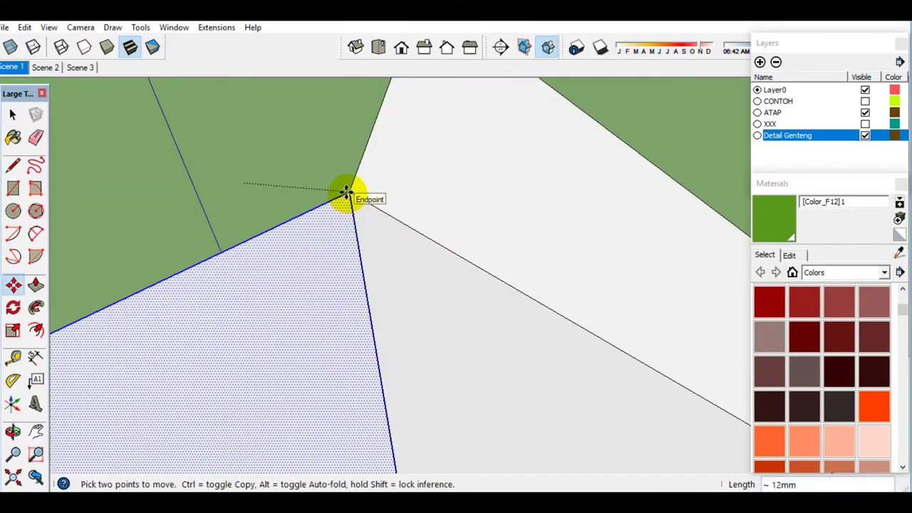
key(space)
- Erase the stray edge beside the trim strip
mouse_move(376, 264)
middle_down()
mouse_move(403, 244)
mouse_move(385, 281)
mouse_move(372, 362)
mouse_move(278, 385)
middle_up()
shift+middle_drag(344, 368, 509, 363)
click(388, 361)
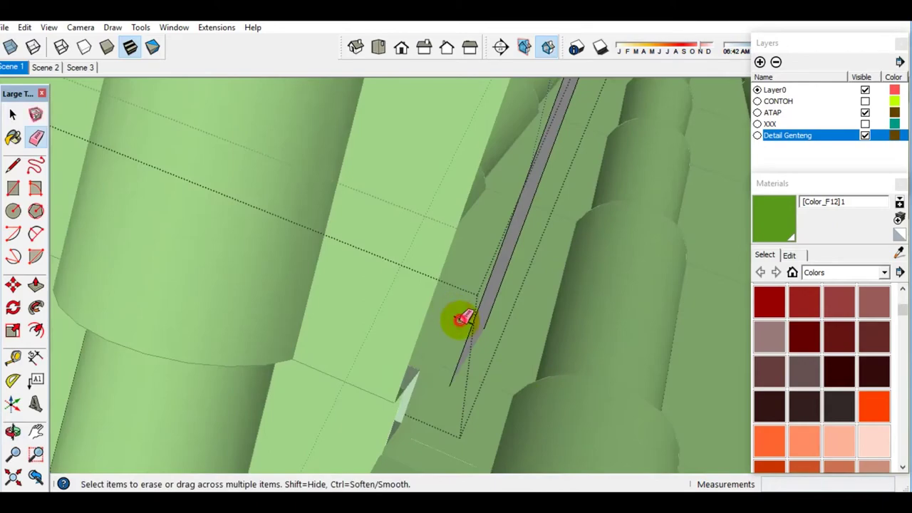
key(space)
middle_drag(461, 318, 534, 347)
mouse_move(477, 327)
middle_down()
mouse_move(242, 326)
mouse_move(332, 312)
middle_up()
- Push the strip's end face flush into place with Push/Pull
right_click(332, 312)
click(371, 285)
key(space)
middle_drag(406, 206, 285, 376)
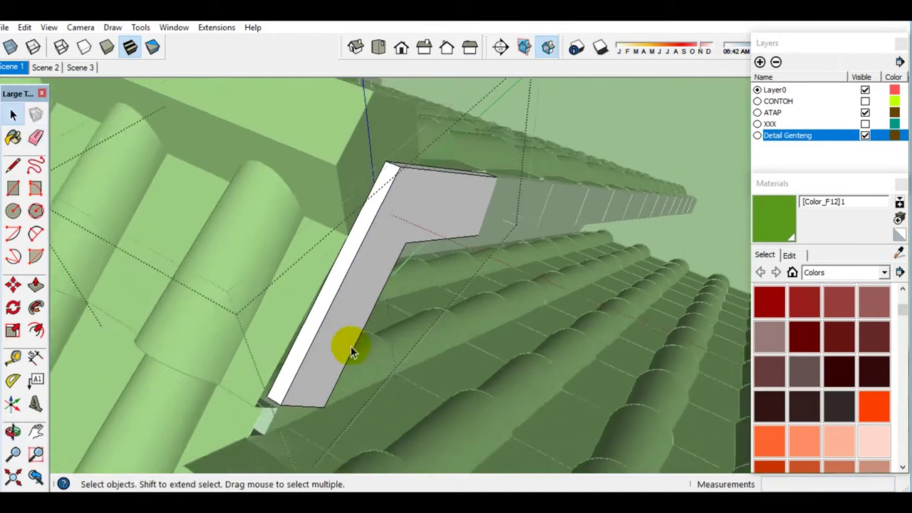
key(p)
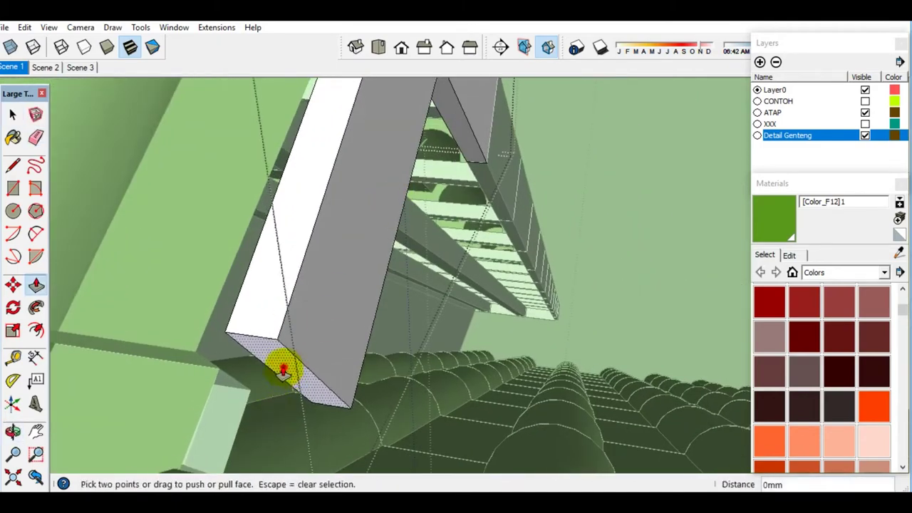
drag(278, 368, 235, 464)
- Zoom out and window-select the whole roof
mouse_move(235, 464)
middle_down()
mouse_move(178, 348)
mouse_move(226, 275)
mouse_move(370, 330)
mouse_move(359, 198)
mouse_move(341, 149)
mouse_move(392, 183)
middle_up()
scroll(227, 275, down, 3)
scroll(654, 184, down, 2)
middle_drag(654, 185, 610, 268)
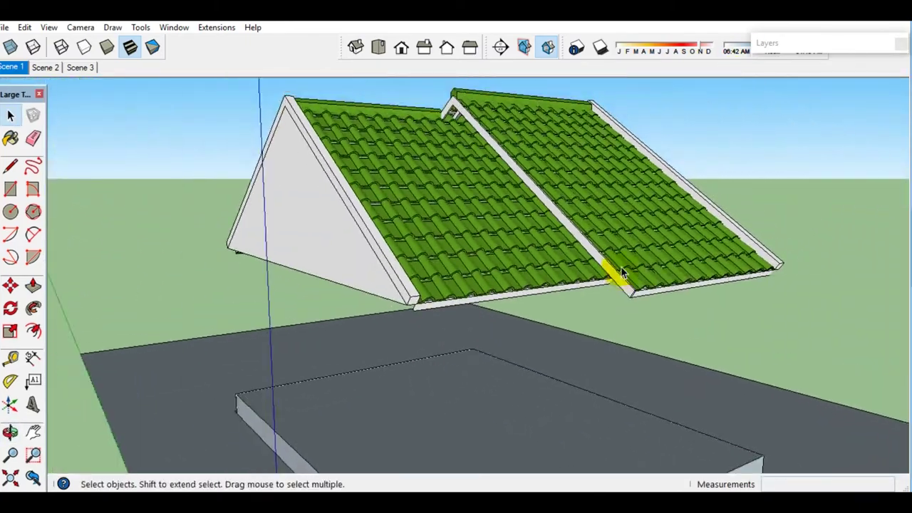
scroll(610, 268, down, 2)
drag(275, 107, 774, 330)
- Create layer ATAP ALL, assign the 13 roof groups to it via Entity Info, and hide it
click(767, 43)
text(ATAP ALL)
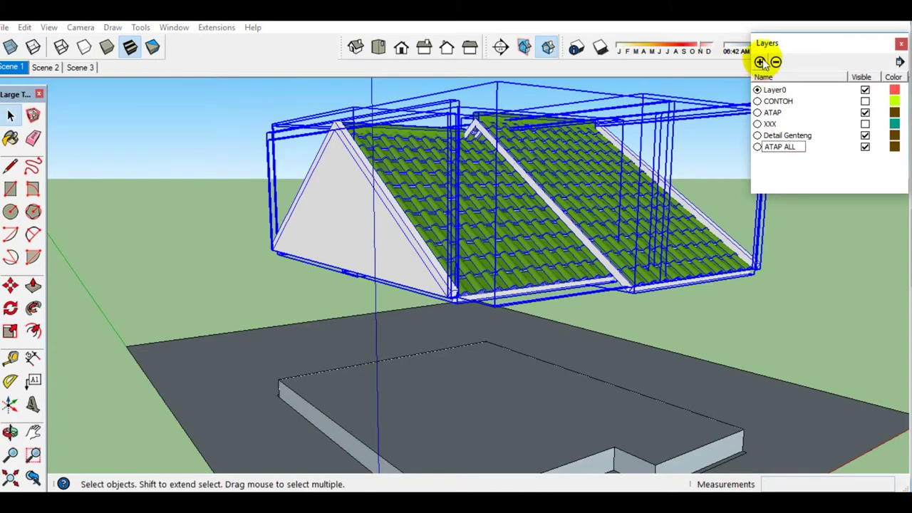
click(179, 29)
click(203, 56)
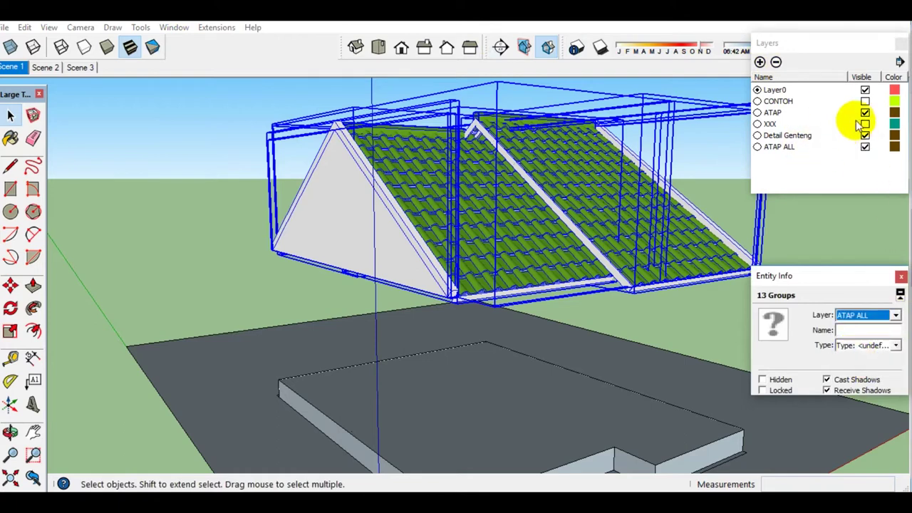
click(865, 146)
scroll(454, 347, up, 5)
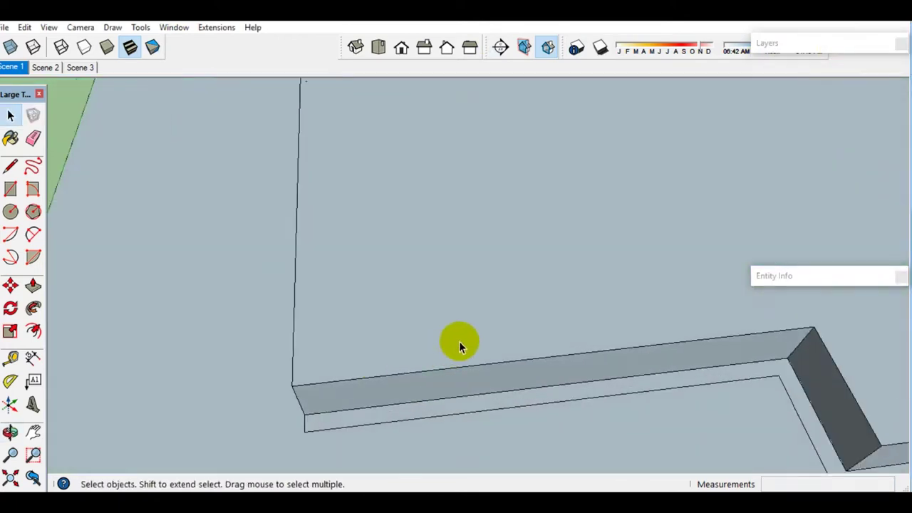
- Draw a guide line on the slab top and rotate it 45°
key(l)
click(294, 383)
middle_drag(468, 356, 152, 352)
key(Escape)
click(325, 368)
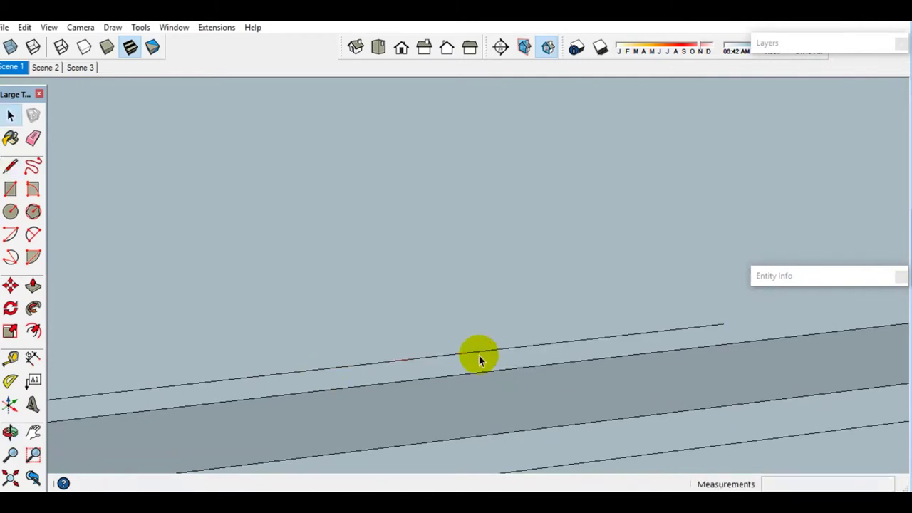
key(q)
click(391, 366)
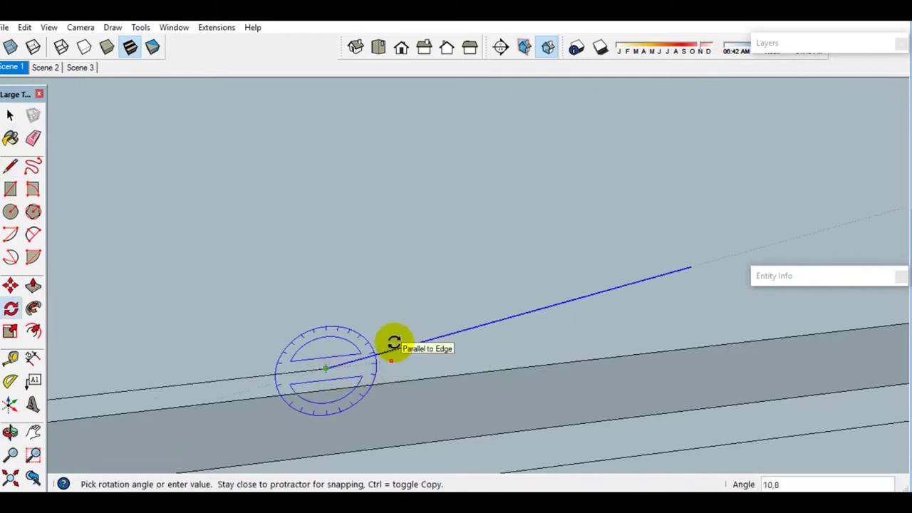
text(5)
key(Return)
- Draw the first entrance outline line along the slab edge
key(l)
middle_drag(392, 346, 324, 301)
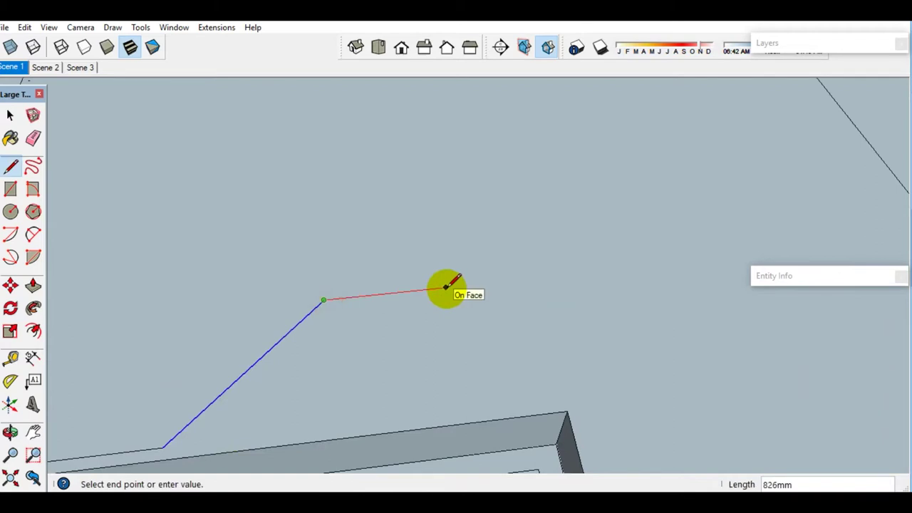
middle_drag(586, 437, 523, 361)
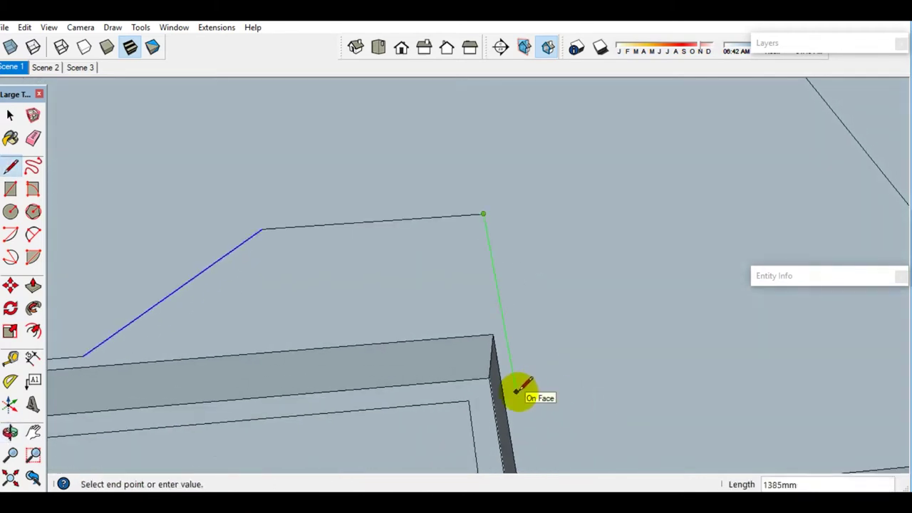
shift+middle_drag(518, 398, 334, 332)
click(307, 397)
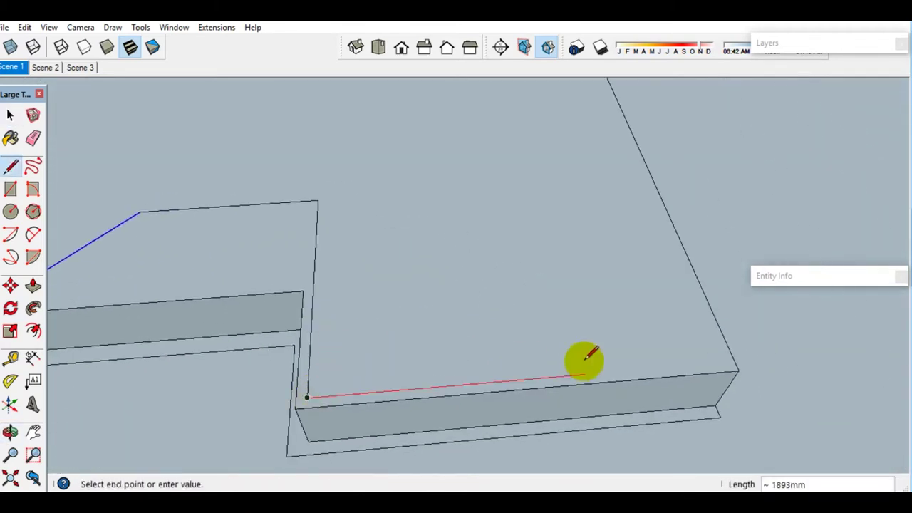
click(582, 360)
mouse_move(581, 359)
middle_down()
mouse_move(356, 362)
mouse_move(379, 416)
middle_up()
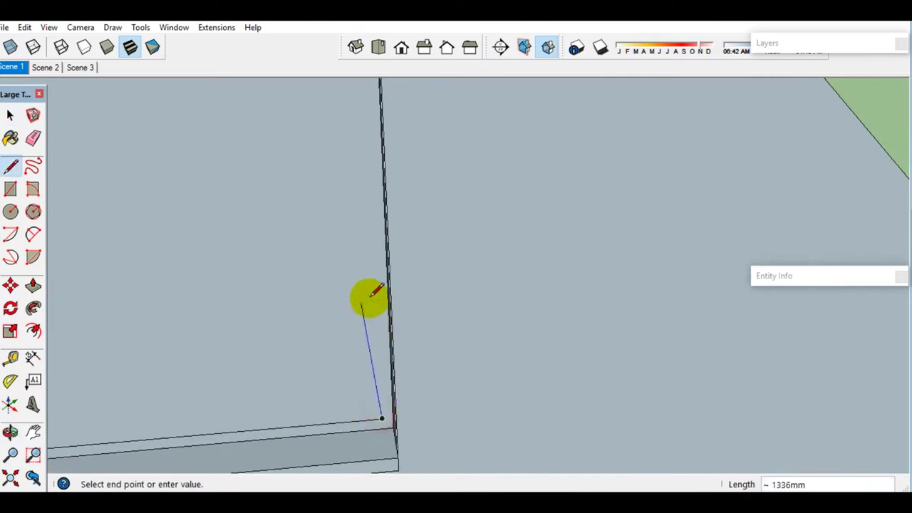
key(space)
mouse_move(378, 290)
middle_down()
mouse_move(226, 330)
mouse_move(299, 230)
mouse_move(521, 373)
mouse_move(418, 265)
middle_up()
key(space)
mouse_move(457, 204)
middle_down()
mouse_move(399, 336)
mouse_move(374, 356)
mouse_move(398, 343)
middle_up()
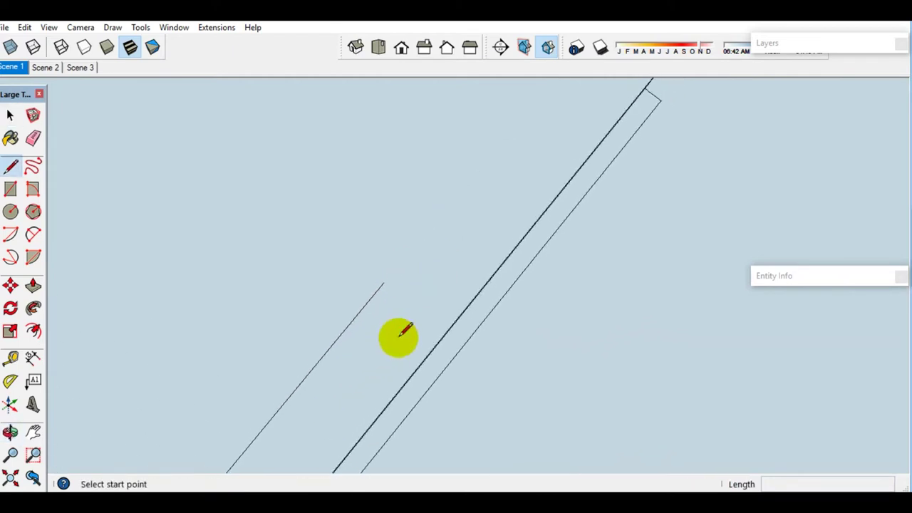
- Trace the rest of the angled entrance outline, closing it at the slab edge
click(439, 326)
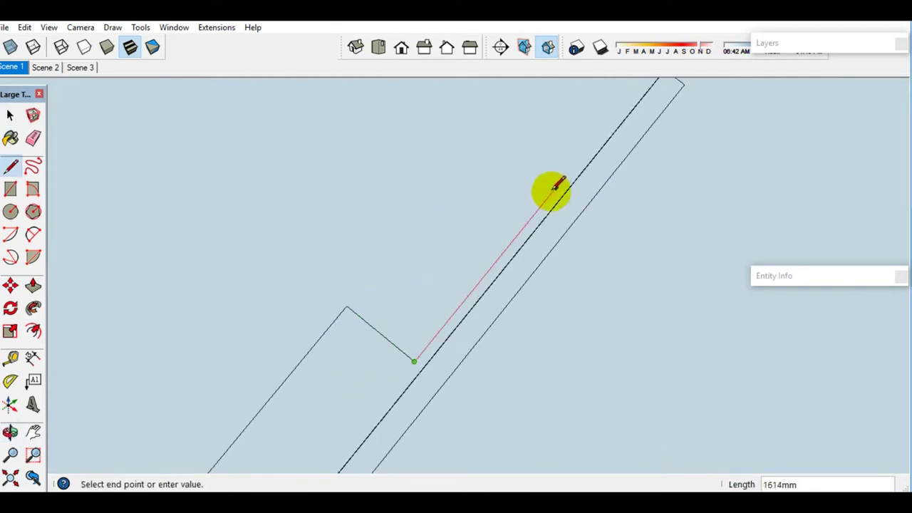
click(556, 187)
middle_drag(361, 205, 400, 208)
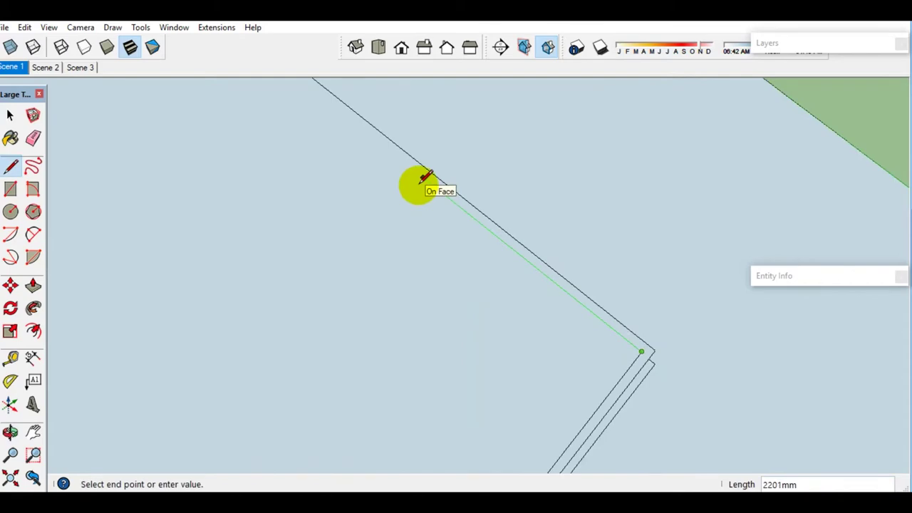
click(425, 178)
mouse_move(425, 178)
middle_down()
mouse_move(254, 128)
mouse_move(299, 247)
mouse_move(283, 348)
mouse_move(230, 313)
middle_up()
mouse_move(304, 396)
middle_down()
mouse_move(325, 380)
mouse_move(563, 346)
mouse_move(645, 320)
middle_up()
click(433, 326)
middle_drag(444, 376, 440, 366)
click(441, 363)
- Pull the entrance face out from the slab edge to form the entrance block
key(space)
click(342, 306)
key(p)
drag(342, 306, 631, 300)
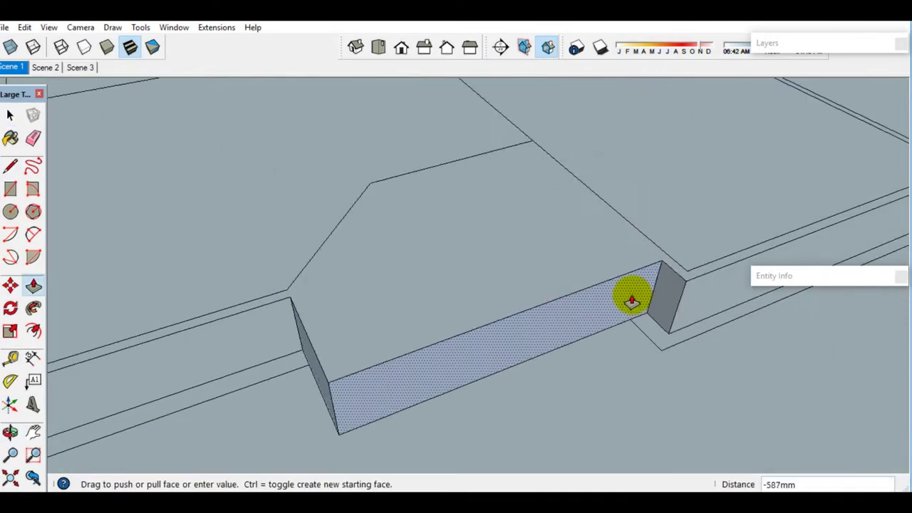
click(621, 305)
click(12, 258)
- Draw two concentric quarter-circle pie arcs on the entrance block top
click(360, 356)
scroll(311, 235, up, 2)
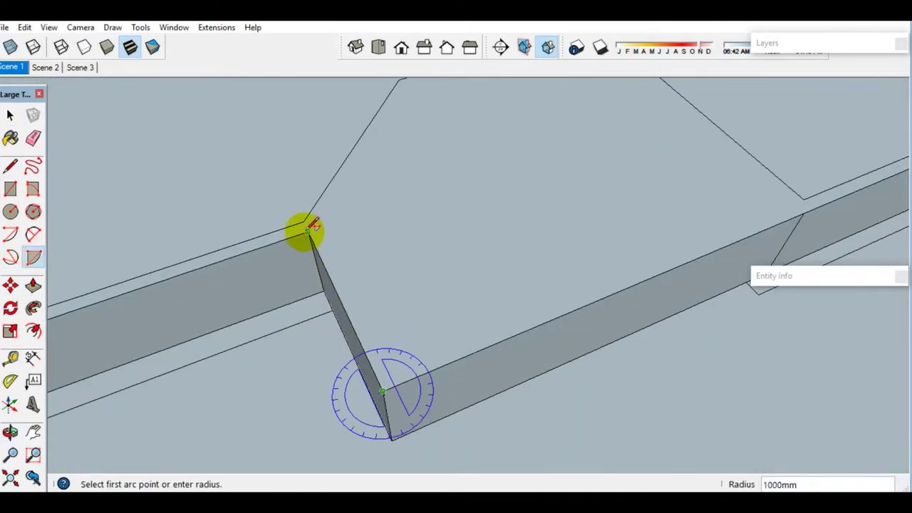
click(591, 299)
scroll(563, 299, down, 1)
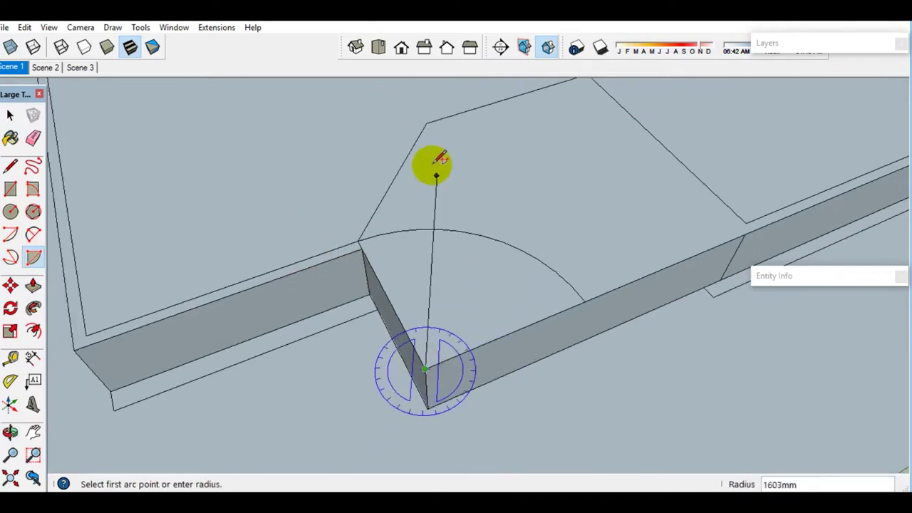
click(426, 125)
click(726, 240)
- Erase the leftover radius edge, undoing an accidental groove push
key(space)
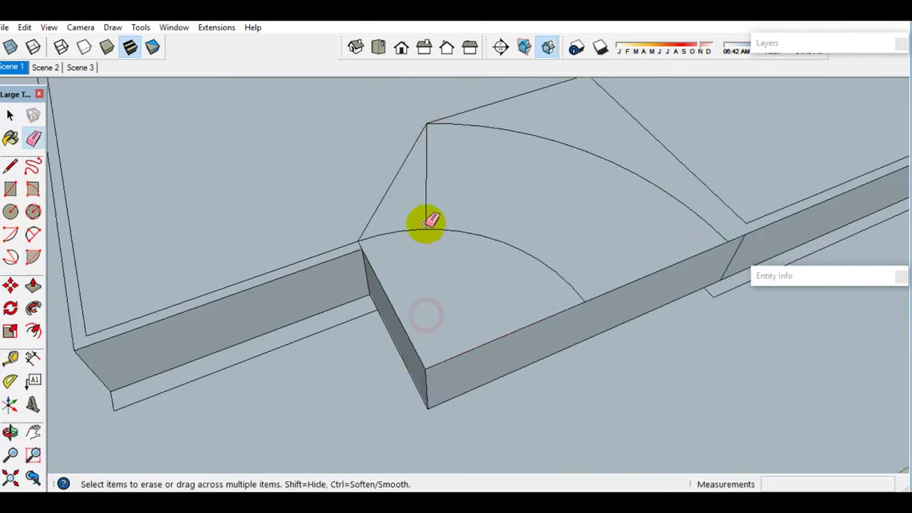
click(426, 214)
middle_drag(426, 214, 447, 239)
key(p)
drag(452, 240, 451, 228)
key(space)
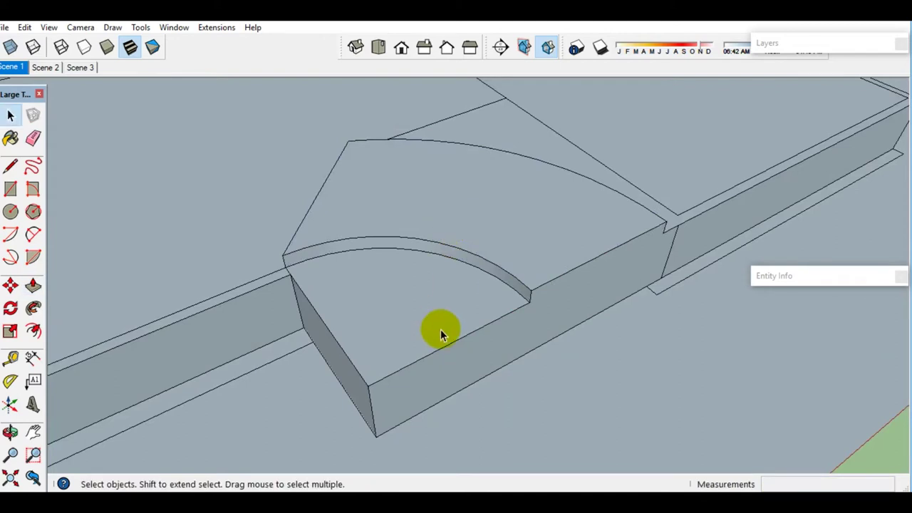
key(ctrl+z)
key(p)
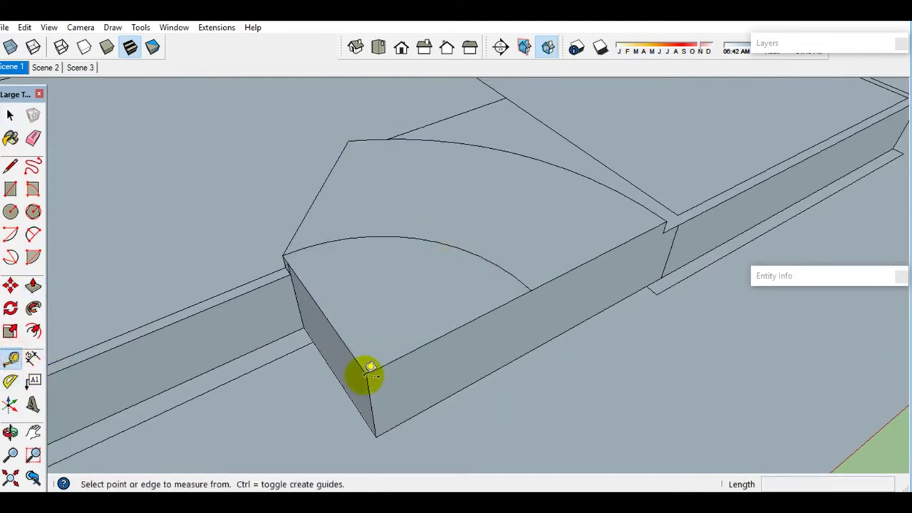
- Rotate-copy the radial guide into quarter divisions across the arcs
click(369, 376)
scroll(348, 140, up, 2)
scroll(338, 143, down, 2)
key(space)
click(340, 274)
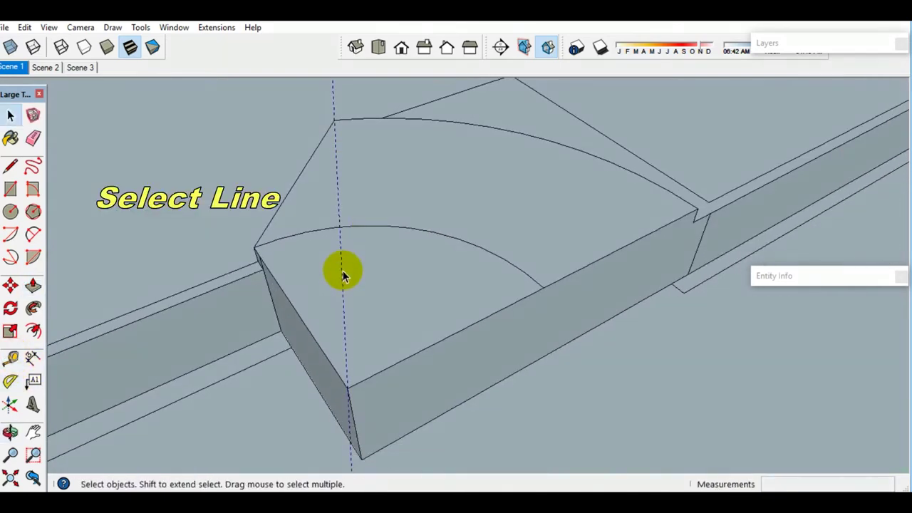
key(r)
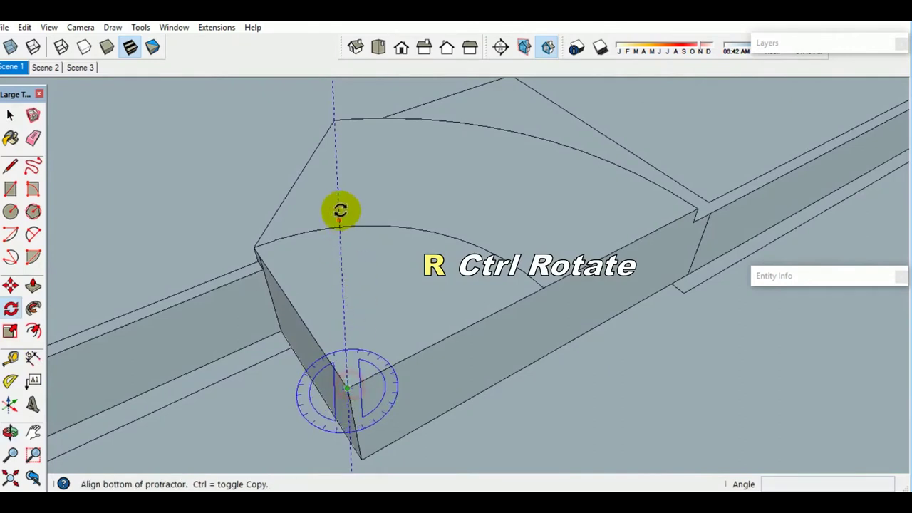
click(339, 207)
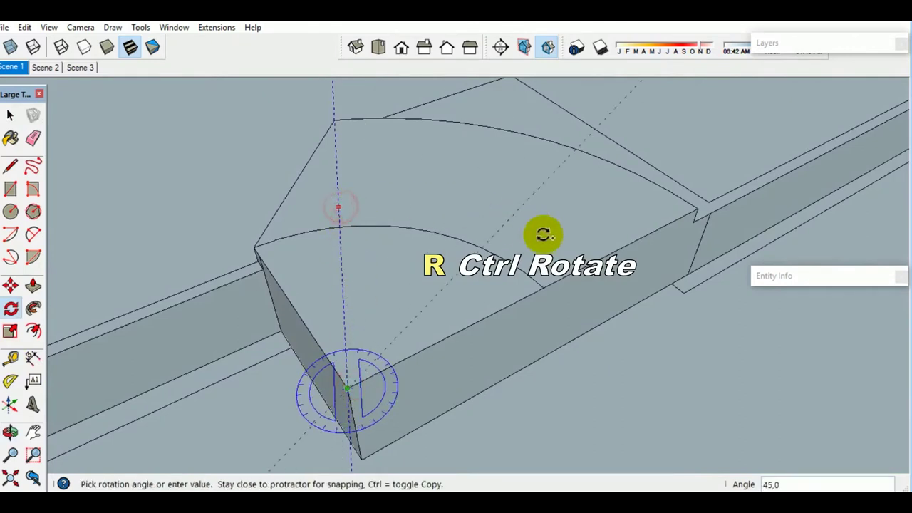
click(581, 270)
text(/4)
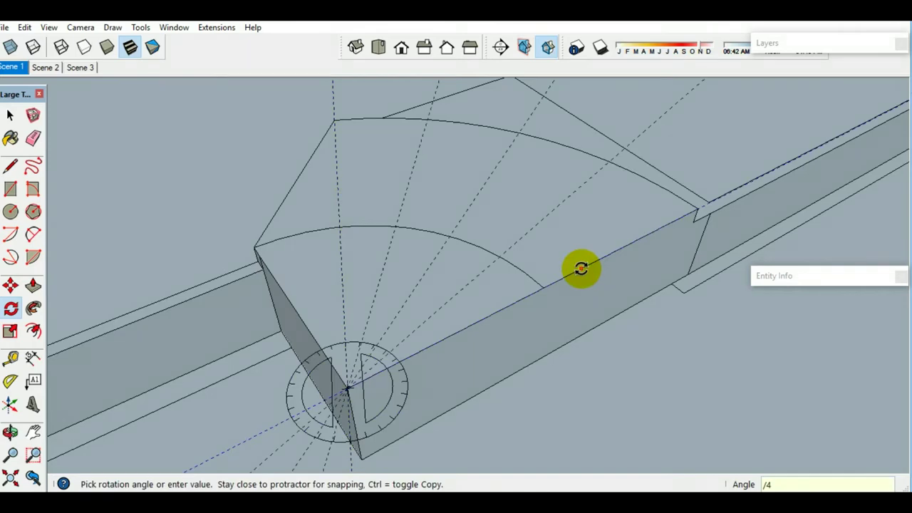
- Draw radial dividing lines between the inner and outer arcs
key(l)
scroll(440, 297, up, 2)
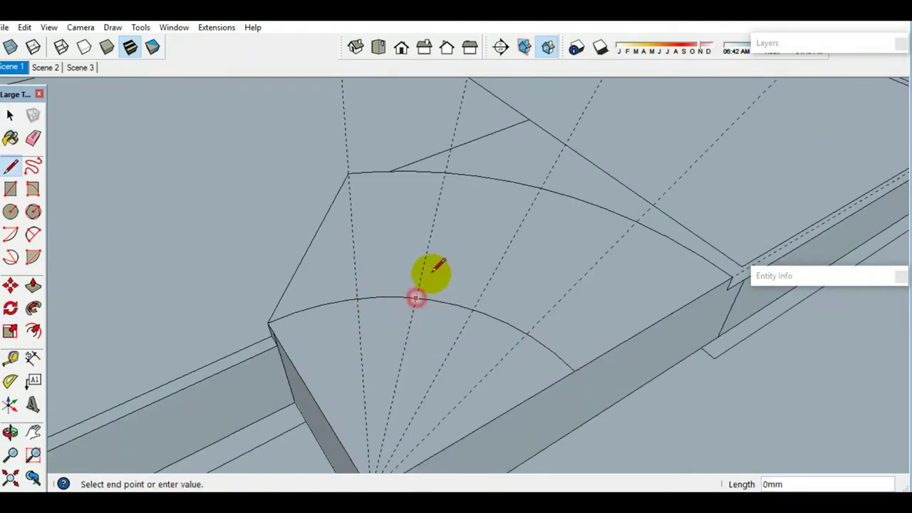
scroll(415, 298, up, 2)
click(448, 163)
key(space)
click(508, 164)
key(space)
scroll(452, 297, down, 2)
key(l)
scroll(436, 295, up, 2)
click(435, 295)
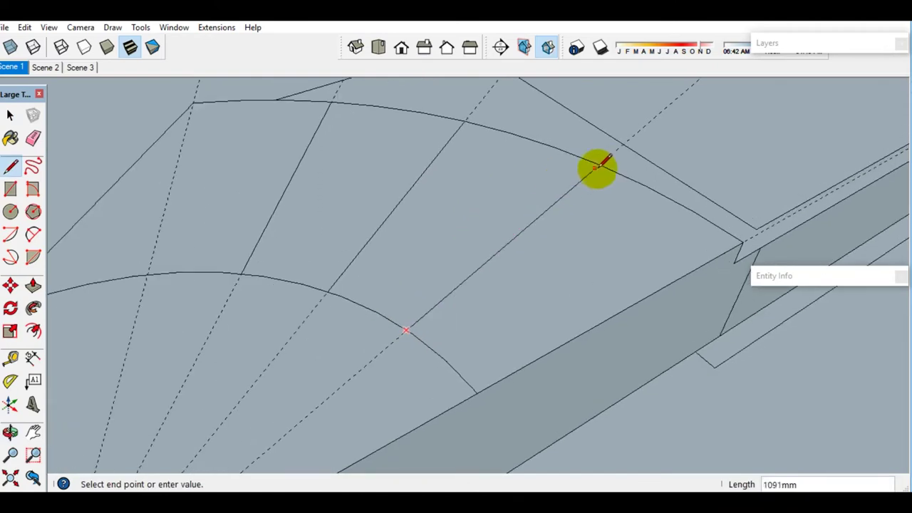
click(597, 165)
key(space)
scroll(572, 242, down, 2)
scroll(352, 198, up, 2)
- Push the top quarter-circle face down to form a step
key(e)
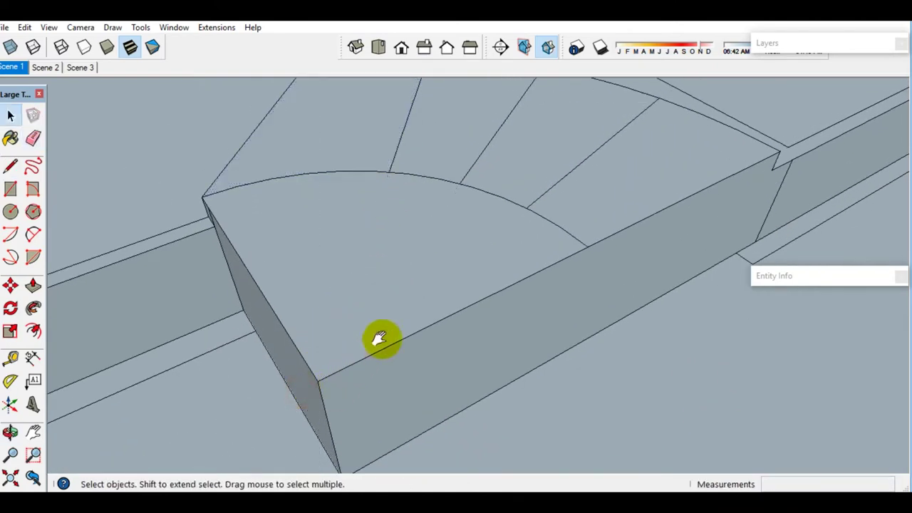
scroll(361, 370, down, 2)
click(391, 266)
key(p)
drag(391, 267, 391, 283)
- Orbit to the recessed step and measure its height with Tape Measure
key(space)
scroll(526, 277, up, 2)
mouse_move(526, 277)
middle_down()
mouse_move(409, 261)
mouse_move(464, 293)
mouse_move(529, 291)
middle_up()
click(513, 327)
key(space)
- Push the next step's top face down into a lower tread and measure it
click(524, 187)
mouse_move(525, 191)
mouse_down()
mouse_move(439, 300)
mouse_move(387, 387)
mouse_up()
key(space)
scroll(406, 366, up, 3)
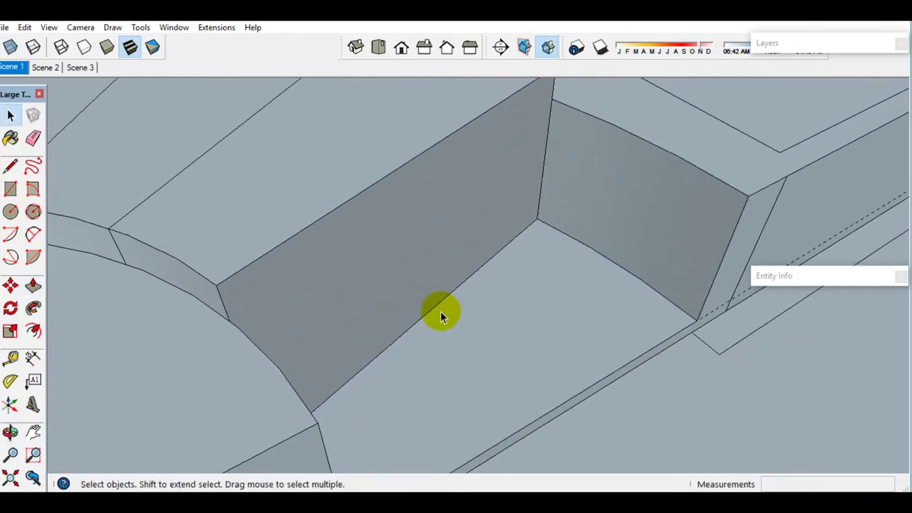
scroll(449, 302, up, 2)
key(t)
click(423, 317)
middle_drag(416, 268, 423, 301)
key(space)
- Cut another tread by pushing its face down, then measure the recess depth
click(321, 206)
key(p)
drag(311, 236, 355, 339)
key(space)
scroll(396, 311, up, 2)
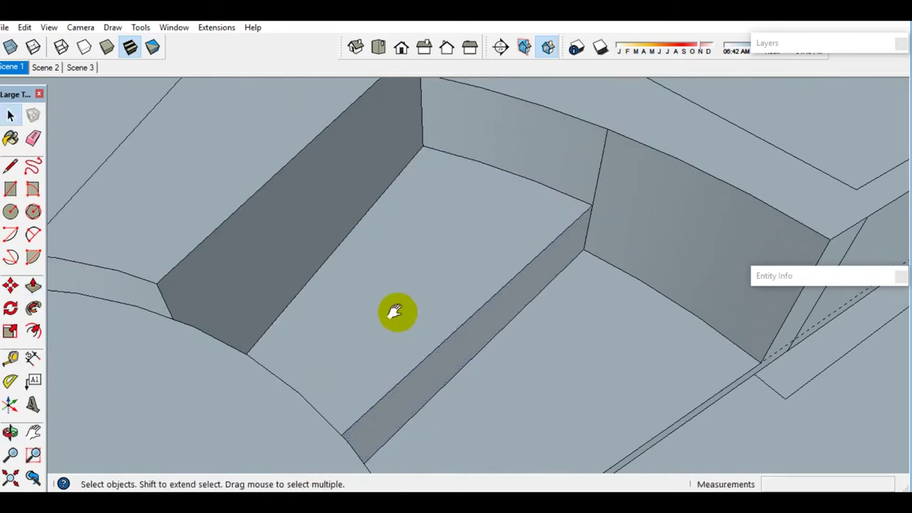
scroll(342, 359, up, 2)
key(t)
click(317, 353)
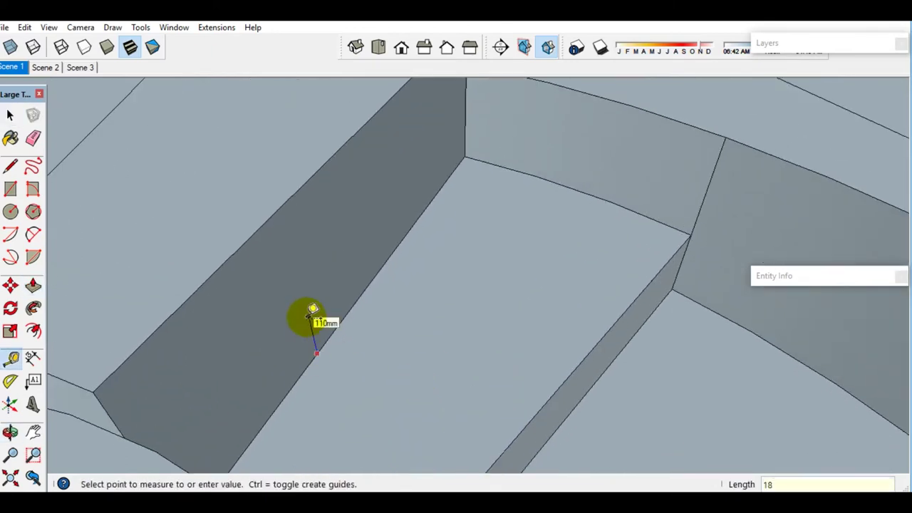
key(space)
- Push the following top face down to form a further curved step
scroll(380, 326, down, 3)
click(295, 254)
key(p)
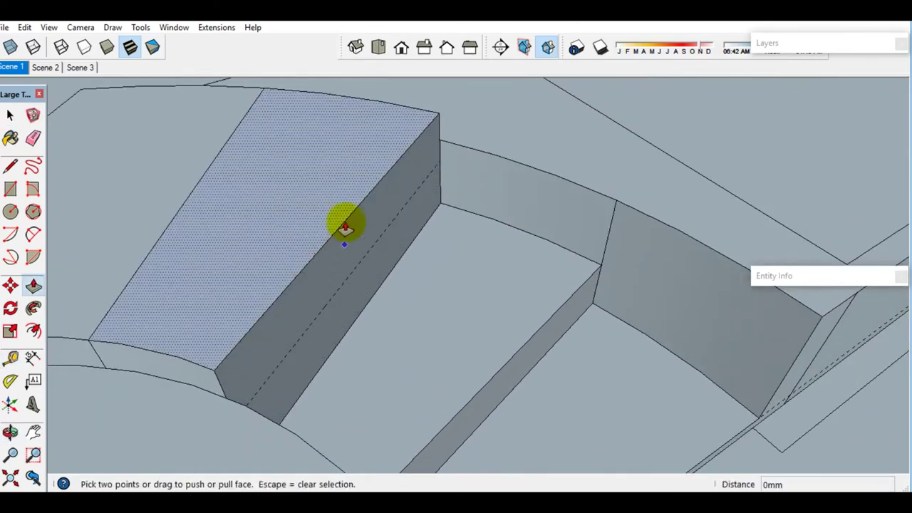
drag(347, 223, 336, 287)
click(336, 268)
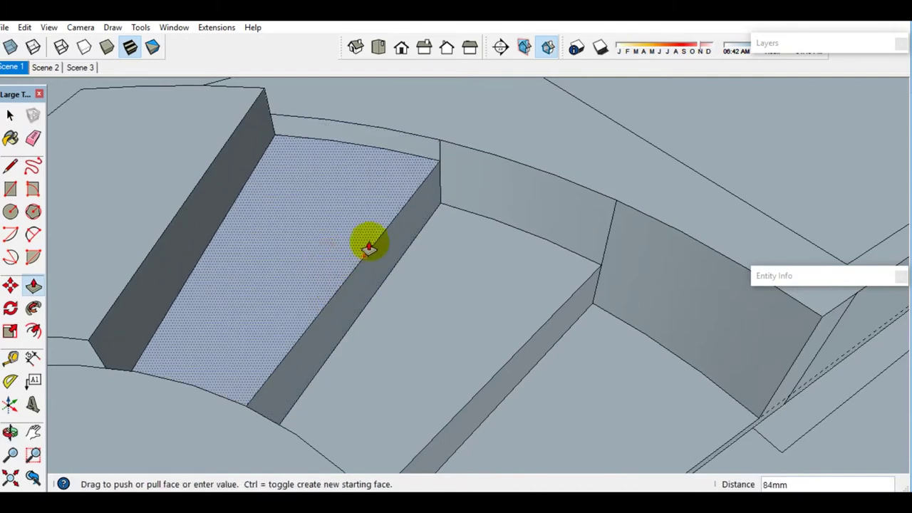
click(428, 179)
middle_drag(427, 179, 305, 252)
scroll(356, 264, down, 3)
key(space)
- Erase leftover stray edges around the curved staircase
scroll(580, 249, up, 4)
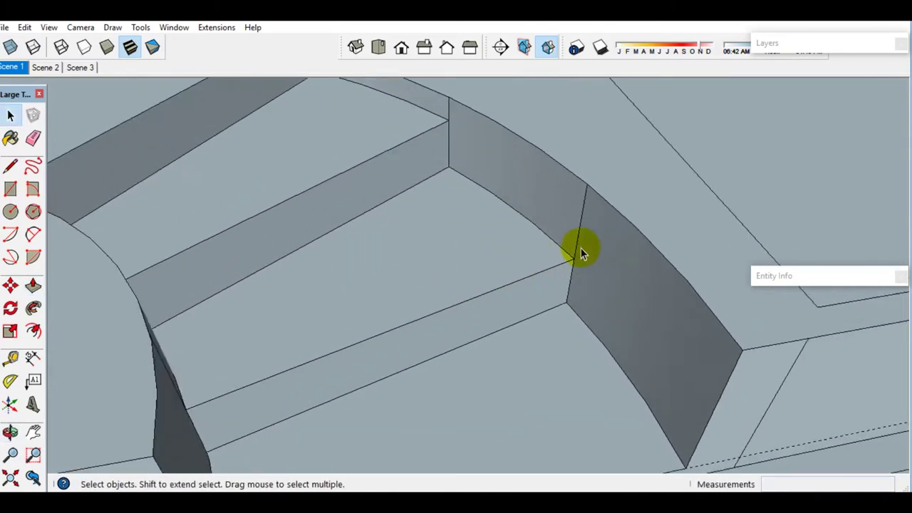
key(e)
scroll(563, 271, up, 2)
scroll(555, 253, up, 2)
scroll(555, 254, down, 2)
middle_drag(554, 249, 508, 310)
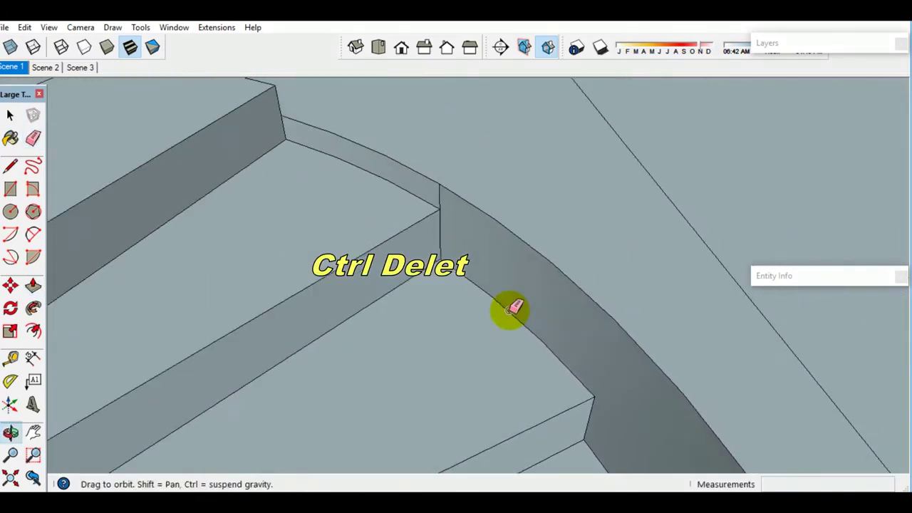
scroll(437, 177, down, 2)
scroll(305, 248, down, 3)
scroll(305, 248, up, 2)
scroll(315, 153, up, 2)
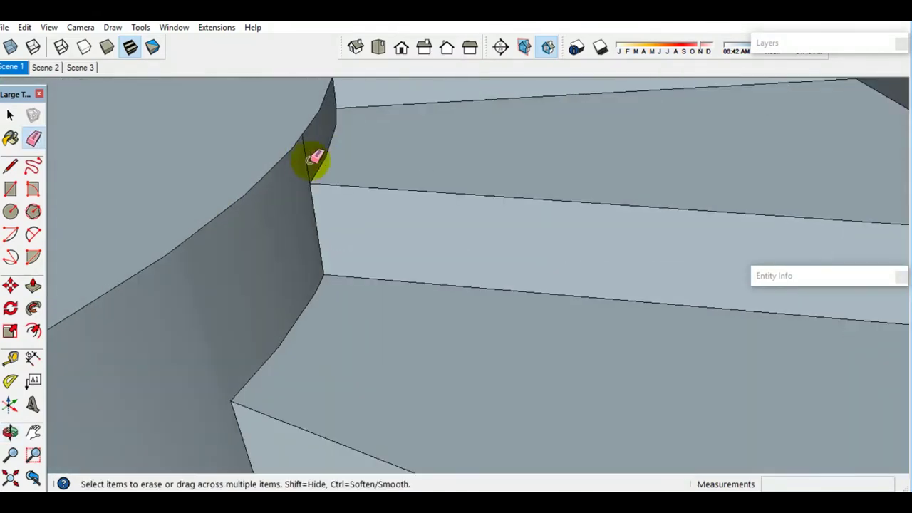
scroll(392, 177, down, 3)
scroll(265, 262, up, 2)
scroll(399, 306, down, 2)
key(space)
scroll(464, 352, down, 2)
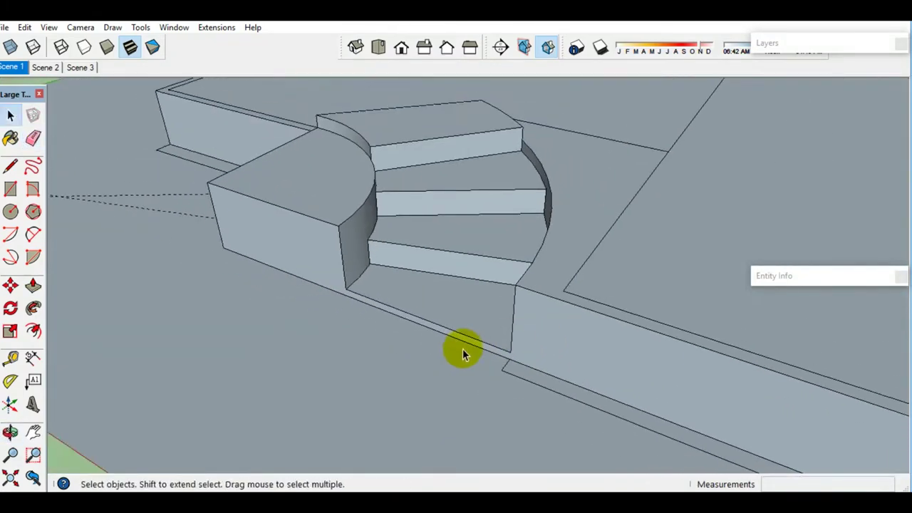
- Draw a line on the thin base strip and push it in 50mm
key(l)
scroll(546, 350, up, 3)
click(542, 321)
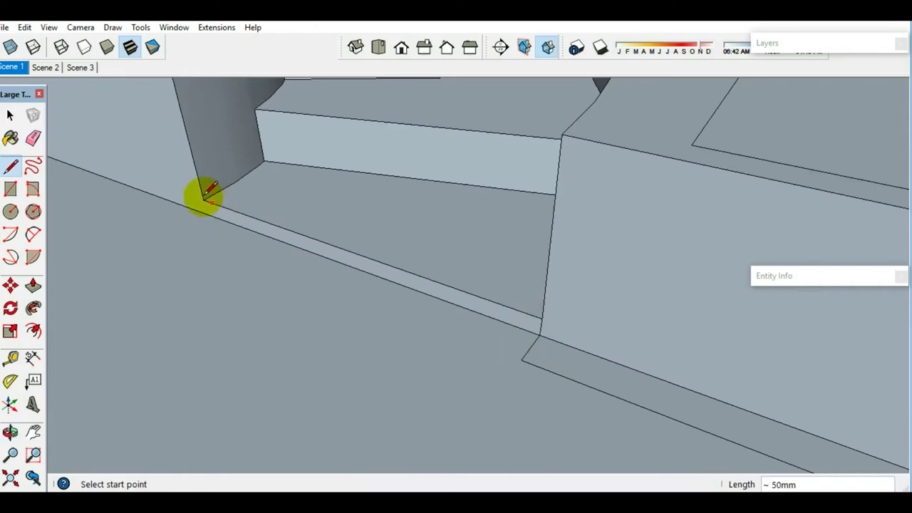
scroll(204, 201, up, 2)
key(p)
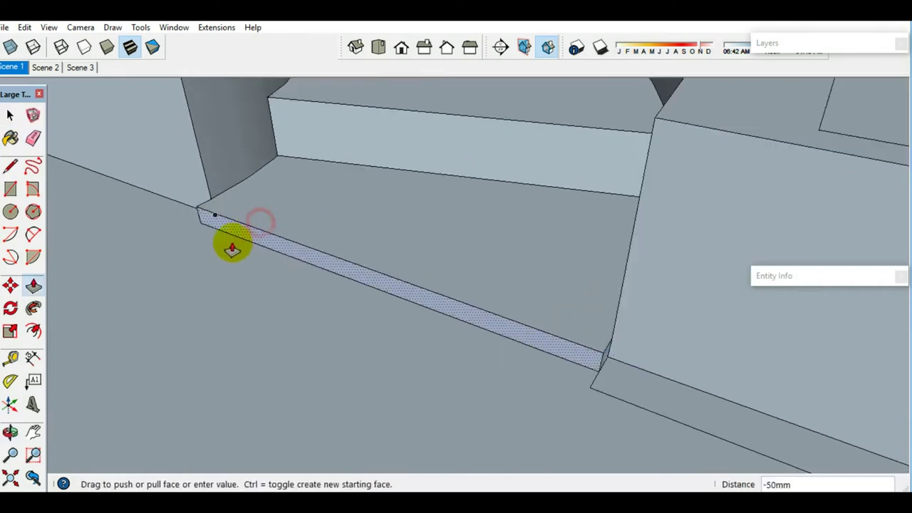
scroll(179, 299, down, 5)
key(space)
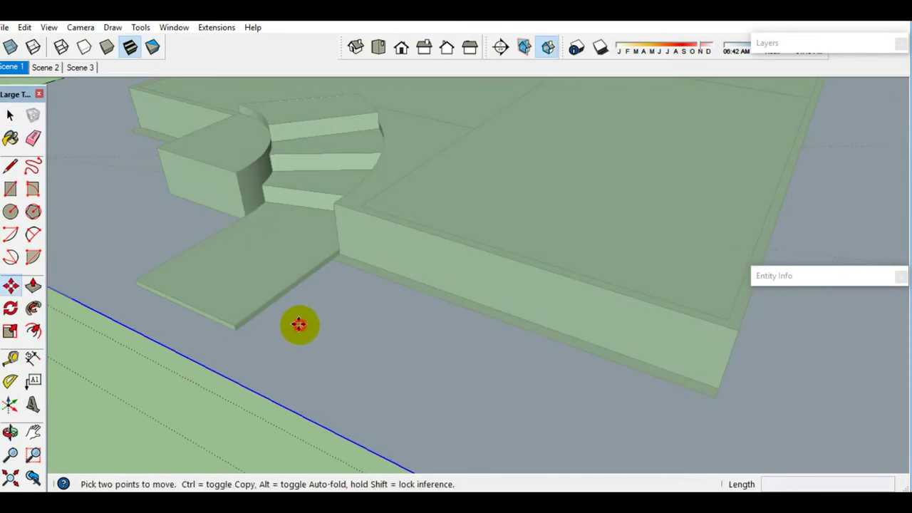
- Push the side face of the block beside the stairs back
key(space)
mouse_move(183, 421)
middle_down()
mouse_move(237, 336)
mouse_move(346, 268)
middle_up()
scroll(290, 258, up, 3)
key(e)
mouse_move(292, 258)
middle_down()
mouse_move(401, 270)
mouse_move(545, 250)
middle_up()
key(space)
click(564, 235)
click(346, 224)
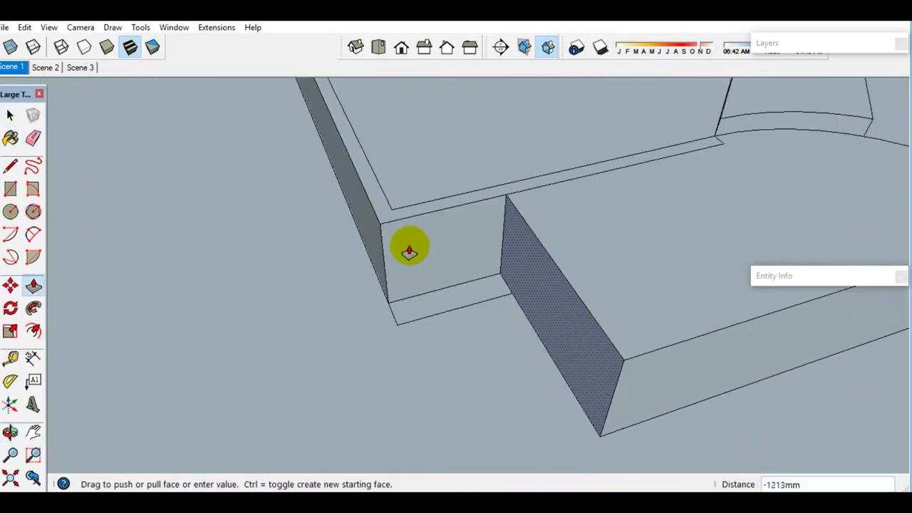
key(space)
mouse_move(346, 224)
middle_down()
mouse_move(497, 257)
mouse_move(363, 269)
mouse_move(342, 260)
mouse_move(411, 301)
middle_up()
- Push the block's front face back as far as allowed and select its top face
key(e)
key(space)
key(p)
click(523, 274)
middle_drag(498, 306, 389, 306)
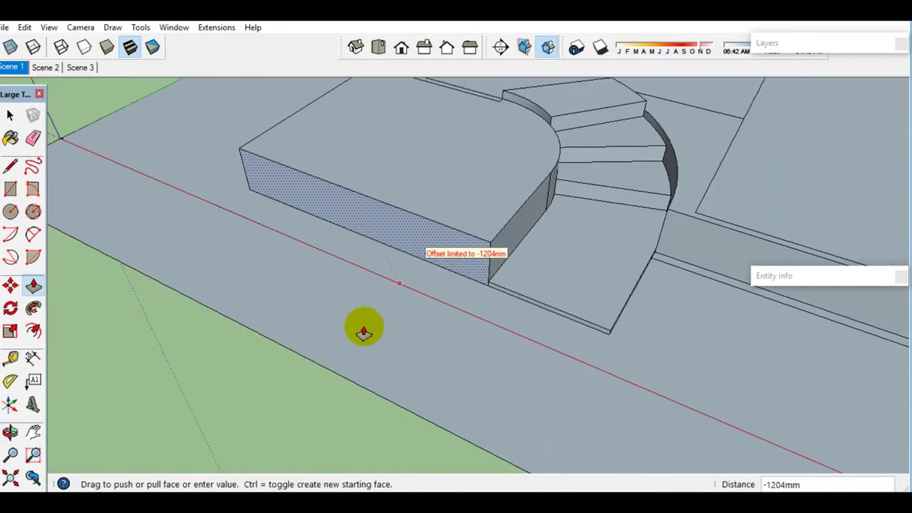
mouse_move(450, 274)
middle_down()
mouse_move(397, 407)
mouse_move(406, 342)
mouse_move(377, 335)
mouse_move(405, 340)
mouse_move(399, 358)
middle_up()
key(e)
key(space)
click(399, 358)
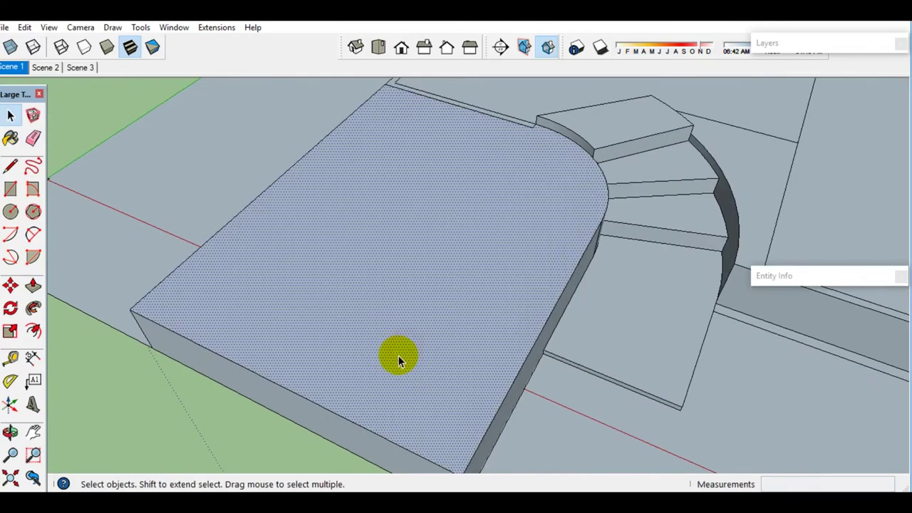
- Cancel the top-face offset and erase extra edges over the lowered area
key(space)
scroll(413, 378, up, 2)
key(space)
mouse_move(425, 353)
middle_down()
mouse_move(468, 179)
mouse_move(637, 297)
mouse_move(650, 205)
middle_up()
key(e)
key(space)
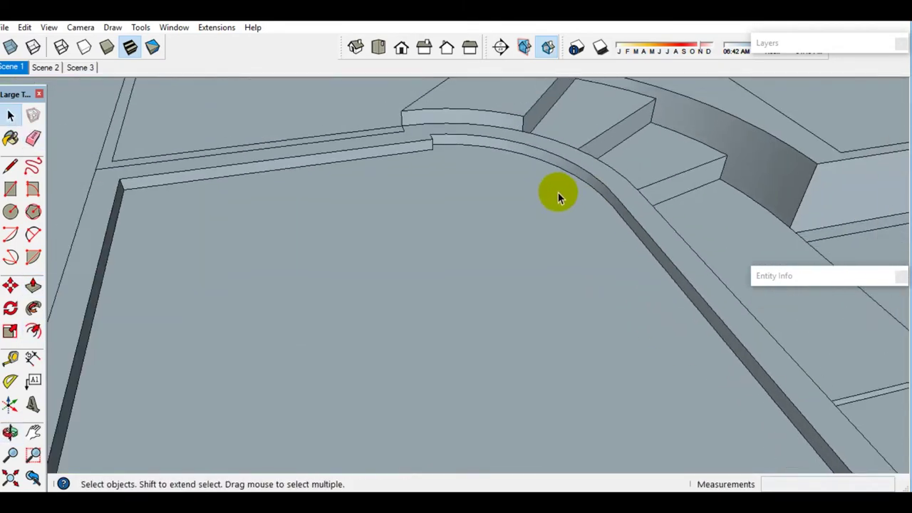
middle_drag(557, 192, 472, 224)
scroll(377, 203, down, 5)
middle_drag(377, 204, 456, 256)
scroll(419, 249, up, 5)
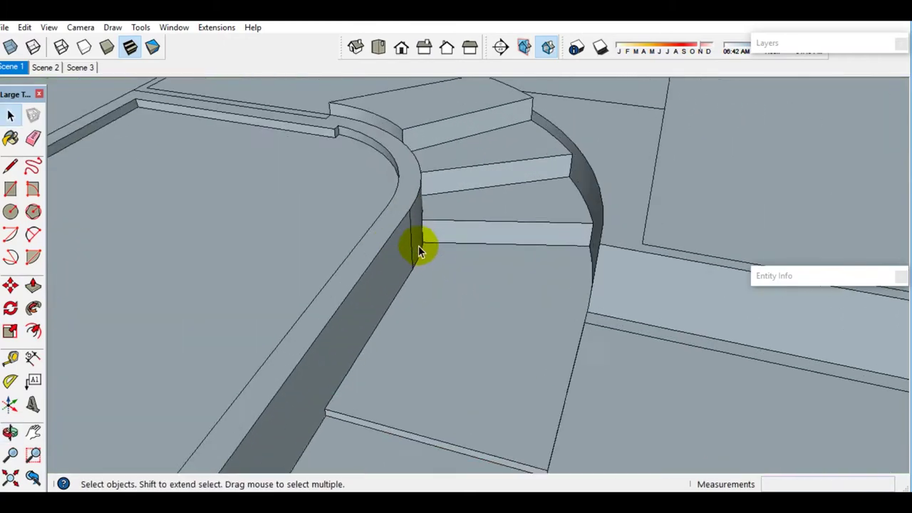
- Erase extra edges along the curved stairs and measure toward the stair end
key(e)
scroll(407, 238, down, 3)
middle_drag(406, 238, 549, 260)
scroll(549, 261, down, 2)
scroll(421, 311, up, 5)
mouse_move(421, 311)
middle_down()
mouse_move(524, 333)
mouse_move(529, 309)
middle_up()
scroll(521, 325, up, 3)
scroll(508, 342, up, 2)
key(t)
scroll(503, 327, up, 2)
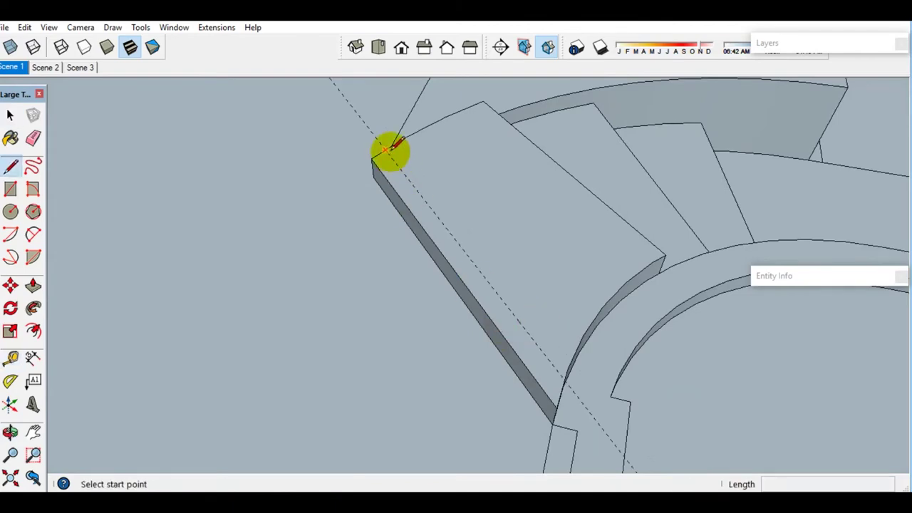
- Check the trimmed stair-end strip, then draw a 150mm × 150mm square on the ground
middle_drag(563, 403, 407, 333)
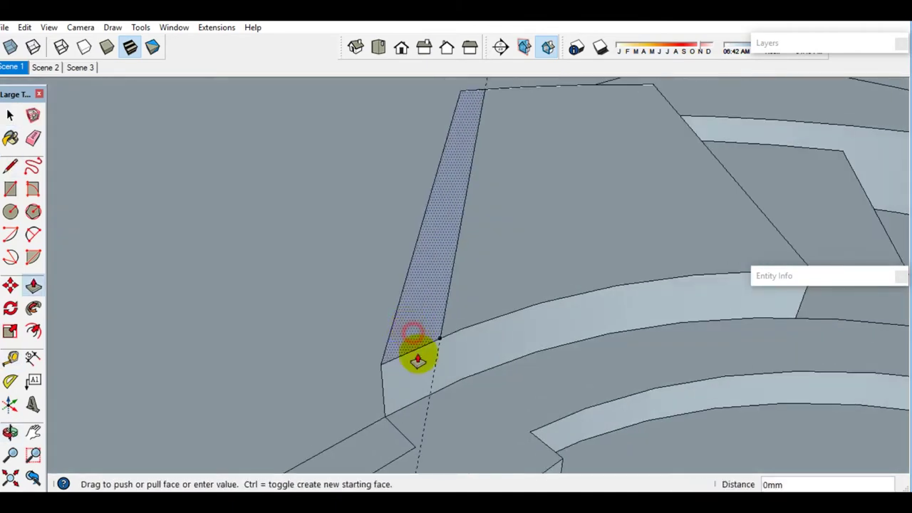
key(space)
mouse_move(386, 420)
middle_down()
mouse_move(504, 413)
mouse_move(535, 321)
mouse_move(513, 233)
middle_up()
key(space)
scroll(464, 248, down, 3)
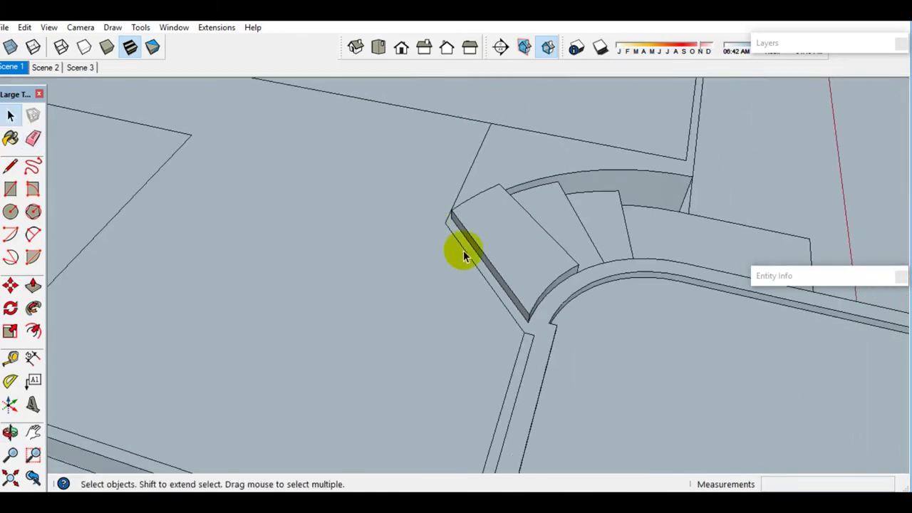
scroll(672, 432, down, 2)
mouse_move(672, 432)
middle_down()
mouse_move(460, 306)
mouse_move(493, 385)
mouse_move(508, 463)
middle_up()
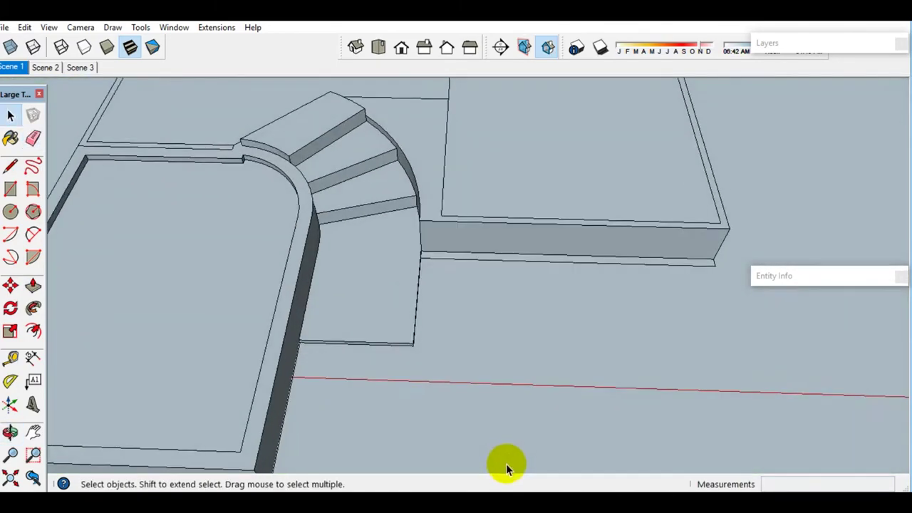
scroll(456, 325, up, 3)
key(r)
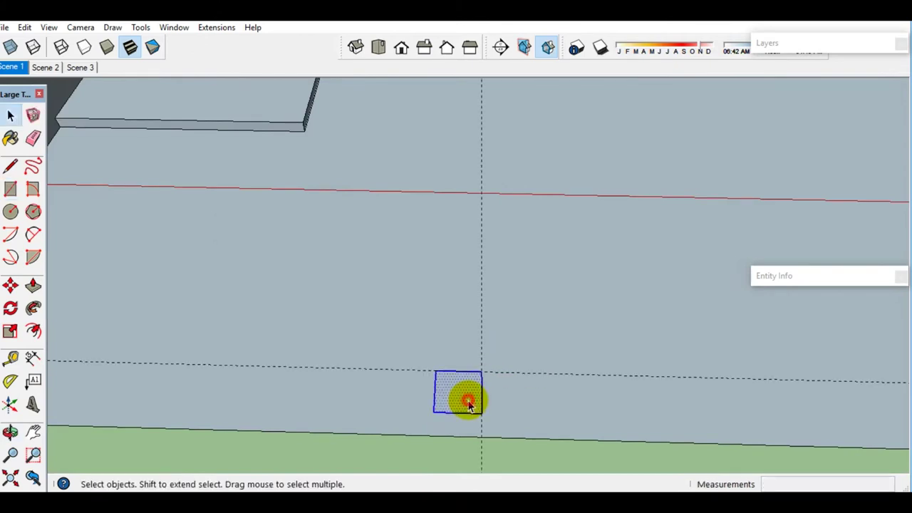
- Make the new square a group, then turn it into a component
scroll(460, 407, up, 2)
right_click(465, 403)
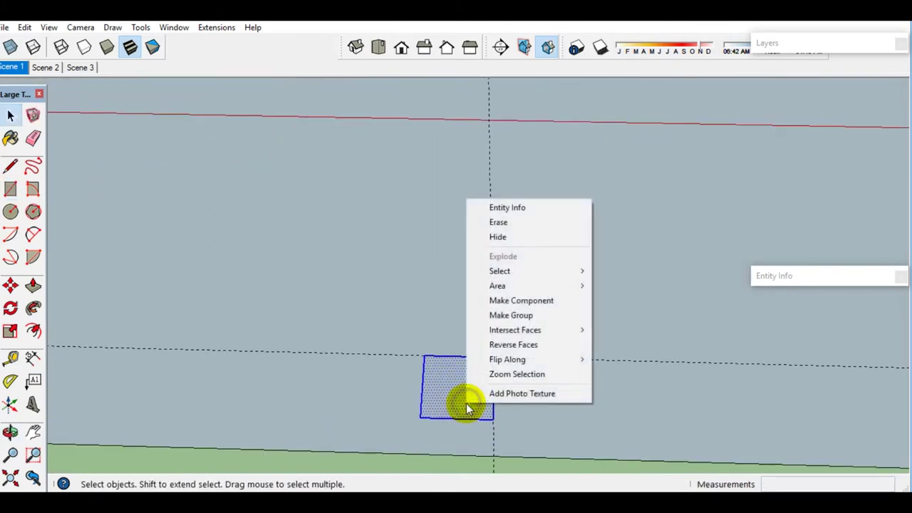
click(530, 321)
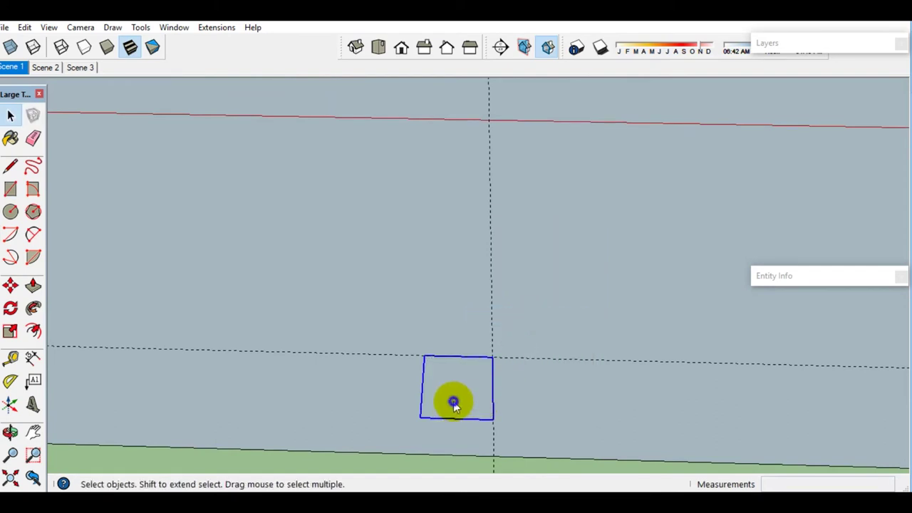
right_click(453, 408)
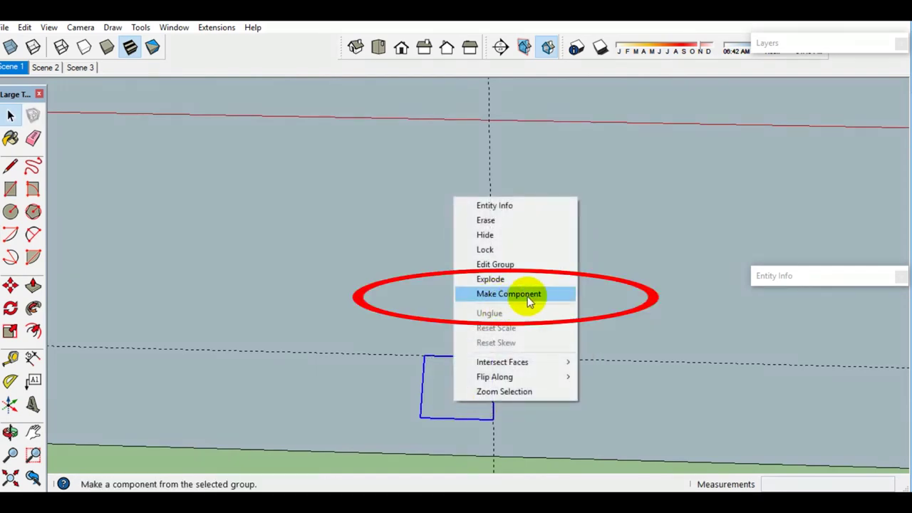
click(502, 331)
- Place a copy of the square beside the original
key(e)
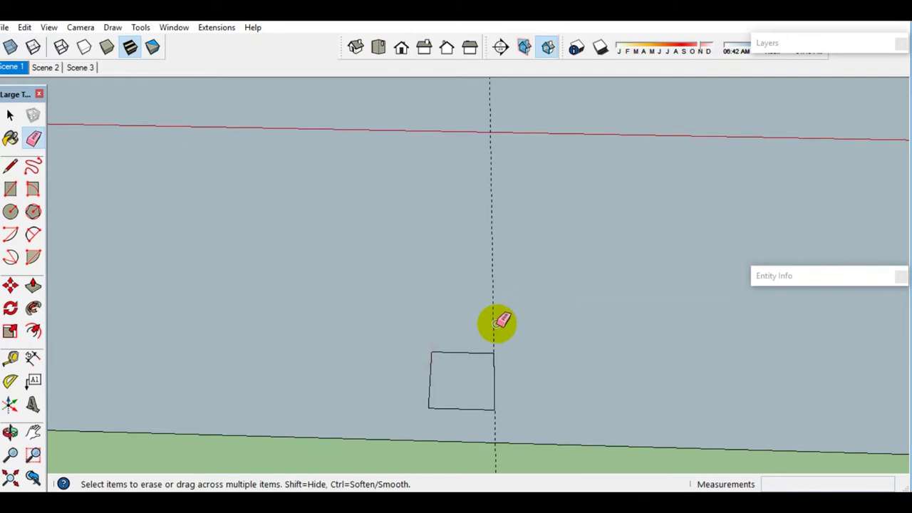
middle_drag(492, 322, 470, 375)
key(space)
click(421, 373)
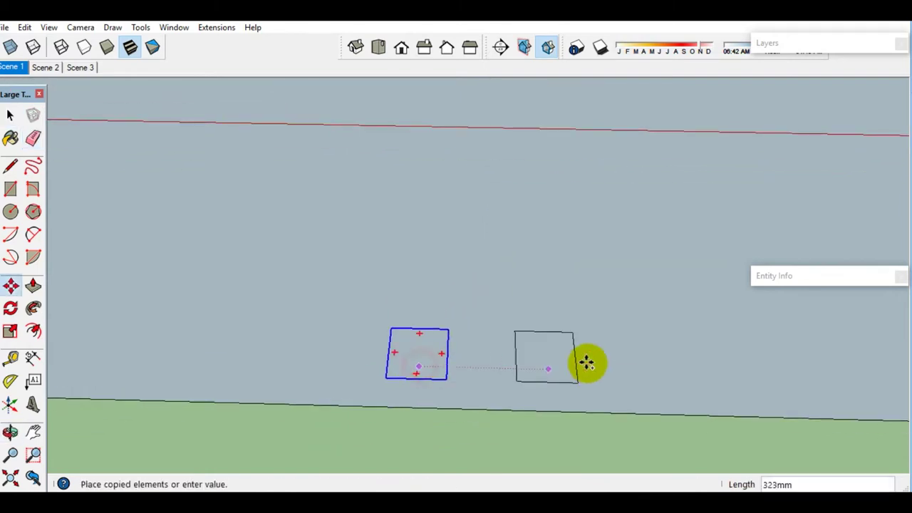
key(space)
middle_drag(605, 371, 539, 360)
- Make the copy unique and stretch it to 4.43 times its length
right_click(539, 360)
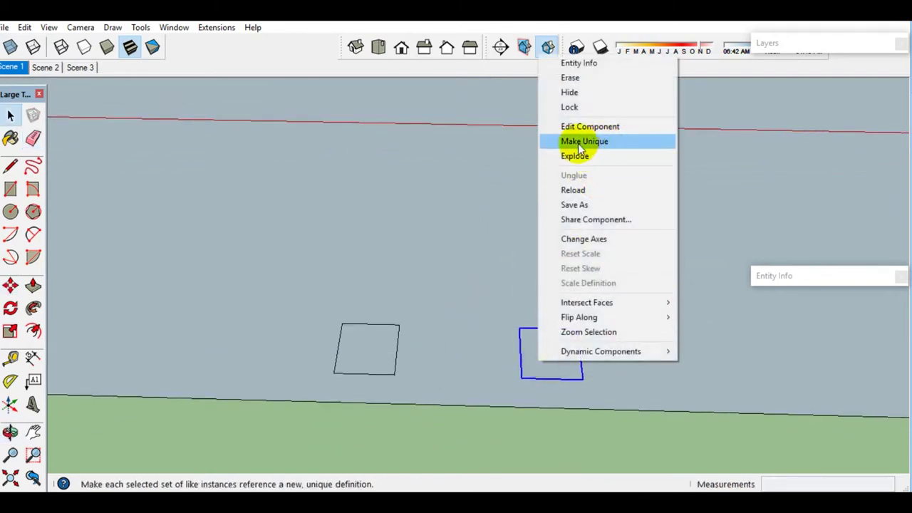
click(604, 142)
middle_drag(563, 228, 518, 308)
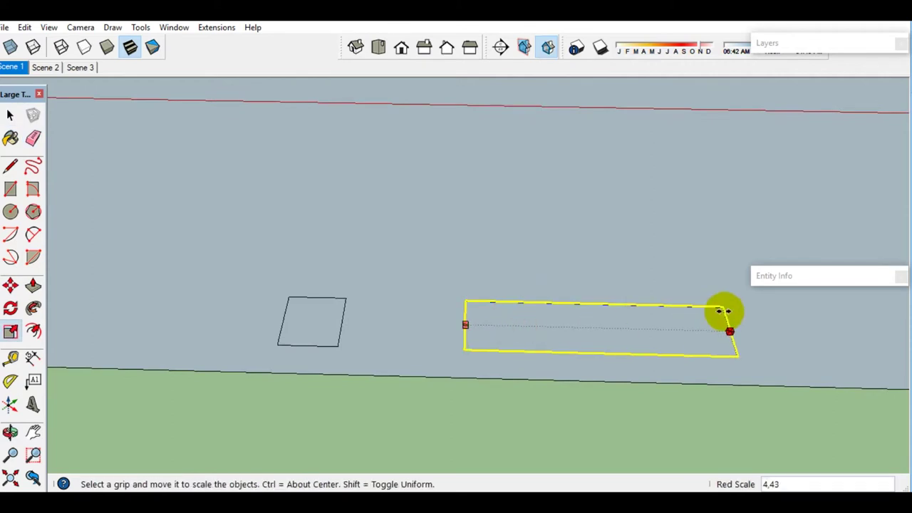
click(722, 311)
key(space)
mouse_move(647, 329)
middle_down()
mouse_move(543, 362)
mouse_move(463, 342)
mouse_move(382, 406)
middle_up()
- Copy the long piece, rotate it 90° and set it on the square's corner
key(m)
key(m)
key(ctrl)
click(383, 405)
click(392, 285)
key(q)
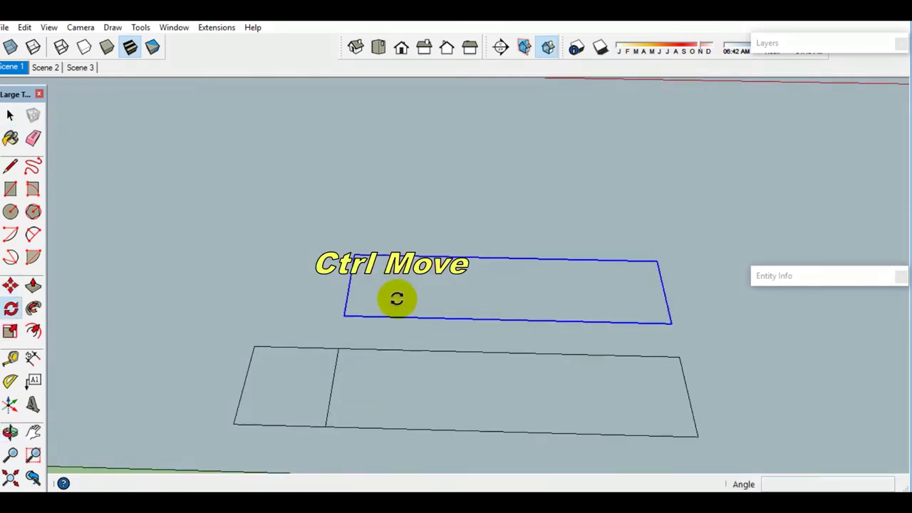
click(348, 284)
click(431, 285)
click(347, 284)
- Draw a diagonal mitre line across the corner square
middle_drag(318, 389, 285, 388)
key(l)
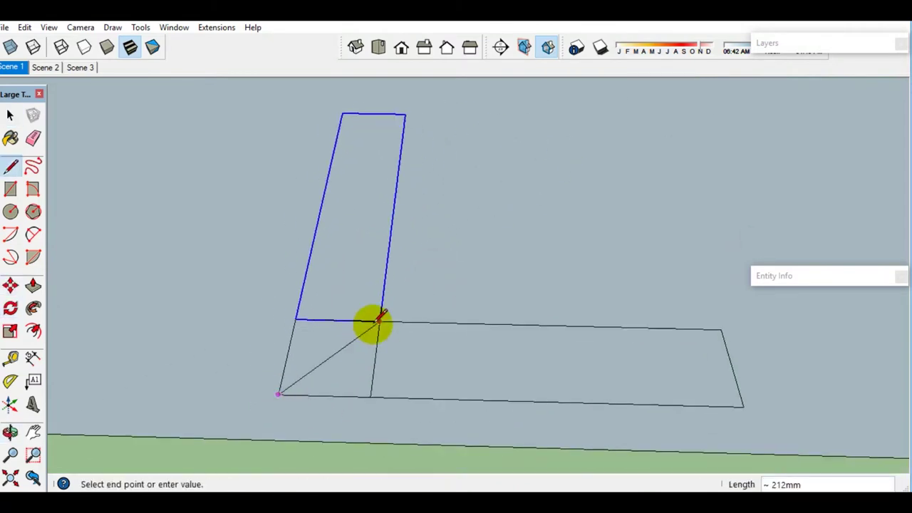
click(380, 318)
key(space)
scroll(344, 356, down, 1)
click(344, 357)
scroll(534, 317, down, 3)
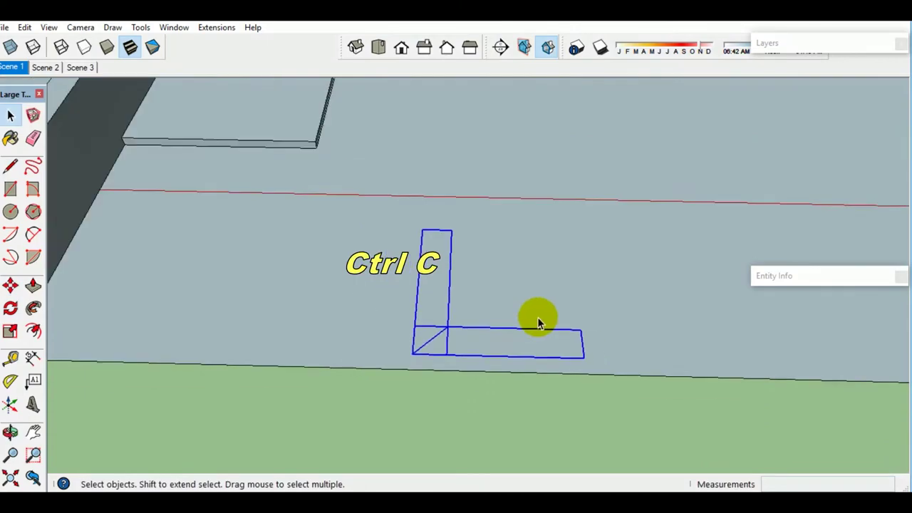
scroll(534, 310, down, 3)
middle_drag(533, 309, 686, 387)
scroll(421, 344, up, 3)
- Paint the floor face with the Translucent_Glass_Gray material
key(b)
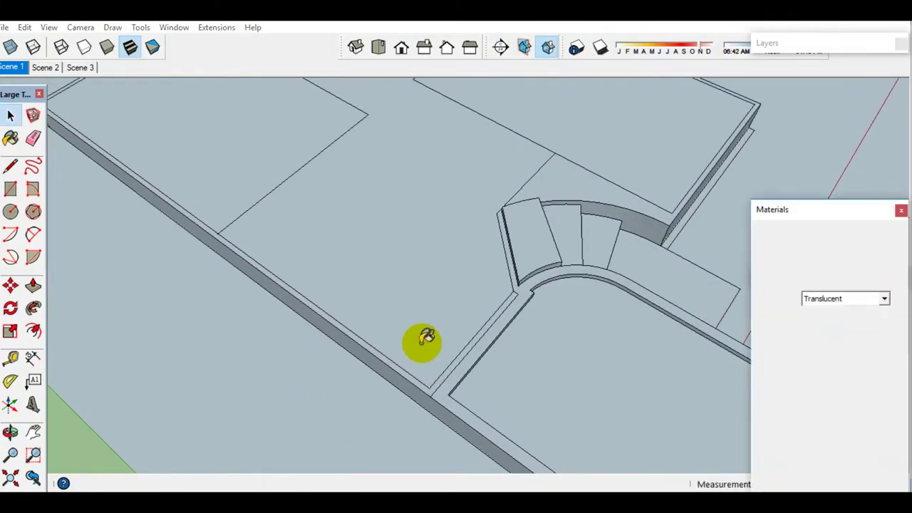
click(770, 362)
click(457, 352)
middle_drag(458, 352, 554, 166)
scroll(476, 254, down, 2)
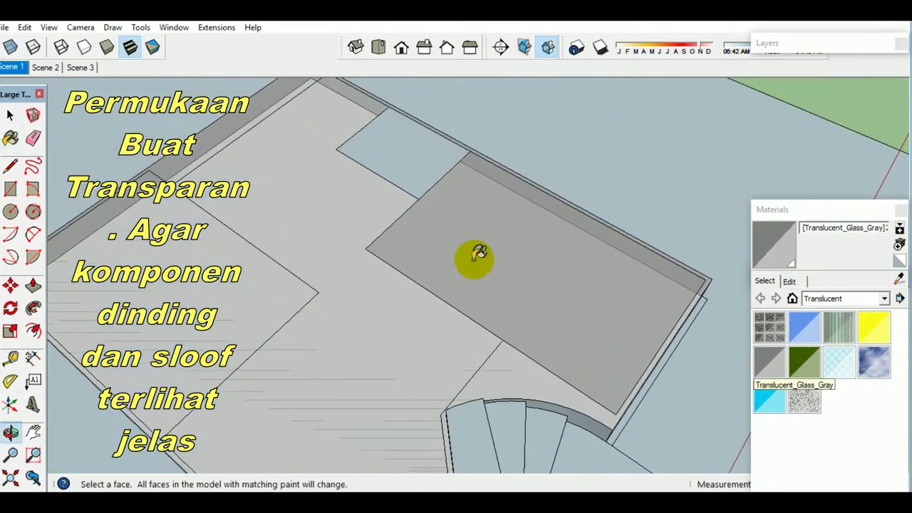
- Paste a copy of the L-shaped corner strip at the wall corner and stretch it along the wall
key(space)
scroll(417, 362, up, 3)
shift+middle_drag(417, 362, 352, 333)
key(ctrl+v)
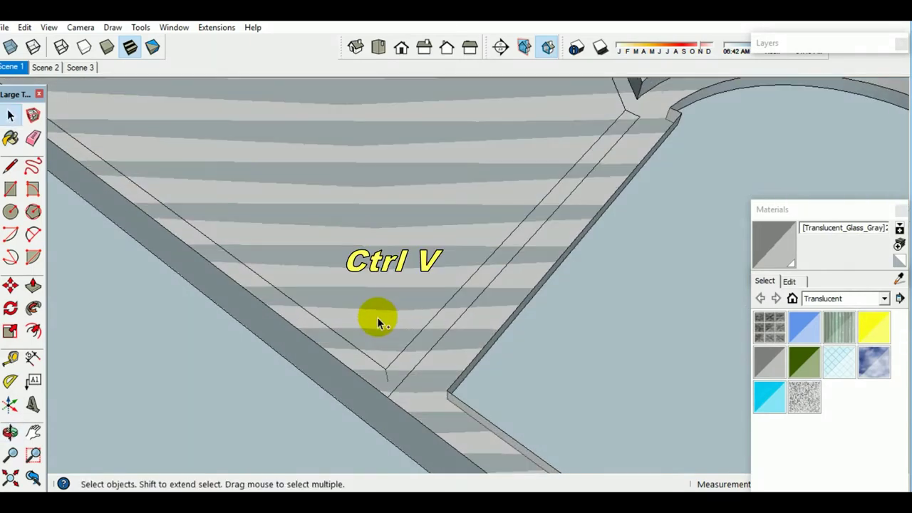
click(381, 366)
middle_drag(380, 366, 431, 321)
key(s)
drag(468, 287, 610, 204)
key(space)
mouse_move(610, 204)
middle_down()
mouse_move(340, 383)
mouse_move(551, 305)
middle_up()
- Paste two more copies of the corner strip near the wall corner
key(ctrl+v)
scroll(575, 265, up, 2)
mouse_move(554, 271)
middle_down()
mouse_move(461, 340)
mouse_move(385, 307)
middle_up()
key(ctrl+v)
- Place a pasted strip near the wall corner, then add another and shift it up and right
click(343, 258)
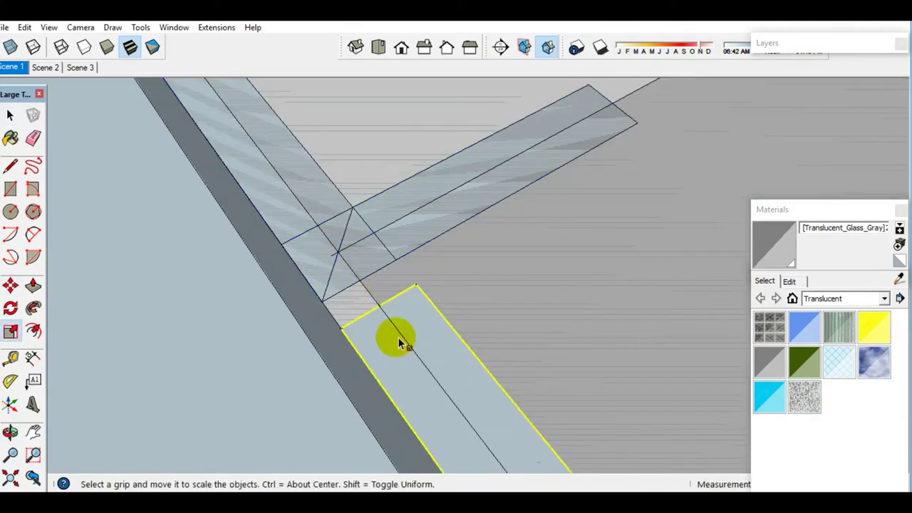
middle_drag(356, 280, 379, 313)
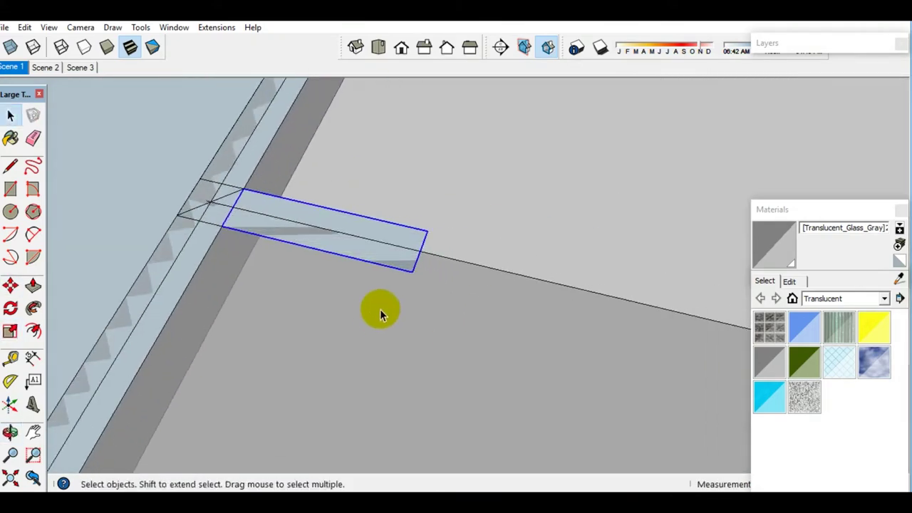
middle_drag(421, 251, 477, 281)
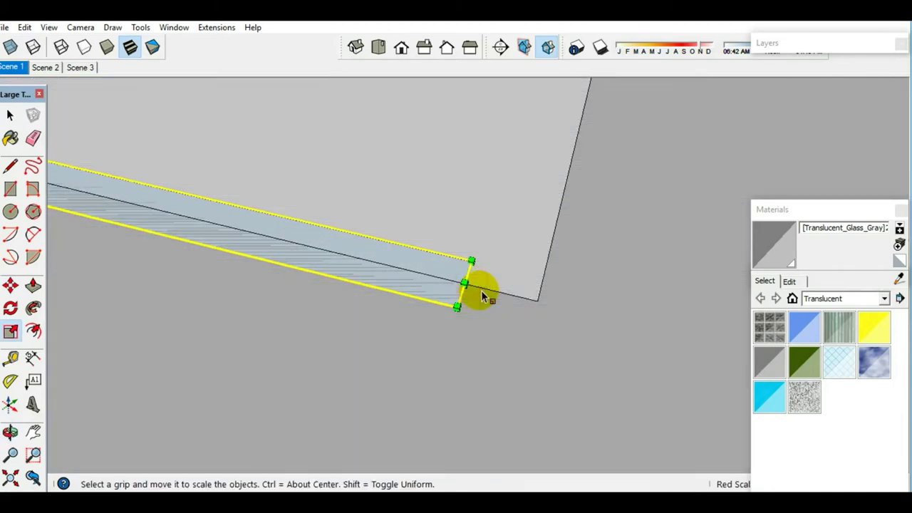
key(ctrl+v)
click(465, 323)
drag(463, 321, 475, 291)
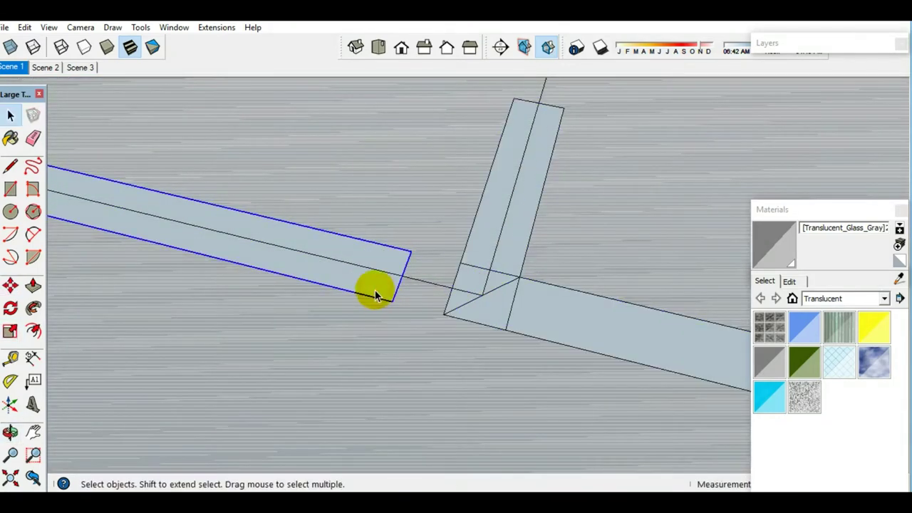
key(space)
click(465, 321)
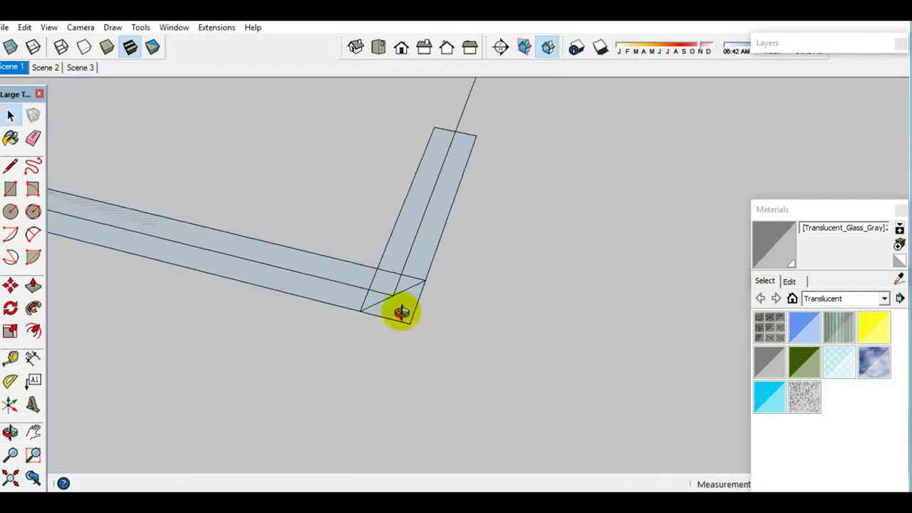
- Place a strip copy at the next corner and stretch it to reach the junction
middle_drag(401, 312, 317, 340)
scroll(235, 382, up, 3)
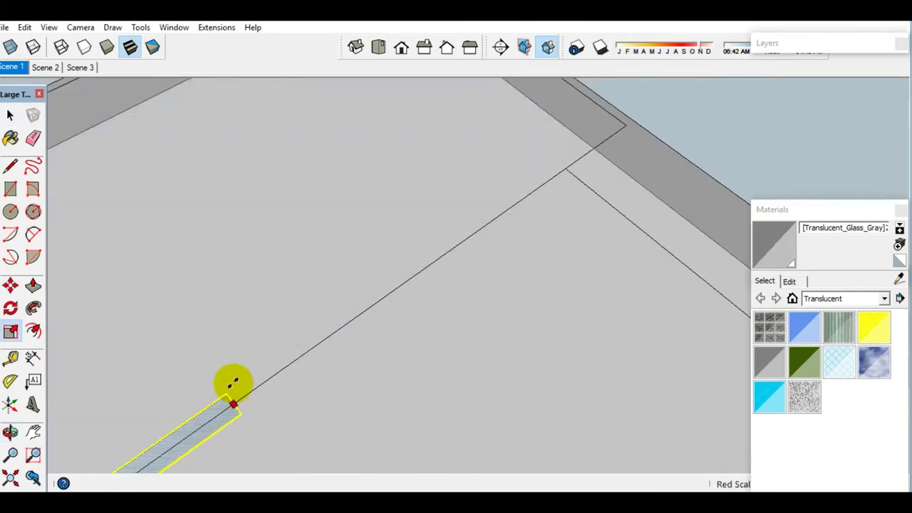
scroll(381, 309, up, 3)
shift+middle_drag(444, 271, 282, 388)
key(ctrl+v)
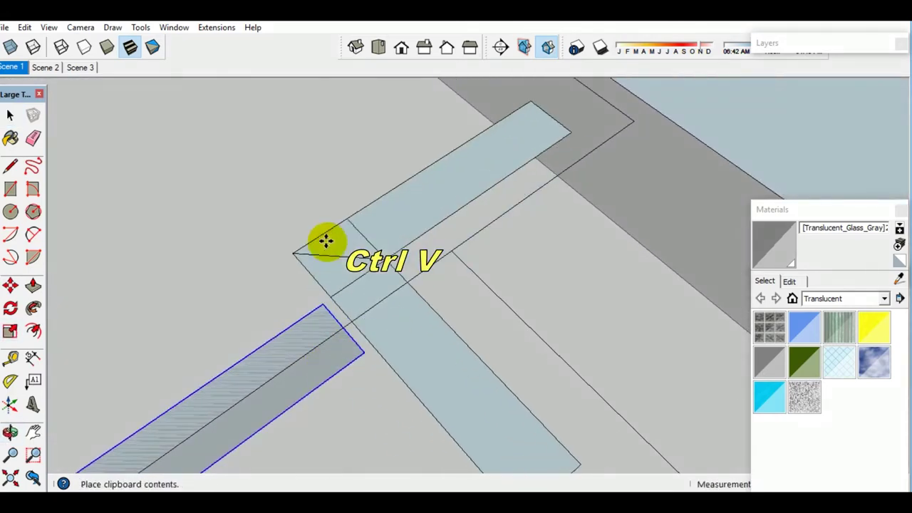
click(443, 253)
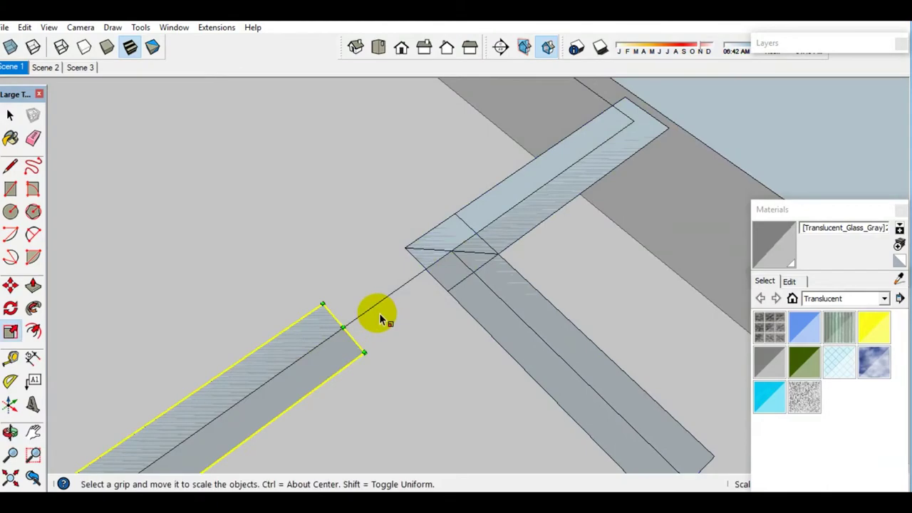
drag(343, 327, 417, 269)
key(space)
middle_drag(545, 316, 429, 256)
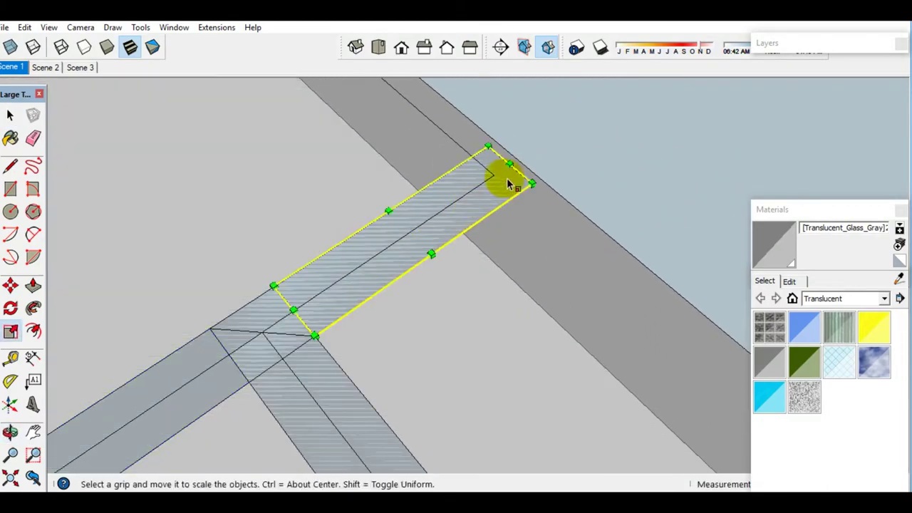
- Add another strip copy and stretch it as a long strip toward the wall corner
key(space)
mouse_move(447, 207)
middle_down()
mouse_move(537, 350)
mouse_move(326, 316)
mouse_move(269, 271)
mouse_move(406, 275)
middle_up()
key(space)
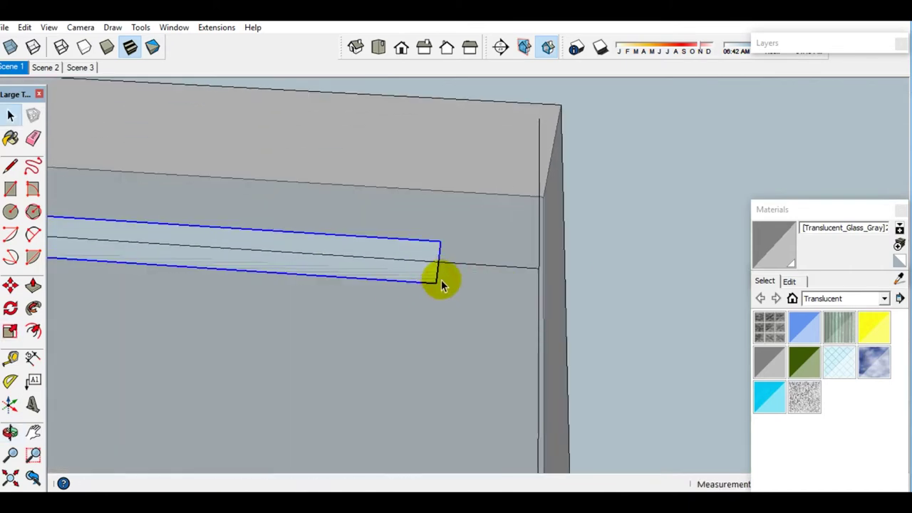
key(ctrl+v)
click(539, 269)
key(s)
drag(438, 265, 529, 264)
key(space)
mouse_move(529, 264)
middle_down()
mouse_move(375, 278)
mouse_move(451, 278)
middle_up()
- Rotate the strip about the corner so it runs along the adjoining wall
click(452, 279)
key(q)
click(387, 257)
click(506, 264)
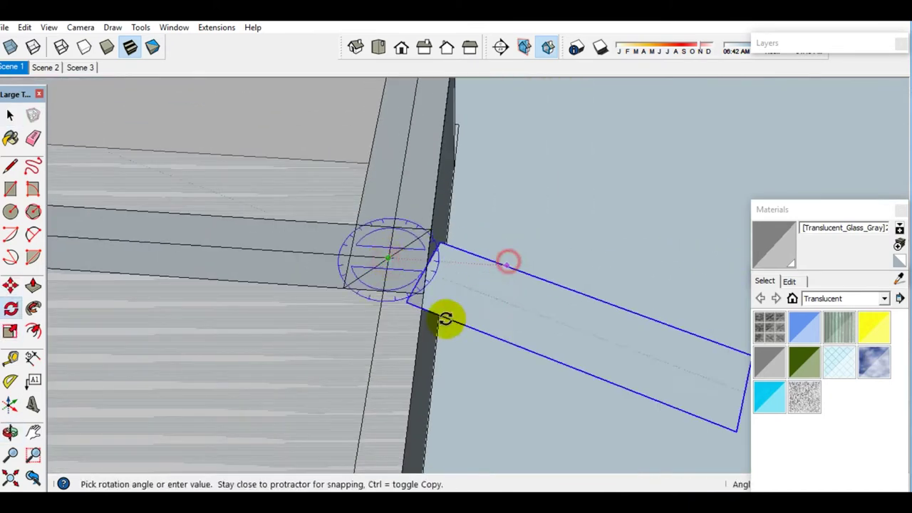
click(376, 346)
mouse_move(376, 346)
middle_down()
mouse_move(325, 315)
mouse_move(204, 420)
mouse_move(366, 240)
middle_up()
key(s)
scroll(372, 264, up, 3)
scroll(385, 257, up, 2)
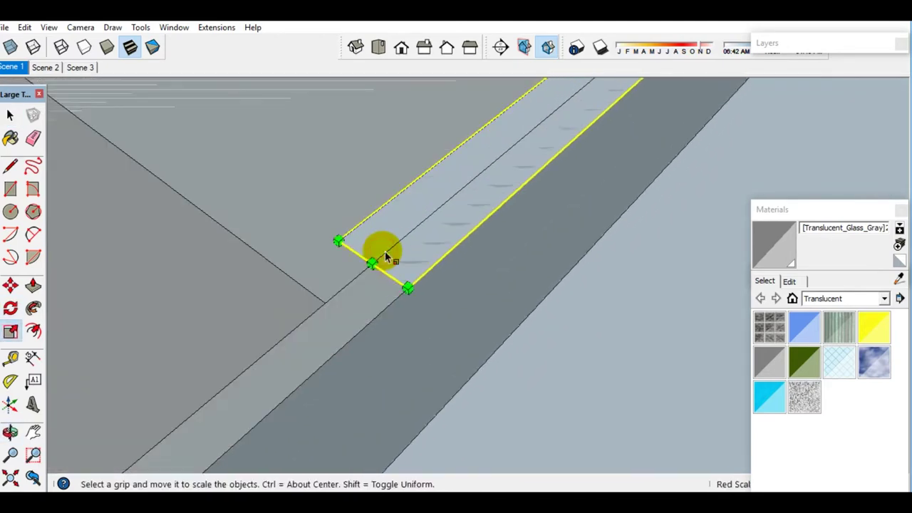
- Place one more strip copy at the junction and begin rotating it about that point
key(ctrl+v)
click(385, 283)
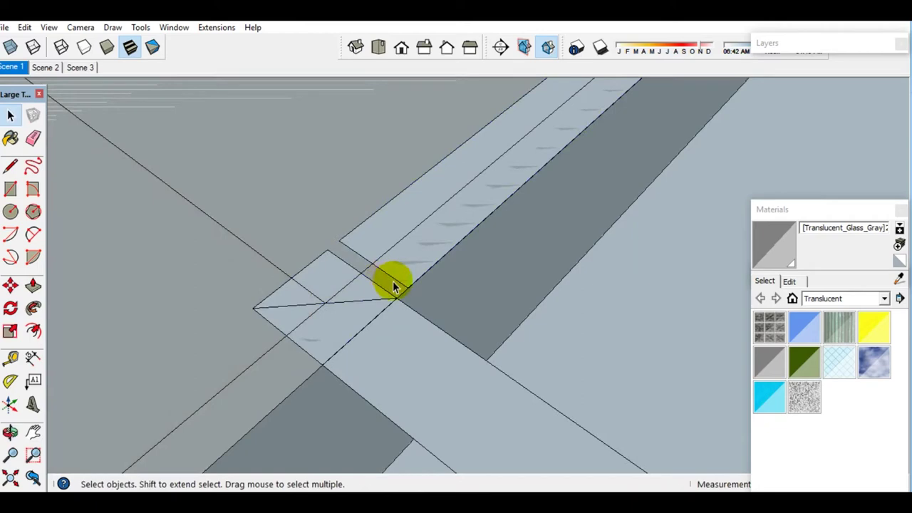
click(401, 265)
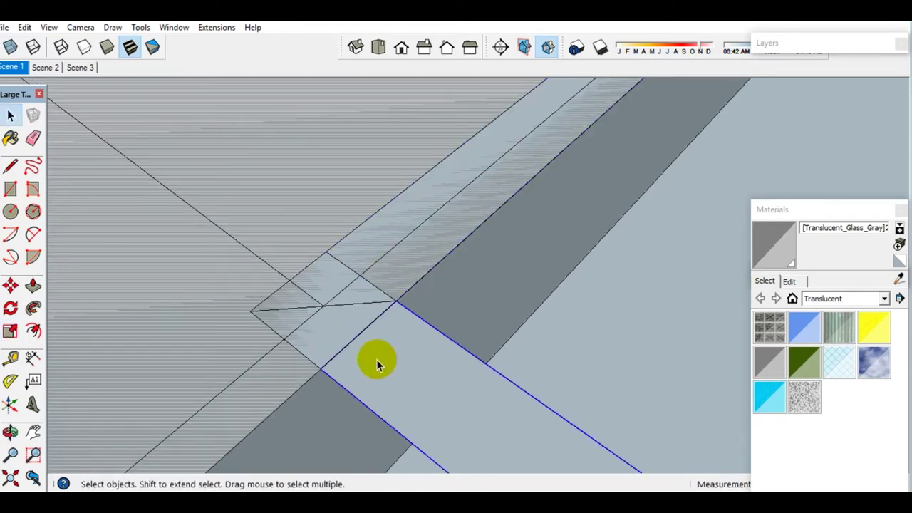
click(325, 310)
- Rotate the strip to point down-left, then scale it much longer along the wall
click(324, 313)
click(252, 360)
click(279, 271)
key(space)
mouse_move(264, 336)
middle_down()
mouse_move(340, 178)
mouse_move(352, 299)
mouse_move(356, 258)
middle_up()
key(s)
click(357, 259)
click(269, 299)
key(space)
middle_drag(269, 299, 340, 306)
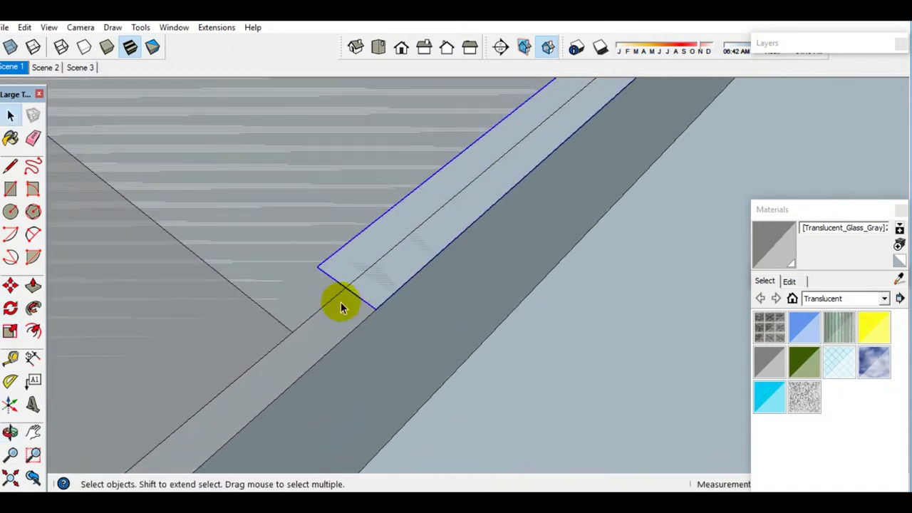
- Paste a strip copy, turn it 180° about the junction, and add a copy turned 90°
key(ctrl+v)
click(356, 319)
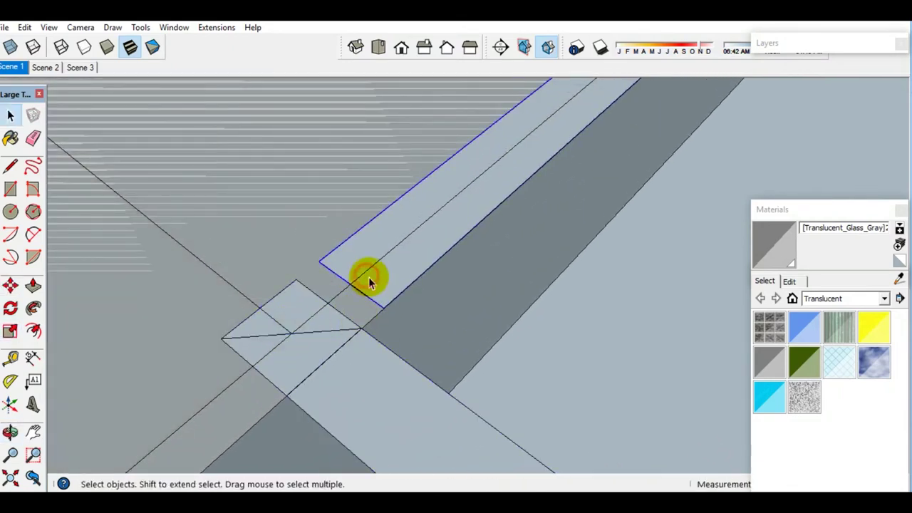
key(q)
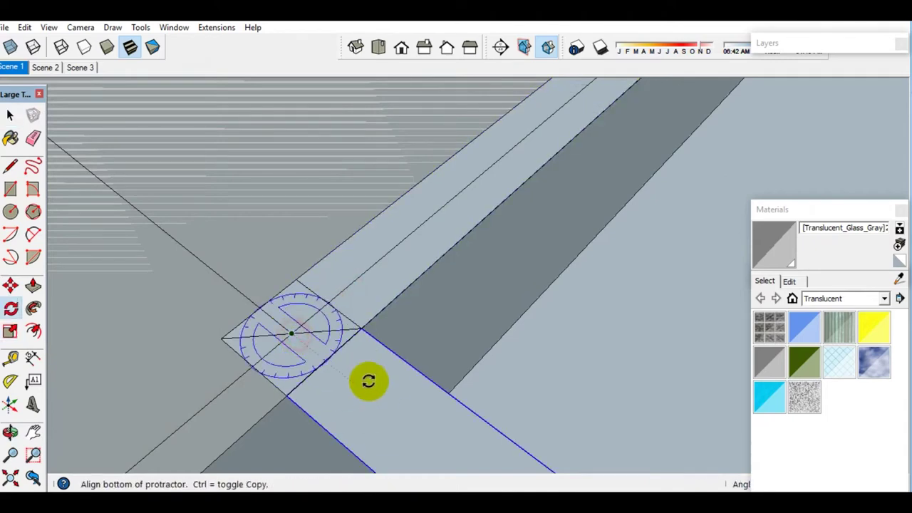
click(368, 381)
click(255, 366)
click(228, 385)
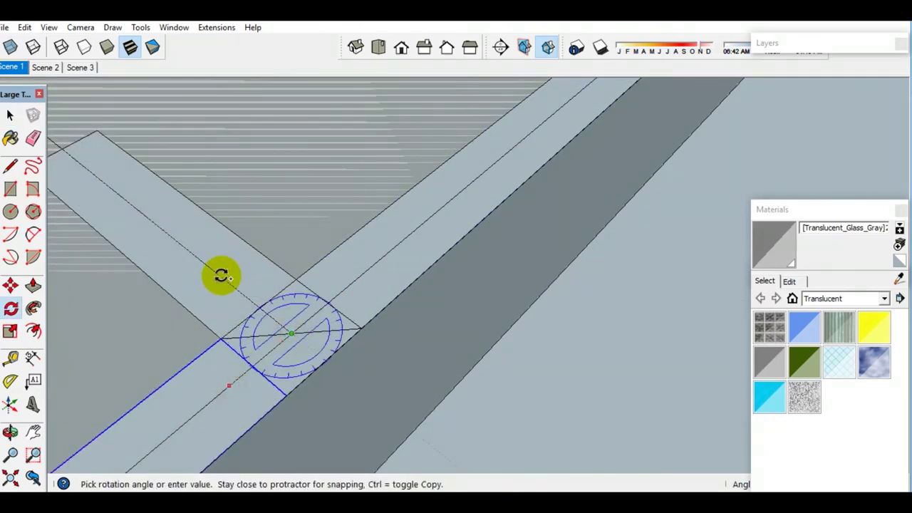
click(220, 271)
key(space)
- Stretch that strip along the edge so it reaches the corner
middle_drag(362, 281, 339, 303)
scroll(285, 342, down, 3)
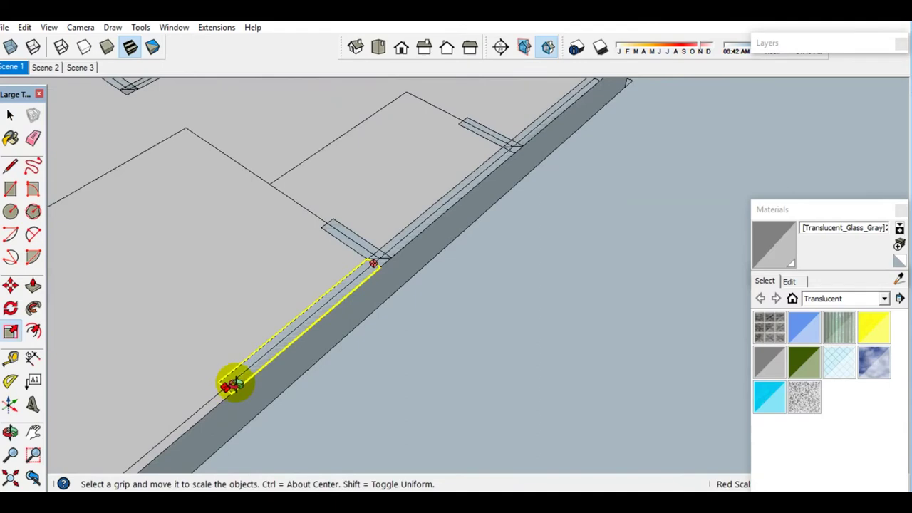
middle_drag(244, 401, 326, 346)
click(342, 349)
scroll(343, 349, down, 2)
- Paste another strip and rotate it around the corner point to lie along the wall edge
key(ctrl+v)
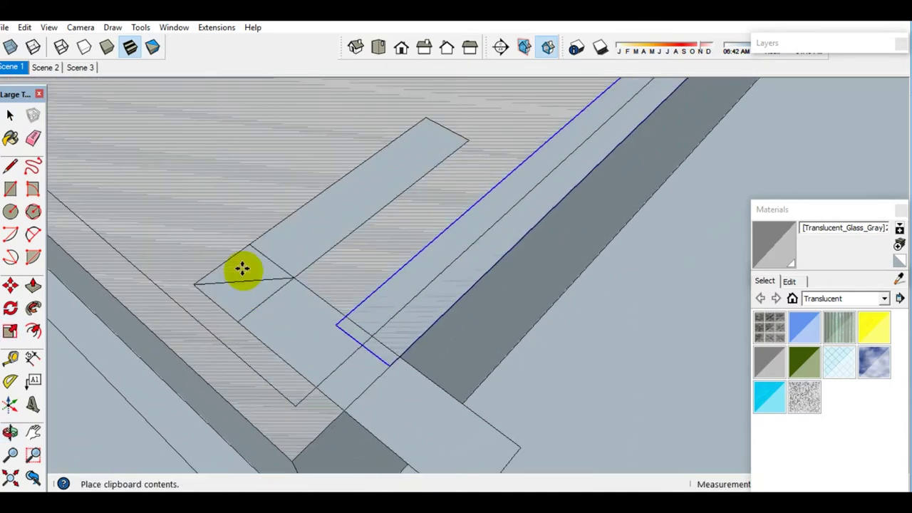
key(s)
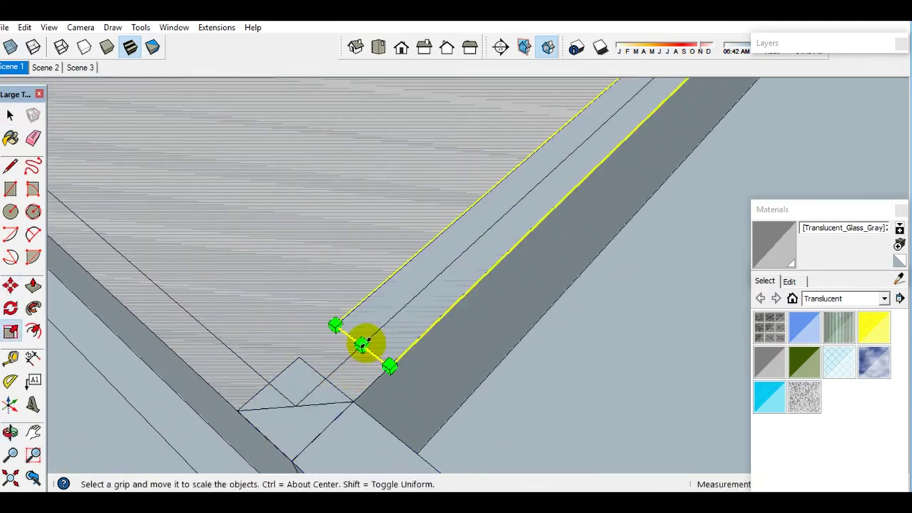
key(space)
key(q)
drag(298, 392, 324, 413)
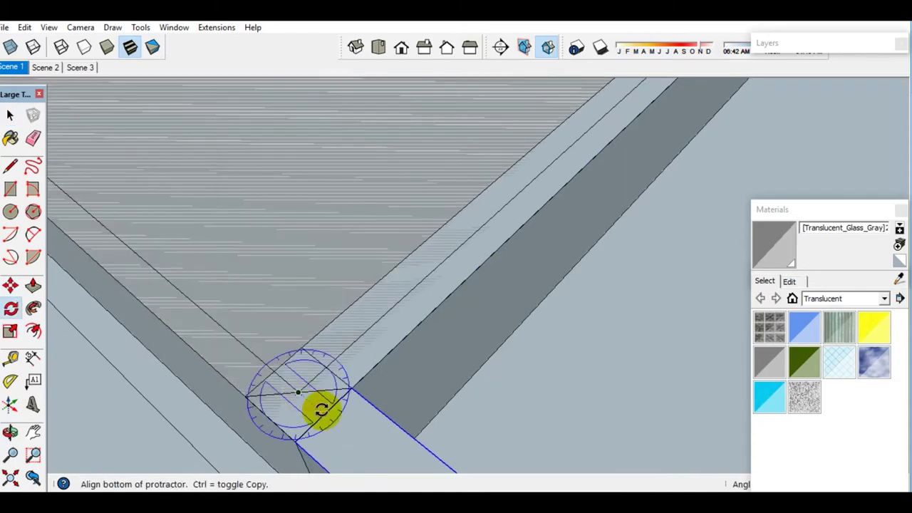
click(264, 372)
key(space)
middle_drag(227, 331, 484, 400)
key(space)
mouse_move(428, 348)
middle_down()
mouse_move(525, 358)
mouse_move(372, 291)
mouse_move(430, 389)
middle_up()
- Paste a strip at the next corner, reposition it, and select the lower strip
key(ctrl+v)
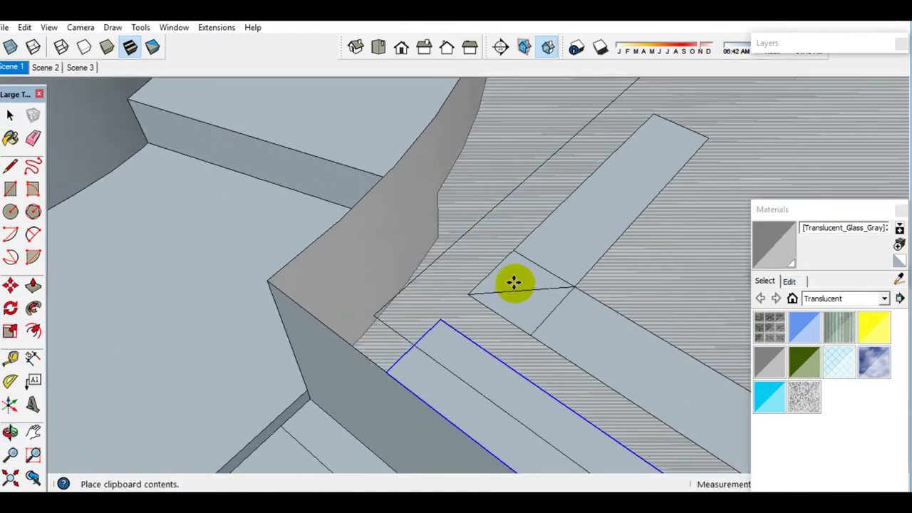
click(520, 289)
key(space)
mouse_move(503, 297)
middle_down()
mouse_move(509, 318)
mouse_move(446, 266)
middle_up()
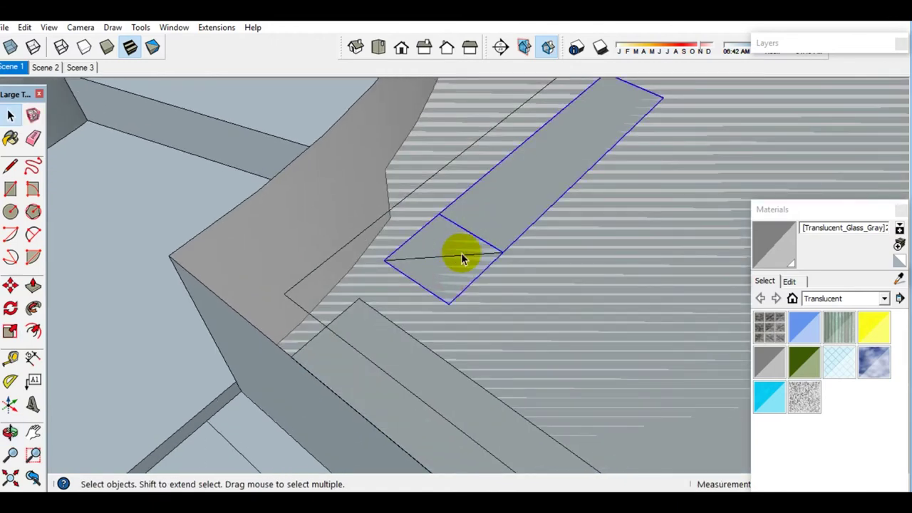
click(440, 256)
key(space)
click(355, 365)
key(space)
mouse_move(327, 328)
middle_down()
mouse_move(305, 387)
mouse_move(347, 361)
middle_up()
- Copy the strip, lengthen it to the intersection, and add a rotated up-left arm at the junction
middle_drag(398, 302, 376, 443)
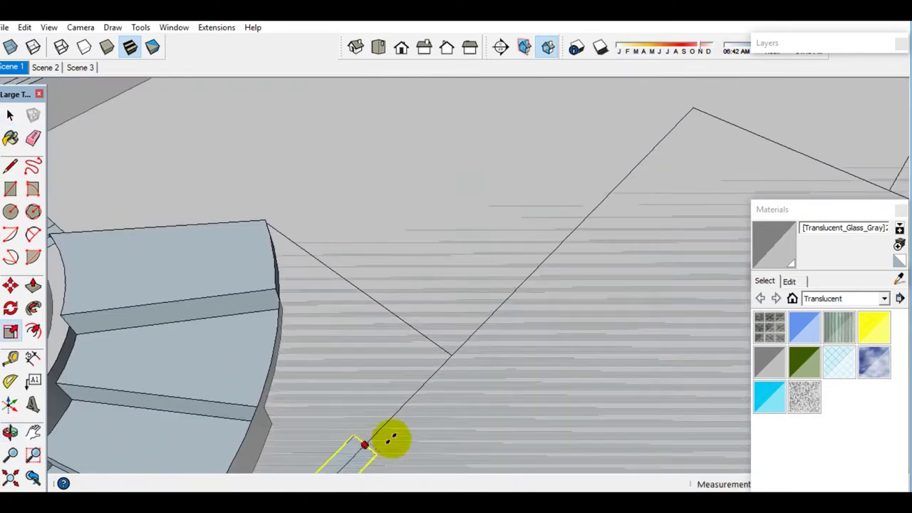
scroll(444, 362, up, 5)
key(space)
key(ctrl+c)
key(ctrl+v)
click(473, 326)
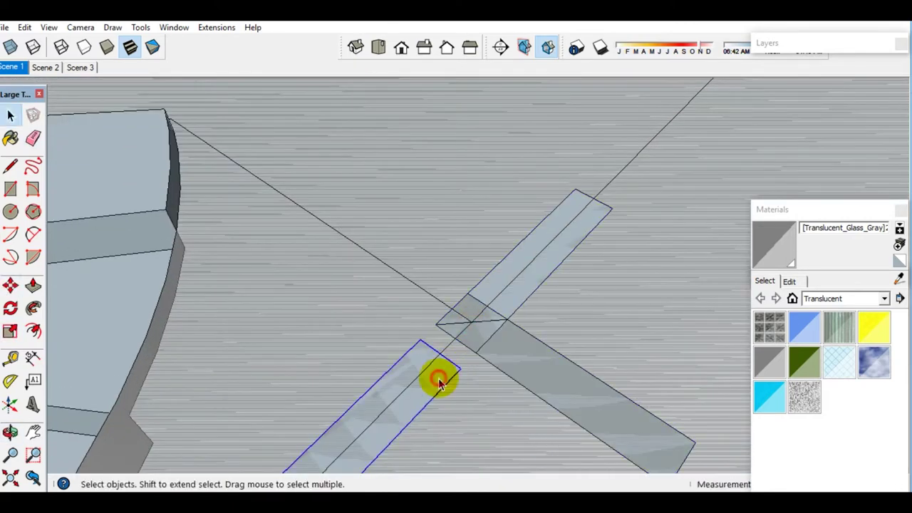
drag(437, 361, 454, 339)
click(507, 337)
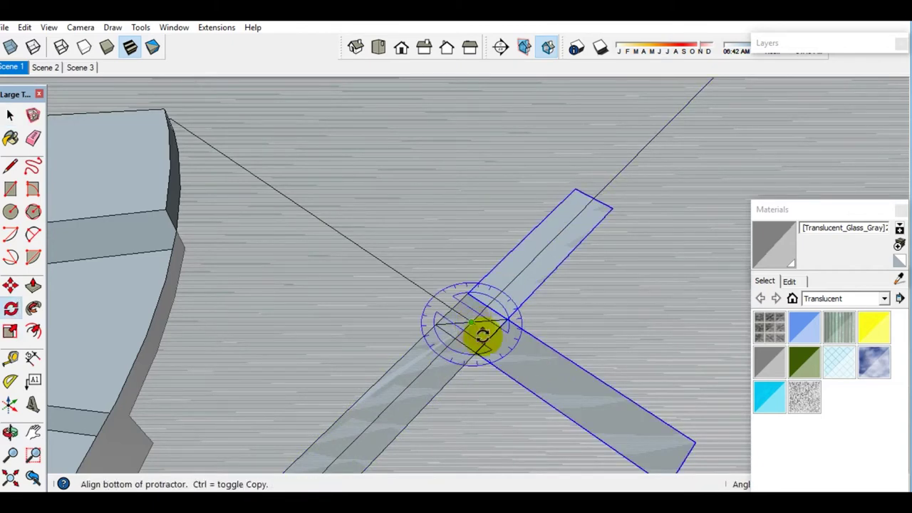
click(478, 332)
click(490, 293)
key(space)
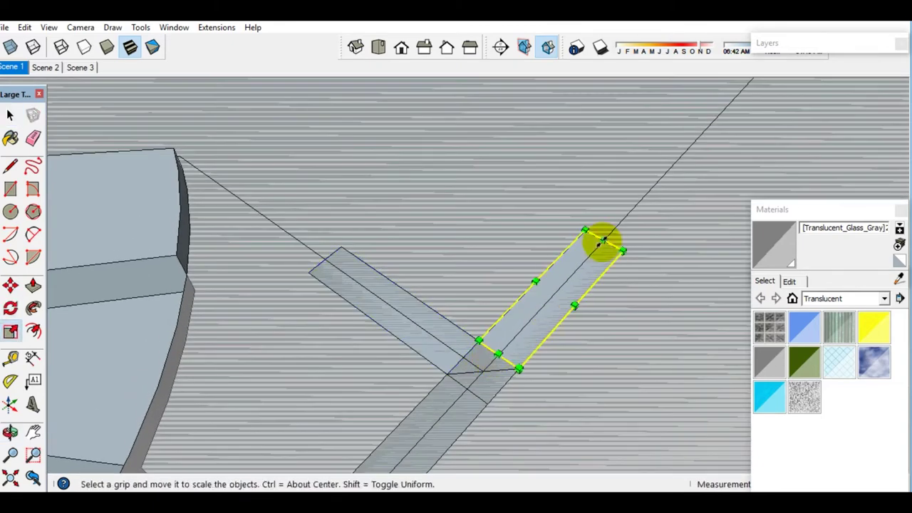
mouse_move(570, 252)
middle_down()
mouse_move(545, 261)
mouse_move(503, 299)
middle_up()
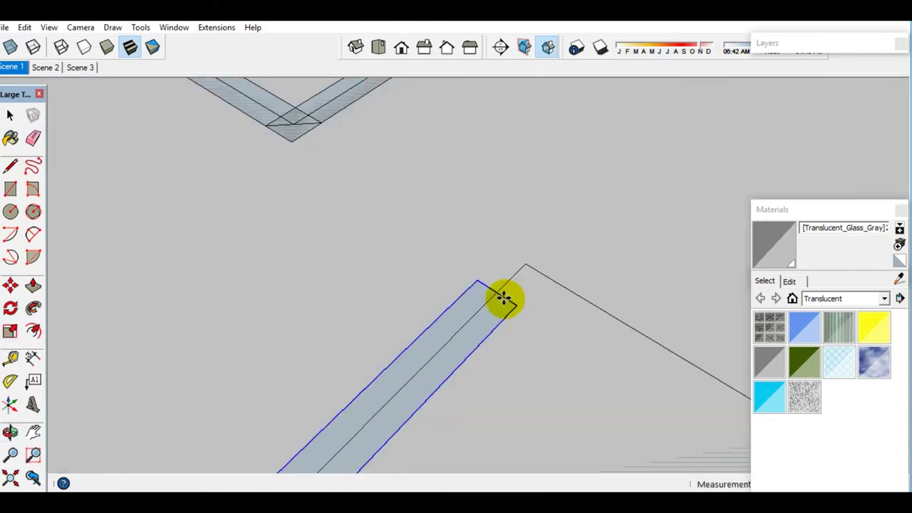
- Paste a strip as a corner piece and scale it to fit
key(ctrl+v)
click(520, 260)
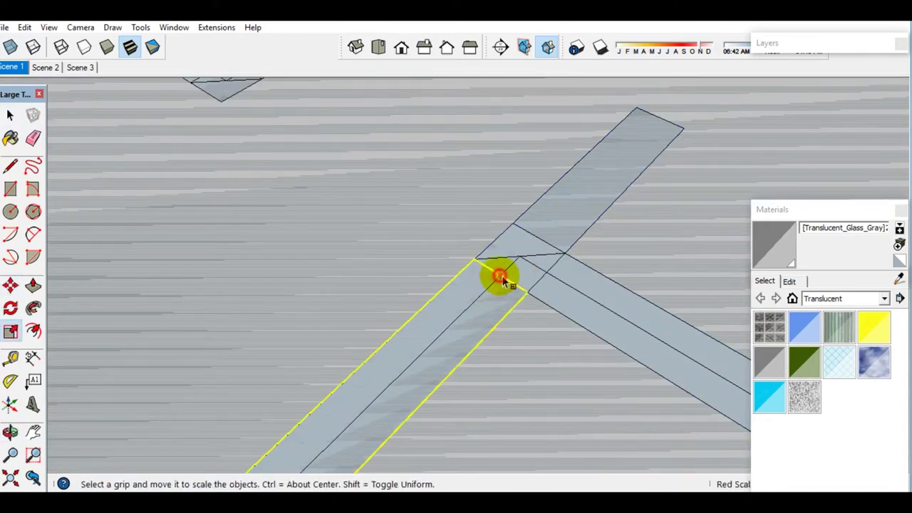
key(space)
scroll(495, 271, down, 2)
scroll(520, 360, down, 2)
key(s)
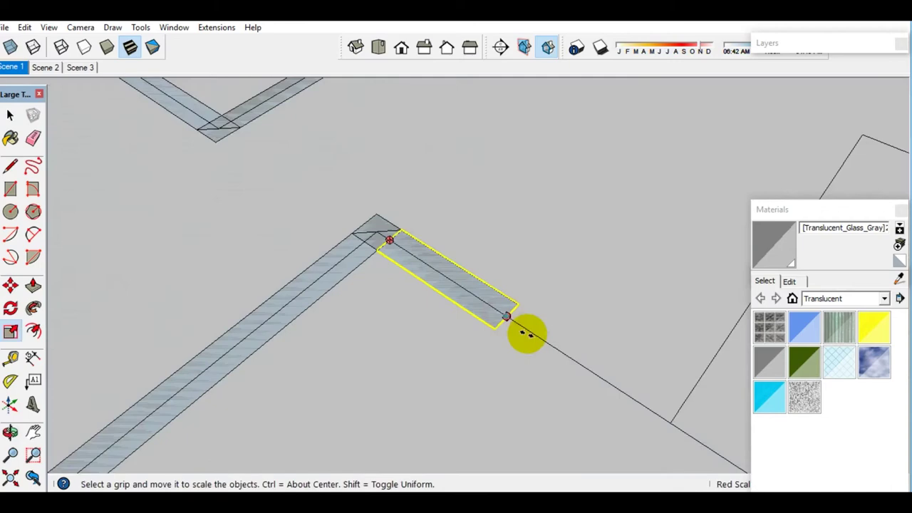
scroll(525, 331, up, 2)
key(space)
- Paste a strip copy at the lower right and scale it to fit
key(ctrl+v)
scroll(507, 362, down, 1)
click(506, 362)
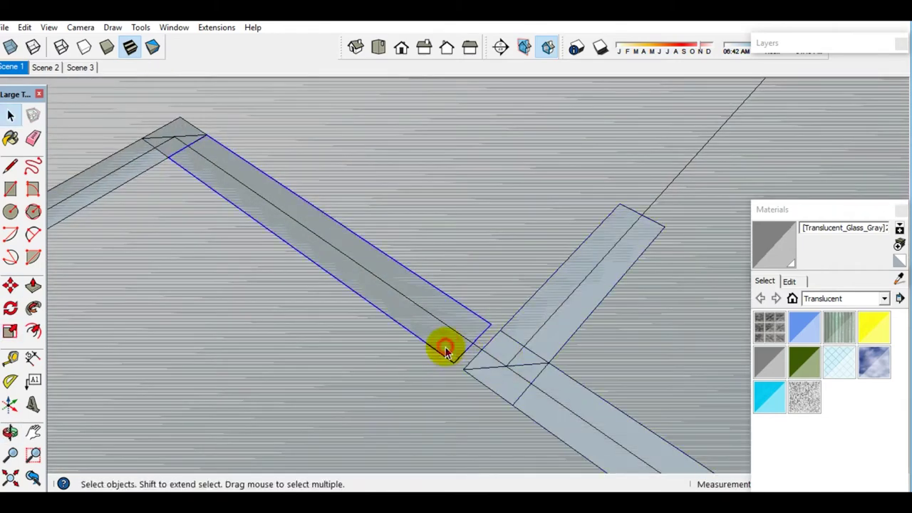
key(space)
scroll(427, 369, up, 2)
key(s)
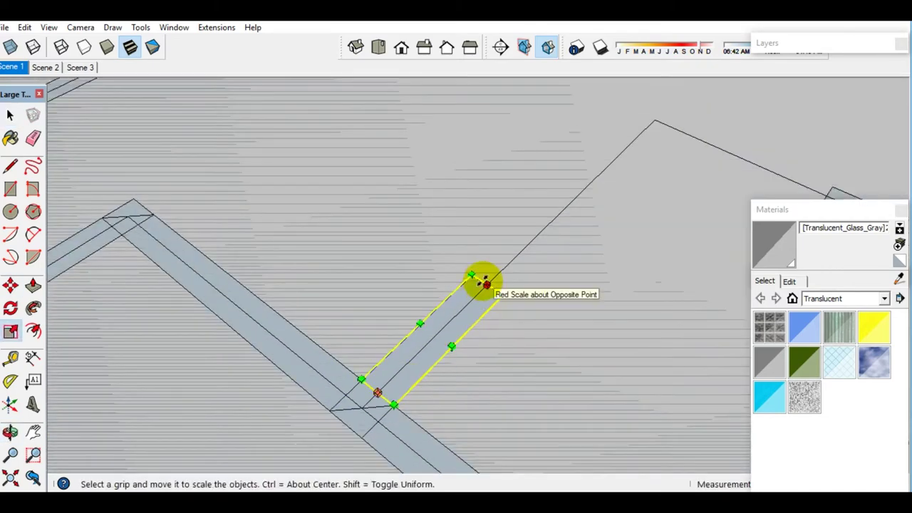
scroll(433, 326, up, 2)
scroll(434, 326, up, 1)
key(space)
scroll(376, 386, down, 3)
- Place another strip at the corner, undo overlapping pieces, and stretch it to the corner
key(ctrl+v)
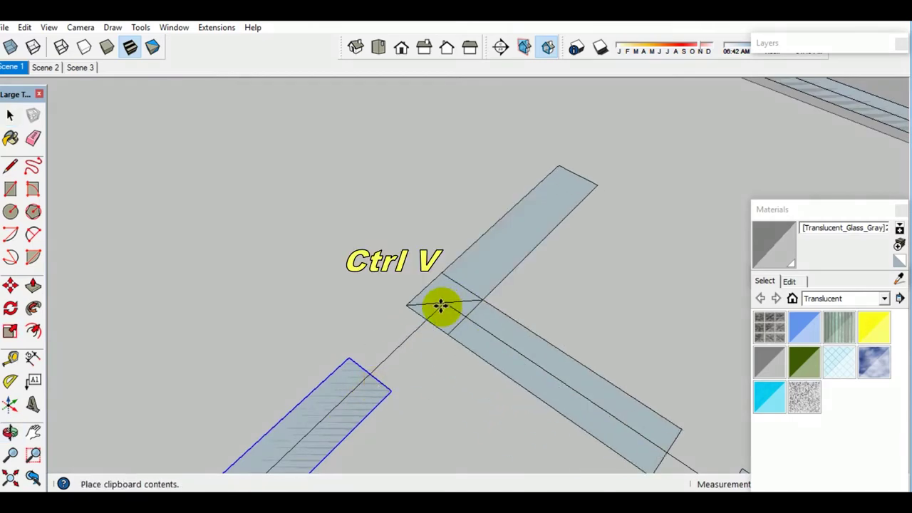
click(442, 304)
key(ctrl+z)
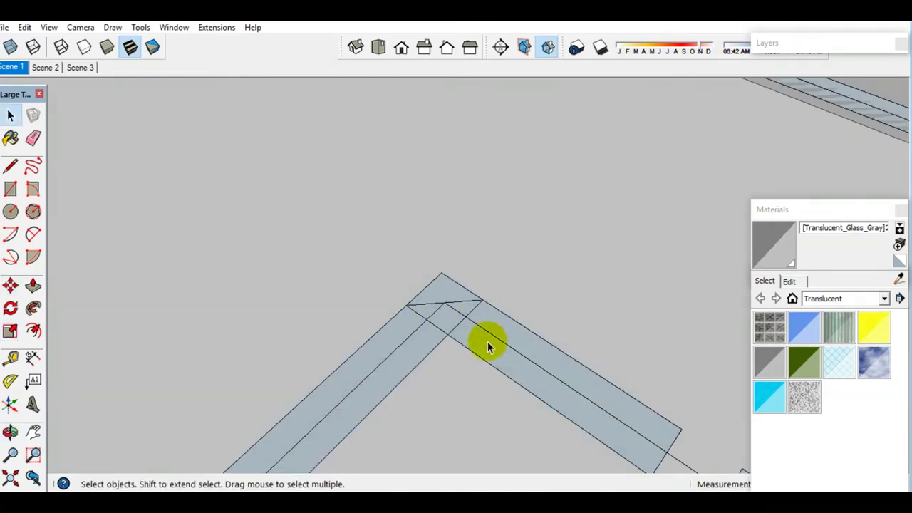
key(ctrl+z)
key(ctrl+z)
drag(576, 400, 362, 250)
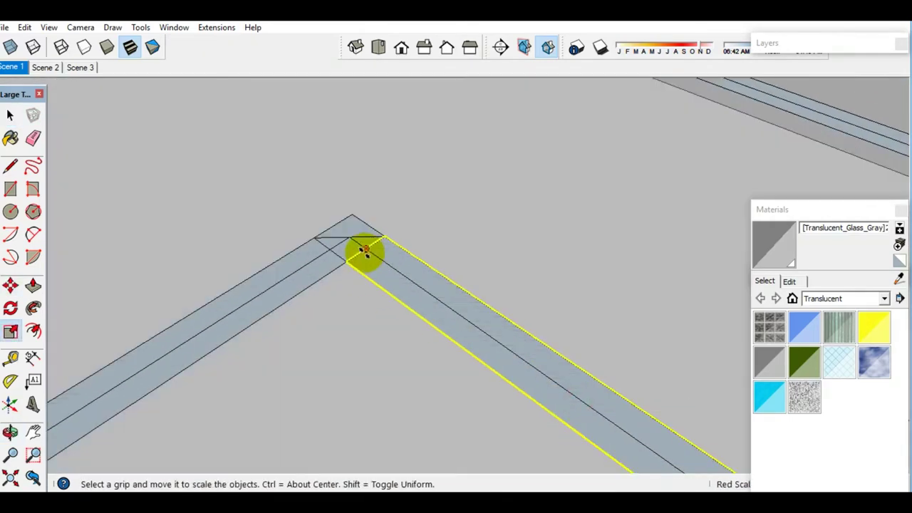
key(space)
- Undo the extra strip left overlapping at the corner
scroll(505, 259, down, 3)
scroll(387, 380, up, 2)
scroll(358, 332, up, 2)
key(ctrl+z)
scroll(364, 334, up, 1)
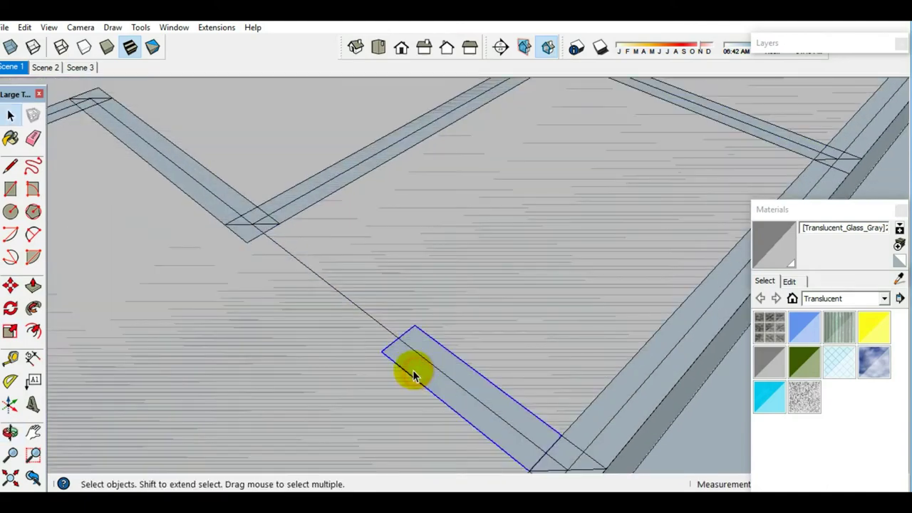
key(space)
scroll(457, 293, down, 2)
scroll(372, 309, down, 3)
scroll(356, 305, up, 3)
scroll(369, 376, up, 3)
scroll(341, 322, down, 3)
scroll(367, 320, up, 2)
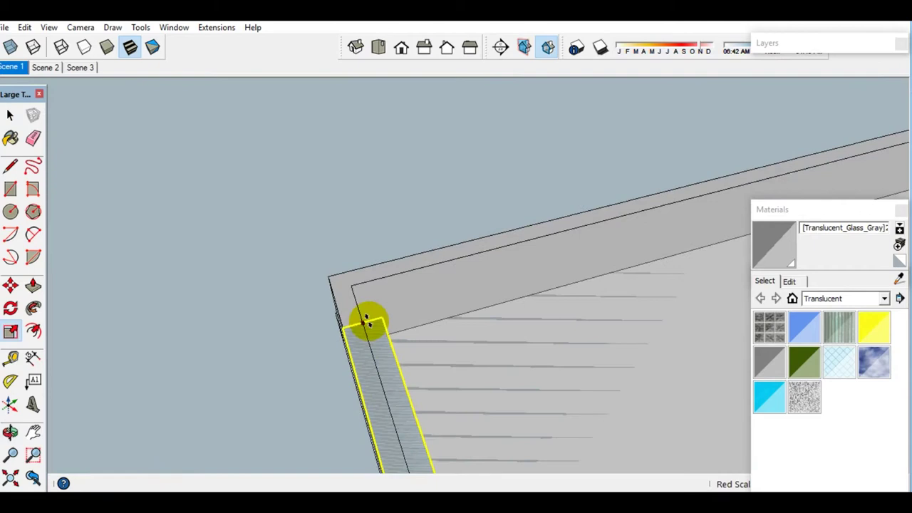
- Paste a strip at the wall corner and select the short corner strip
key(ctrl+v)
click(353, 280)
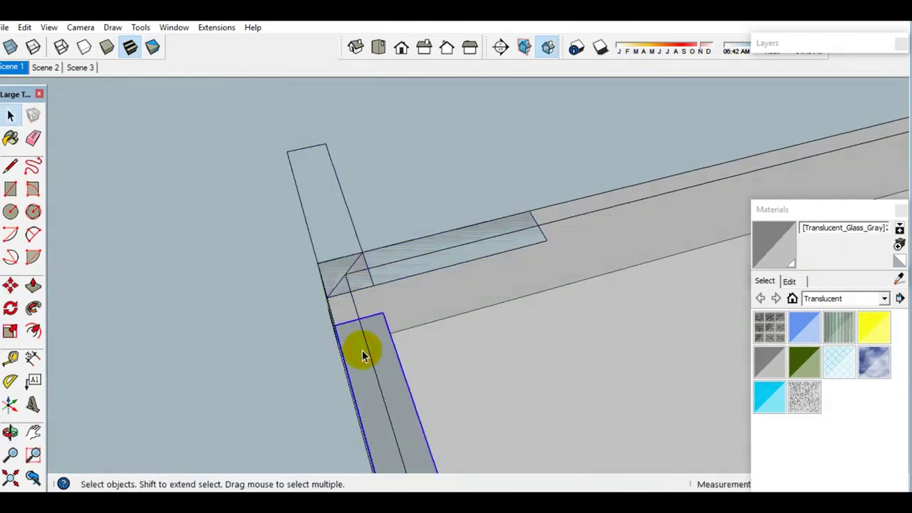
middle_drag(360, 320, 269, 284)
key(space)
click(269, 283)
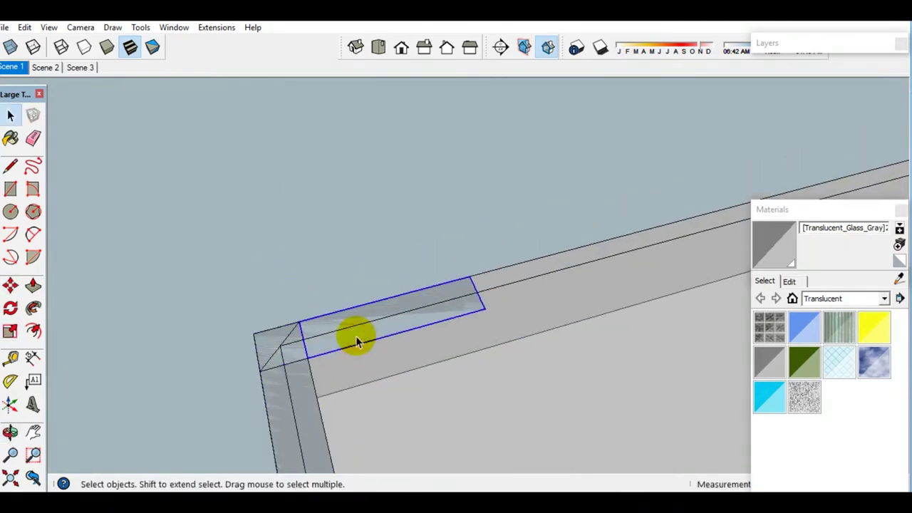
- Paste a strip at the corner and stretch it along the wall top
key(ctrl+v)
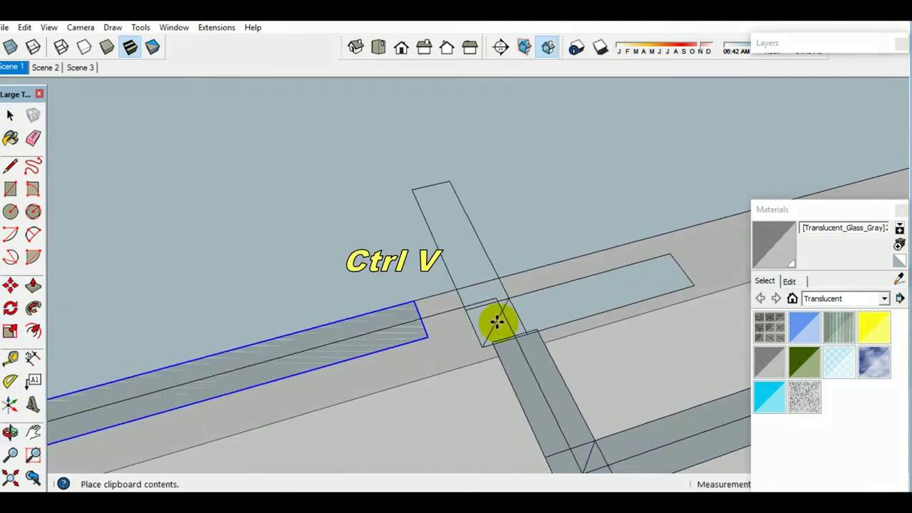
click(500, 315)
key(s)
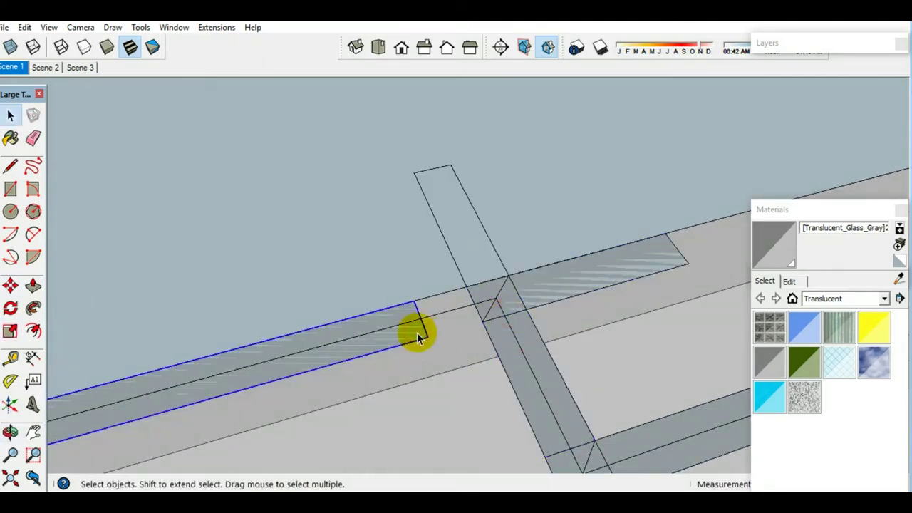
key(s)
drag(418, 337, 474, 310)
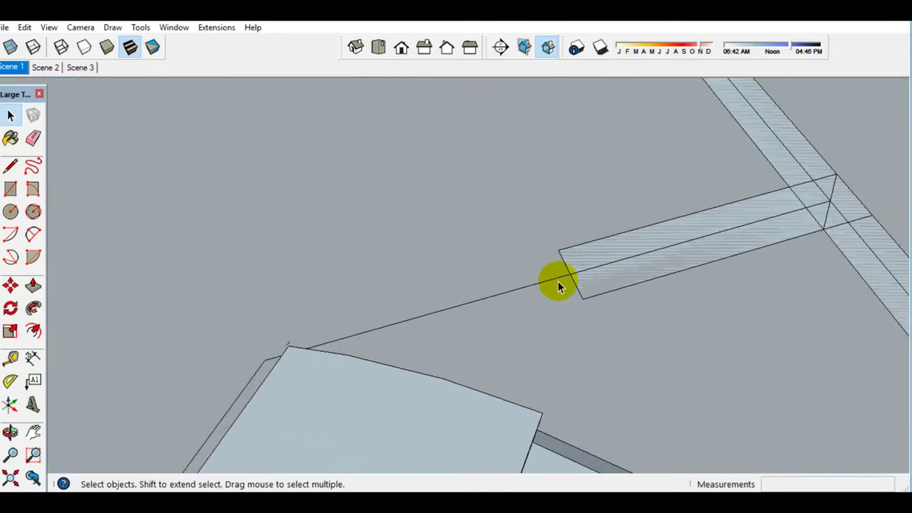
click(558, 282)
mouse_move(558, 281)
shift+middle_down()
mouse_move(640, 311)
mouse_move(653, 300)
shift+middle_up()
scroll(619, 290, up, 3)
- Copy the wall-top strip and move the copy to the front corner beside the steps
key(m)
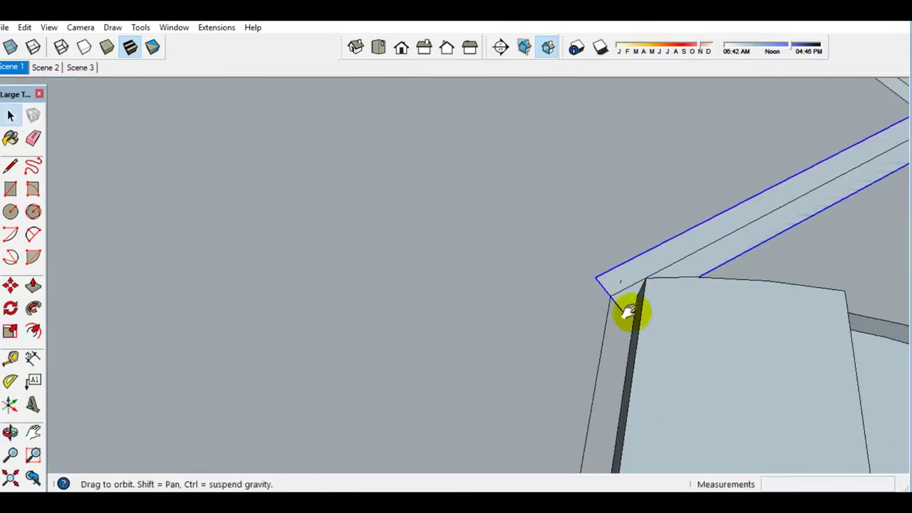
ctrl+drag(653, 300, 486, 278)
key(m)
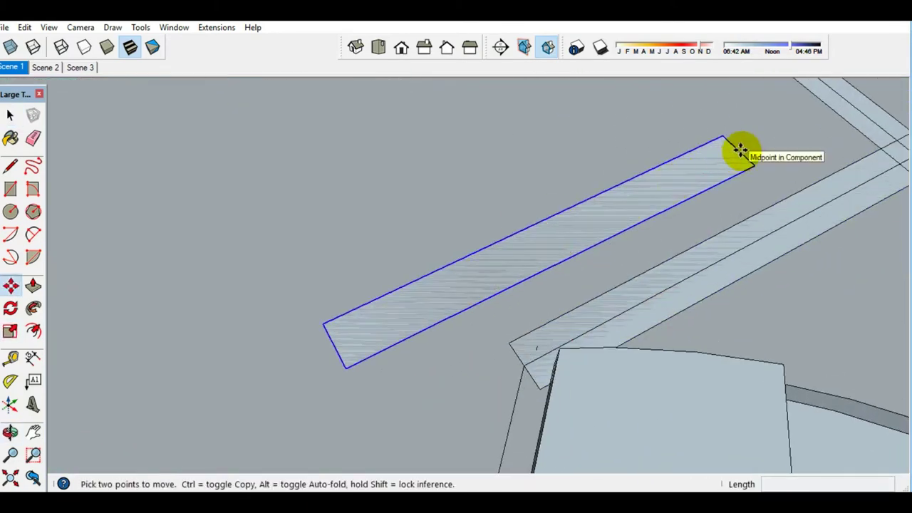
click(738, 146)
scroll(548, 342, up, 3)
click(559, 329)
- Rotate the strip copy about its end to follow the angled wall, then check the fit
key(q)
click(559, 330)
click(479, 377)
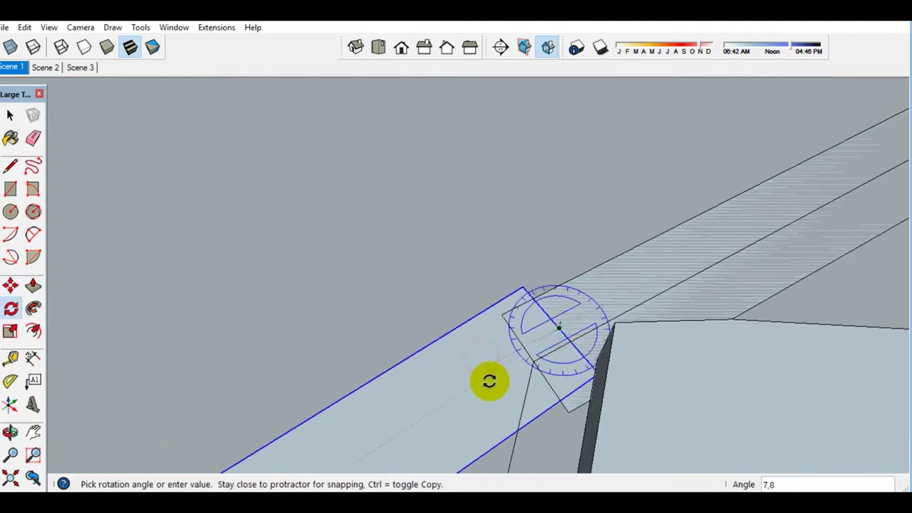
click(488, 380)
middle_drag(488, 381, 576, 230)
key(space)
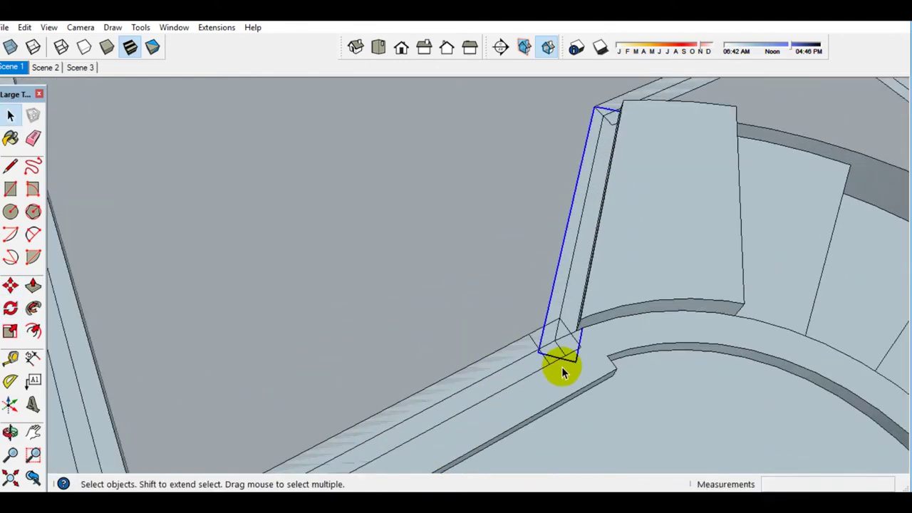
middle_drag(560, 366, 554, 345)
scroll(555, 318, down, 5)
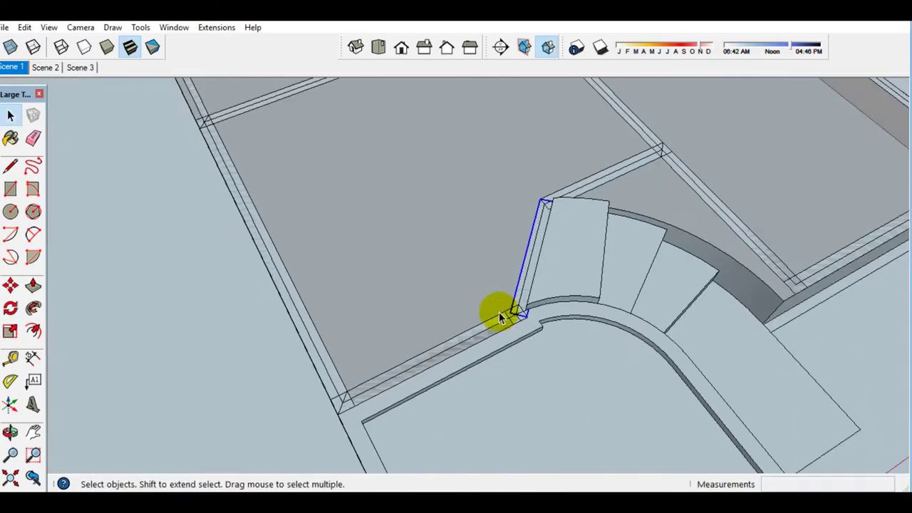
middle_drag(494, 309, 616, 362)
scroll(475, 311, up, 3)
middle_drag(475, 311, 548, 372)
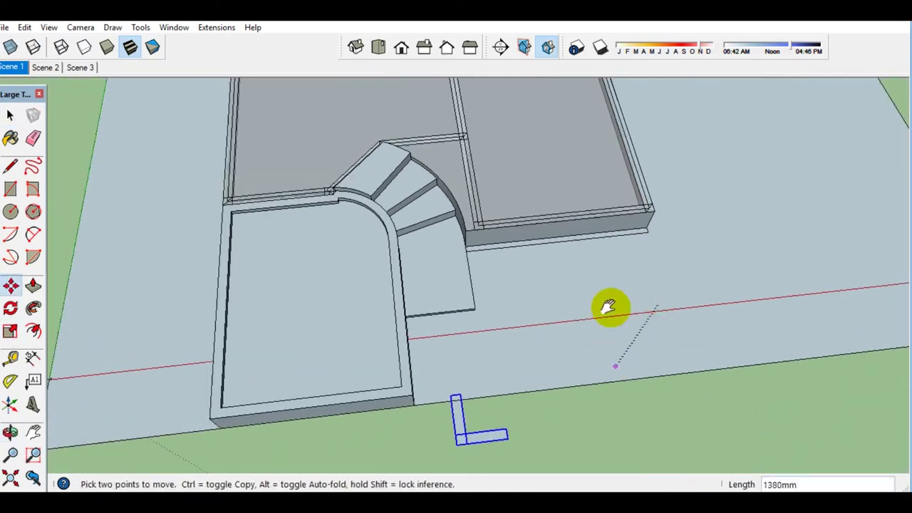
- Move the L-shaped piece aside, delete the horizontal rectangle, and reposition the upright rectangle
shift+middle_drag(607, 307, 596, 342)
scroll(497, 425, up, 4)
key(space)
key(Delete)
click(429, 394)
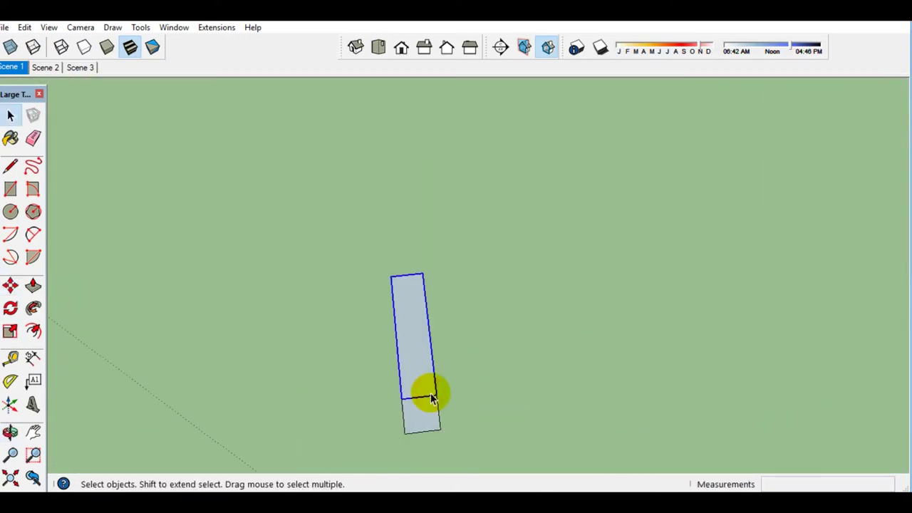
click(400, 399)
click(440, 411)
key(space)
- Push/Pull the rectangle into a box and make it a group
mouse_move(611, 386)
middle_down()
mouse_move(509, 358)
mouse_move(601, 304)
mouse_move(601, 339)
mouse_move(617, 342)
middle_up()
key(p)
mouse_move(616, 342)
mouse_down()
mouse_move(606, 382)
mouse_move(617, 388)
mouse_up()
right_click(611, 387)
click(645, 275)
- Pull the box's top face up into a tall column and group it
key(space)
click(615, 321)
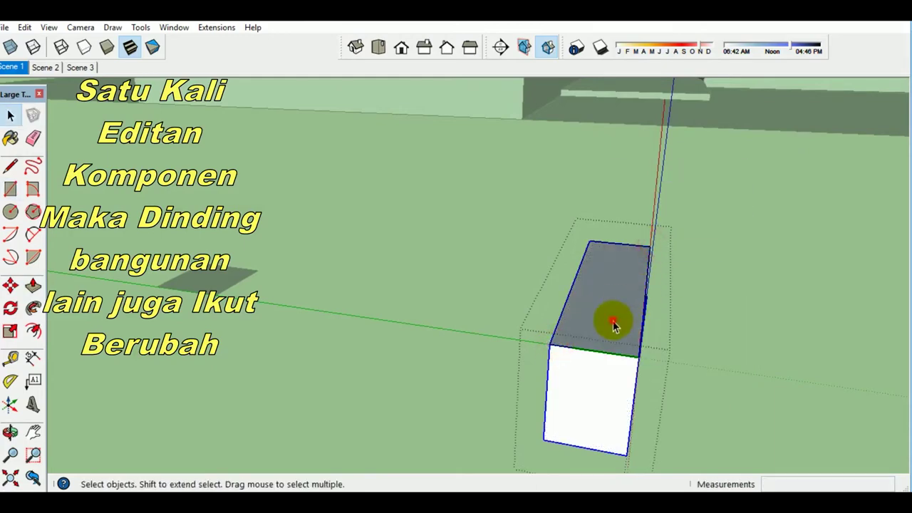
scroll(593, 388, up, 3)
key(p)
drag(588, 309, 590, 308)
key(space)
scroll(591, 235, down, 5)
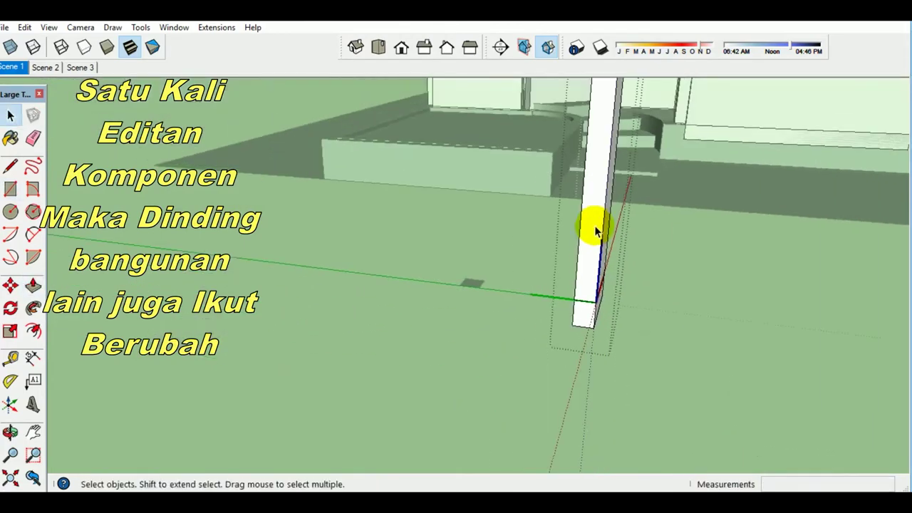
middle_drag(545, 204, 509, 285)
right_click(523, 262)
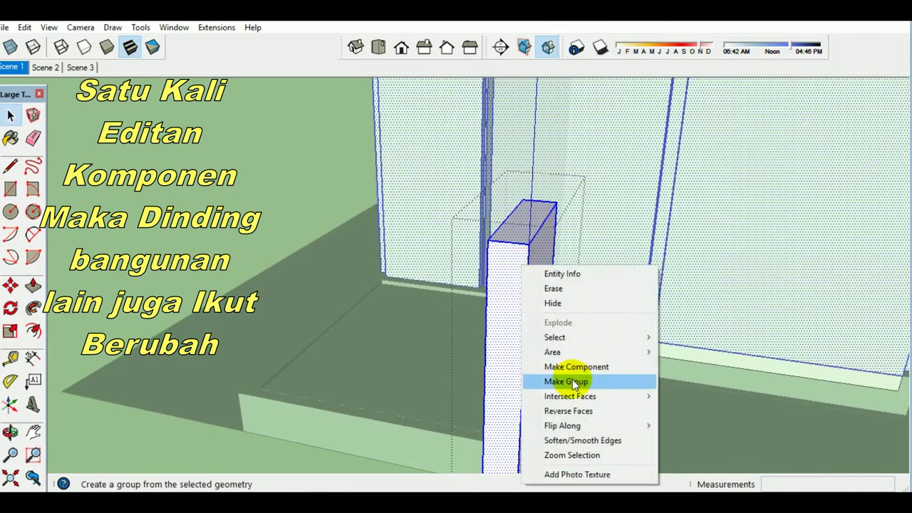
click(564, 378)
- Draw a rectangle cap on the column top and group it
middle_drag(563, 378, 525, 336)
key(r)
click(501, 316)
click(571, 264)
key(space)
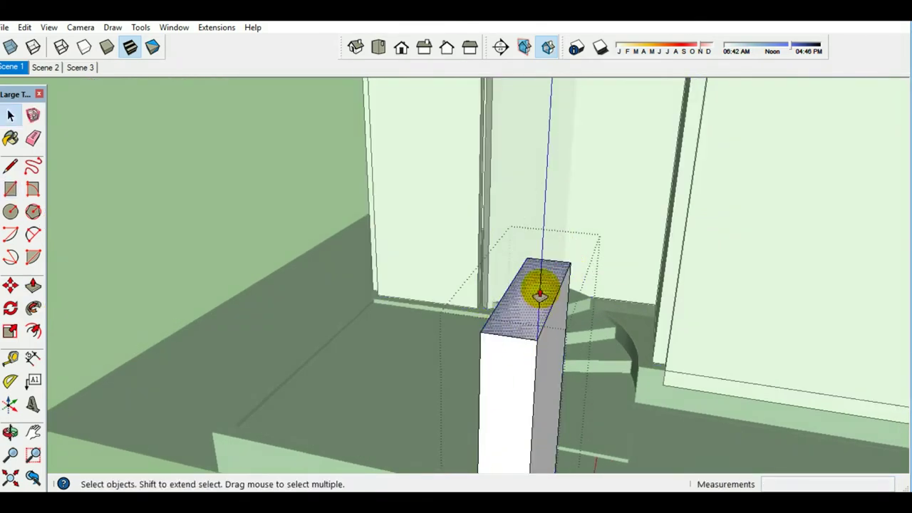
key(p)
double_click(538, 272)
right_click(559, 284)
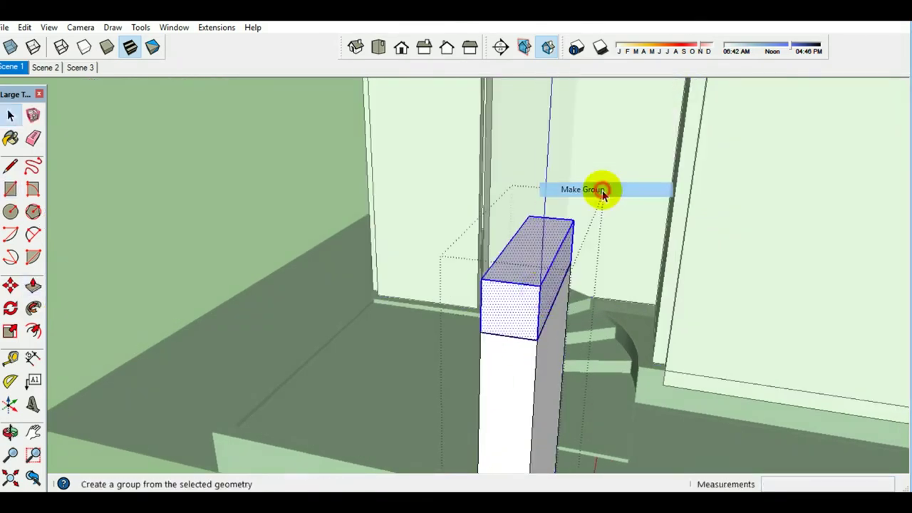
click(621, 190)
- Draw a rectangle at the column's foot and pull its lower face out into a thicker base
mouse_move(621, 191)
middle_down()
mouse_move(622, 391)
mouse_move(633, 247)
mouse_move(630, 324)
middle_up()
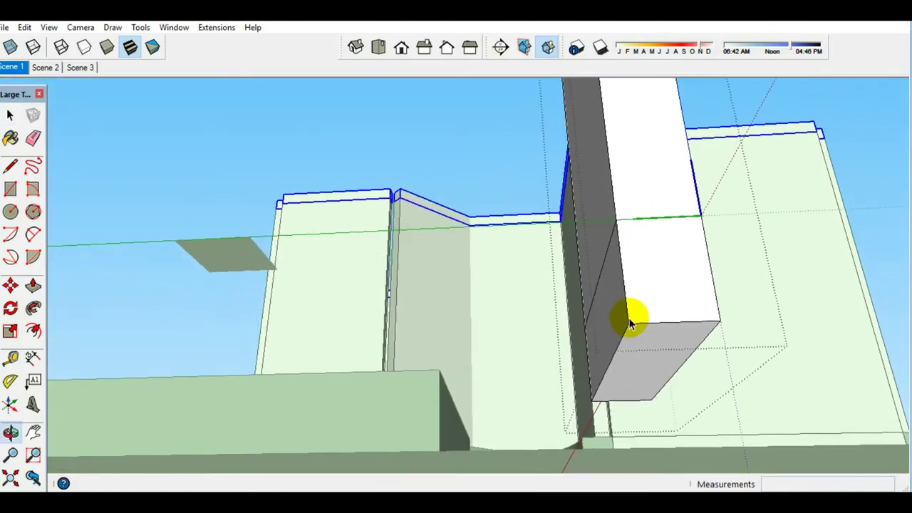
click(720, 315)
key(space)
mouse_move(659, 356)
middle_down()
mouse_move(663, 378)
mouse_move(717, 342)
mouse_move(651, 432)
mouse_move(619, 278)
middle_up()
key(space)
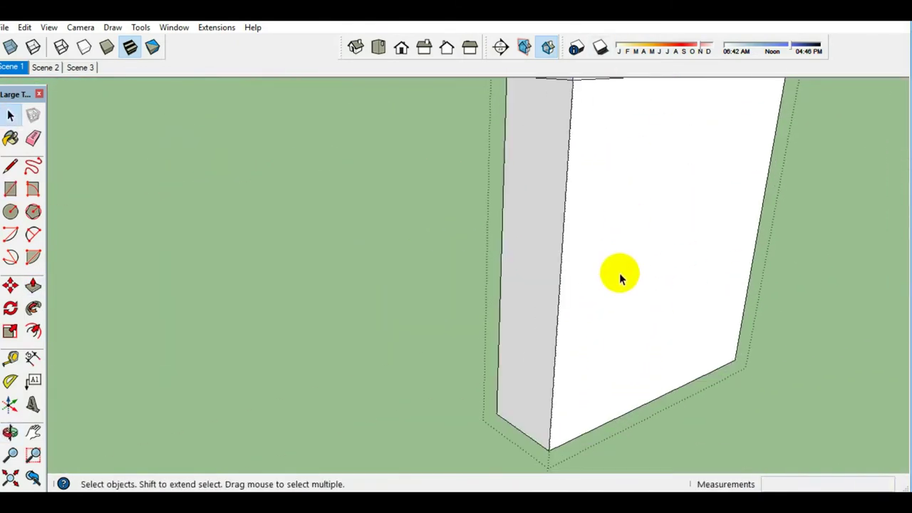
click(619, 276)
key(p)
click(632, 301)
click(661, 321)
key(space)
- Select the base's bottom edge and move it to taper the base
middle_drag(616, 462, 681, 451)
click(623, 422)
middle_drag(579, 418, 651, 441)
key(space)
mouse_move(602, 361)
middle_down()
mouse_move(563, 228)
mouse_move(539, 348)
mouse_move(463, 373)
middle_up()
key(space)
key(m)
key(space)
mouse_move(529, 352)
middle_down()
mouse_move(531, 269)
mouse_move(480, 212)
middle_up()
- Pull the base's bottom face down and push the lower side and front faces in to form a plinth step
key(p)
drag(525, 326, 523, 357)
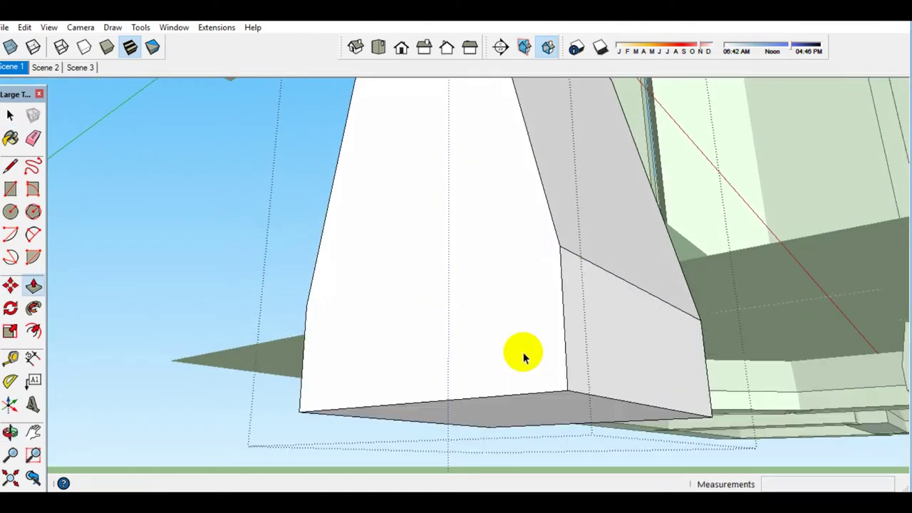
middle_drag(524, 358, 627, 376)
key(space)
key(p)
drag(627, 376, 748, 433)
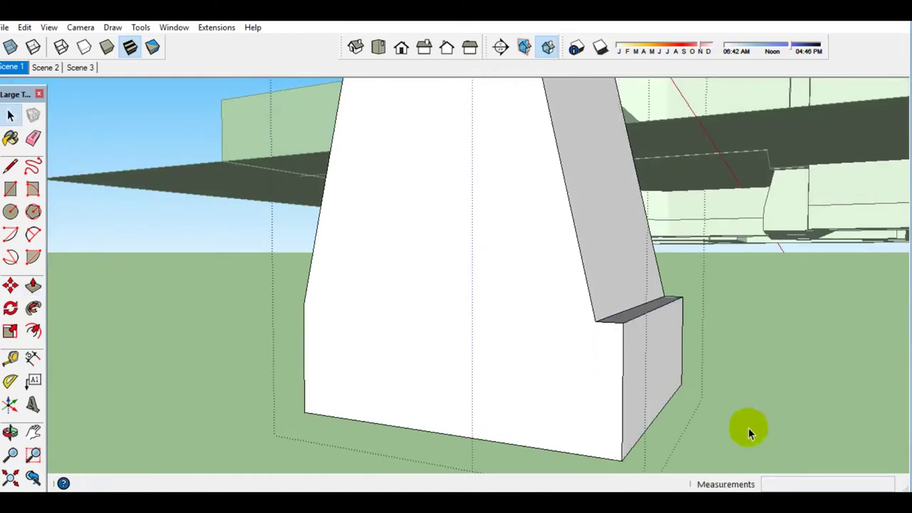
mouse_move(748, 433)
middle_down()
mouse_move(451, 372)
mouse_move(452, 435)
middle_up()
key(space)
key(p)
click(450, 373)
key(space)
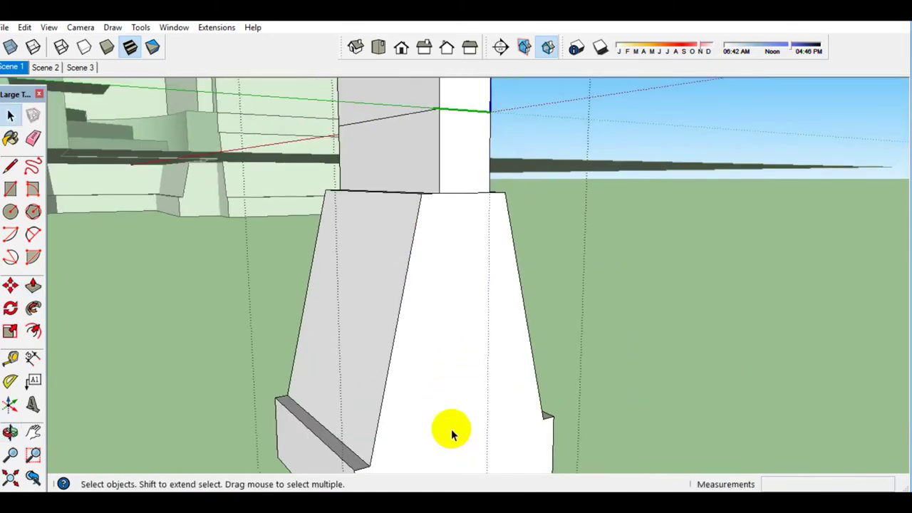
middle_drag(491, 191, 499, 372)
key(space)
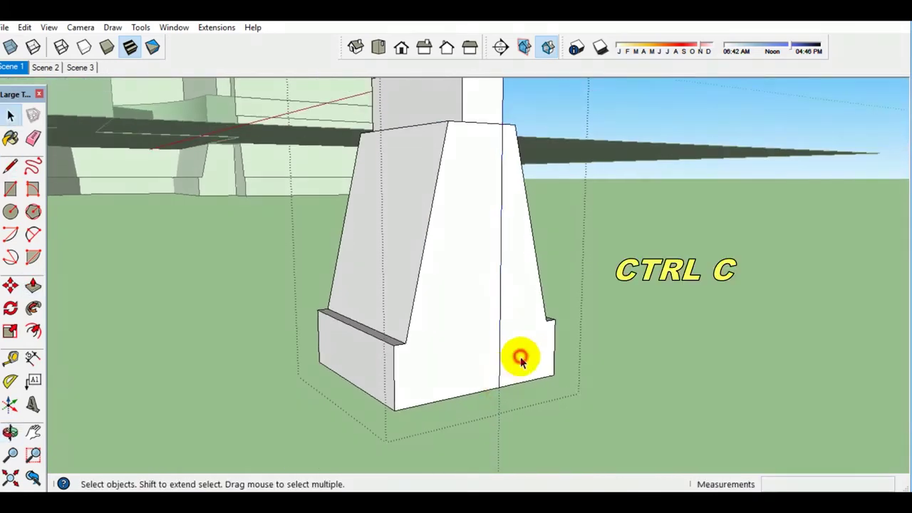
- Select the whole column base and make it a group
click(518, 358)
click(516, 358)
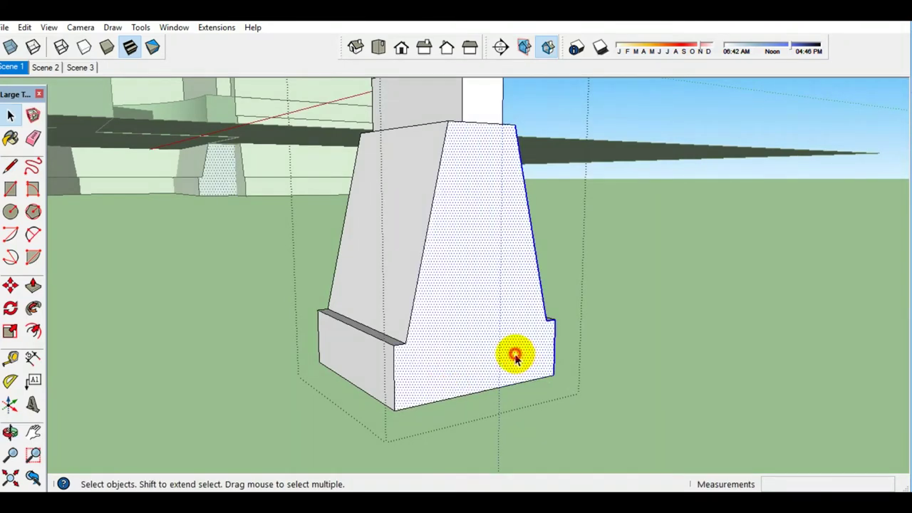
triple_click(489, 325)
right_click(500, 105)
click(537, 228)
- Raise the small square into a box and group it
mouse_move(538, 228)
middle_down()
mouse_move(458, 387)
mouse_move(493, 328)
middle_up()
scroll(470, 314, down, 5)
scroll(407, 275, up, 5)
scroll(407, 275, up, 2)
shift+middle_drag(407, 275, 408, 250)
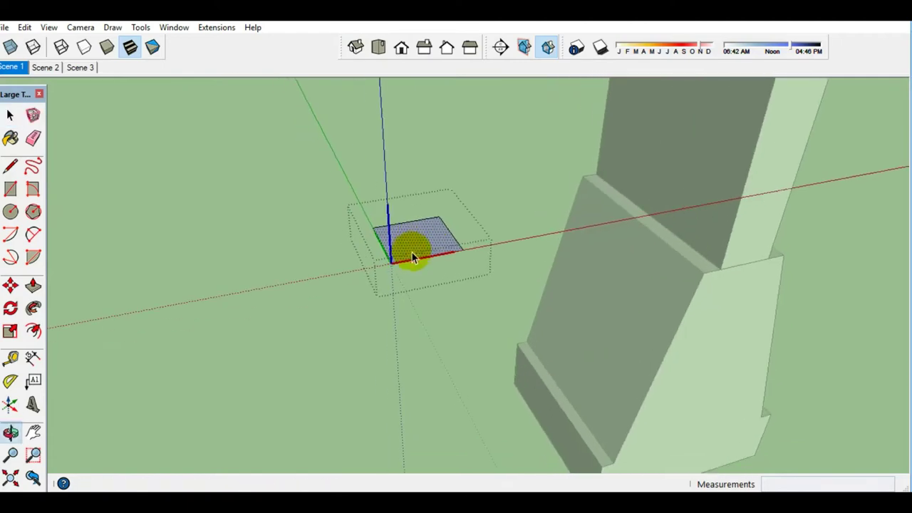
drag(404, 287, 405, 291)
key(space)
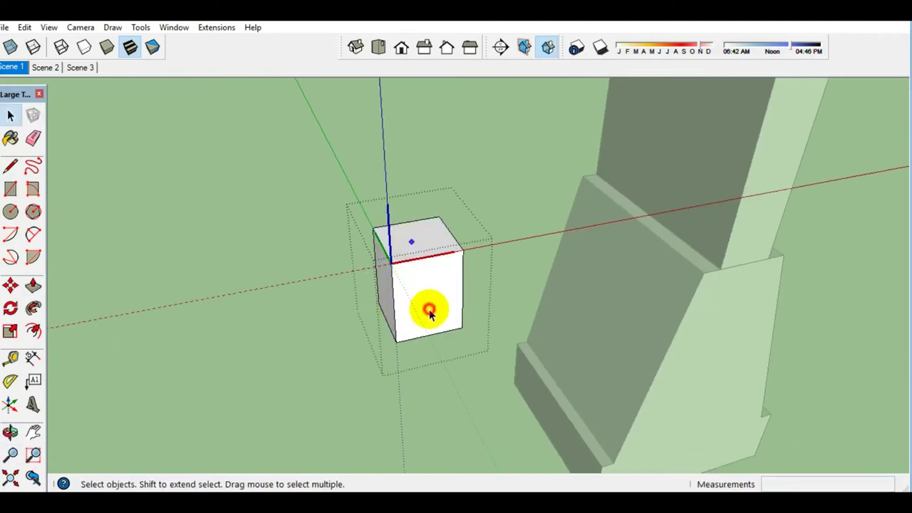
triple_click(429, 313)
right_click(425, 312)
click(484, 202)
- Paste the copied tapered profile and place it against the box
key(ctrl+v)
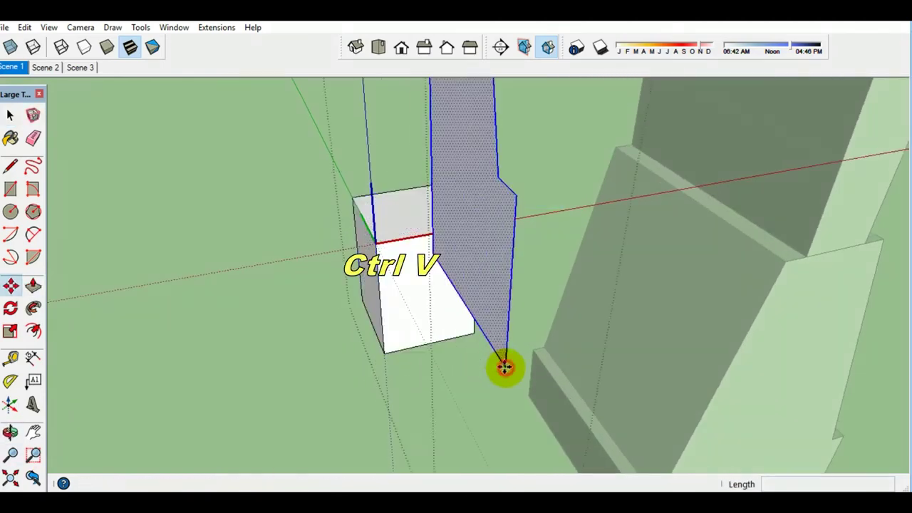
middle_drag(504, 367, 476, 299)
mouse_move(505, 267)
middle_down()
mouse_move(470, 184)
mouse_move(455, 264)
middle_up()
click(434, 244)
scroll(316, 305, up, 5)
mouse_move(315, 305)
middle_down()
mouse_move(506, 227)
mouse_move(463, 245)
middle_up()
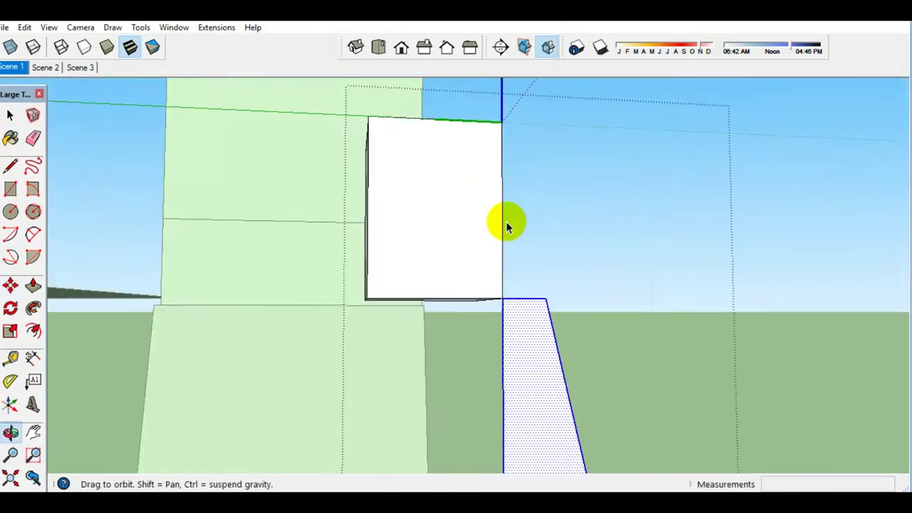
- Sweep the tapered profile around the box's bottom face with Follow Me
key(space)
click(442, 302)
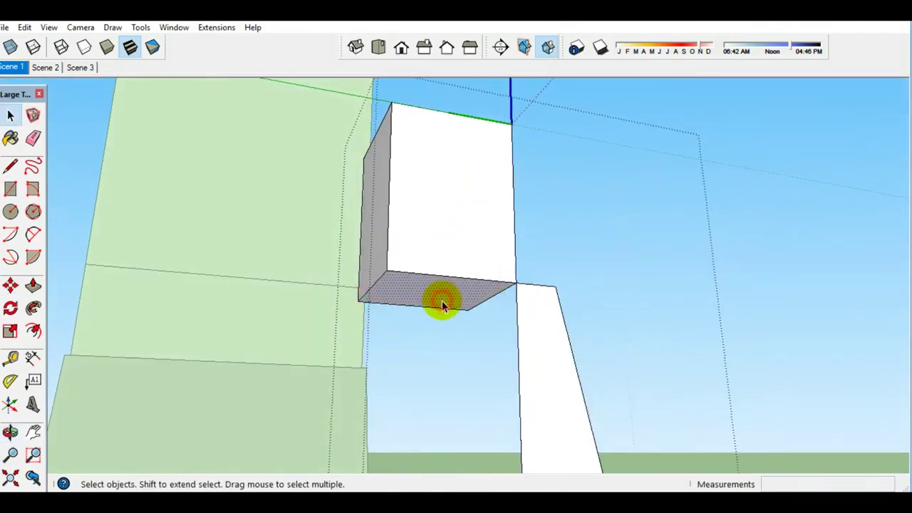
click(34, 306)
click(545, 370)
key(space)
mouse_move(545, 370)
middle_down()
mouse_move(302, 447)
mouse_move(344, 374)
mouse_move(337, 312)
middle_up()
scroll(336, 372, up, 5)
scroll(337, 312, up, 2)
- Close the opening under the base with a line and delete the extra face
key(l)
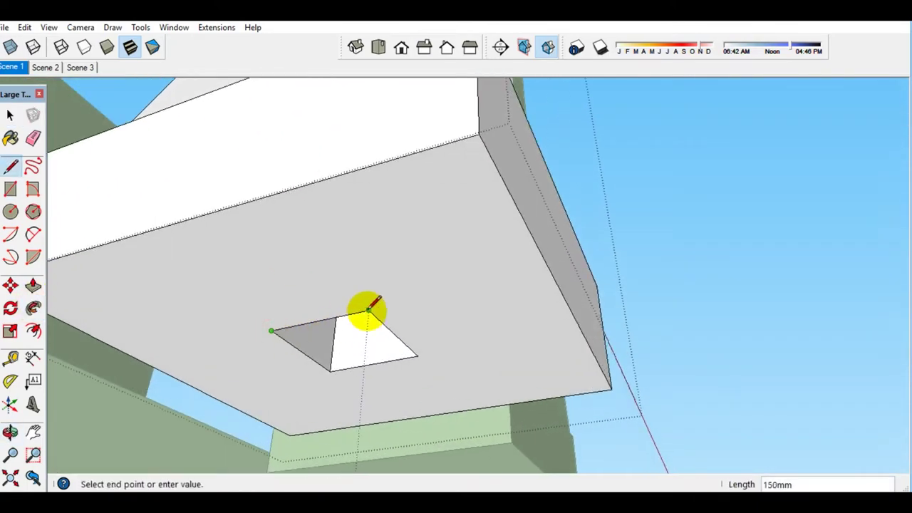
click(369, 310)
key(space)
click(354, 340)
key(Delete)
- Select all the pedestal's geometry and make it a group
middle_drag(354, 340, 354, 301)
scroll(342, 262, down, 3)
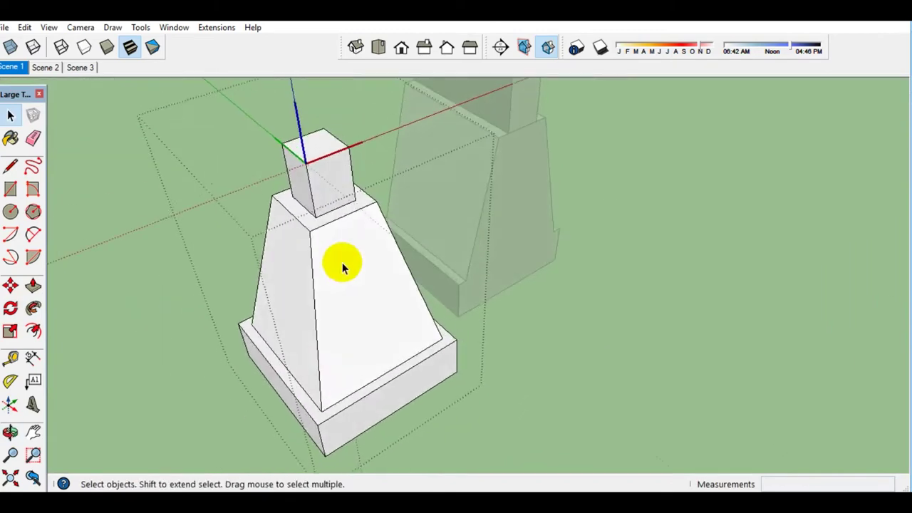
click(342, 263)
triple_click(342, 261)
right_click(349, 260)
click(384, 376)
scroll(342, 315, up, 3)
shift+middle_drag(342, 315, 358, 344)
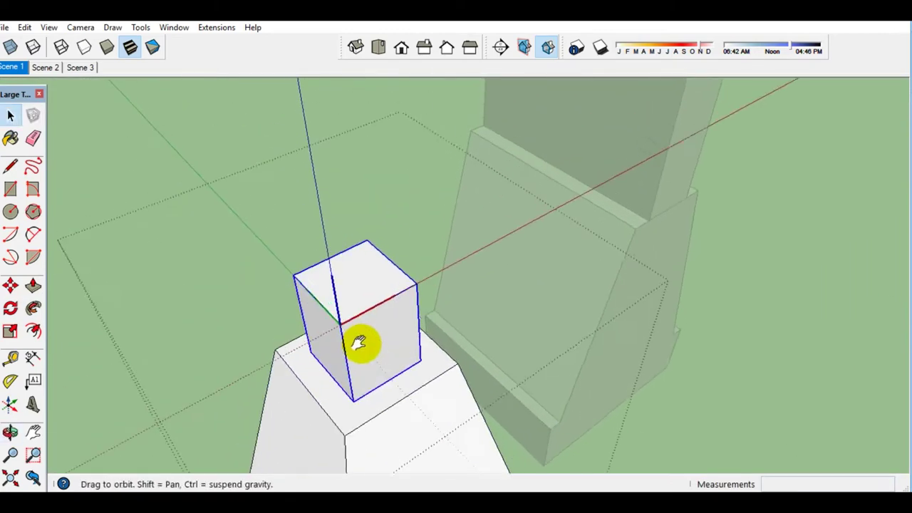
- Draw a rectangle on the cube top, pull it into a tall post, and group it
scroll(341, 326, up, 1)
key(r)
click(375, 212)
key(space)
click(362, 276)
key(p)
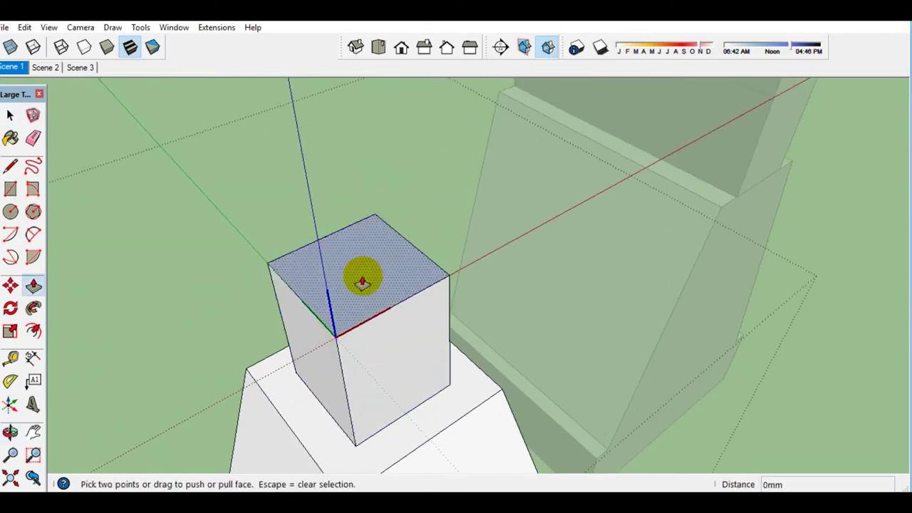
drag(363, 276, 359, 235)
key(space)
scroll(342, 146, down, 3)
middle_drag(341, 146, 330, 264)
triple_click(329, 264)
right_click(332, 260)
click(376, 373)
- Add a small cap block on the post's top and group it
scroll(335, 244, up, 2)
key(r)
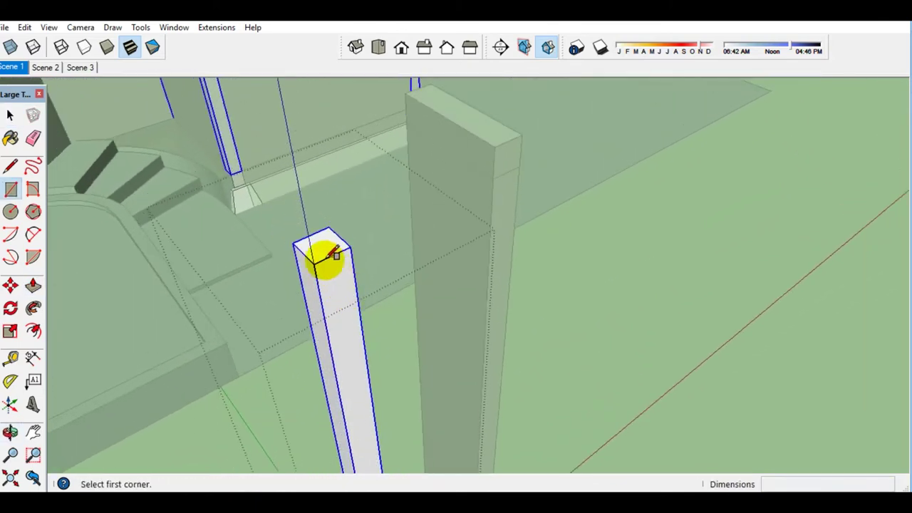
click(331, 226)
key(space)
key(p)
drag(326, 239, 494, 142)
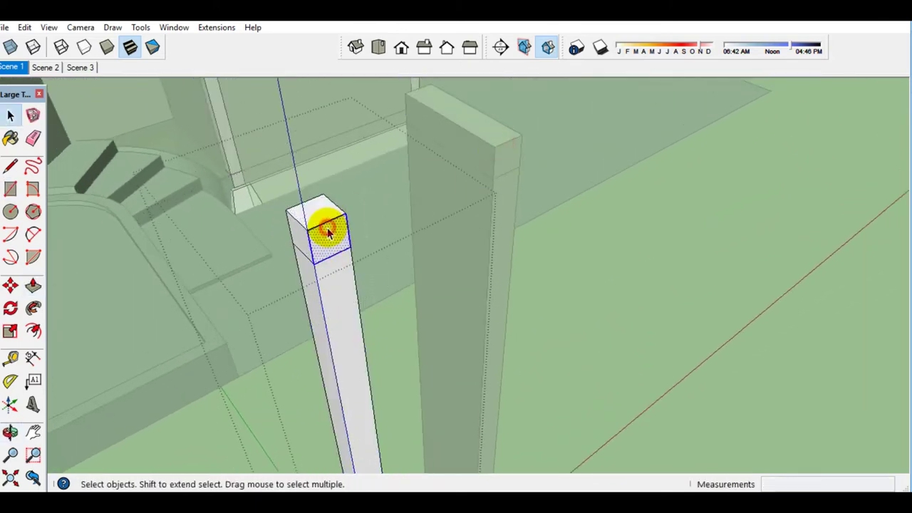
triple_click(326, 230)
right_click(326, 228)
click(370, 347)
- Exit group editing and open the Window menu
mouse_move(370, 347)
middle_down()
mouse_move(346, 330)
mouse_move(261, 321)
mouse_move(418, 315)
mouse_move(410, 330)
middle_up()
key(Escape)
click(174, 27)
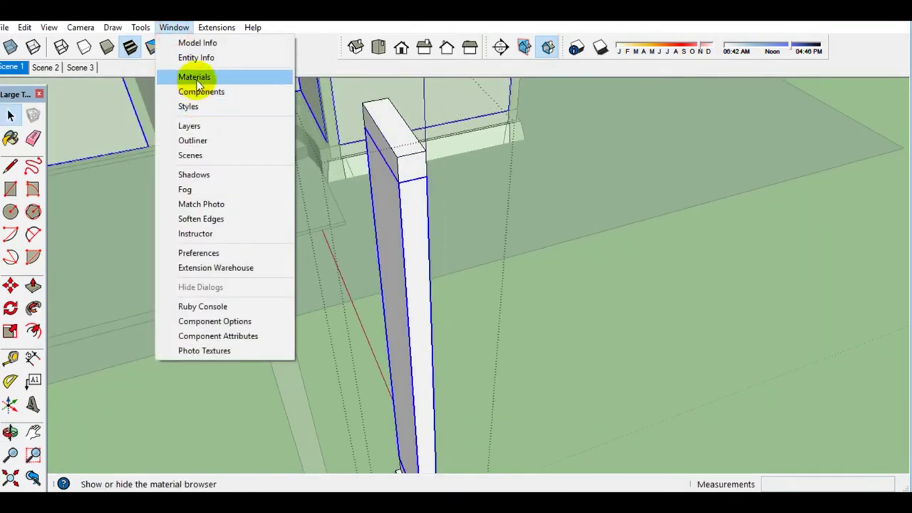
- Show the Layers and Entity Info panels and hide the DINDING wall layer
click(202, 125)
click(179, 30)
click(189, 57)
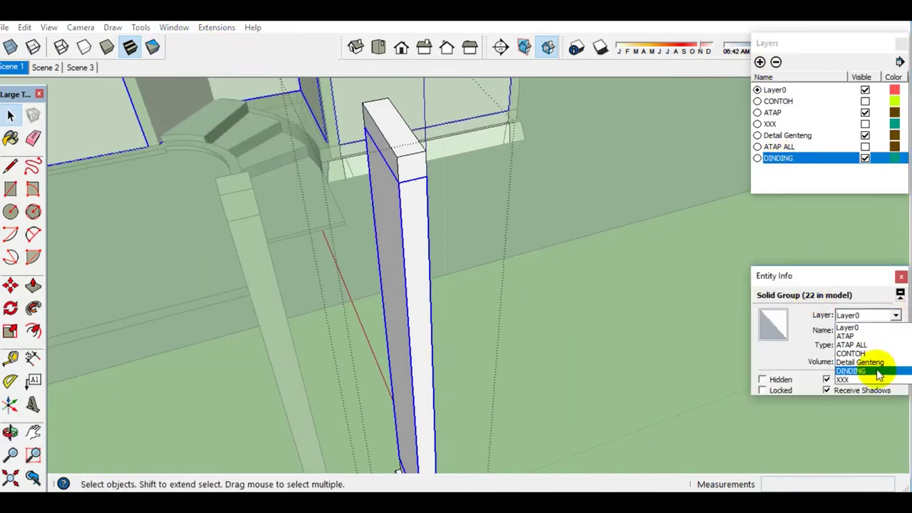
click(866, 159)
scroll(550, 219, down, 5)
middle_drag(549, 219, 565, 152)
click(172, 28)
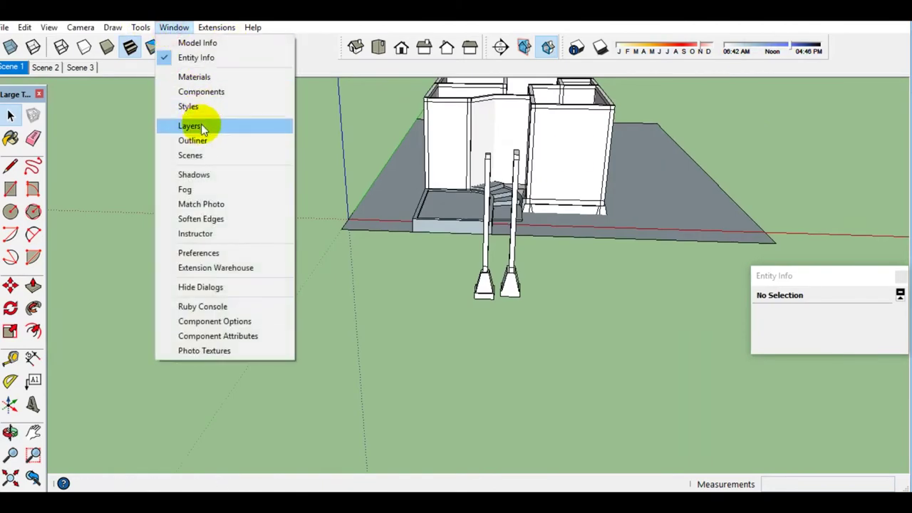
click(201, 126)
click(864, 159)
scroll(533, 143, up, 5)
mouse_move(472, 155)
middle_down()
mouse_move(617, 225)
mouse_move(535, 238)
mouse_move(340, 306)
mouse_move(282, 314)
mouse_move(475, 345)
mouse_move(541, 335)
middle_up()
- Paint the three floor faces white with the Paint Bucket
key(b)
click(769, 328)
click(401, 319)
click(631, 315)
click(390, 194)
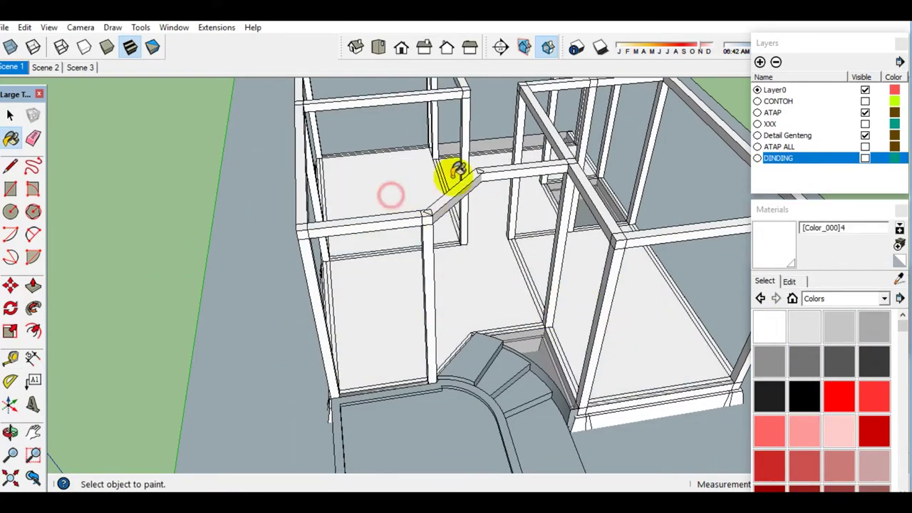
middle_drag(456, 171, 648, 246)
middle_drag(602, 263, 584, 306)
scroll(584, 305, down, 5)
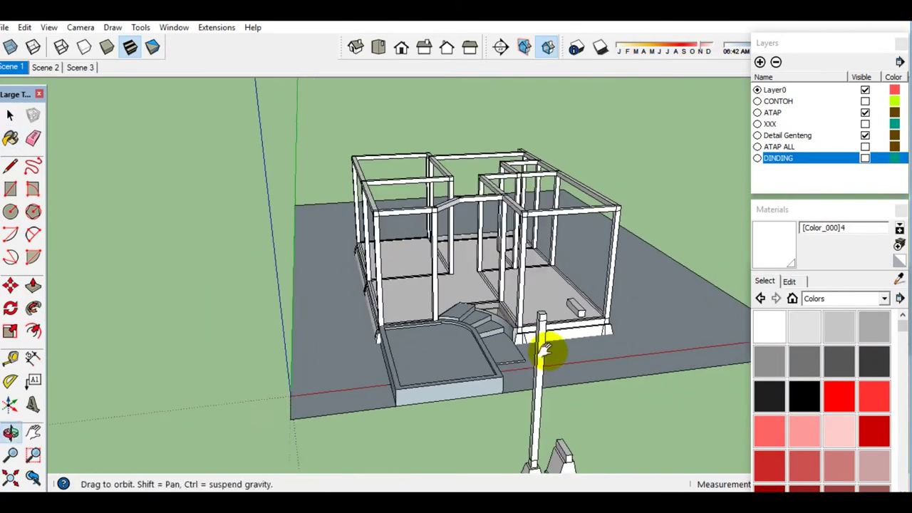
- Show DINDING again and move both pillars together to the house entrance
key(space)
click(865, 157)
click(515, 375)
shift+click(539, 377)
middle_drag(539, 378, 397, 326)
key(m)
click(228, 356)
scroll(570, 313, up, 3)
click(610, 335)
mouse_move(610, 335)
middle_down()
mouse_move(281, 209)
mouse_move(277, 160)
middle_up()
scroll(278, 161, down, 3)
- Select all the walls, explode them, and toggle DINDING visibility to check the result
key(space)
drag(433, 199, 173, 138)
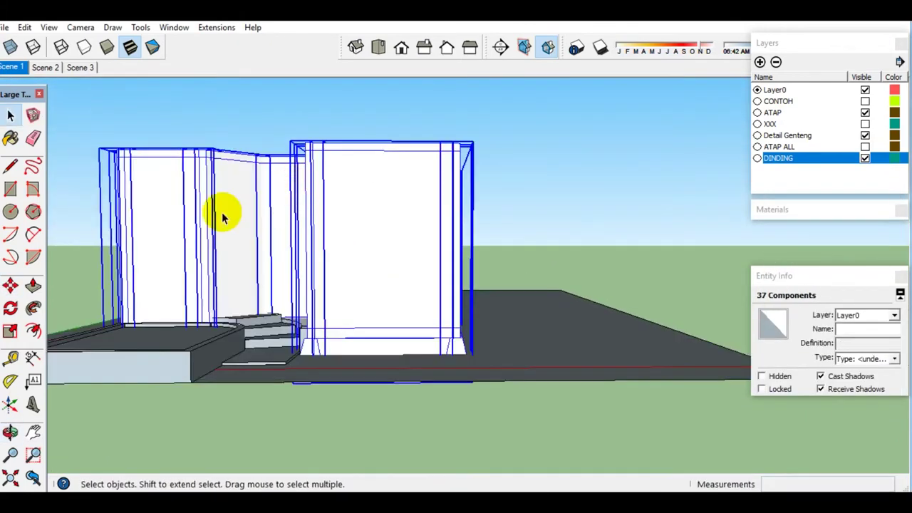
right_click(224, 211)
click(258, 284)
middle_drag(252, 280, 218, 292)
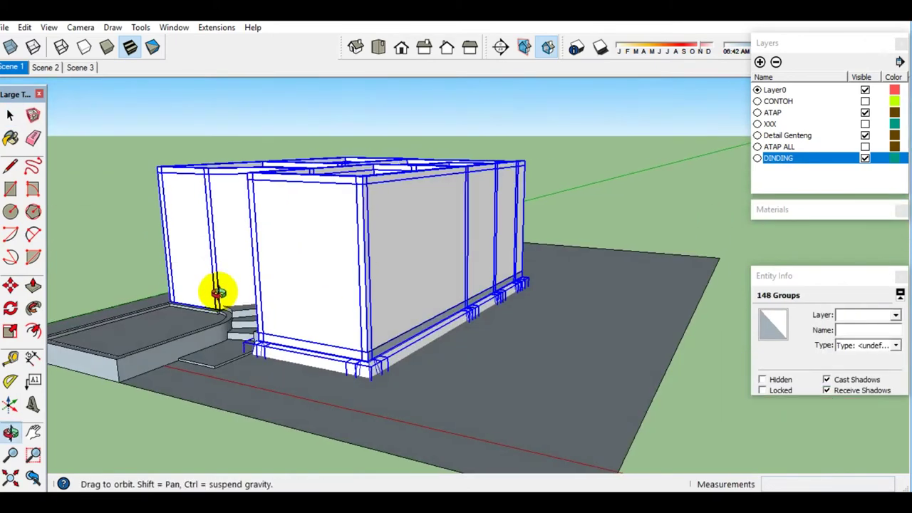
click(864, 158)
click(864, 158)
click(864, 158)
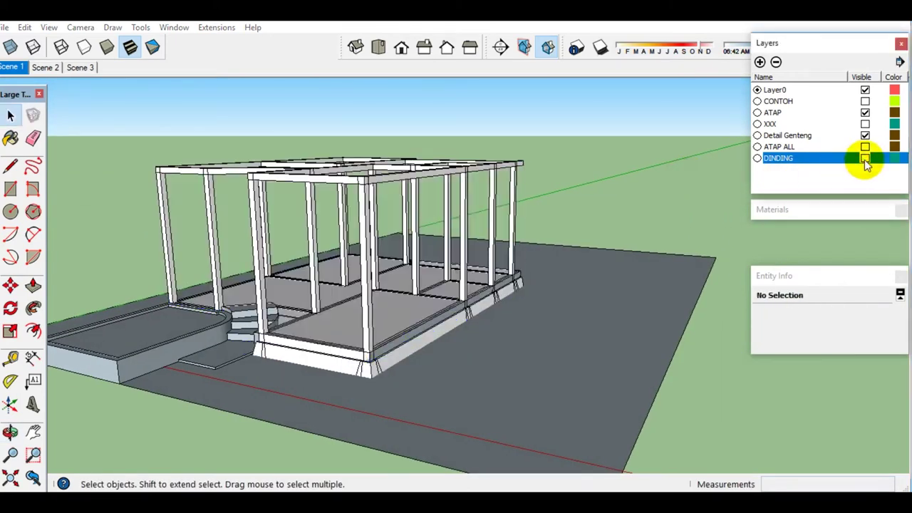
click(864, 158)
click(865, 158)
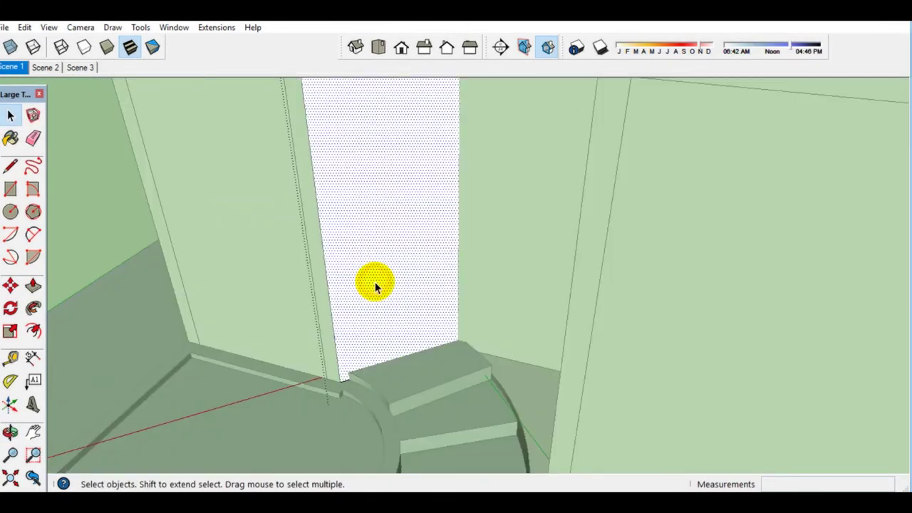
- Place a Tape Measure guide offset from the wall opening's edge
middle_drag(374, 283, 368, 352)
key(t)
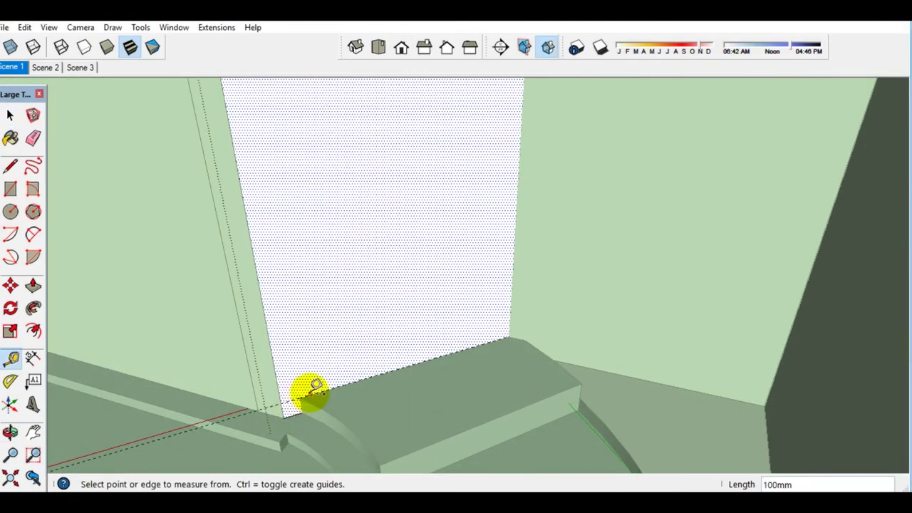
mouse_move(309, 329)
middle_down()
mouse_move(340, 295)
mouse_move(280, 332)
middle_up()
key(t)
click(270, 335)
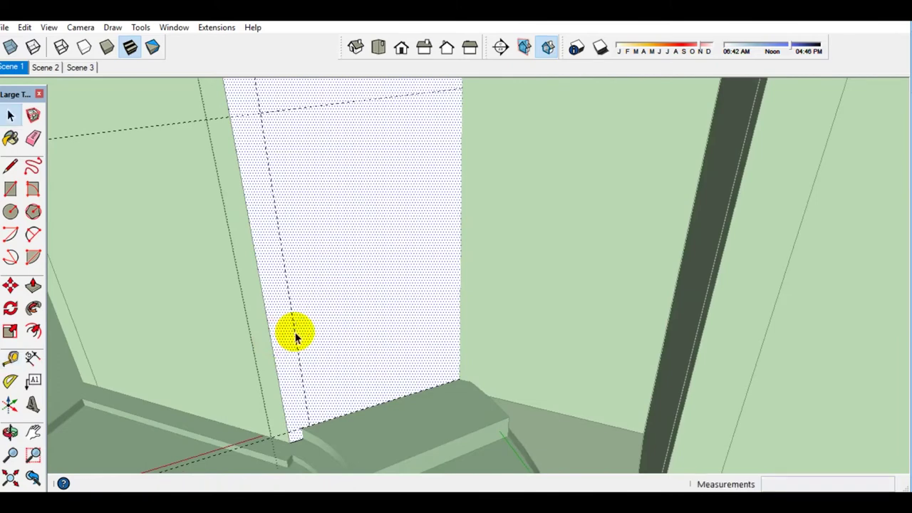
key(t)
click(292, 320)
- Draw a door rectangle in the opening from the guide corner down to the bottom
key(r)
middle_drag(354, 304, 470, 110)
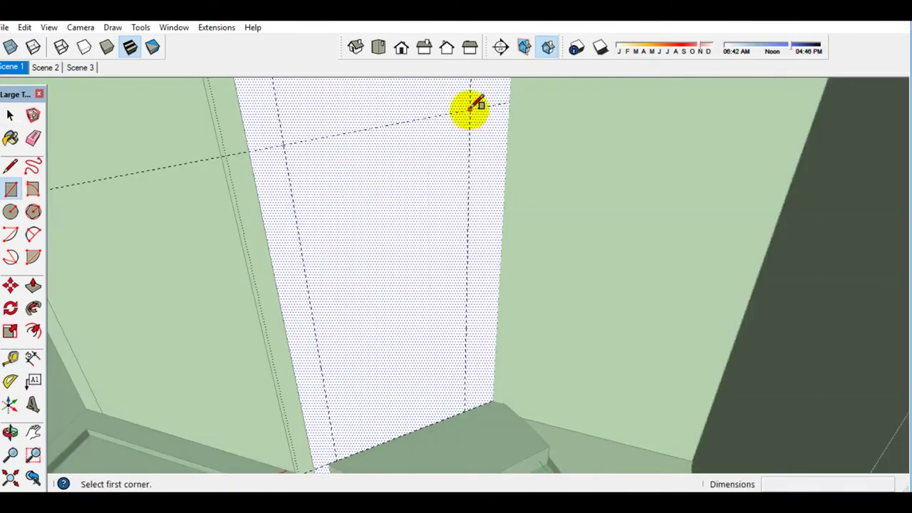
click(470, 106)
scroll(349, 358, up, 3)
click(349, 360)
key(space)
click(354, 359)
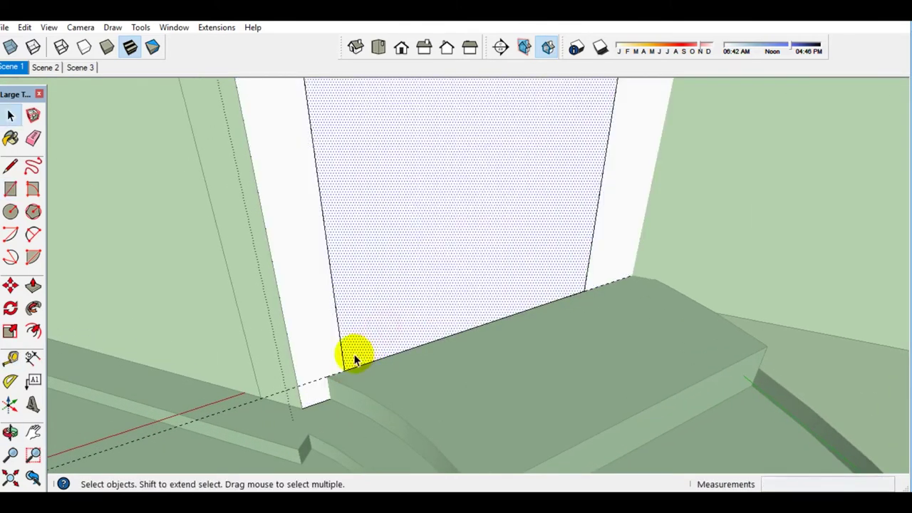
- Place a perpendicular guide at the floor step
key(e)
mouse_move(316, 380)
middle_down()
mouse_move(358, 330)
mouse_move(316, 180)
middle_up()
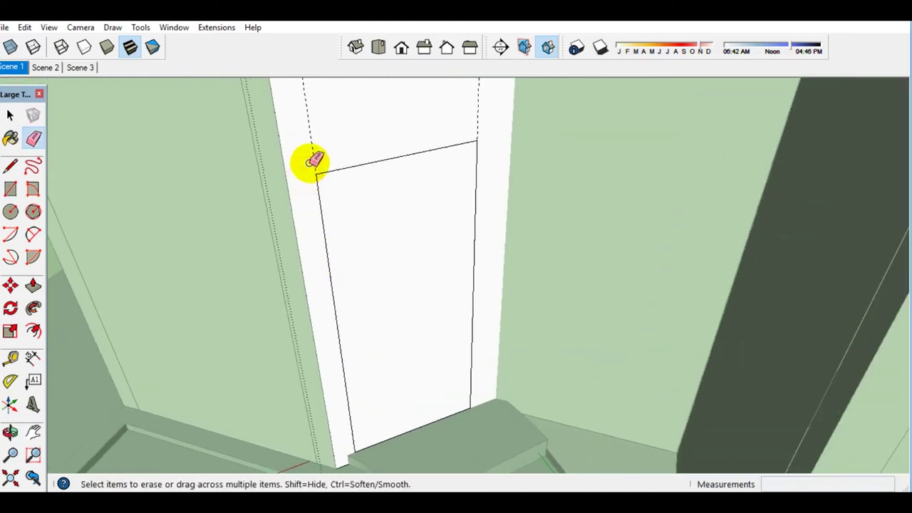
key(space)
click(406, 281)
mouse_move(407, 281)
middle_down()
mouse_move(428, 350)
mouse_move(106, 346)
middle_up()
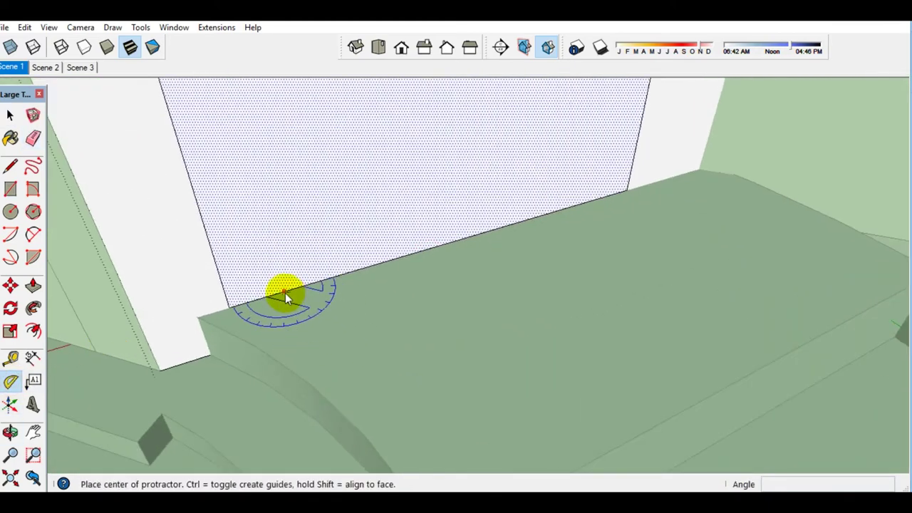
click(298, 324)
key(space)
- Draw a 150 line along the step guide
scroll(301, 323, up, 2)
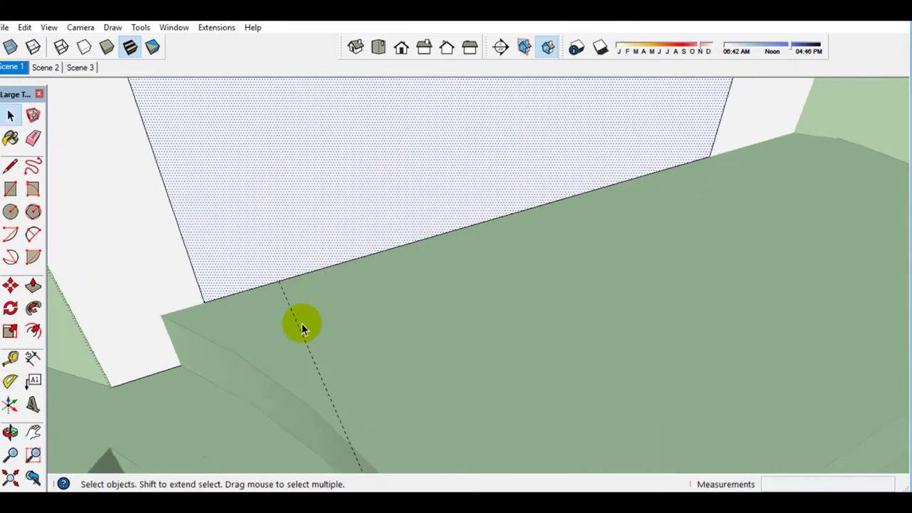
scroll(305, 362, up, 2)
key(l)
scroll(280, 298, up, 1)
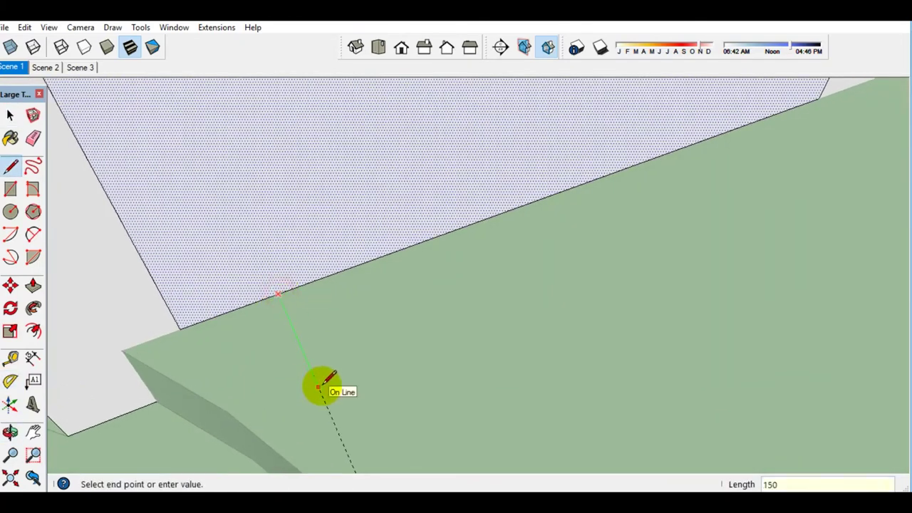
click(318, 386)
key(space)
- Draw a rectangle at the line's end, copy it to the lower right, and erase the original's left and bottom edges
click(324, 403)
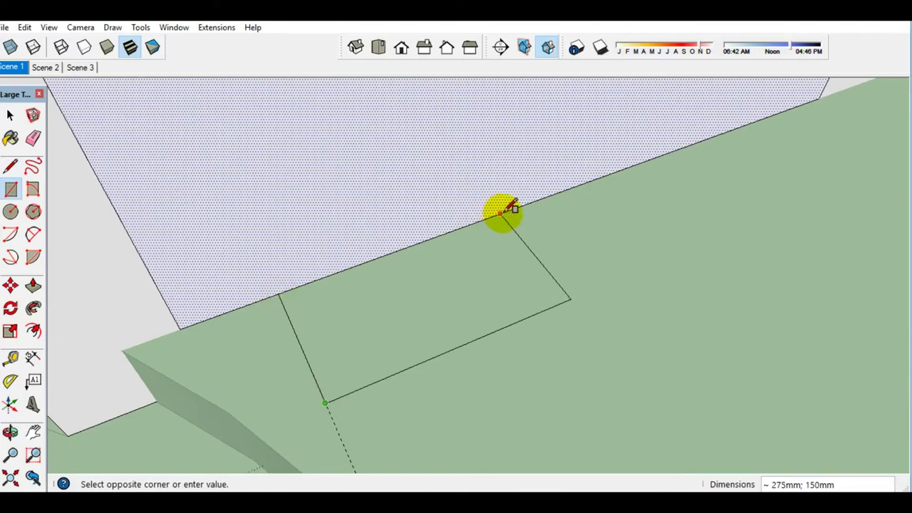
key(space)
click(463, 312)
key(m)
key(ctrl)
drag(374, 312, 631, 393)
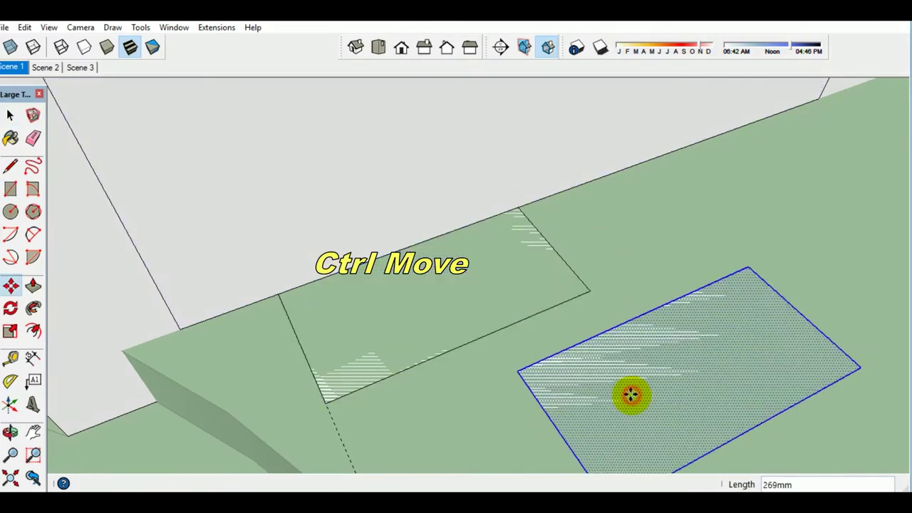
key(space)
key(e)
drag(309, 401, 569, 271)
- Offset the copied rectangle's face inward by 10
key(space)
mouse_move(577, 272)
middle_down()
mouse_move(563, 357)
mouse_move(460, 433)
middle_up()
click(550, 370)
text(f10)
key(Return)
key(space)
- Copy the inner rectangle's left edge inward and add 10mm line segments on the edge
click(456, 430)
key(m)
key(space)
middle_drag(417, 383, 387, 391)
key(m)
key(ctrl)
click(371, 396)
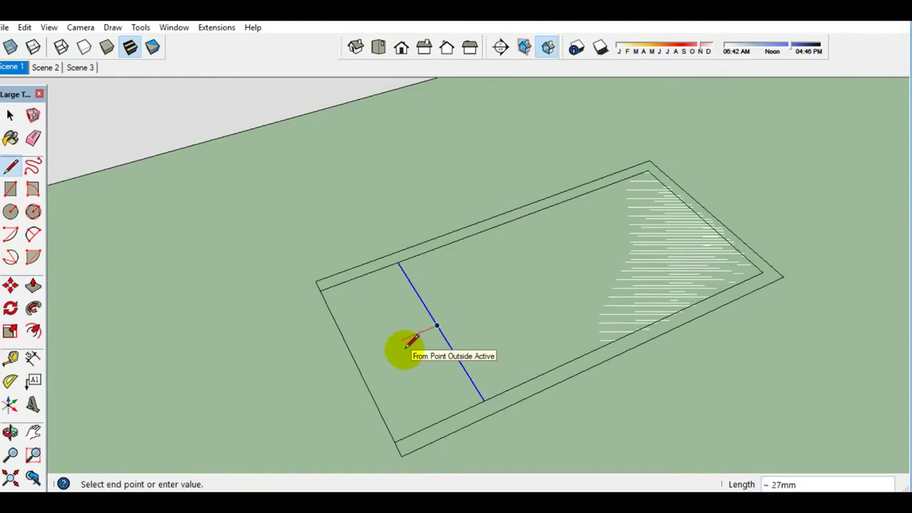
click(373, 271)
key(space)
middle_drag(373, 272, 436, 342)
text(10mm)
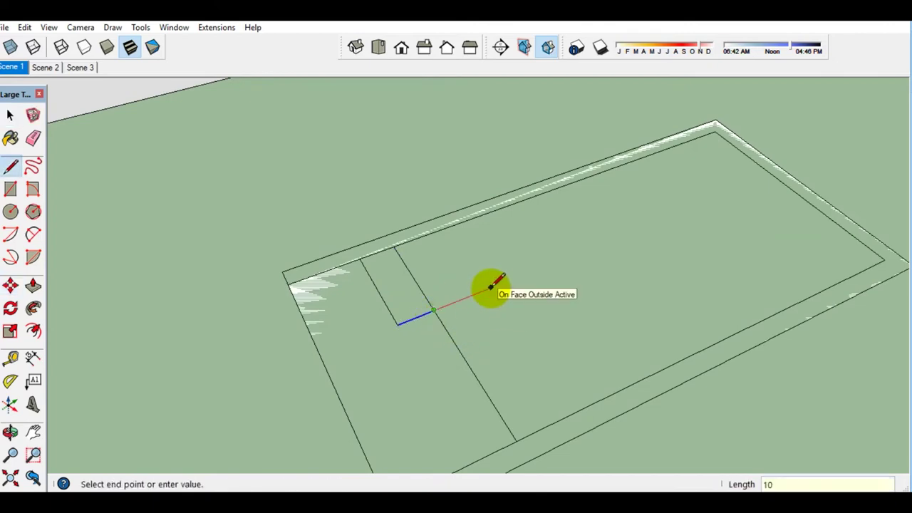
click(548, 186)
key(space)
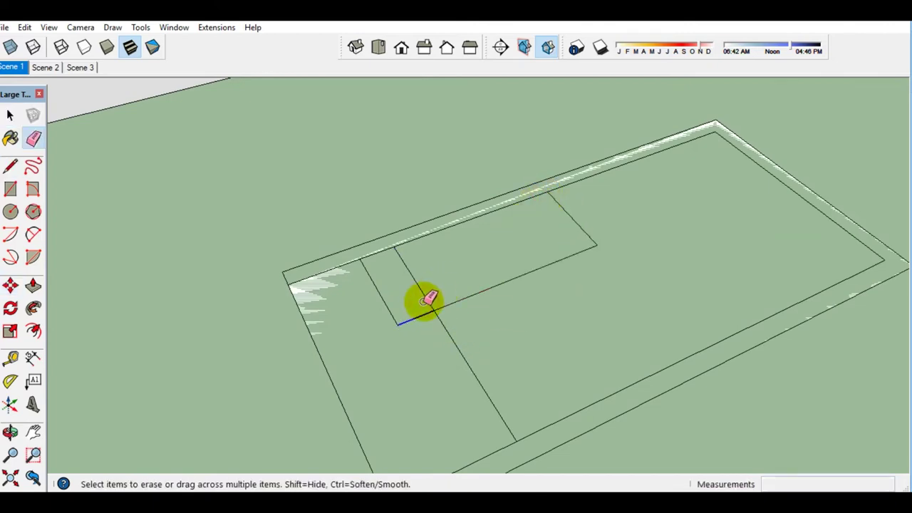
- Draw a small rectangle profile on the slab edge
scroll(424, 301, down, 2)
middle_drag(428, 301, 451, 356)
key(space)
key(r)
click(479, 311)
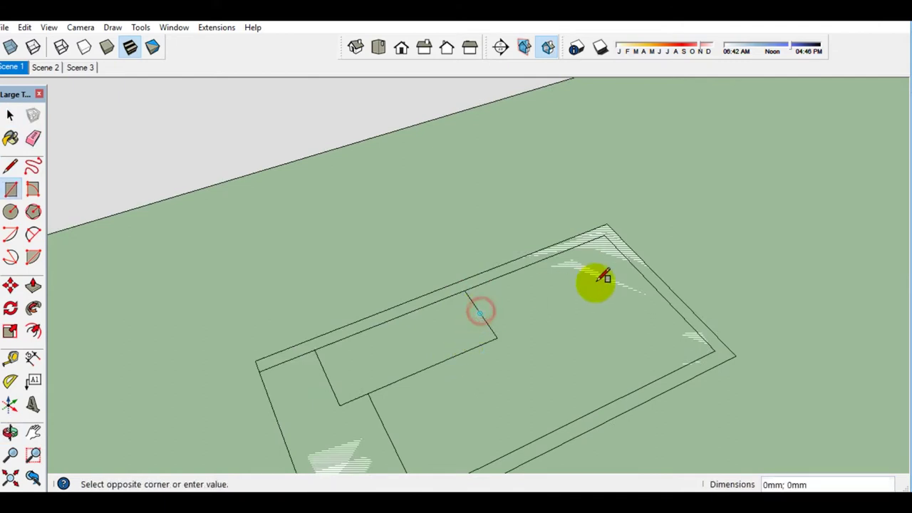
scroll(598, 278, up, 1)
click(646, 265)
scroll(533, 307, up, 2)
- Shift the rectangle about 11mm inward and erase leftover edges to leave a stepped profile
key(space)
click(457, 335)
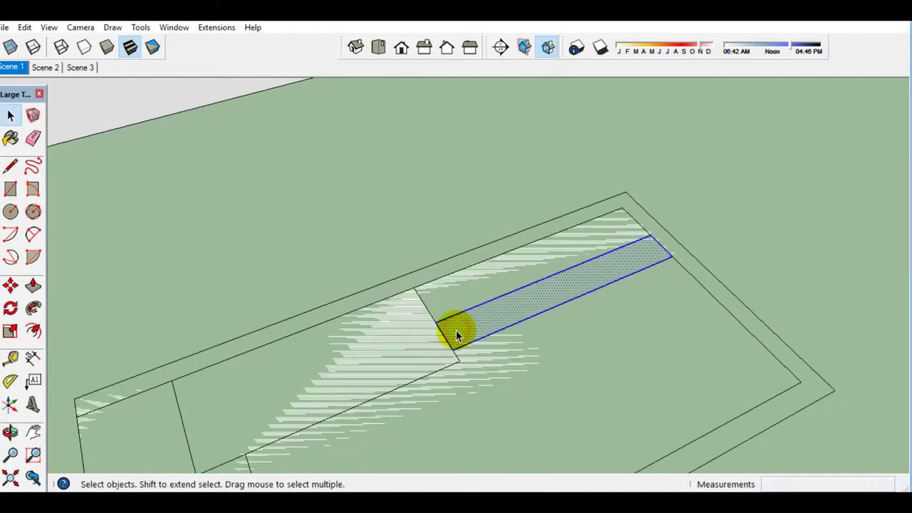
click(445, 336)
click(432, 319)
key(e)
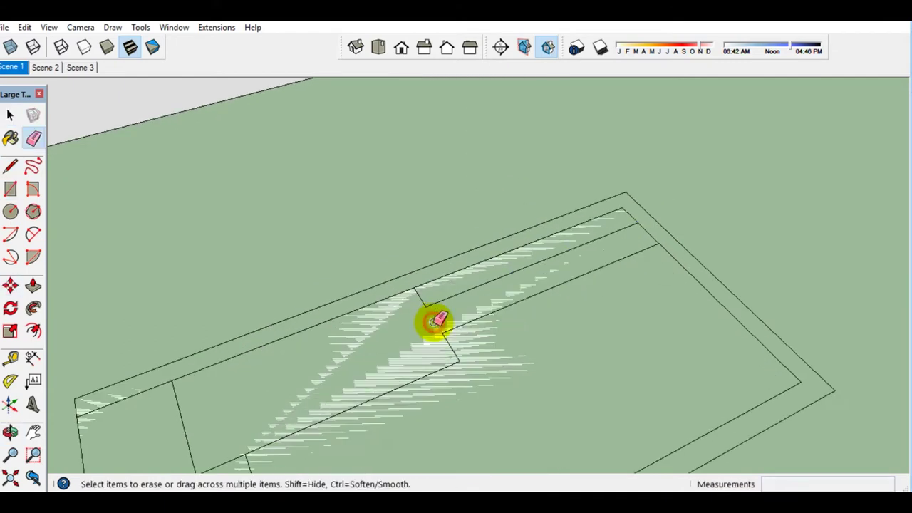
drag(798, 385, 805, 404)
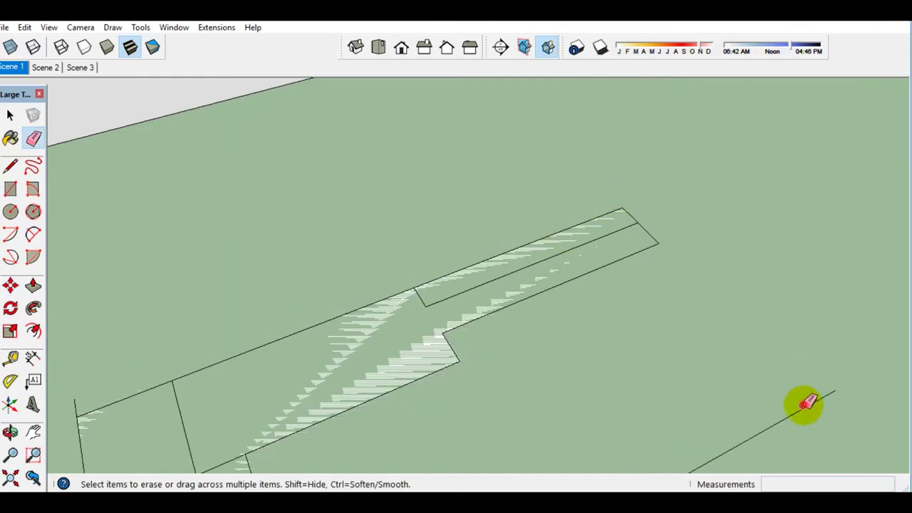
- Copy the whole stepped profile and place it on the box corner
middle_drag(613, 242, 611, 198)
key(space)
scroll(392, 291, down, 3)
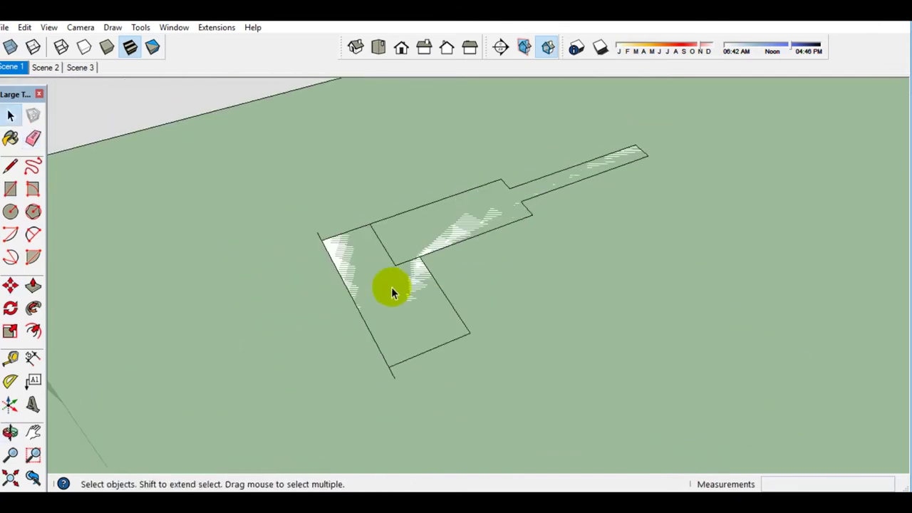
triple_click(407, 292)
key(ctrl+c)
mouse_move(407, 291)
middle_down()
mouse_move(477, 309)
mouse_move(452, 324)
mouse_move(571, 329)
mouse_move(305, 265)
mouse_move(400, 244)
middle_up()
click(443, 305)
click(305, 264)
key(space)
key(e)
click(306, 270)
- Pick the Follow Me tool to sweep the profile along a path
key(space)
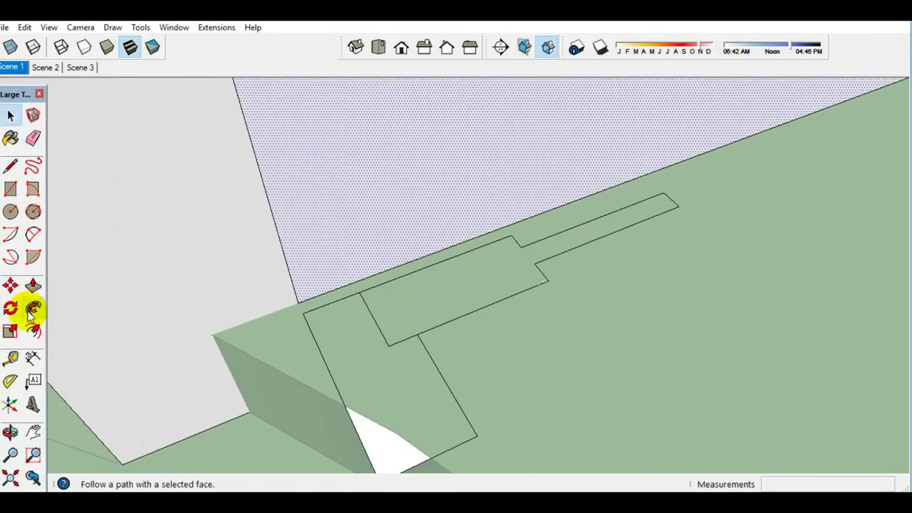
click(32, 314)
key(space)
mouse_move(407, 306)
middle_down()
mouse_move(437, 261)
mouse_move(483, 307)
middle_up()
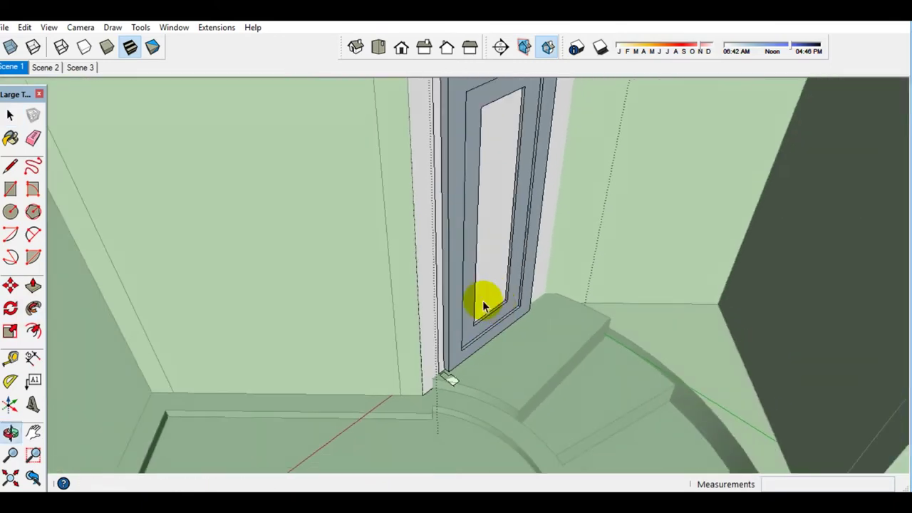
- Scale the door on the blue axis to about 1.02 to make it slightly taller
triple_click(456, 301)
right_click(472, 301)
click(498, 270)
mouse_move(489, 342)
middle_down()
mouse_move(436, 354)
mouse_move(509, 232)
middle_up()
key(s)
drag(541, 271, 541, 301)
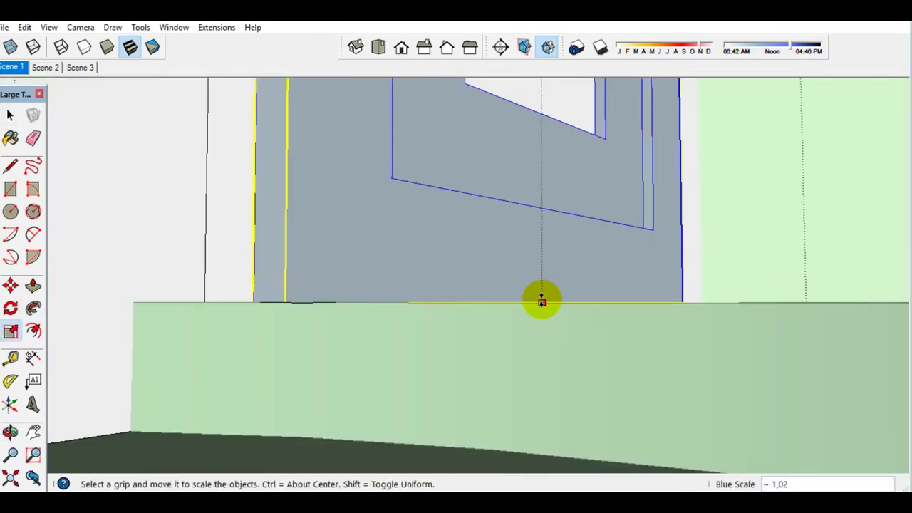
mouse_move(545, 304)
middle_down()
mouse_move(533, 277)
mouse_move(468, 342)
mouse_move(492, 323)
mouse_move(483, 337)
middle_up()
- Copy a frame rail higher up, group it, and turn it into a component
scroll(483, 336, up, 3)
scroll(268, 351, up, 2)
key(m)
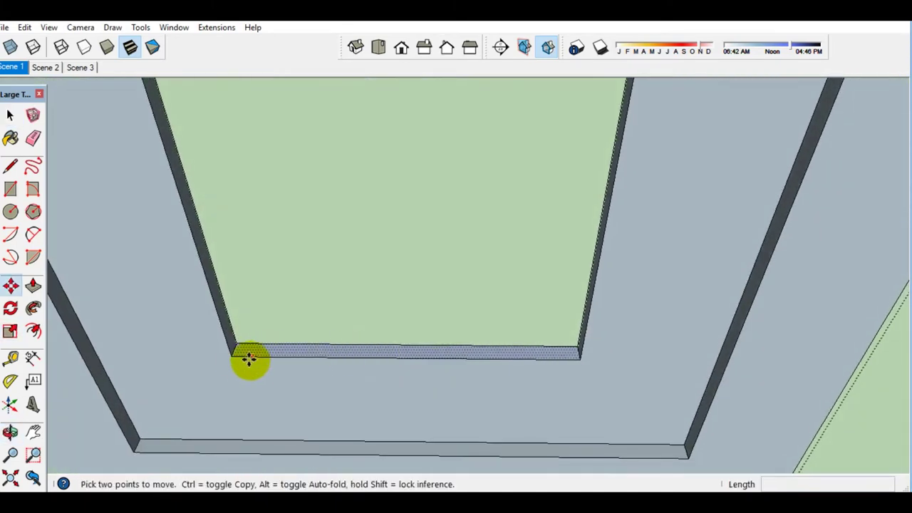
click(235, 356)
click(212, 306)
key(space)
middle_drag(211, 306, 379, 331)
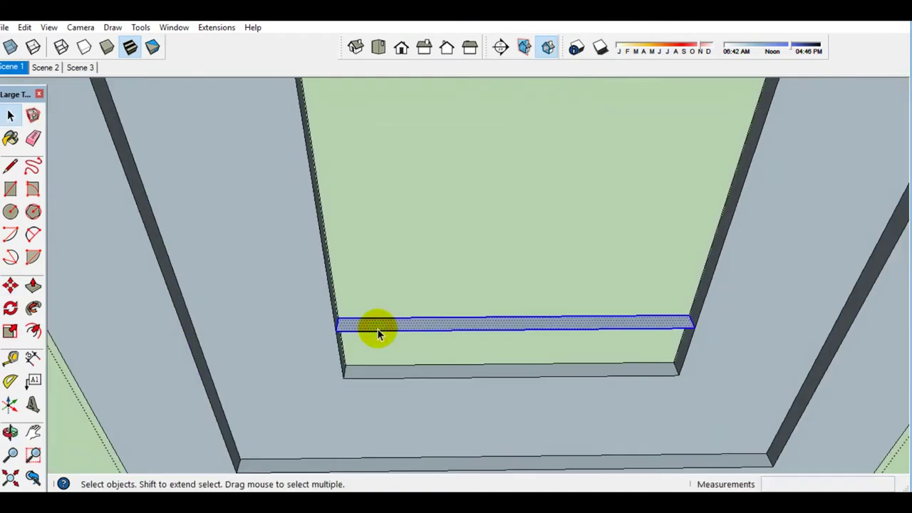
right_click(378, 332)
click(443, 243)
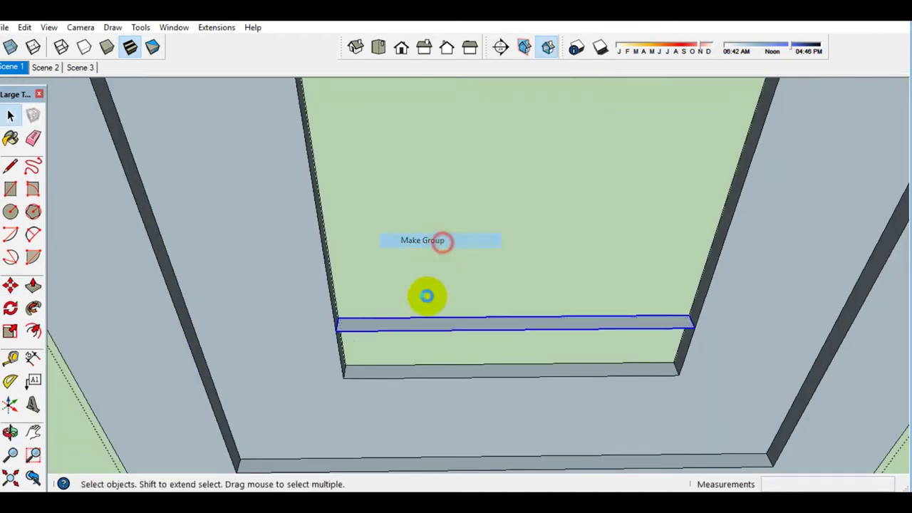
right_click(413, 330)
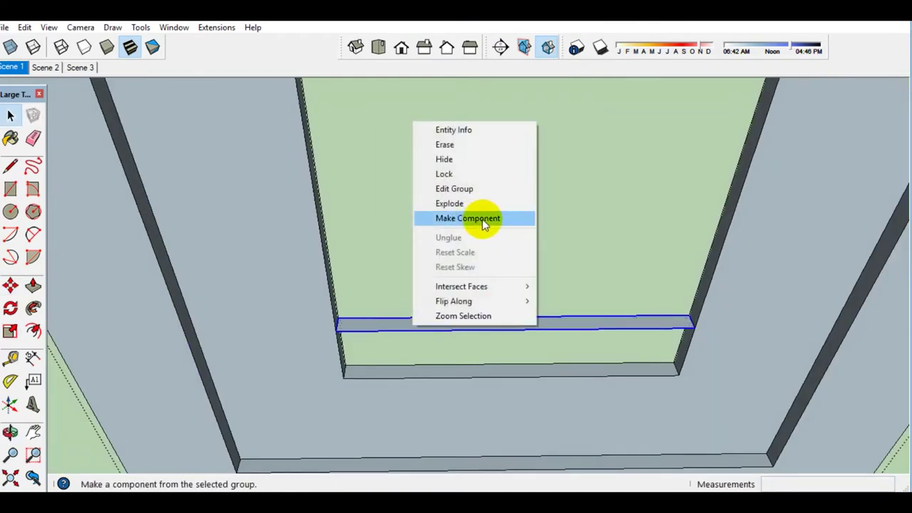
click(479, 220)
- Array the rail down the opening into nine evenly spaced copies with /9
key(m)
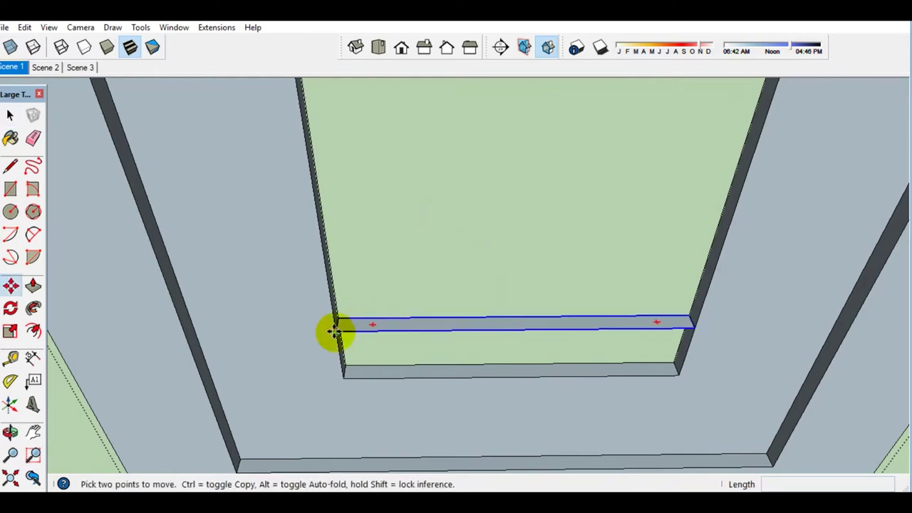
ctrl+click(338, 329)
scroll(326, 254, down, 3)
scroll(377, 278, up, 5)
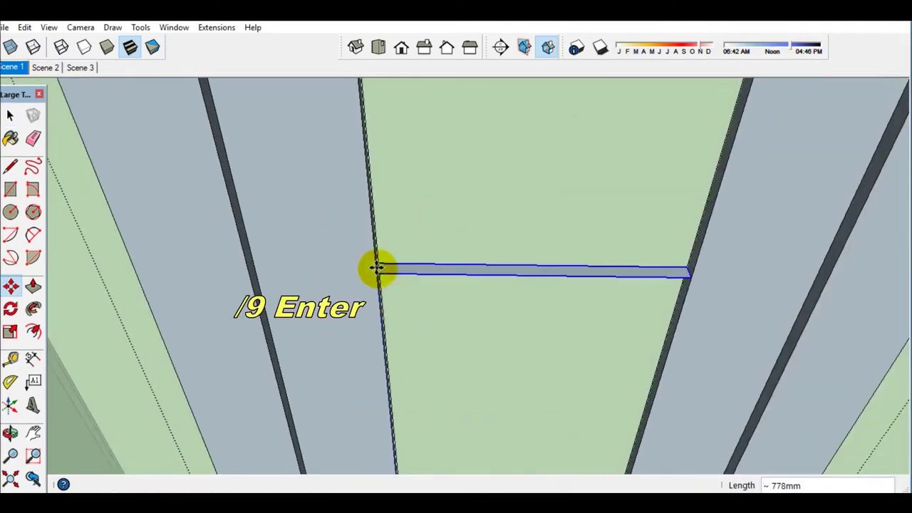
key(Return)
middle_drag(376, 264, 326, 297)
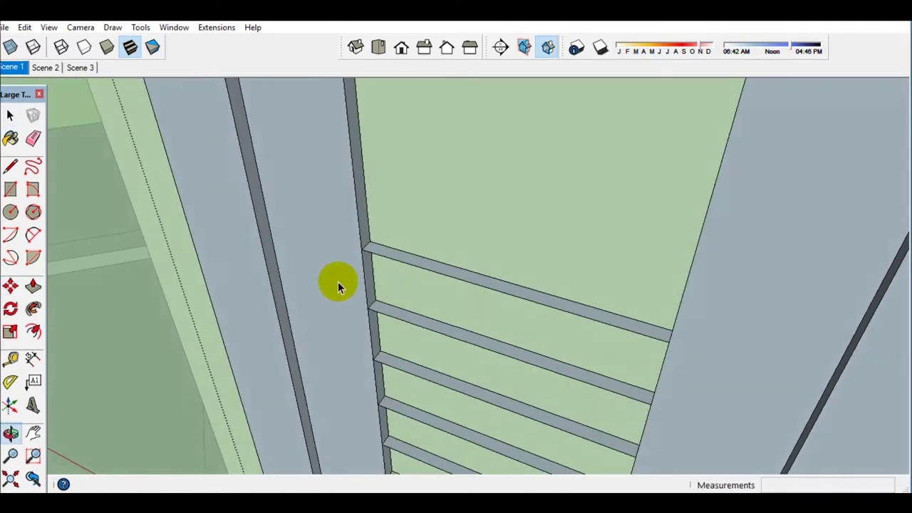
- Push/Pull the top rail face into a board and shift it slightly lower
key(space)
scroll(387, 261, up, 3)
key(p)
drag(388, 257, 358, 359)
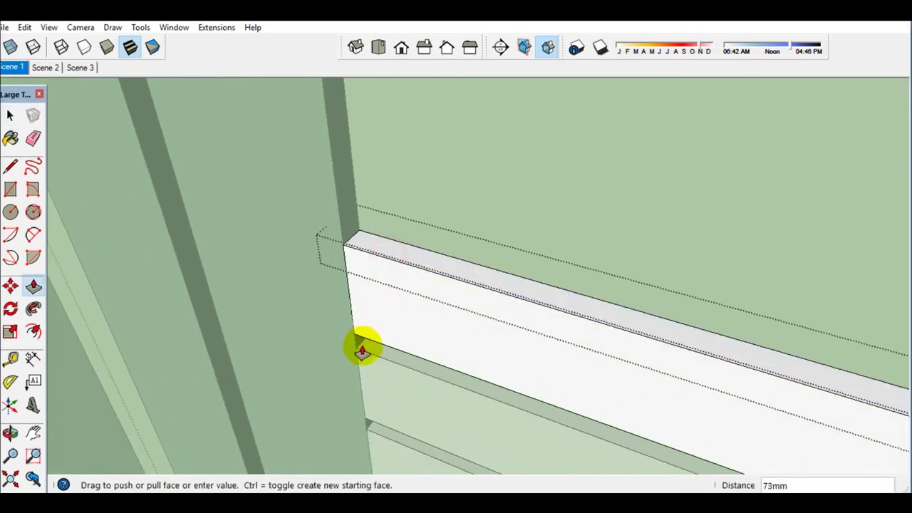
middle_drag(357, 352, 366, 340)
key(space)
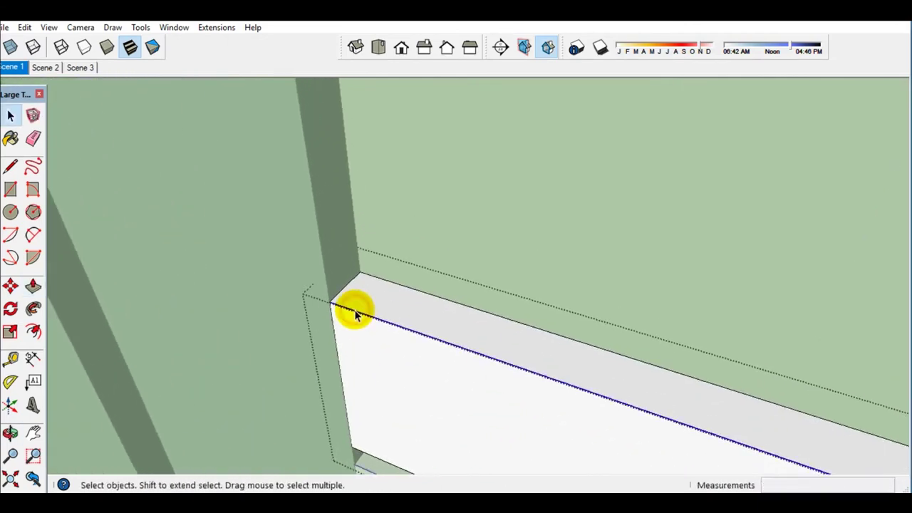
mouse_move(333, 305)
mouse_down()
mouse_move(360, 276)
mouse_move(356, 313)
mouse_up()
key(space)
click(346, 293)
- Draw a rectangle on the post's side and pull it about 338mm into a thin strip
key(r)
click(358, 290)
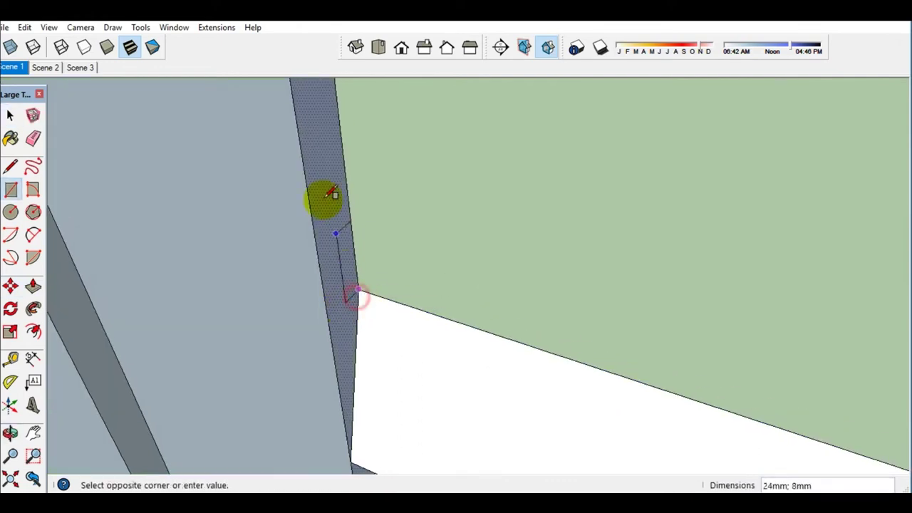
key(space)
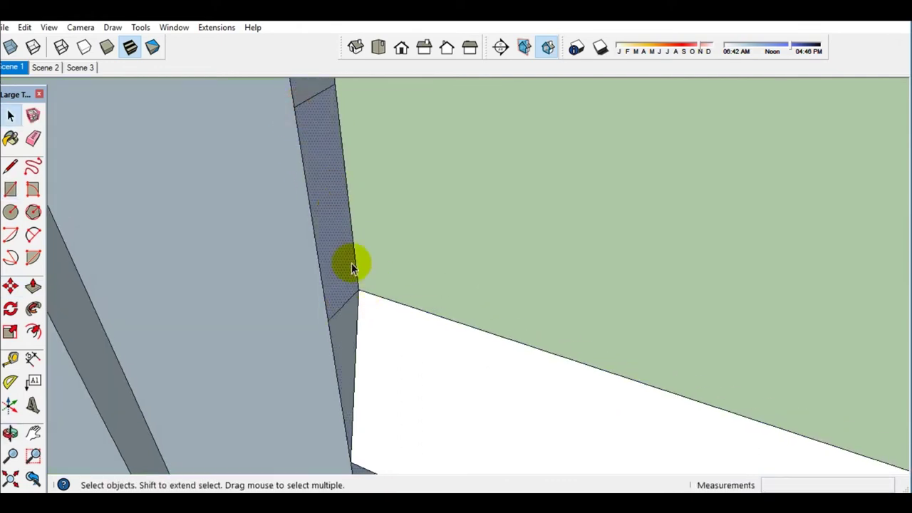
key(p)
click(351, 262)
middle_drag(407, 281, 661, 356)
click(679, 372)
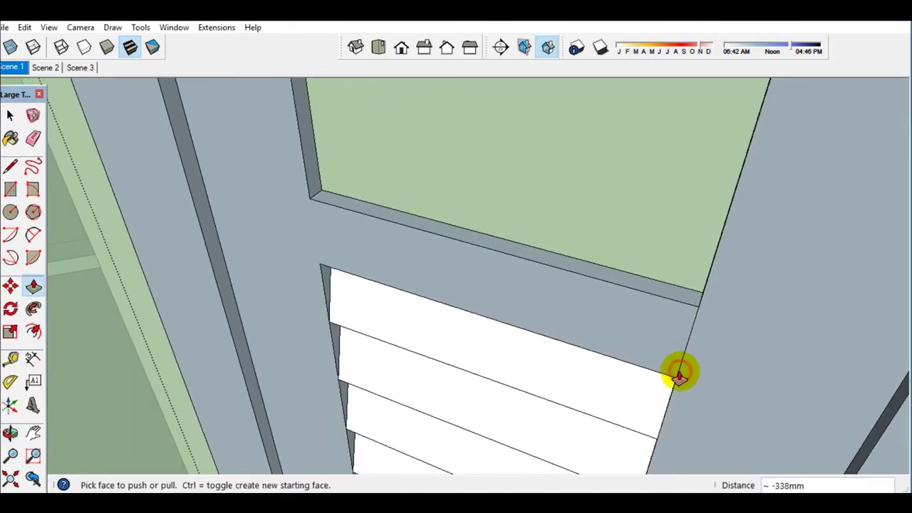
key(space)
- Select the thin strip above the slats
middle_drag(417, 326, 496, 335)
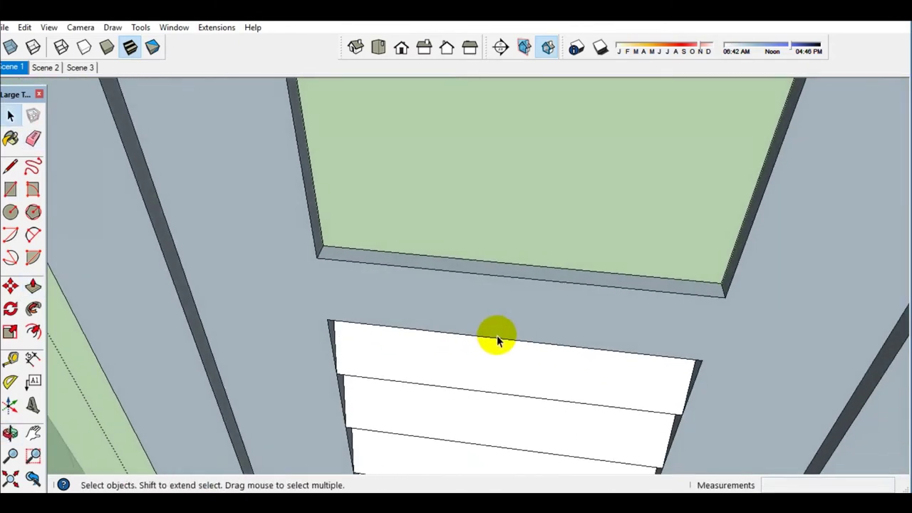
scroll(497, 335, up, 3)
key(l)
key(space)
click(403, 308)
- Ctrl-Move a copy of the strip lower down the opening
key(m)
click(297, 261)
key(ctrl)
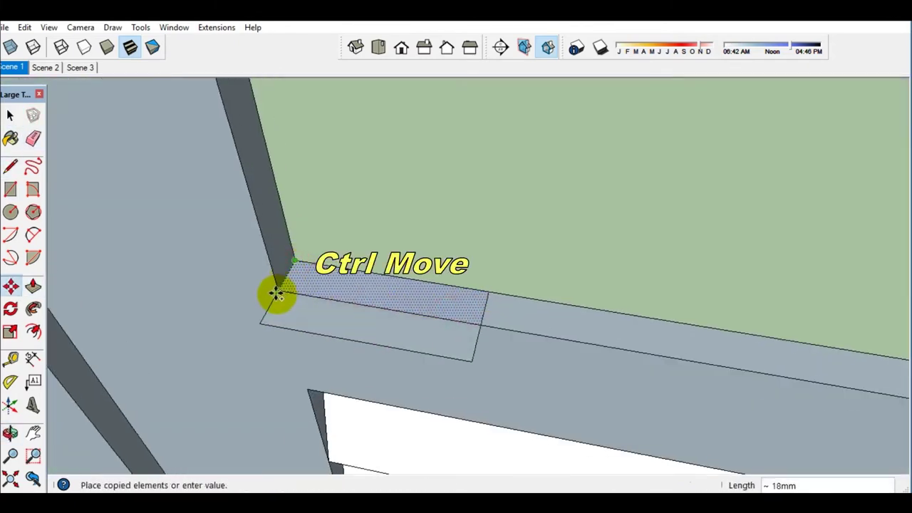
click(281, 342)
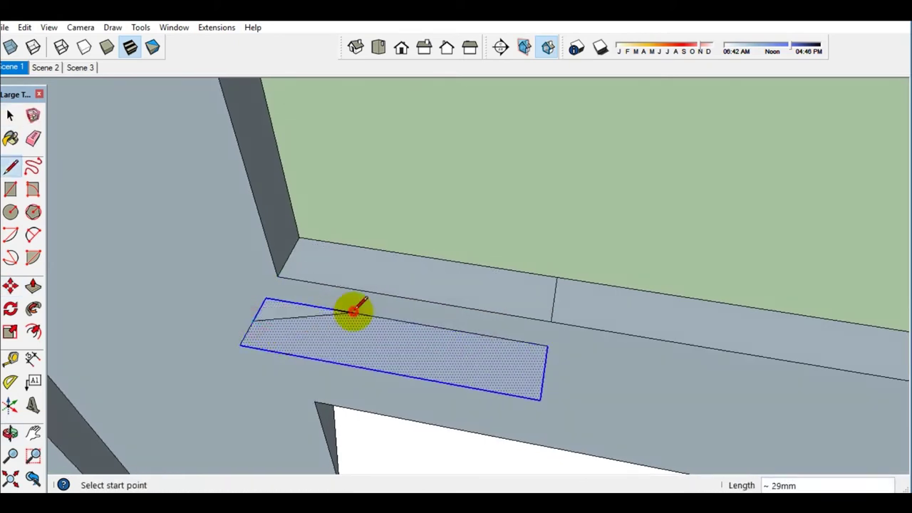
key(space)
shift+middle_drag(319, 333, 328, 360)
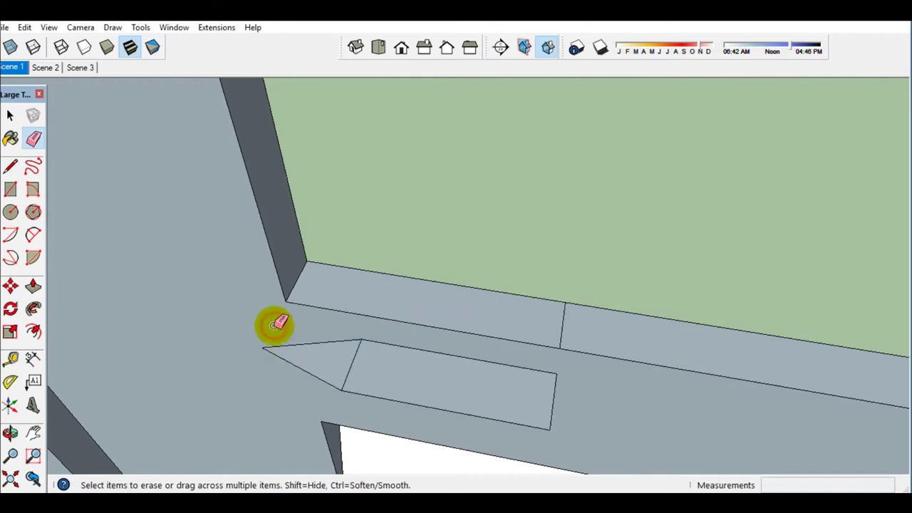
- Draw a profile line at the frame corner and Follow Me it around the opening as a ledge
key(e)
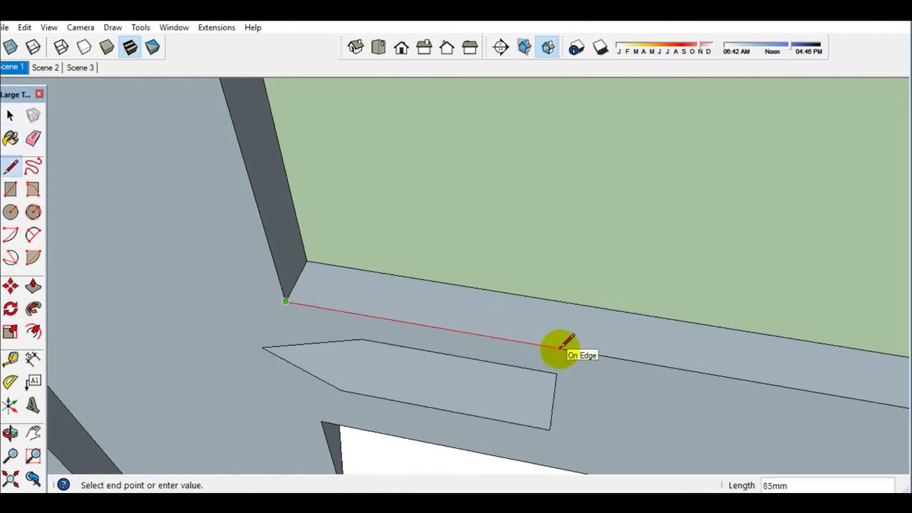
click(560, 347)
key(space)
click(514, 320)
click(33, 308)
click(427, 387)
middle_drag(305, 451, 475, 289)
- Remove the extra ledge faces, unhide the hidden geometry via Edit > Unhide, and group the ledge
key(space)
right_click(474, 285)
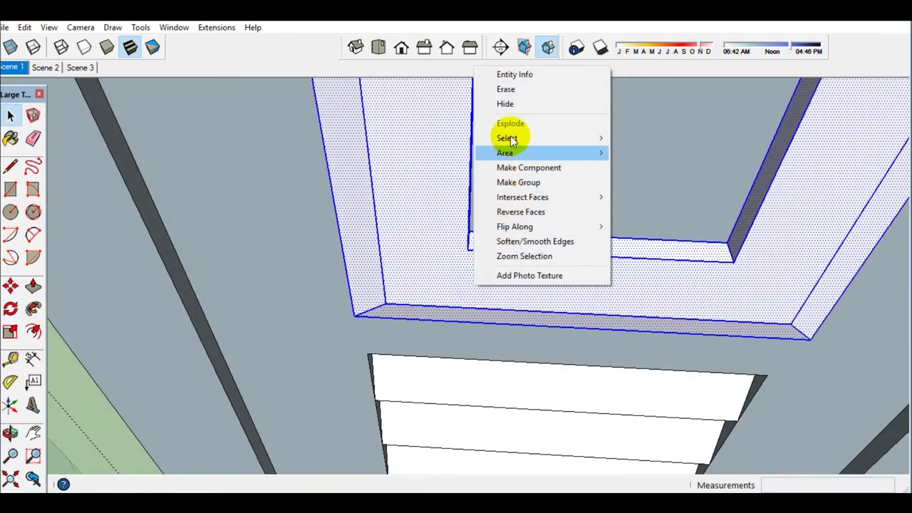
click(505, 89)
click(24, 27)
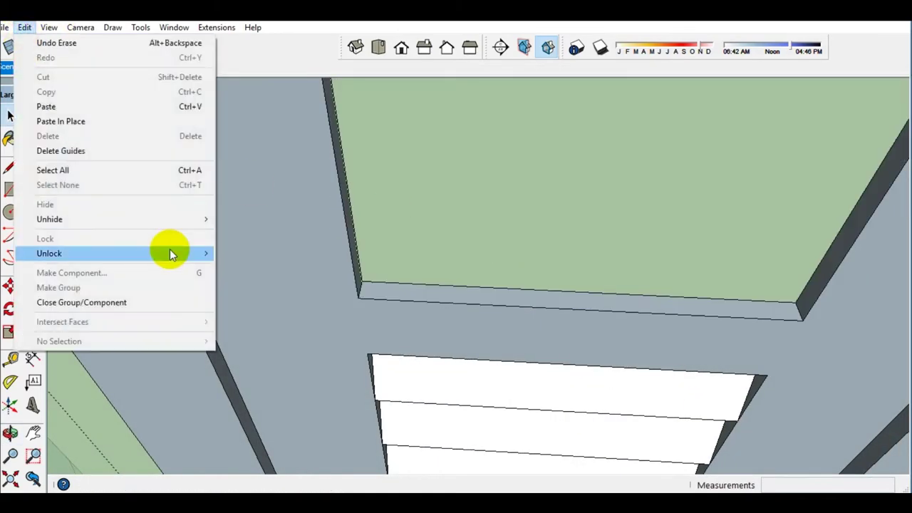
click(283, 249)
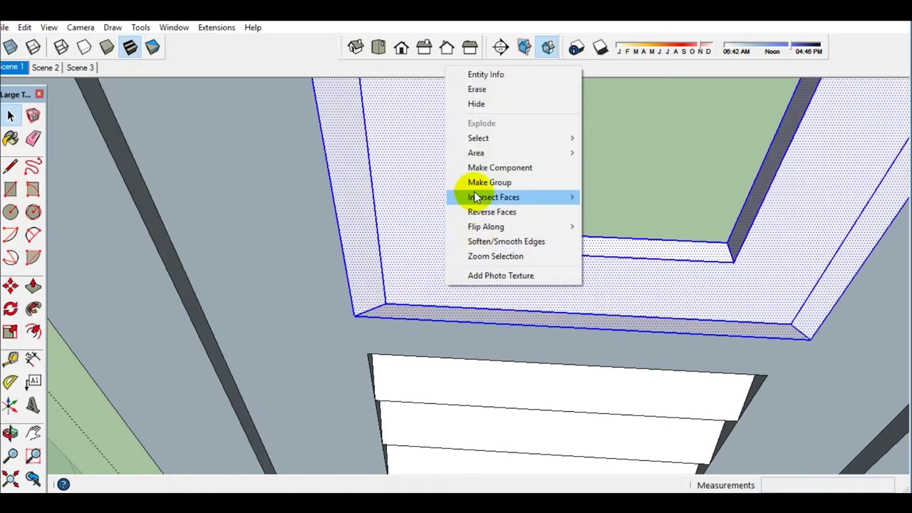
click(484, 183)
- Push/Pull the frame face out about 149mm to form the trim
scroll(379, 317, up, 2)
scroll(342, 313, down, 2)
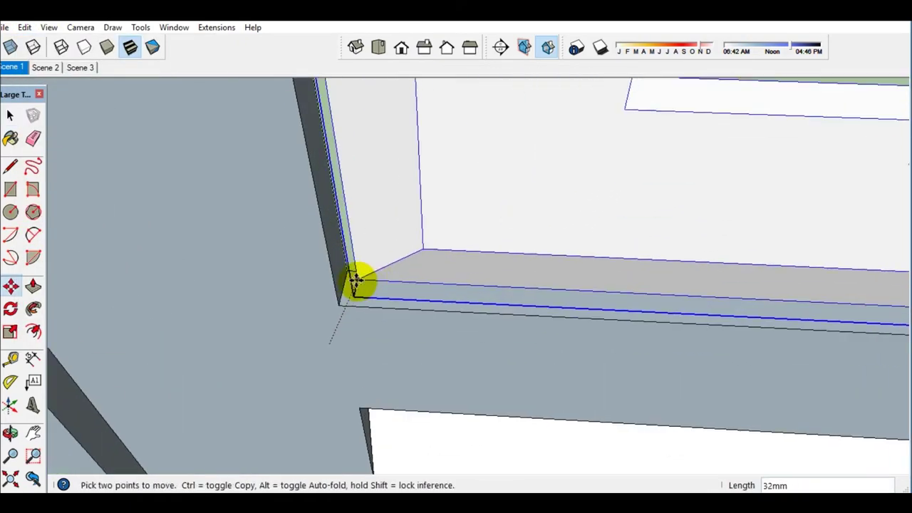
scroll(352, 278, down, 1)
key(space)
scroll(360, 274, down, 1)
scroll(378, 292, down, 2)
scroll(391, 304, up, 2)
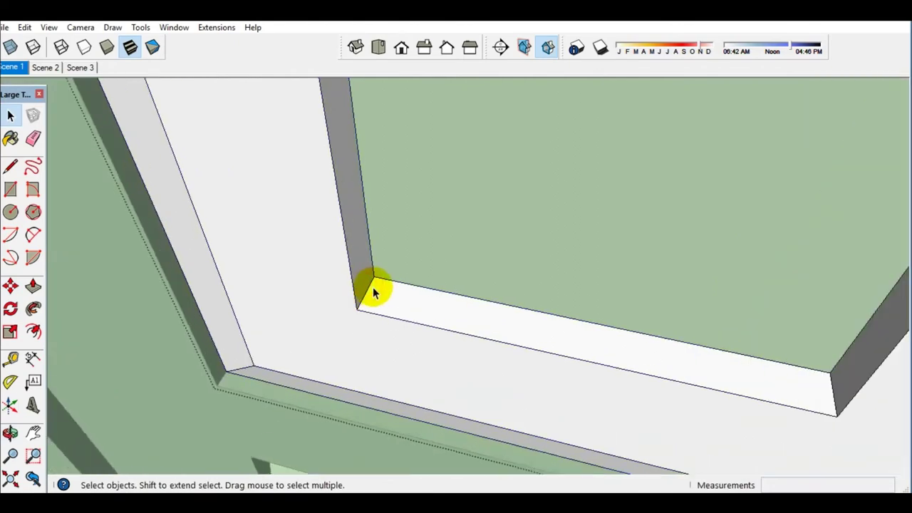
key(p)
drag(350, 295, 701, 349)
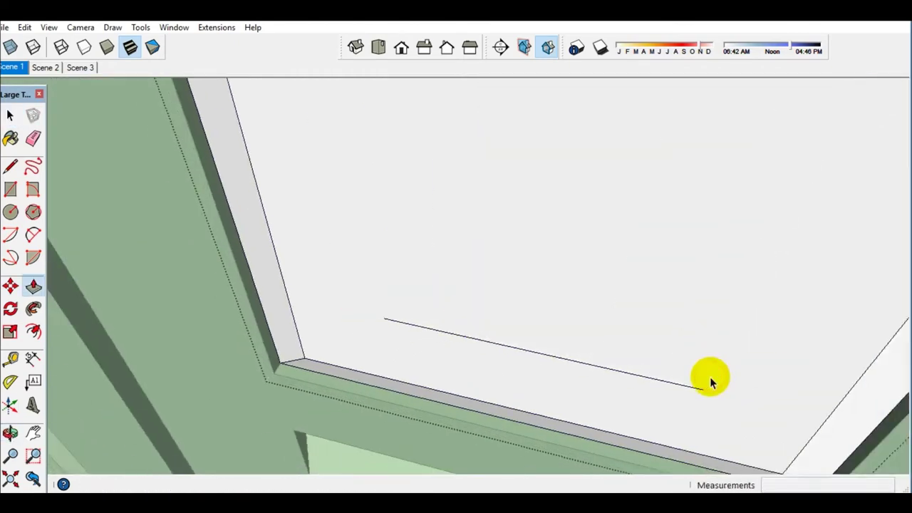
- Offset an inner panel outline on the door face and push it inward as a recessed panel
key(space)
scroll(627, 374, down, 3)
scroll(602, 369, up, 2)
key(f)
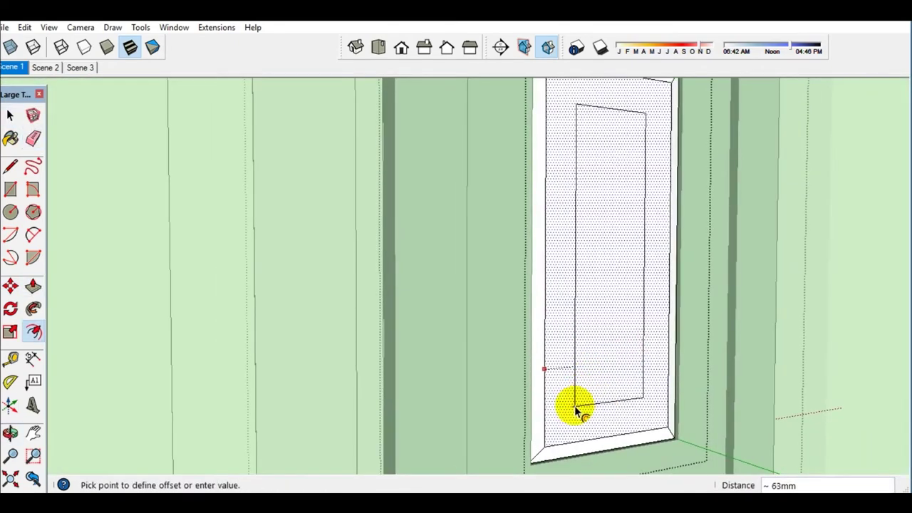
click(575, 409)
key(space)
scroll(615, 391, up, 2)
scroll(576, 398, up, 1)
click(572, 394)
key(space)
scroll(541, 420, up, 1)
key(e)
key(space)
scroll(556, 317, down, 4)
scroll(570, 367, down, 2)
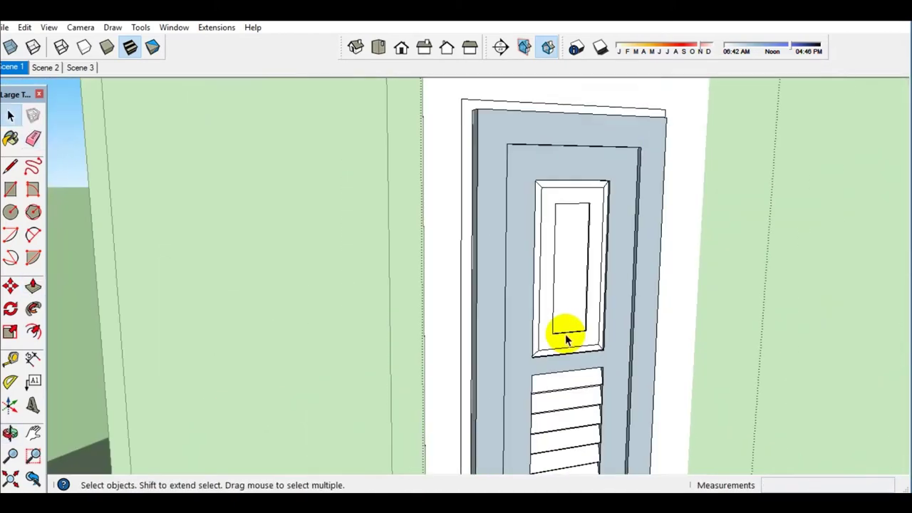
- Select the louvered door and inspect it from its base up to its top
scroll(564, 326, down, 2)
middle_drag(566, 309, 539, 372)
scroll(540, 372, up, 3)
click(527, 408)
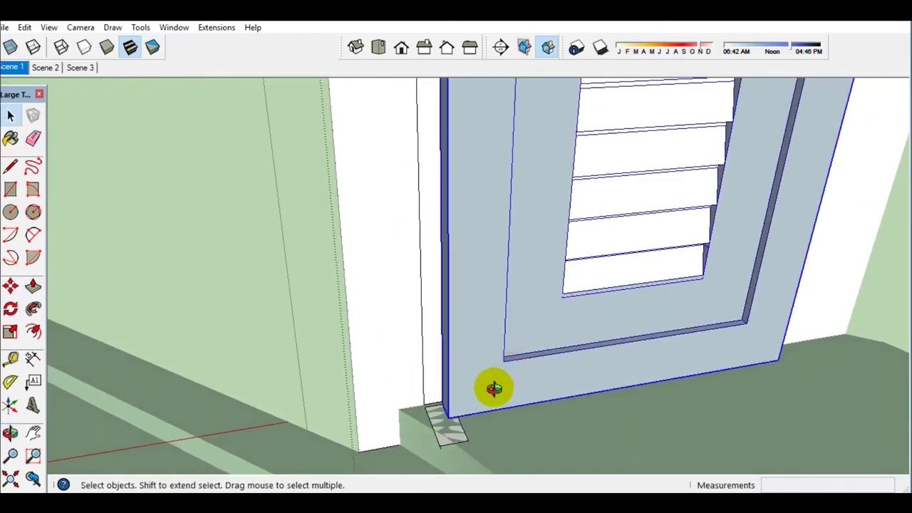
scroll(492, 383, up, 2)
scroll(442, 356, down, 3)
mouse_move(441, 312)
middle_down()
mouse_move(539, 289)
mouse_move(533, 200)
mouse_move(553, 204)
middle_up()
scroll(688, 166, up, 2)
mouse_move(688, 167)
middle_down()
mouse_move(629, 118)
mouse_move(509, 413)
middle_up()
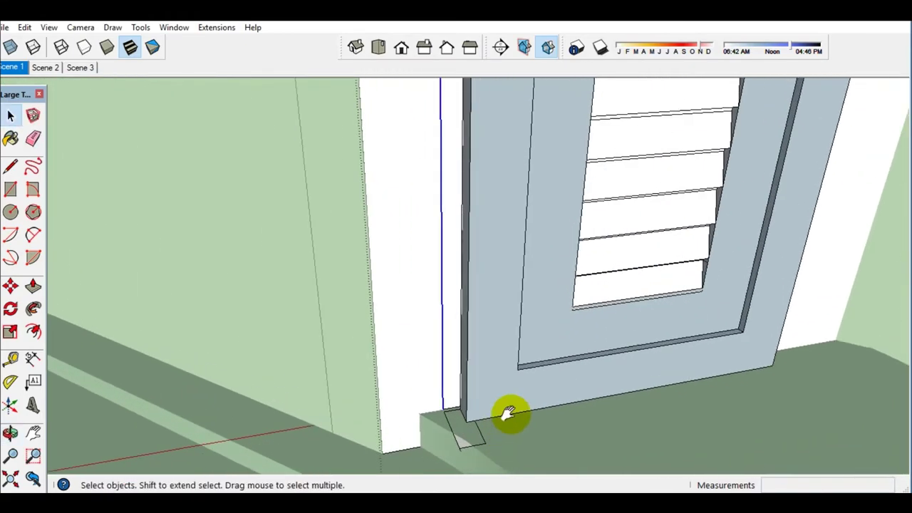
scroll(509, 414, up, 1)
- Reverse the jamb faces, hide the door, push the wall face through, then Edit > Unhide
key(space)
click(503, 367)
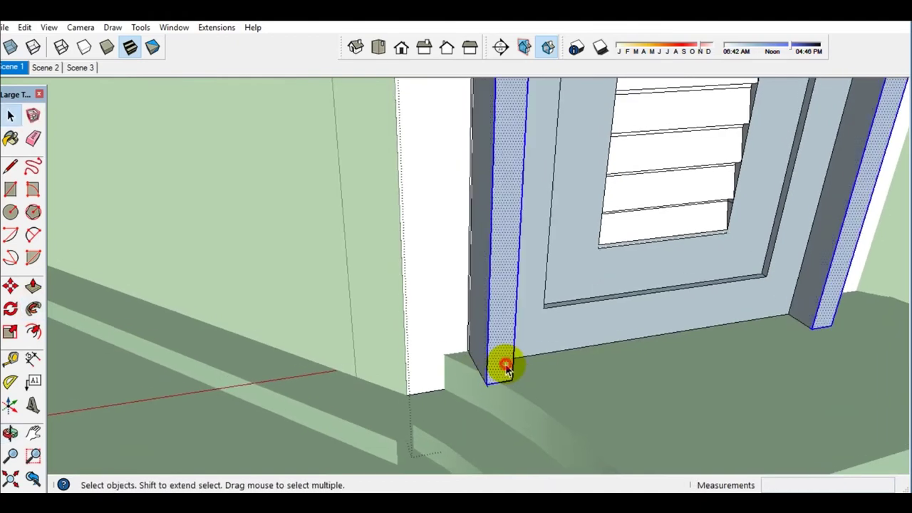
click(564, 292)
click(619, 304)
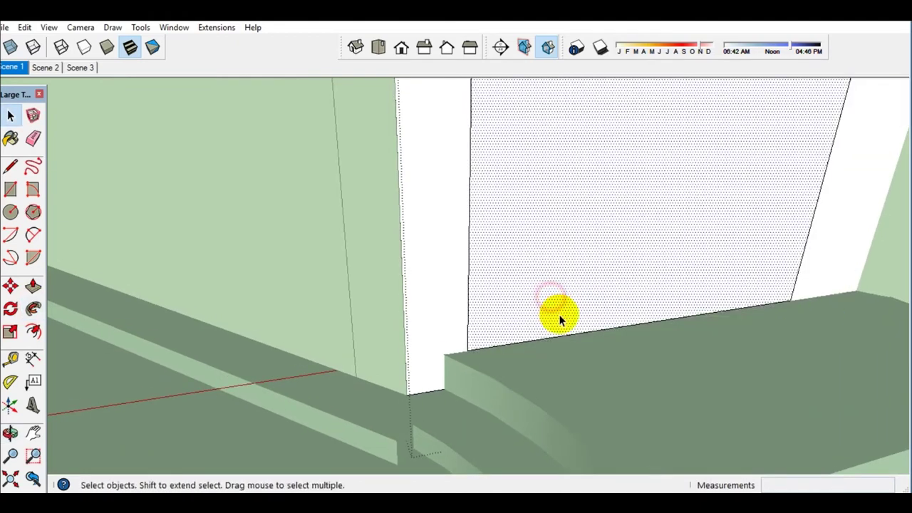
scroll(548, 342, up, 1)
click(538, 382)
click(468, 338)
key(space)
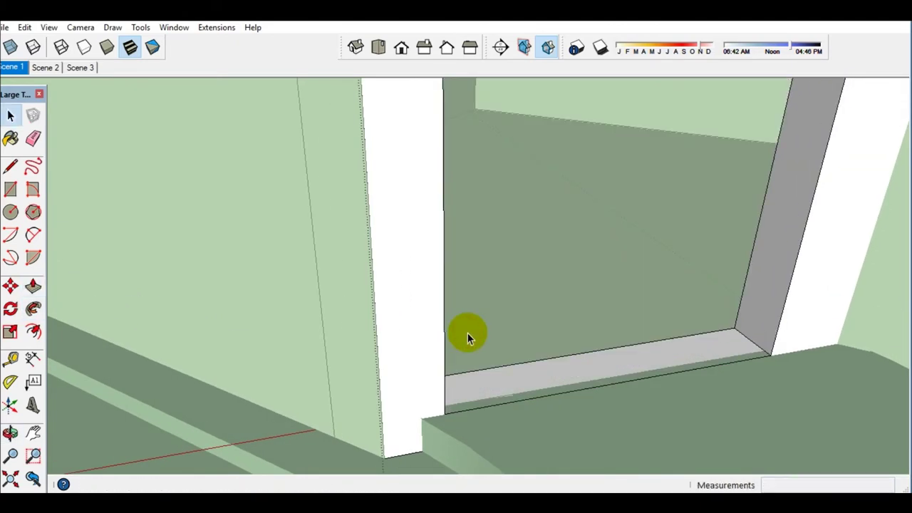
click(26, 28)
click(242, 249)
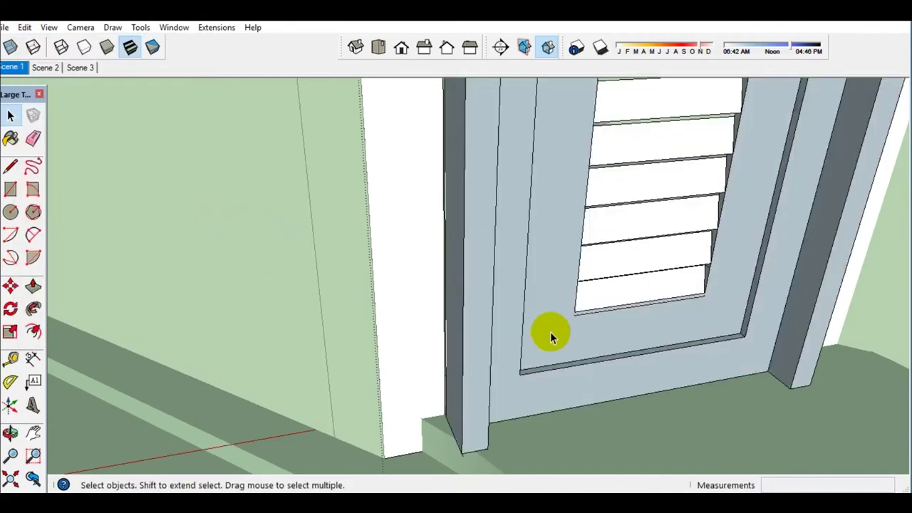
- Cut the door with Ctrl+X and paste it near the interior doorway
key(ctrl+x)
scroll(506, 368, down, 5)
scroll(540, 358, up, 3)
scroll(545, 362, up, 2)
key(ctrl+v)
click(563, 392)
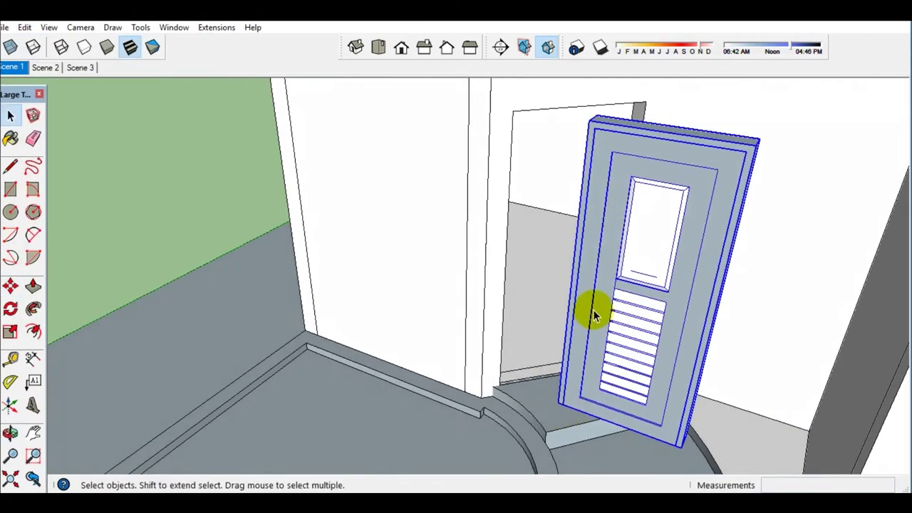
- Rotate the door around its corner to face the interior opening
scroll(570, 285, up, 3)
middle_drag(550, 263, 514, 259)
key(q)
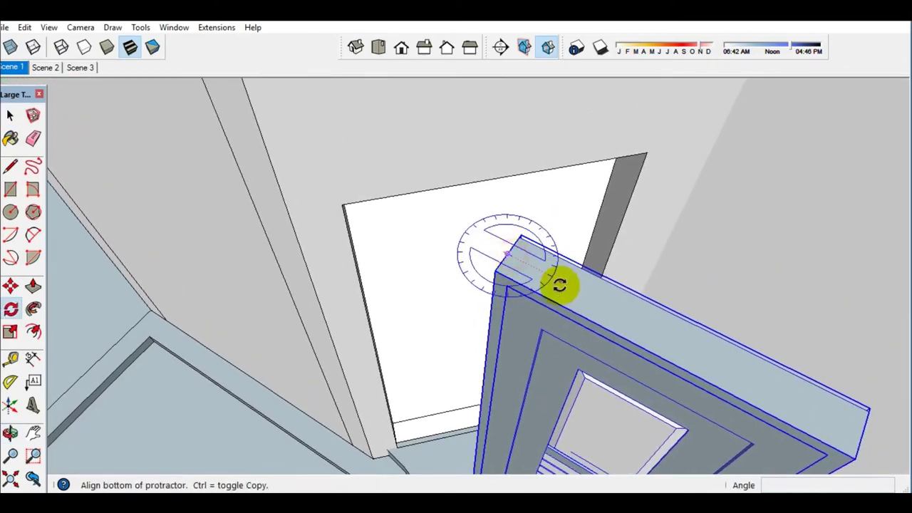
click(562, 284)
click(549, 311)
key(space)
- Move the door by its bottom corner into the opening with a typed distance, then copy it
middle_drag(549, 311, 494, 408)
scroll(463, 385, up, 3)
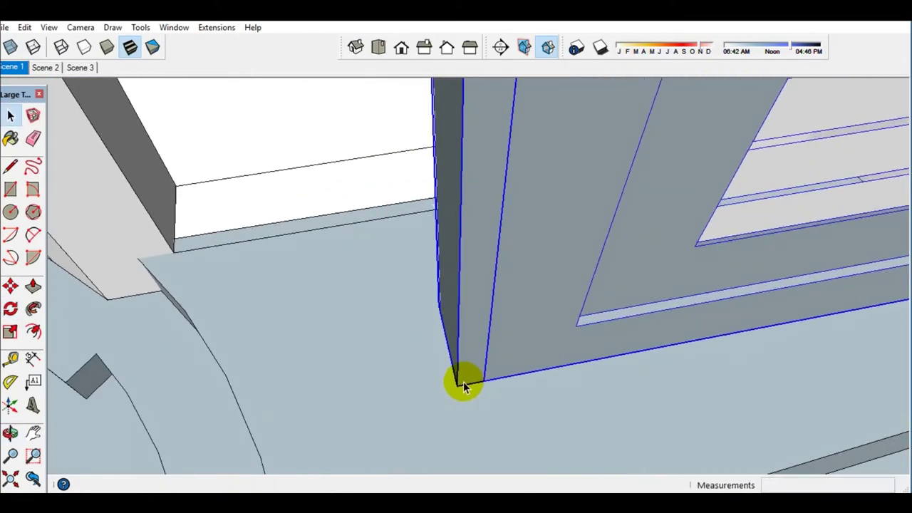
key(m)
click(462, 382)
mouse_move(462, 382)
middle_down()
mouse_move(577, 362)
mouse_move(408, 350)
mouse_move(240, 311)
mouse_move(275, 278)
middle_up()
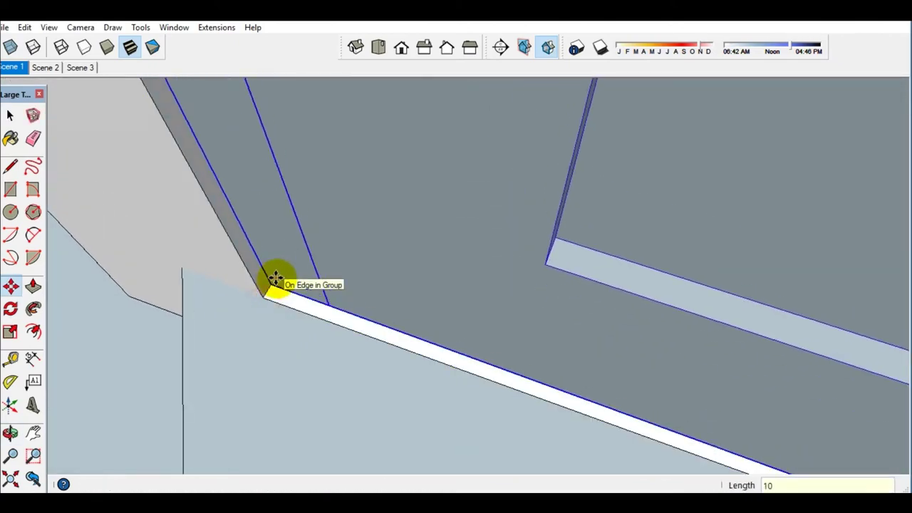
key(Return)
key(space)
key(ctrl+c)
- Orbit above the rooms to check the fitted door and view the next room's wall
middle_drag(473, 291, 549, 200)
scroll(535, 220, up, 3)
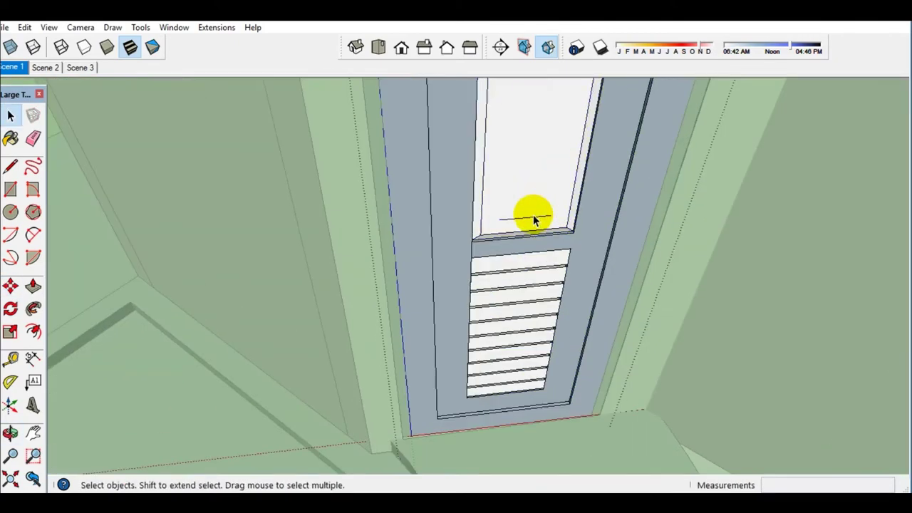
scroll(525, 213, down, 5)
mouse_move(525, 213)
middle_down()
mouse_move(583, 289)
mouse_move(533, 309)
middle_up()
scroll(594, 310, up, 2)
middle_drag(594, 309, 537, 321)
scroll(561, 322, up, 2)
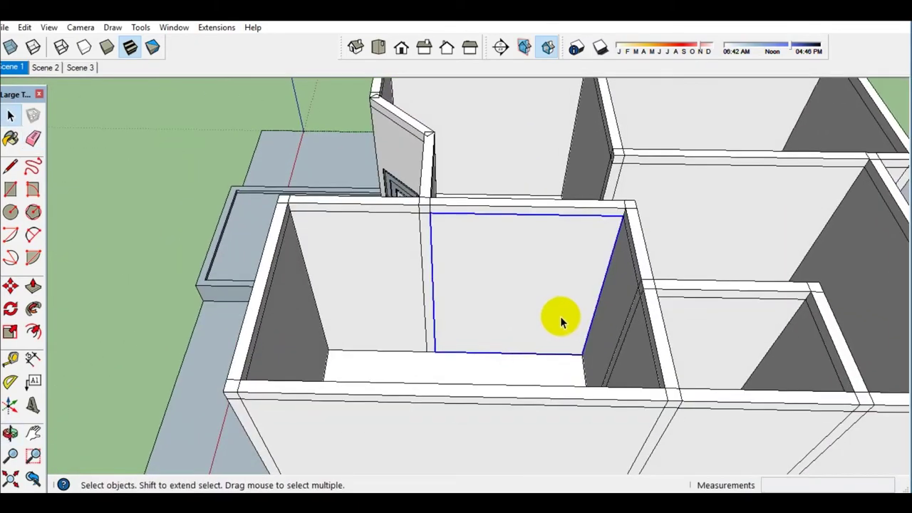
- Inside the wall group, push the door outline 150 mm into the wall
double_click(560, 322)
scroll(552, 327, up, 1)
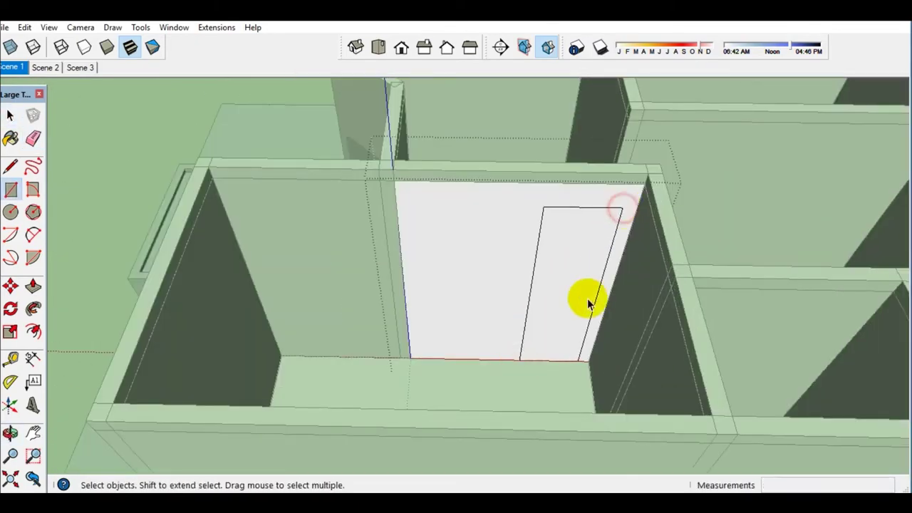
key(p)
middle_drag(589, 304, 559, 327)
click(563, 288)
scroll(576, 335, up, 2)
scroll(592, 356, up, 2)
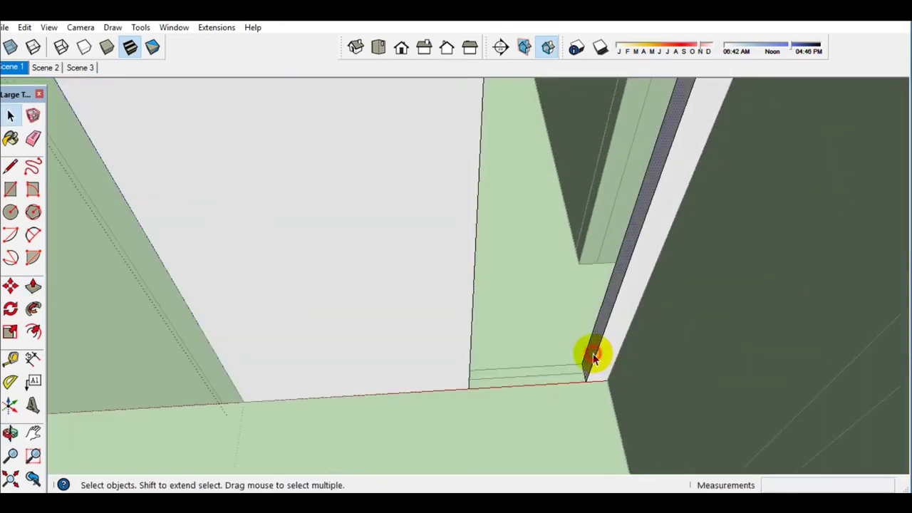
scroll(591, 356, up, 1)
- Paste a copy of the louvered door and place it in the new opening
key(ctrl+v)
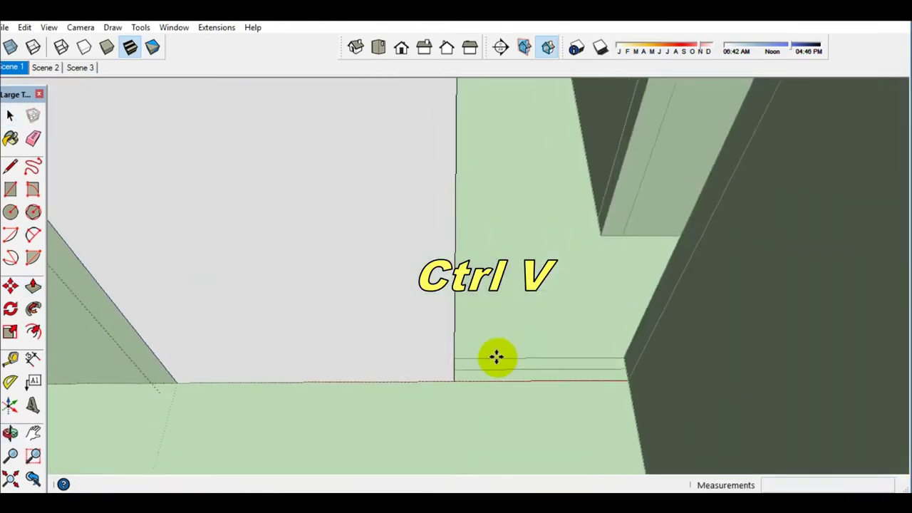
middle_drag(494, 356, 485, 383)
click(470, 372)
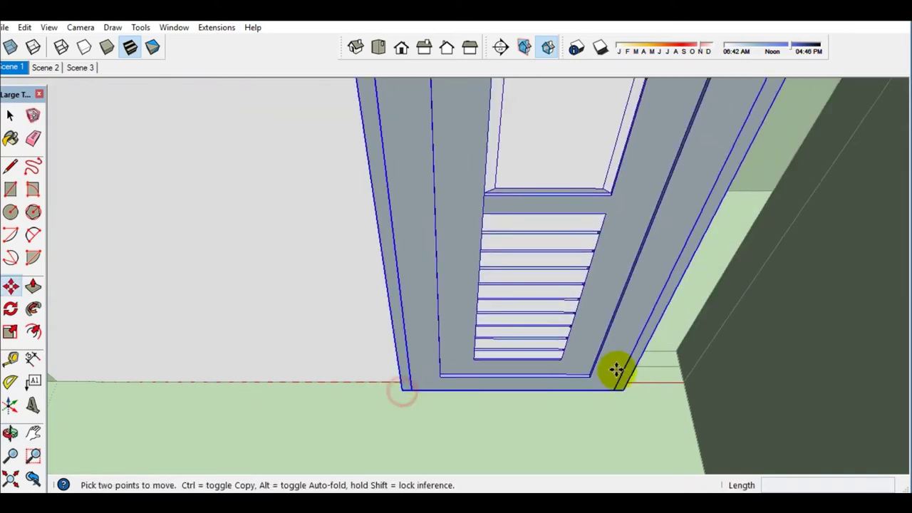
scroll(649, 389, up, 2)
scroll(643, 350, up, 2)
scroll(648, 382, up, 1)
- Shift the door 60 mm so it sits flush against the jamb
click(648, 383)
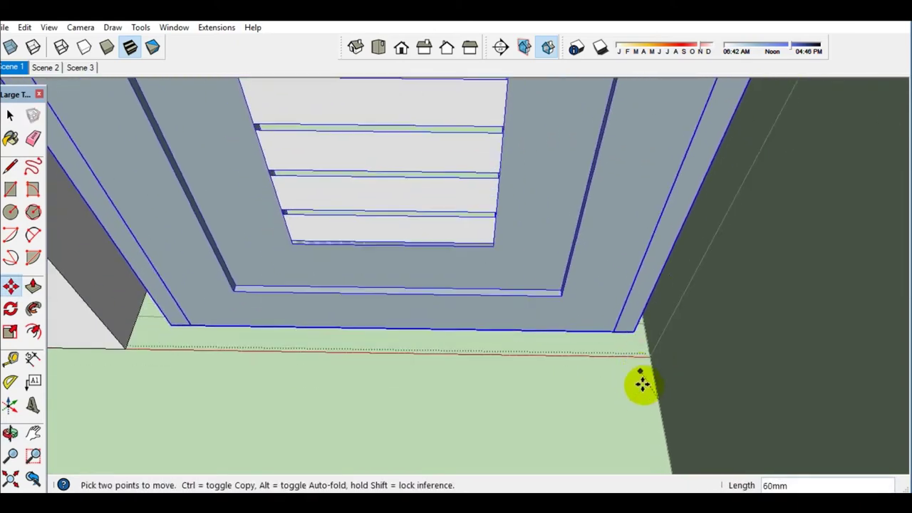
click(624, 397)
mouse_move(624, 398)
middle_down()
mouse_move(631, 340)
mouse_move(361, 313)
mouse_move(438, 240)
mouse_move(449, 258)
mouse_move(436, 378)
mouse_move(399, 183)
mouse_move(425, 116)
mouse_move(448, 122)
mouse_move(465, 195)
mouse_move(401, 335)
mouse_move(398, 441)
mouse_move(413, 301)
mouse_move(510, 426)
mouse_move(425, 356)
middle_up()
key(space)
key(space)
scroll(419, 319, down, 3)
key(p)
scroll(428, 328, down, 3)
scroll(428, 335, down, 2)
scroll(427, 299, up, 3)
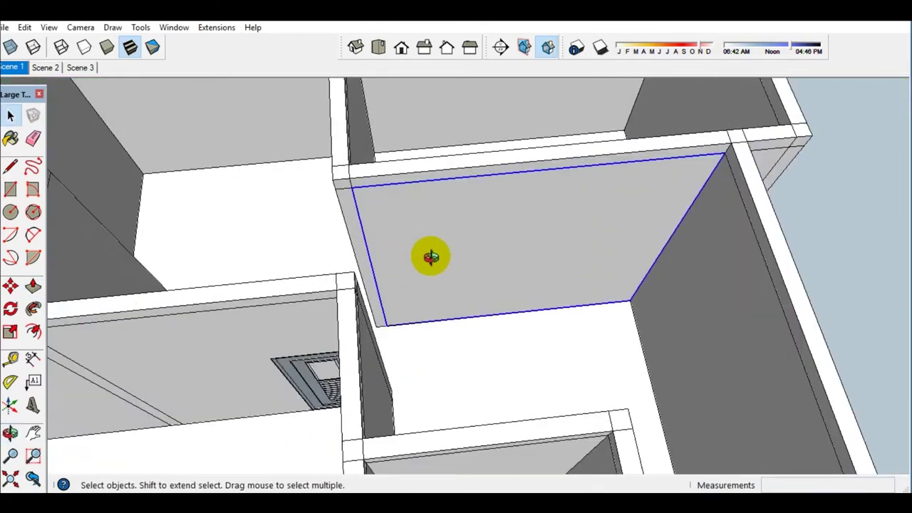
- Outline a doorway on the wall face and push it 150 mm into the wall
click(420, 257)
scroll(420, 271, up, 2)
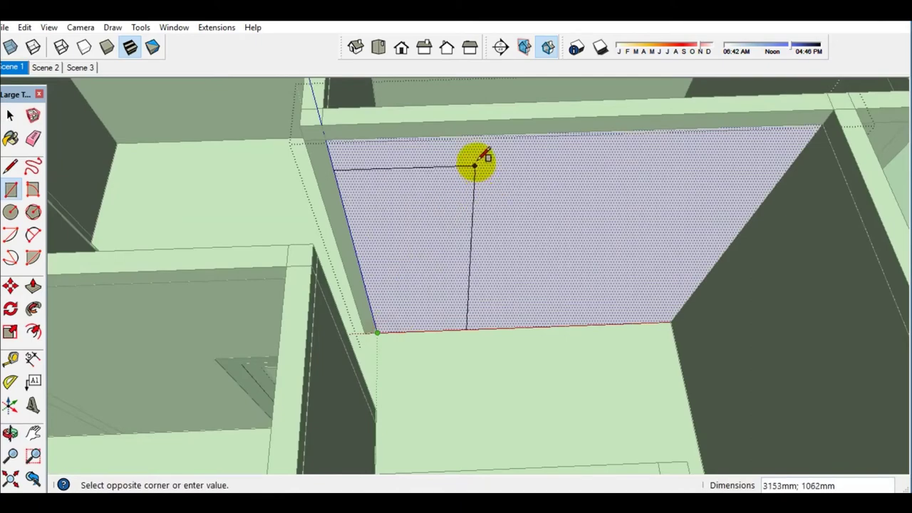
key(p)
click(440, 293)
click(423, 276)
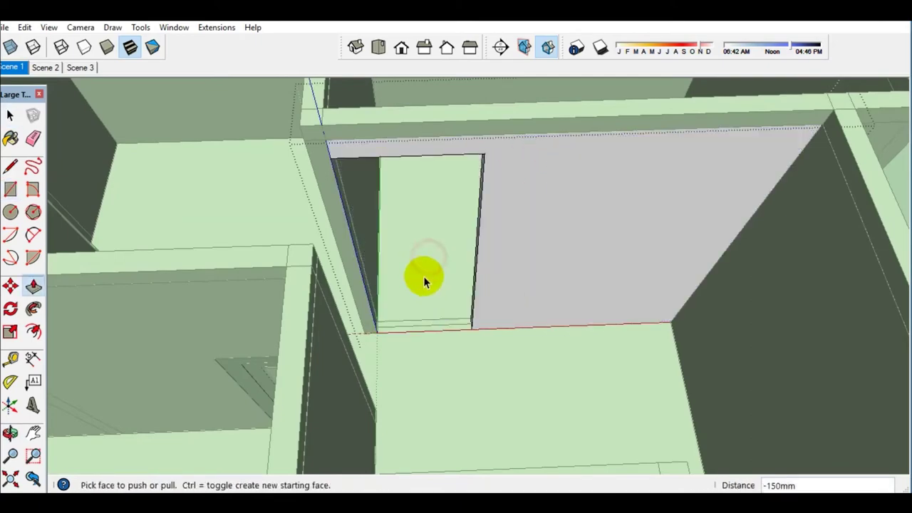
scroll(421, 347, up, 3)
scroll(357, 320, up, 3)
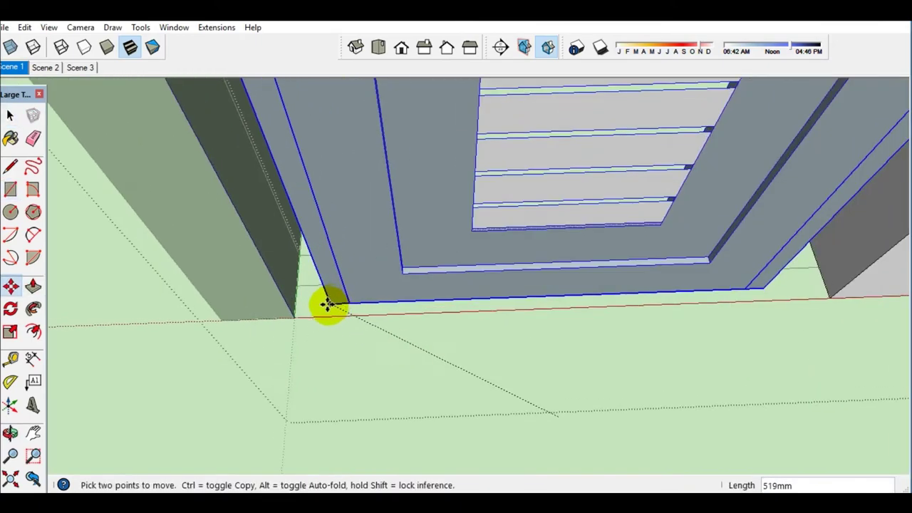
scroll(285, 302, up, 2)
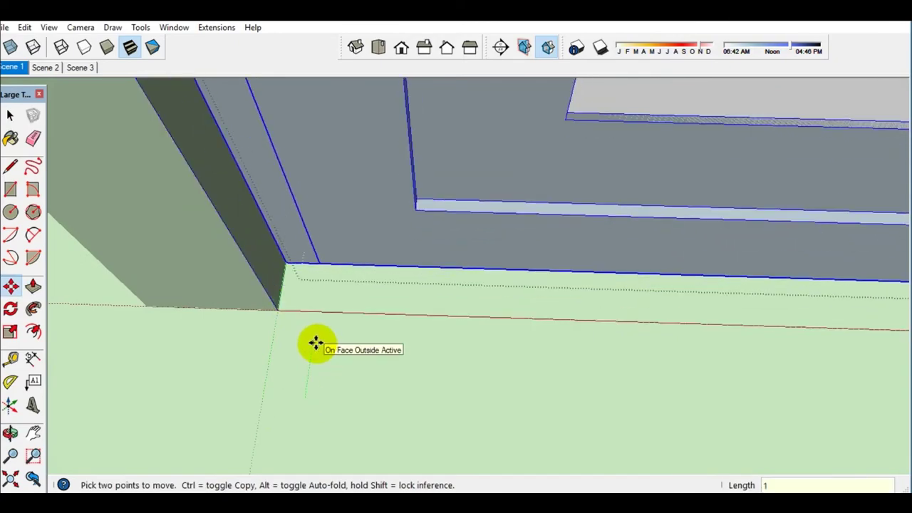
- Place the pasted door in the opening and raise the jamb panel to full wall height
click(315, 343)
mouse_move(315, 343)
middle_down()
mouse_move(422, 378)
mouse_move(730, 339)
middle_up()
key(p)
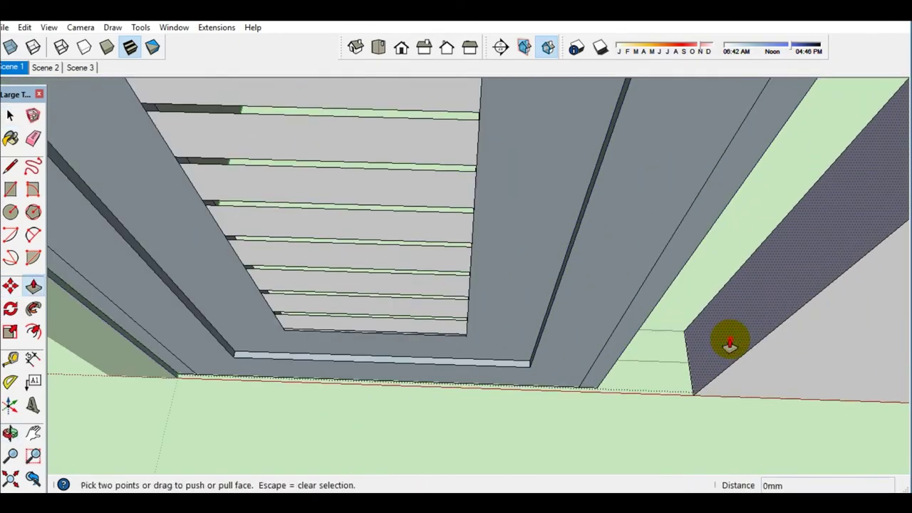
click(730, 342)
click(651, 302)
key(space)
scroll(639, 342, down, 5)
- Orbit to check the door from outside and from overhead
mouse_move(639, 342)
middle_down()
mouse_move(633, 305)
mouse_move(591, 351)
mouse_move(525, 183)
mouse_move(563, 121)
mouse_move(566, 173)
mouse_move(513, 261)
middle_up()
scroll(573, 153, up, 2)
key(p)
scroll(605, 313, up, 3)
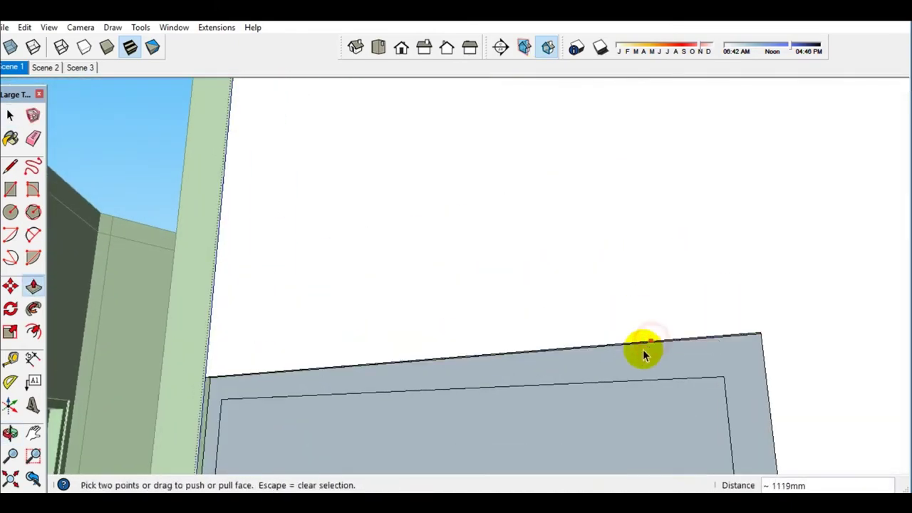
key(space)
scroll(570, 335, down, 3)
mouse_move(500, 315)
middle_down()
mouse_move(476, 376)
mouse_move(555, 329)
mouse_move(614, 340)
middle_up()
scroll(465, 359, down, 3)
scroll(615, 339, down, 2)
scroll(566, 258, up, 2)
scroll(620, 249, up, 2)
scroll(534, 288, up, 2)
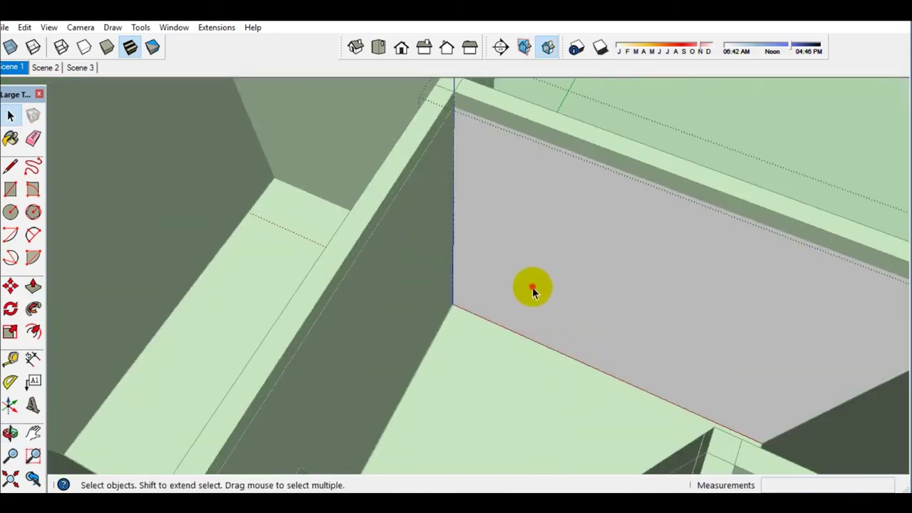
- Select the grey wall face and place the pasted door in the new opening
click(533, 288)
scroll(535, 285, up, 1)
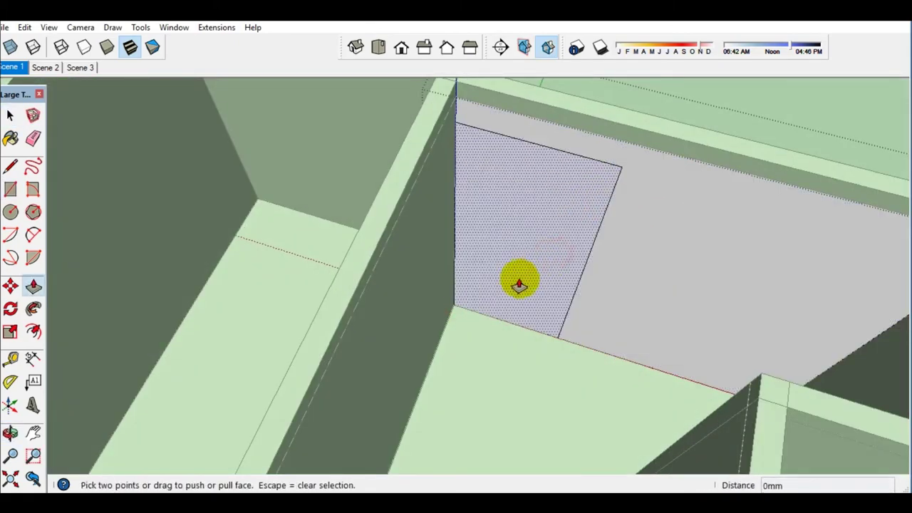
click(508, 341)
scroll(515, 340, up, 3)
scroll(488, 325, up, 3)
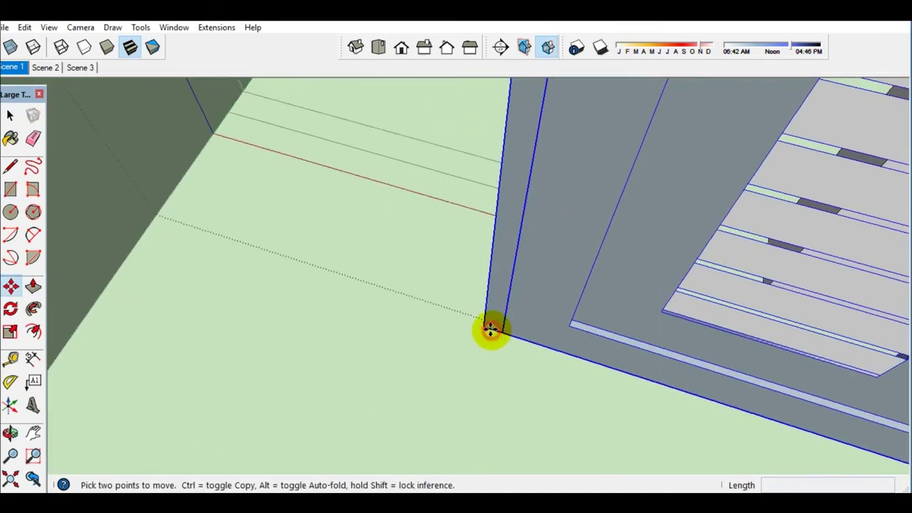
scroll(472, 271, up, 2)
scroll(368, 256, up, 2)
- Move the door 78 mm so it sits flush in the doorway
click(349, 387)
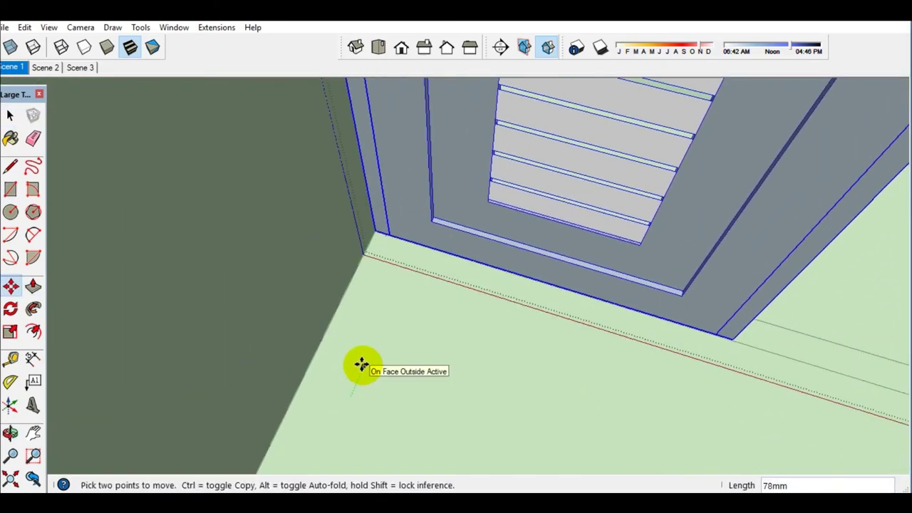
key(Return)
key(space)
mouse_move(464, 408)
middle_down()
mouse_move(729, 366)
mouse_move(591, 325)
middle_up()
scroll(712, 369, up, 2)
- Orbit above the walls to check the fitted door from overhead
key(space)
key(o)
mouse_move(566, 309)
mouse_down()
mouse_move(591, 421)
mouse_move(562, 169)
mouse_move(506, 149)
mouse_move(512, 226)
mouse_up()
key(space)
middle_drag(508, 243, 539, 173)
key(o)
mouse_move(539, 173)
mouse_down()
mouse_move(482, 220)
mouse_move(525, 418)
mouse_move(501, 446)
mouse_up()
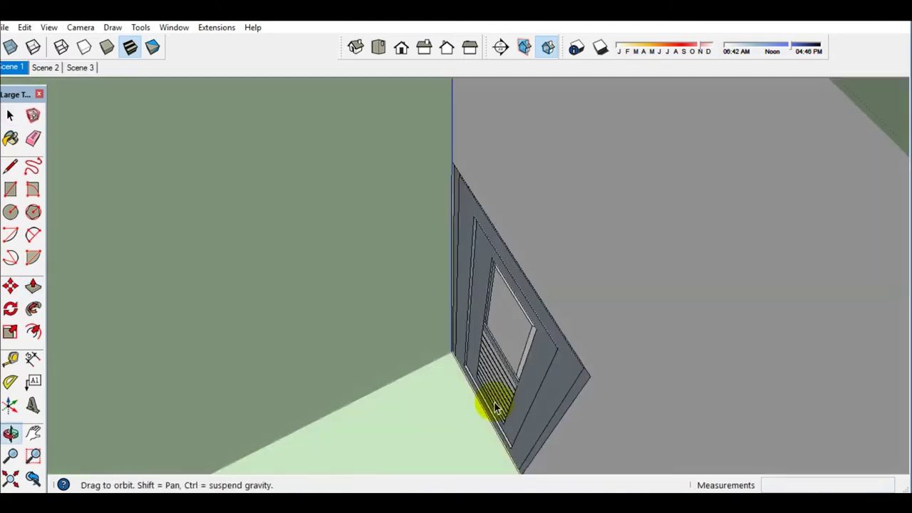
key(space)
scroll(525, 293, down, 5)
scroll(541, 284, down, 5)
middle_drag(541, 284, 482, 261)
scroll(455, 333, up, 2)
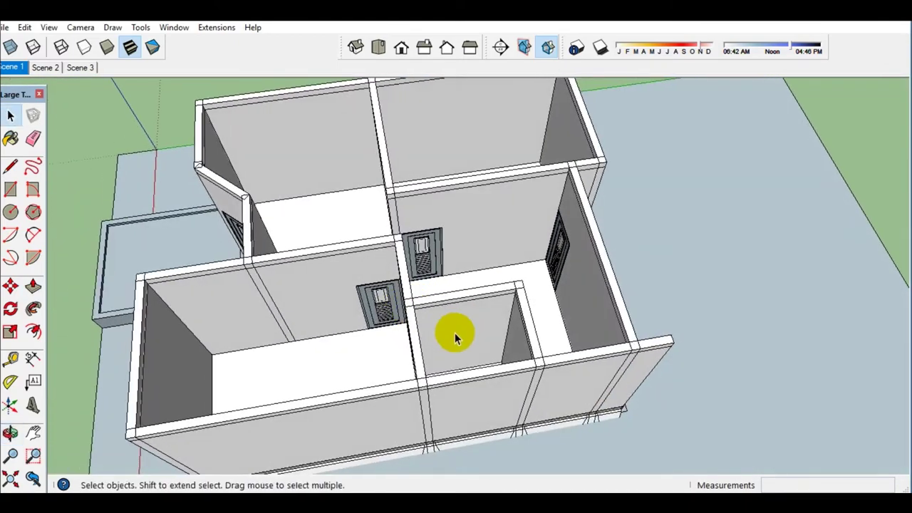
- In the small room's group, place the copied door and hide its louvered panel
scroll(454, 332, up, 3)
middle_drag(473, 360, 524, 319)
double_click(508, 329)
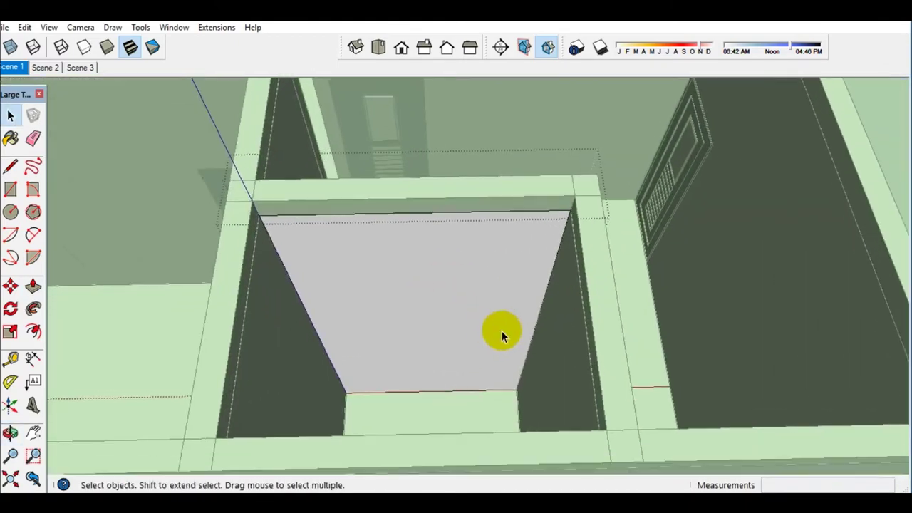
key(r)
scroll(477, 378, up, 1)
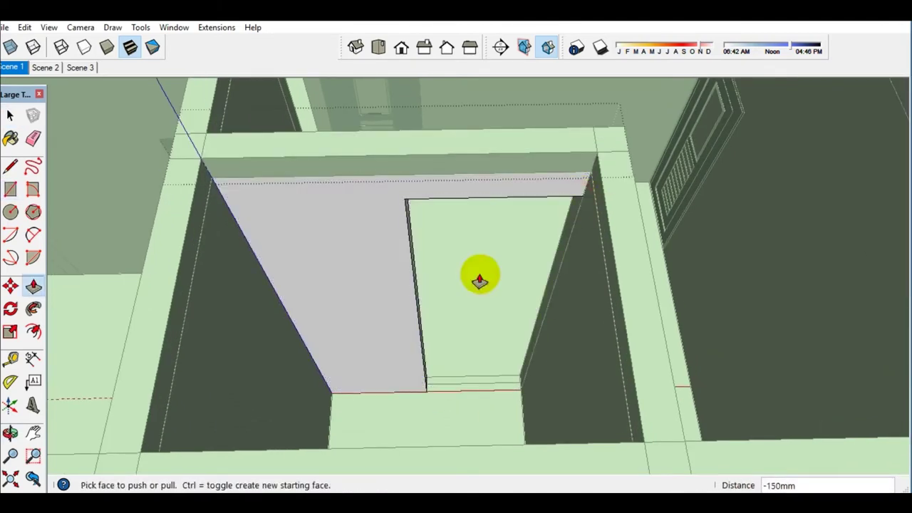
click(428, 404)
right_click(493, 329)
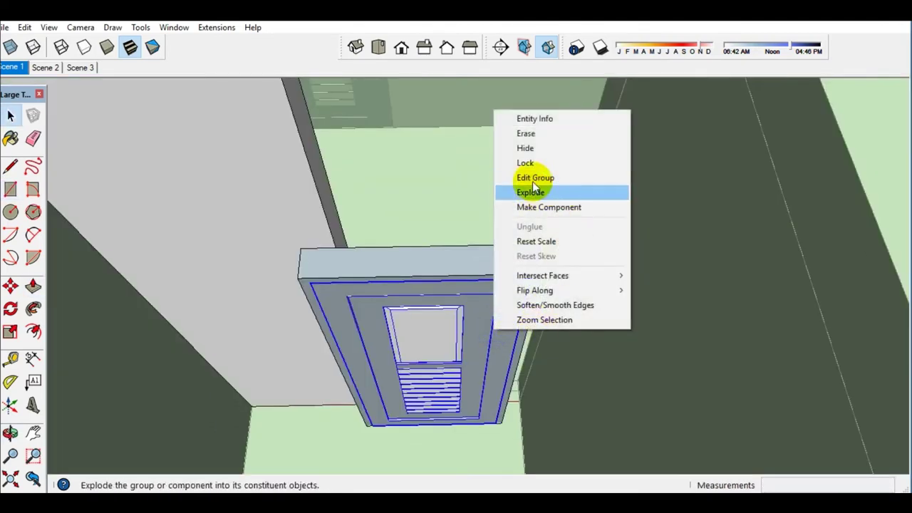
click(532, 152)
- Select the door frame and attempt to move its top beam, then cancel
click(472, 266)
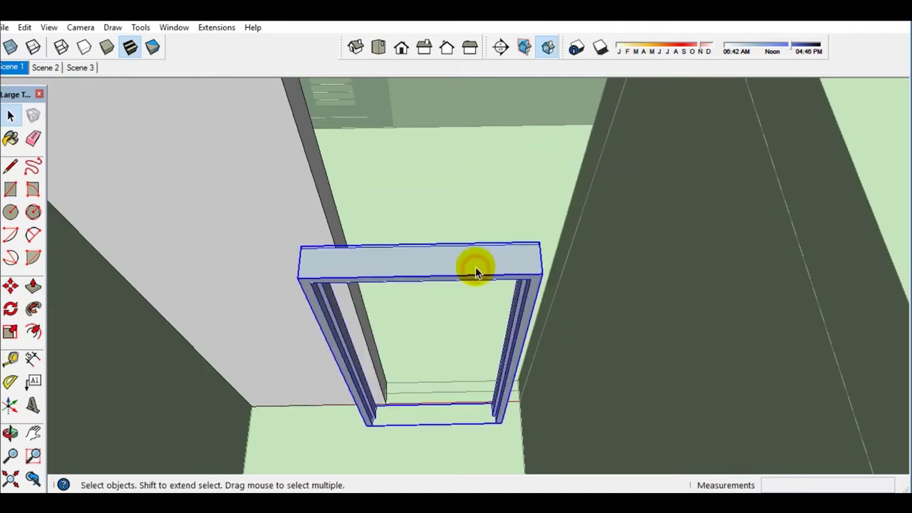
scroll(487, 279, down, 3)
middle_drag(580, 464, 515, 292)
key(m)
click(529, 285)
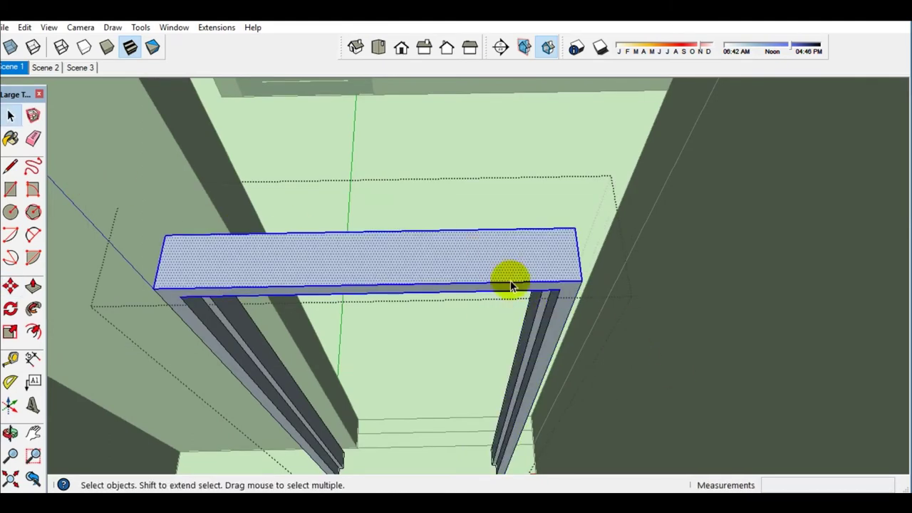
key(m)
click(510, 285)
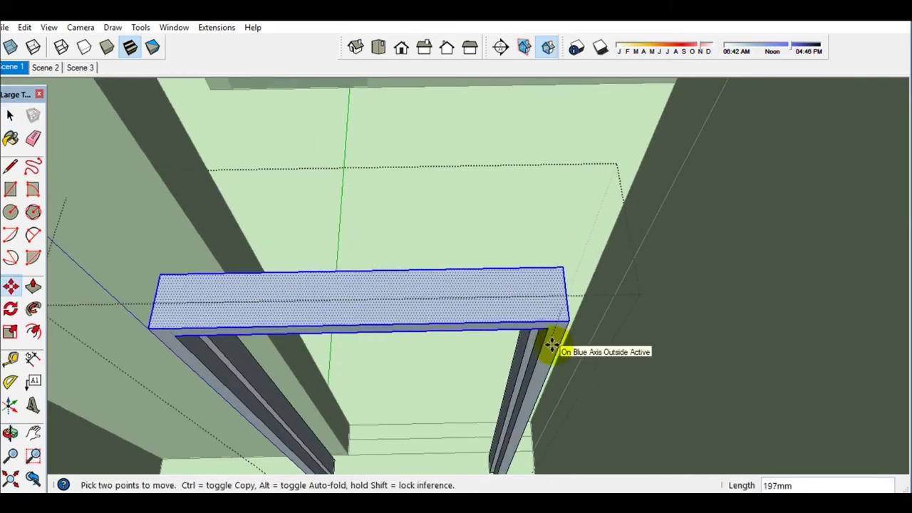
key(space)
- Leave the frame group and go to Edit to unhide hidden items
key(Escape)
mouse_move(549, 330)
middle_down()
mouse_move(474, 285)
mouse_move(113, 130)
middle_up()
click(25, 27)
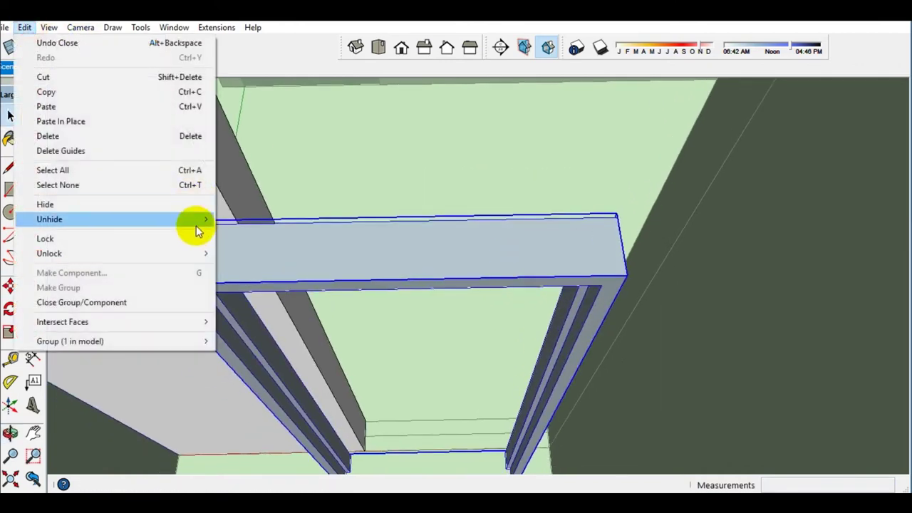
- Unhide the last hidden louvred door panel and bring it into view beside the doorway
click(268, 244)
key(m)
click(474, 312)
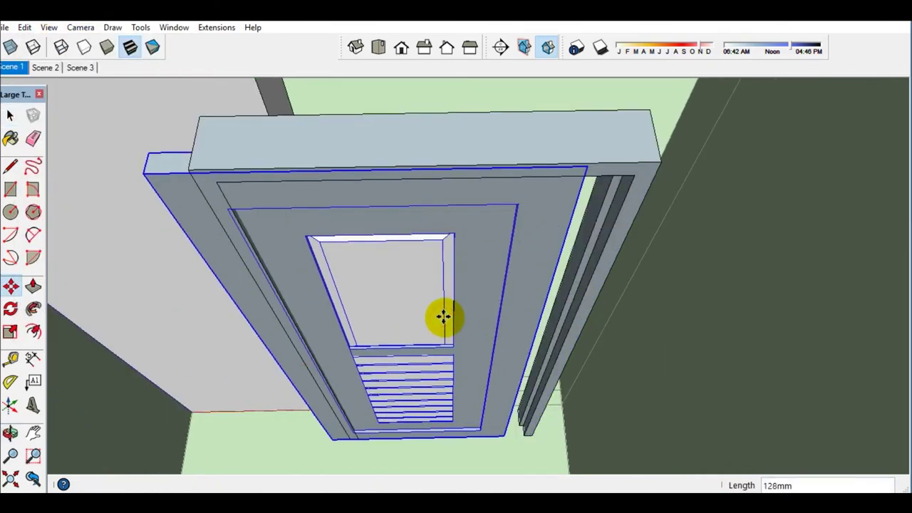
mouse_move(491, 347)
middle_down()
mouse_move(452, 377)
mouse_move(356, 285)
mouse_move(274, 163)
middle_up()
key(space)
middle_drag(273, 203, 324, 354)
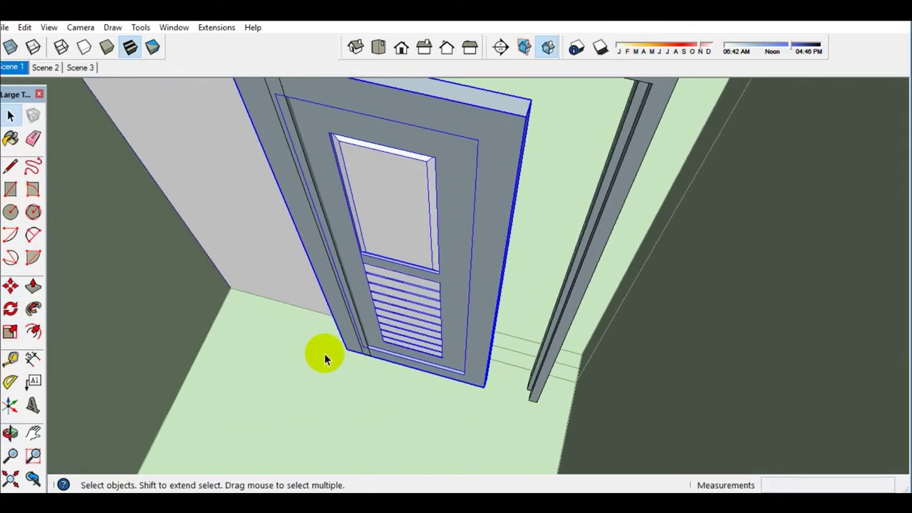
scroll(325, 354, up, 2)
key(m)
scroll(363, 350, up, 3)
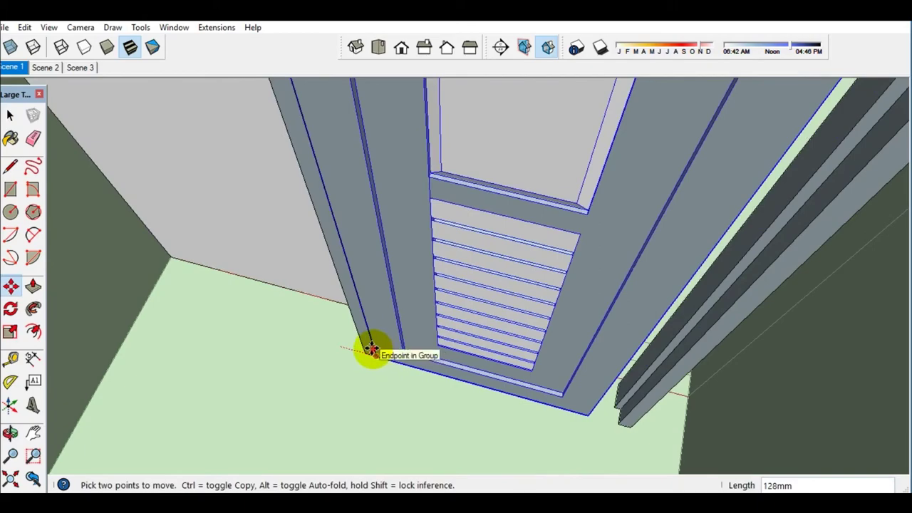
key(space)
scroll(371, 349, up, 2)
mouse_move(381, 358)
middle_down()
mouse_move(508, 373)
mouse_move(485, 361)
mouse_move(569, 363)
mouse_move(490, 232)
middle_up()
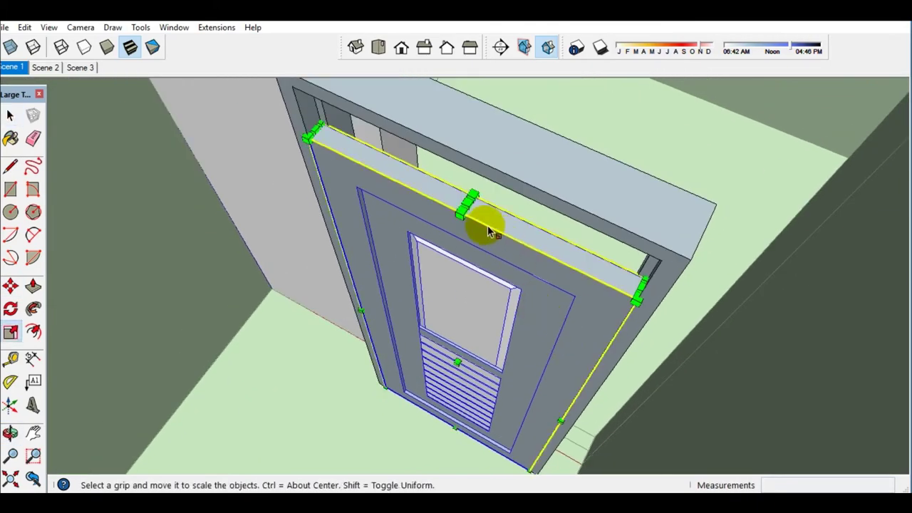
mouse_move(496, 186)
middle_down()
mouse_move(565, 204)
mouse_move(631, 153)
mouse_move(594, 289)
mouse_move(591, 244)
middle_up()
- Move the door by its bottom corner into place inside the interior doorway frame
key(space)
scroll(534, 427, up, 2)
scroll(525, 444, up, 3)
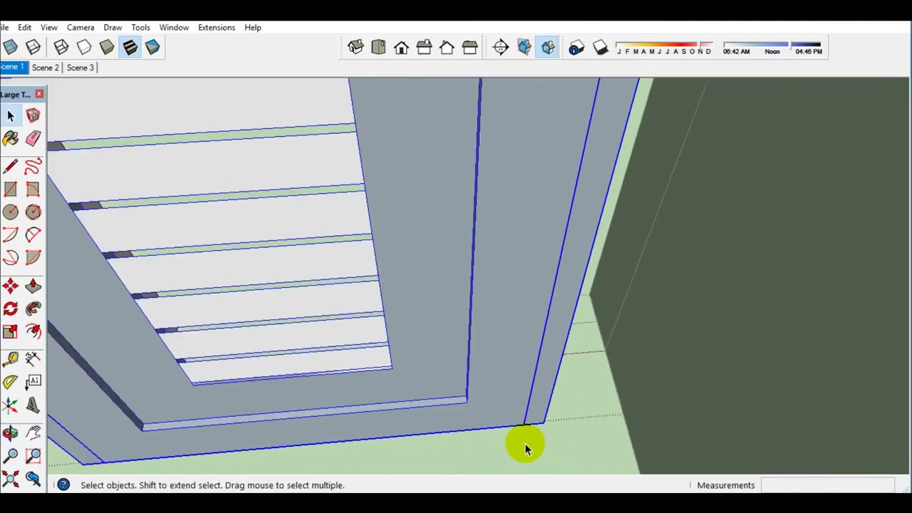
scroll(525, 444, up, 1)
key(m)
click(538, 422)
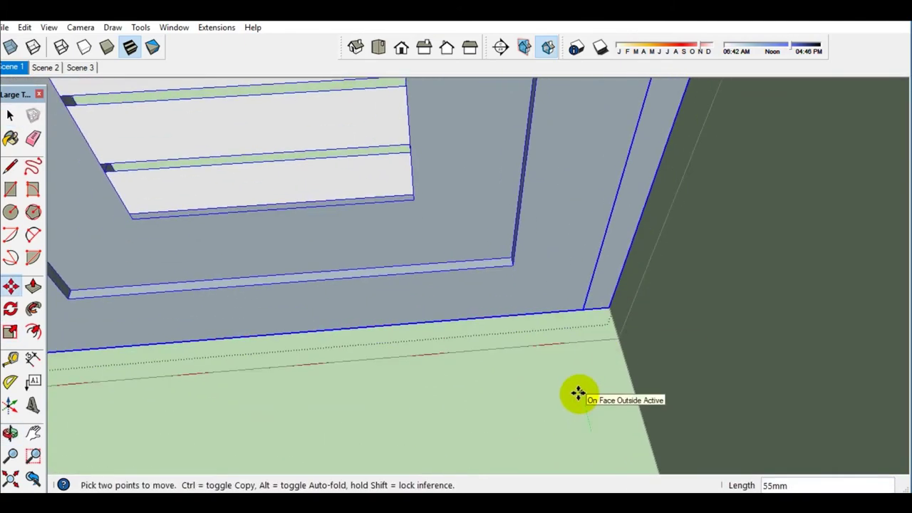
click(578, 393)
- Push/Pull the face above the door and the slab face to fill the gap
key(space)
mouse_move(578, 392)
middle_down()
mouse_move(560, 401)
mouse_move(409, 278)
middle_up()
scroll(409, 277, up, 1)
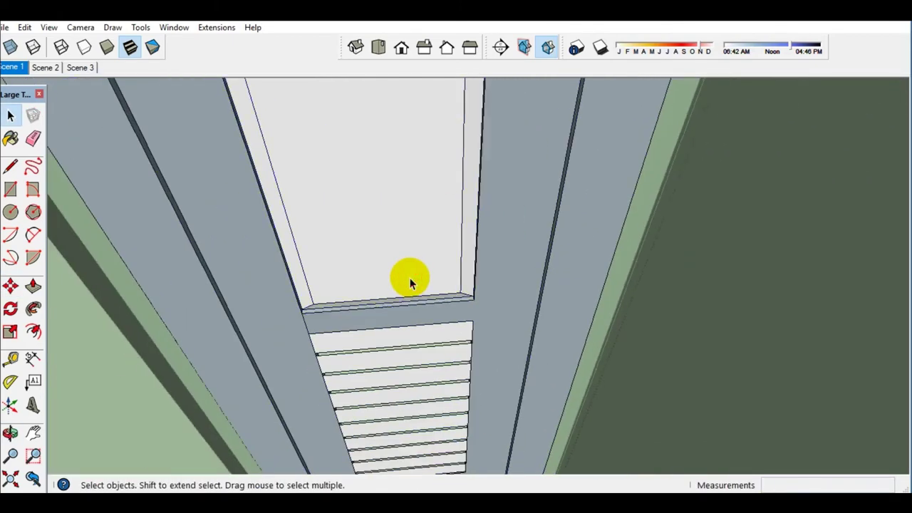
click(410, 278)
key(p)
click(330, 301)
scroll(304, 287, up, 2)
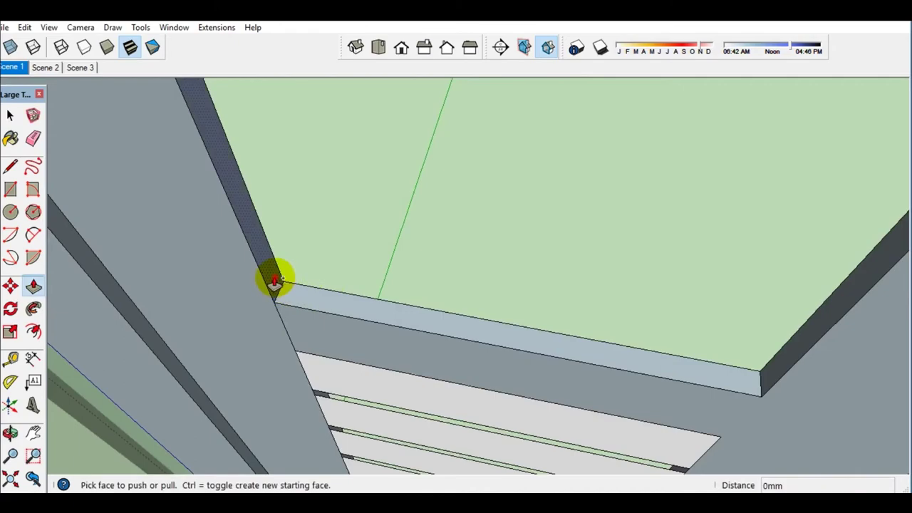
click(275, 280)
mouse_move(709, 389)
middle_down()
mouse_move(315, 346)
mouse_move(380, 299)
mouse_move(421, 294)
middle_up()
key(p)
click(421, 294)
key(space)
scroll(468, 305, down, 5)
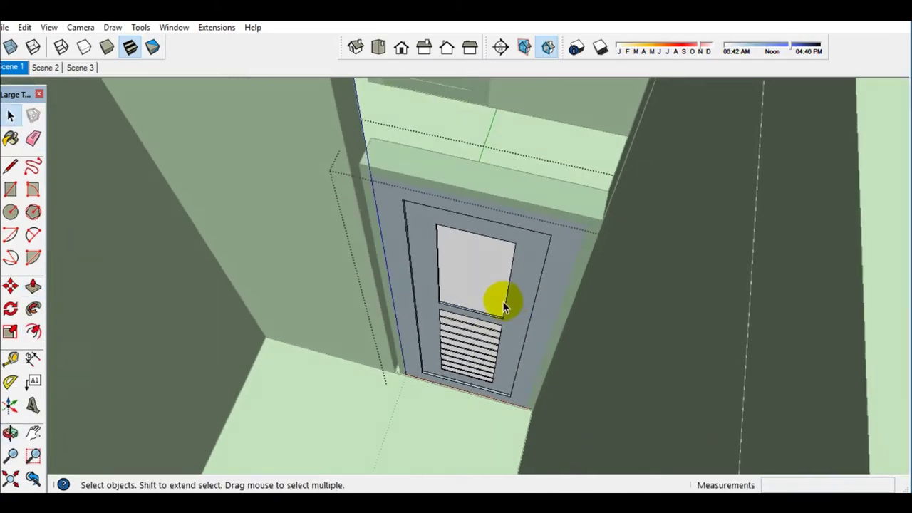
scroll(503, 300, down, 3)
scroll(486, 322, down, 3)
- Extend the wall-top face 1140mm so the wall closes over the door
middle_drag(486, 323, 525, 326)
scroll(480, 254, up, 3)
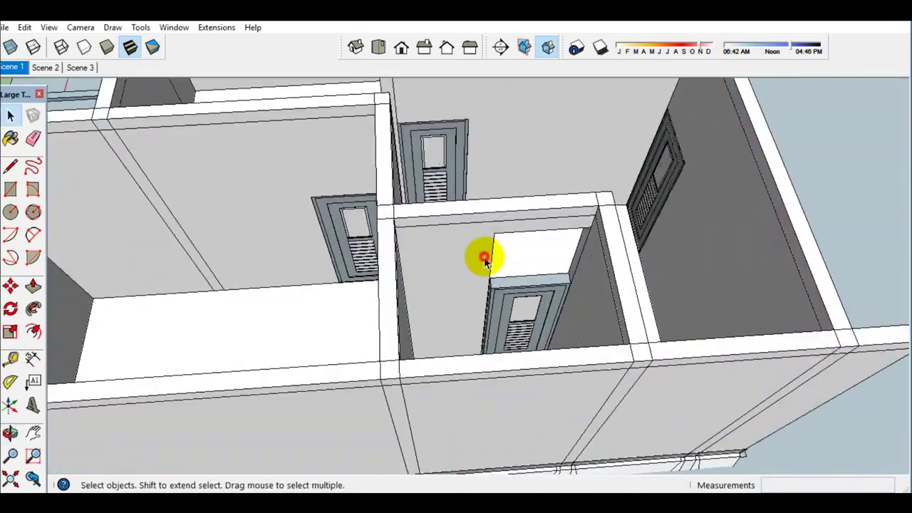
scroll(525, 297, up, 3)
scroll(403, 342, up, 3)
scroll(403, 344, up, 3)
mouse_move(291, 291)
middle_down()
mouse_move(344, 255)
mouse_move(378, 271)
mouse_move(468, 281)
middle_up()
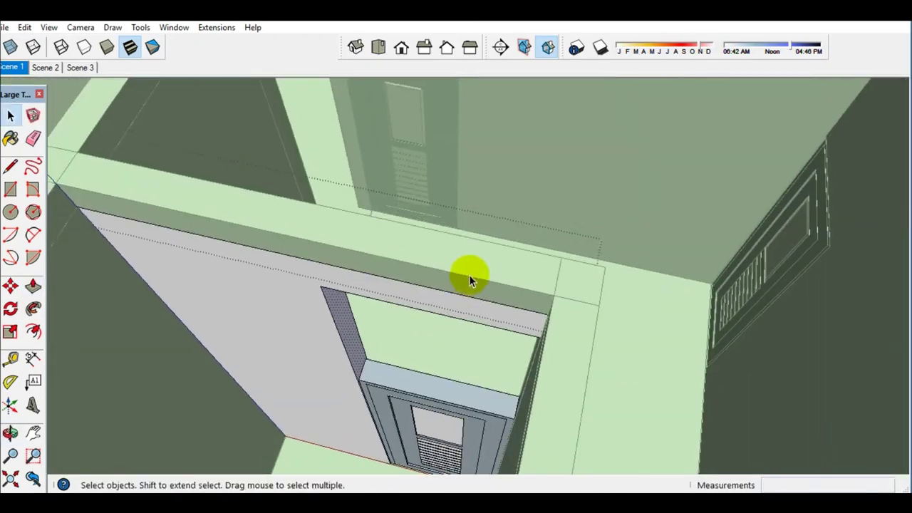
scroll(519, 301, up, 3)
key(space)
middle_drag(518, 155, 513, 105)
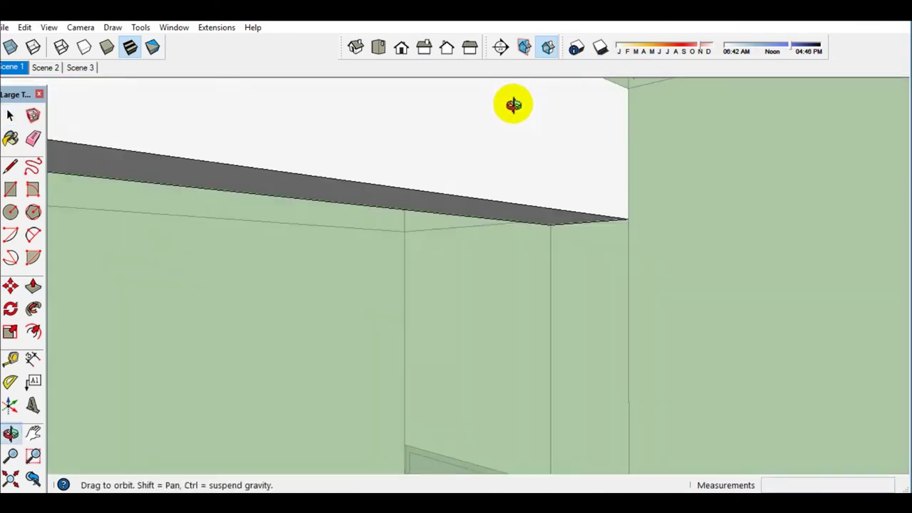
click(544, 222)
middle_drag(556, 301, 529, 366)
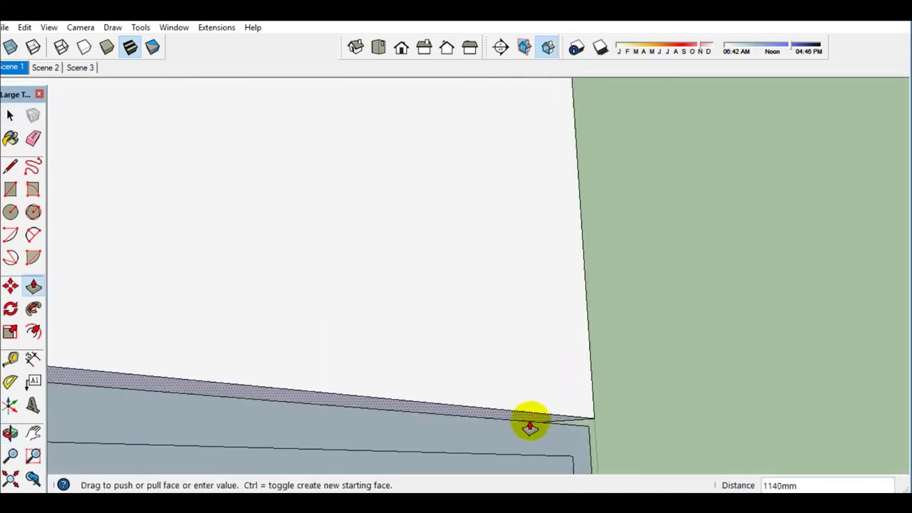
click(536, 406)
key(space)
- Orbit to inspect the fitted door from below and beside the curved steps
mouse_move(536, 400)
middle_down()
mouse_move(588, 327)
mouse_move(598, 218)
middle_up()
scroll(567, 271, up, 3)
scroll(567, 270, down, 3)
scroll(530, 249, down, 3)
middle_drag(525, 279, 301, 311)
scroll(301, 311, up, 3)
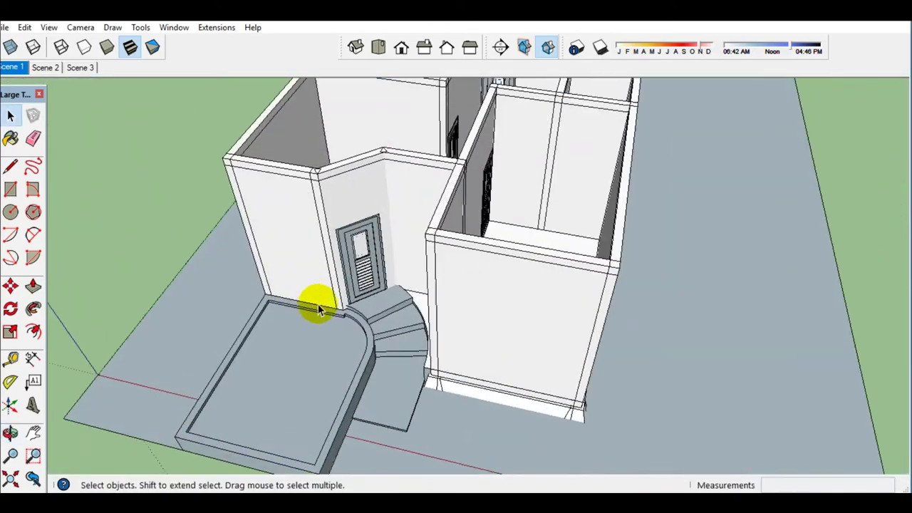
scroll(377, 258, up, 3)
scroll(378, 258, up, 3)
- Flip the door panel to face the other way and rotate it into alignment
scroll(482, 320, down, 1)
right_click(427, 338)
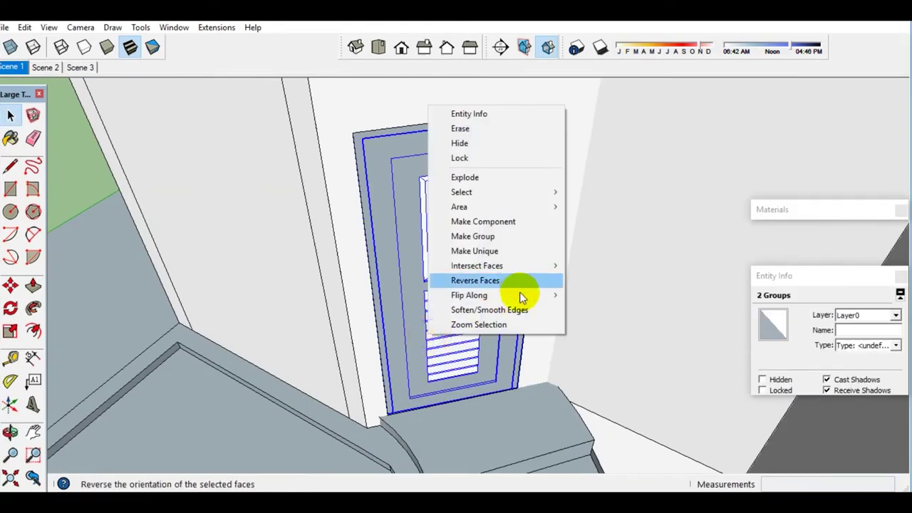
click(606, 295)
key(q)
scroll(491, 242, up, 3)
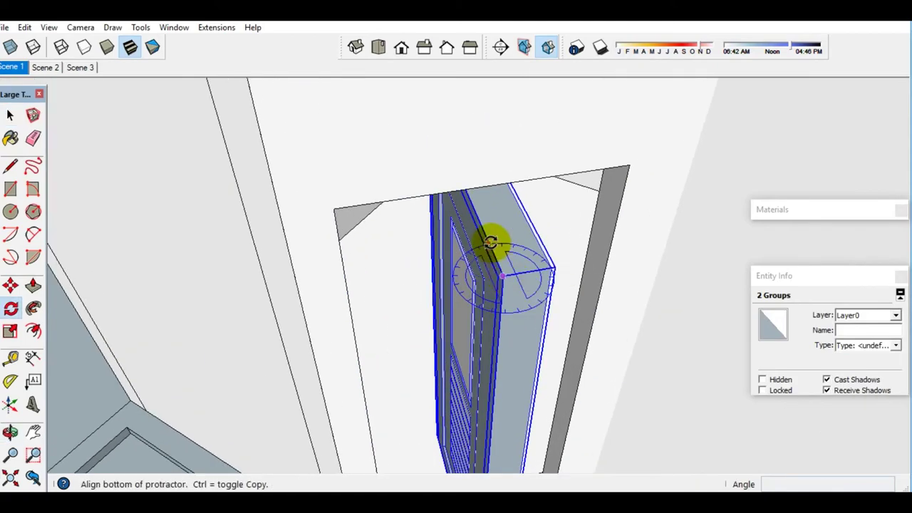
click(527, 278)
click(506, 232)
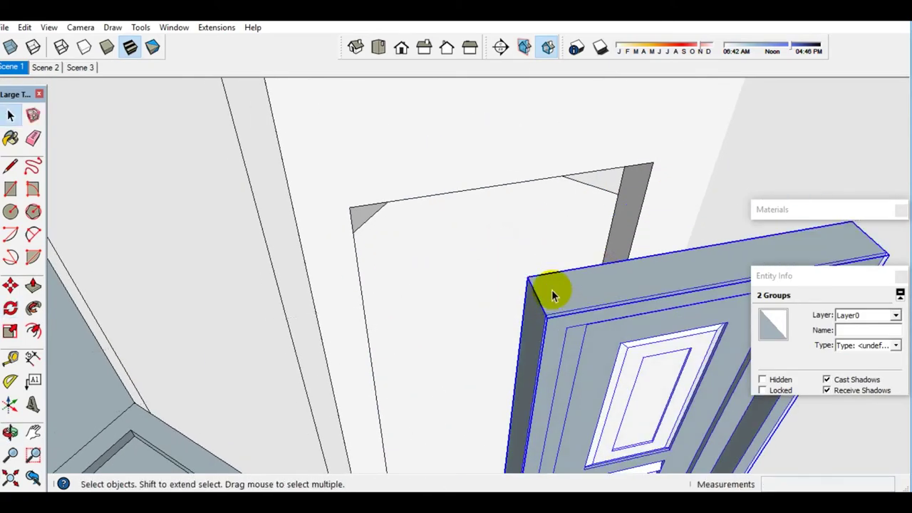
- Move the rotated door 50mm by its bottom corner into the frame
click(528, 279)
scroll(356, 214, up, 2)
scroll(356, 228, up, 2)
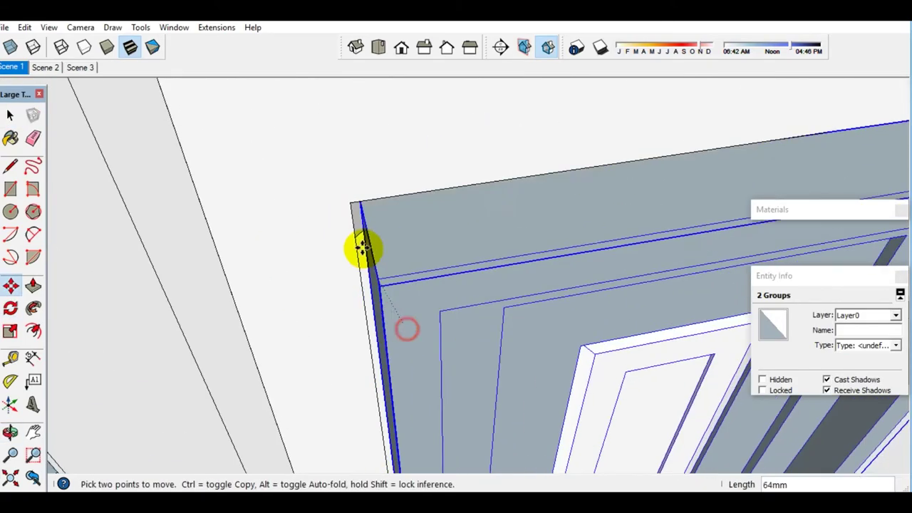
mouse_move(349, 204)
middle_down()
mouse_move(448, 163)
mouse_move(448, 434)
middle_up()
scroll(334, 395, up, 2)
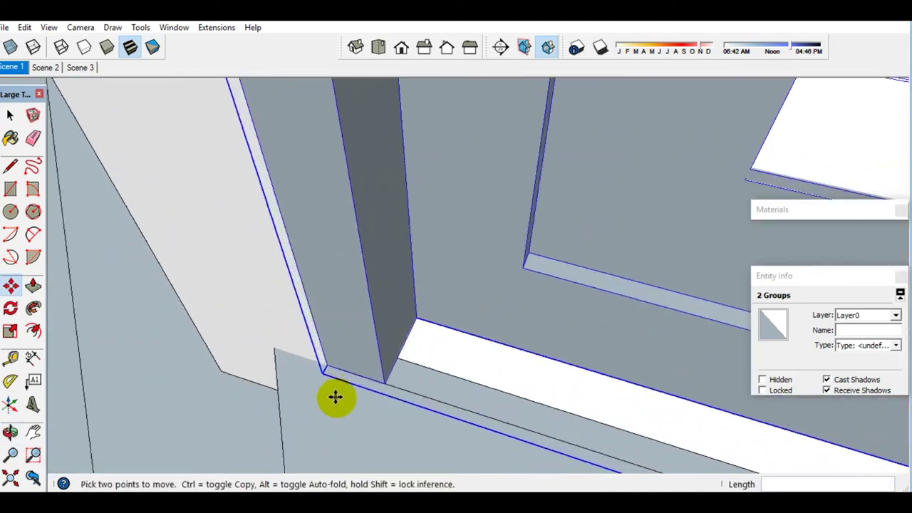
scroll(325, 369, up, 1)
click(325, 369)
text(50)
key(Return)
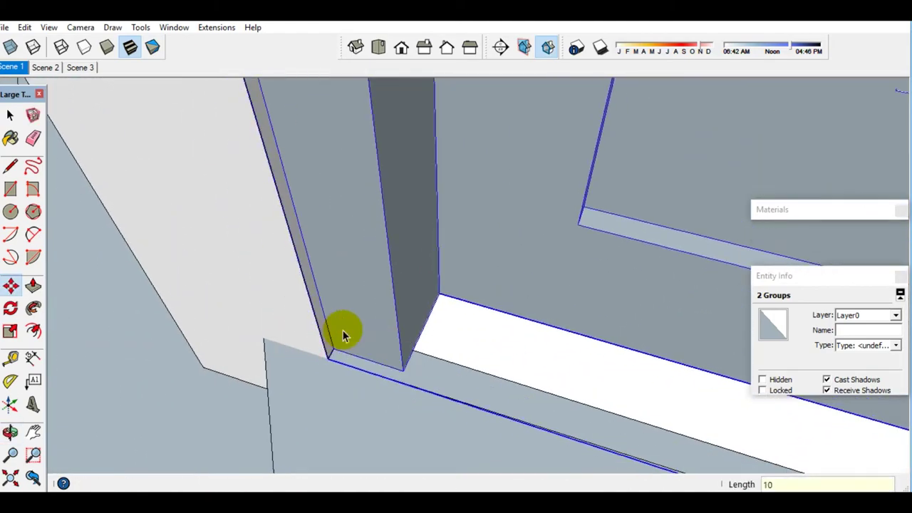
- Paint the door brown with Color_C18 from the Materials panel
middle_drag(342, 330, 465, 330)
scroll(466, 330, down, 5)
key(b)
drag(902, 335, 903, 368)
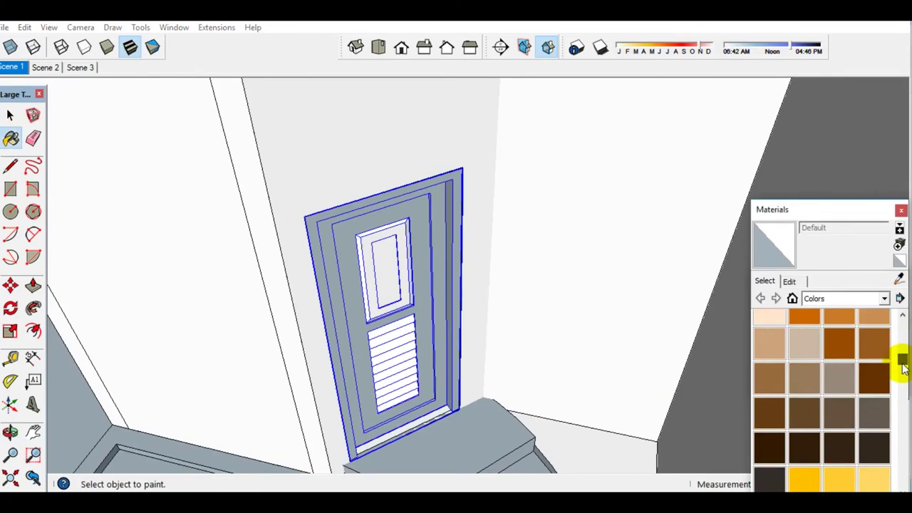
click(805, 449)
click(434, 335)
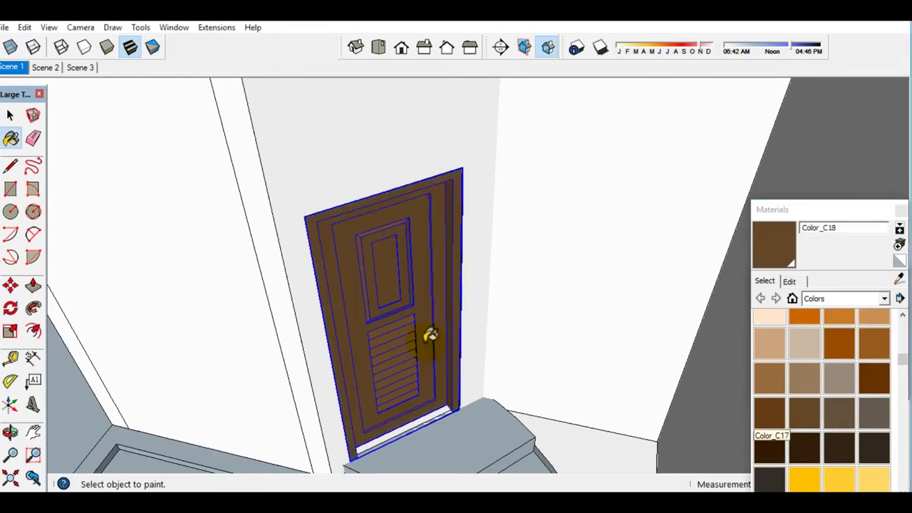
key(space)
- Paint the next louvred door brown as well
scroll(439, 376, down, 1)
scroll(438, 370, down, 4)
scroll(389, 361, up, 10)
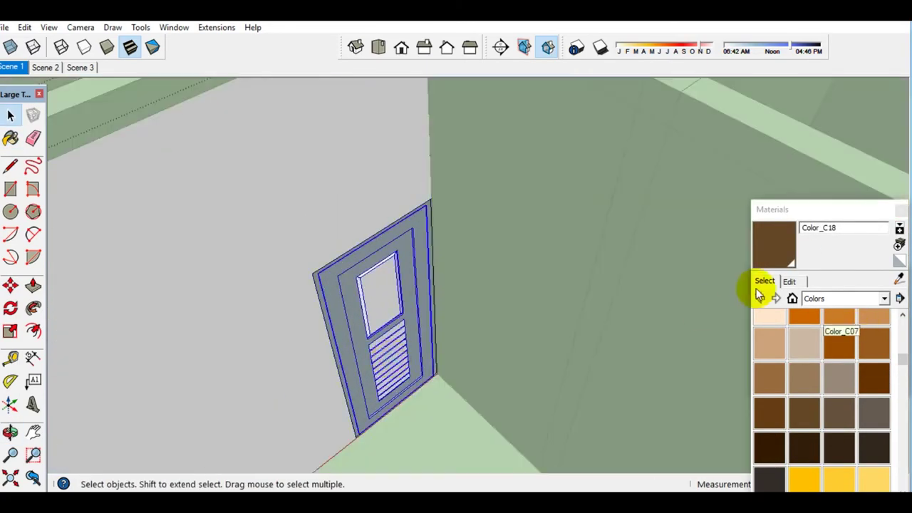
click(366, 346)
scroll(335, 376, up, 3)
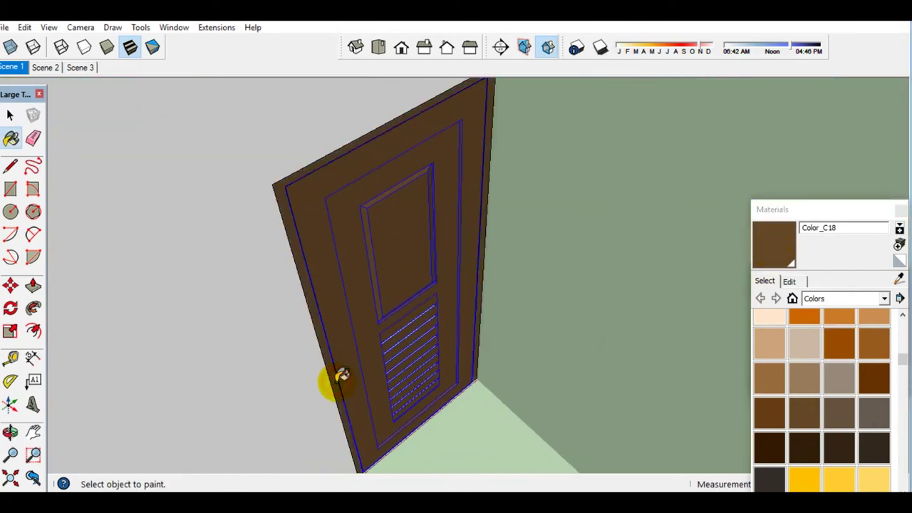
scroll(336, 377, down, 8)
shift+middle_drag(336, 377, 459, 413)
scroll(459, 413, up, 3)
- Paint two more grey louvred doors in the rooms brown
key(space)
scroll(488, 387, up, 3)
click(489, 387)
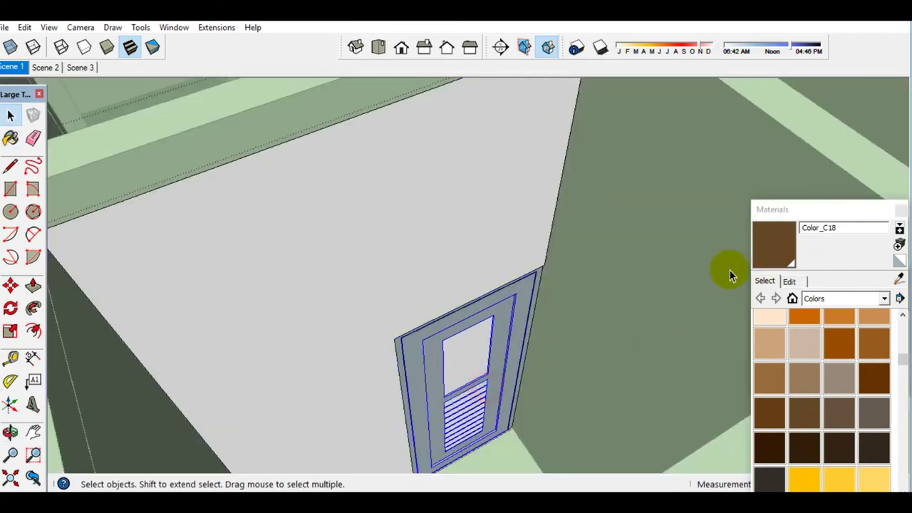
click(371, 373)
key(space)
scroll(392, 396, down, 3)
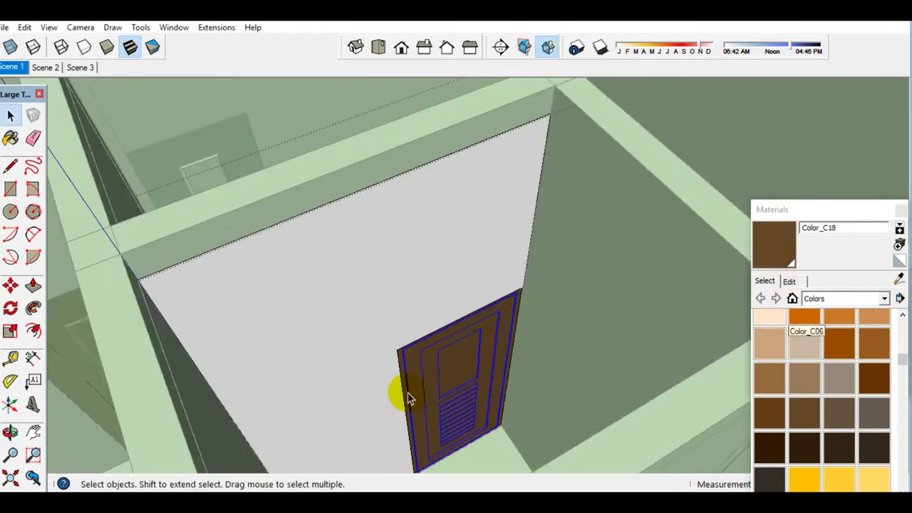
scroll(291, 362, down, 2)
scroll(324, 368, up, 5)
click(324, 369)
middle_drag(324, 368, 361, 373)
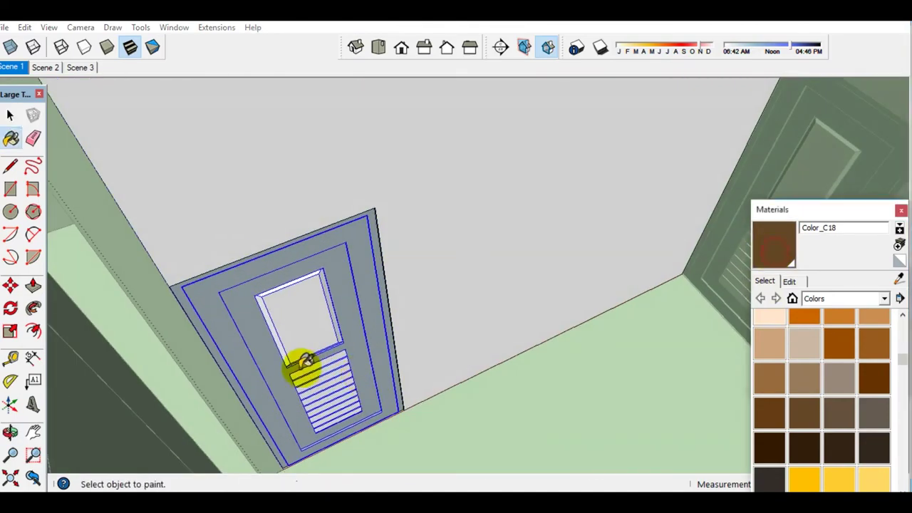
scroll(302, 363, up, 3)
click(401, 340)
key(space)
- Paint the interior louvred door brown with Color_C18
scroll(535, 370, down, 4)
click(539, 363)
scroll(539, 362, up, 3)
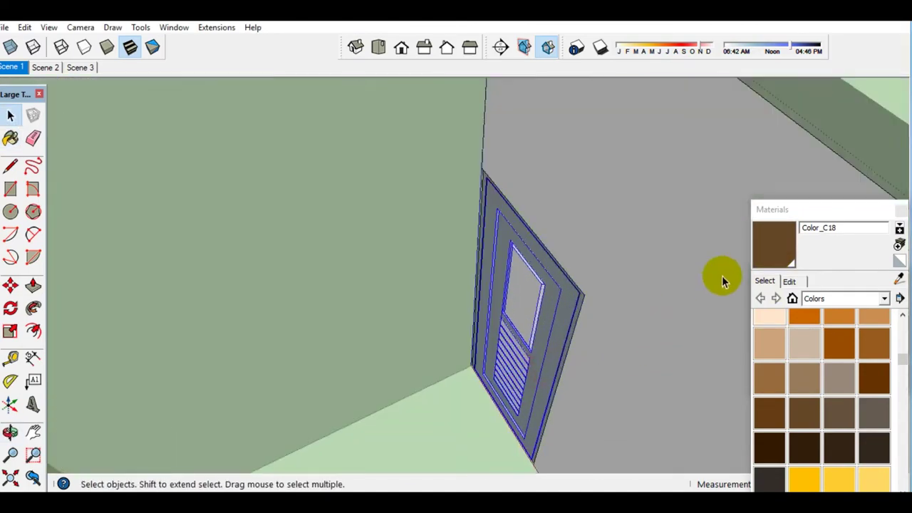
key(b)
click(560, 333)
scroll(554, 342, up, 2)
key(space)
scroll(503, 306, down, 5)
scroll(570, 260, up, 2)
scroll(570, 261, up, 5)
click(472, 332)
key(p)
scroll(473, 332, up, 3)
- Push the baseboard faces back at the house base corner with Push/Pull
click(413, 368)
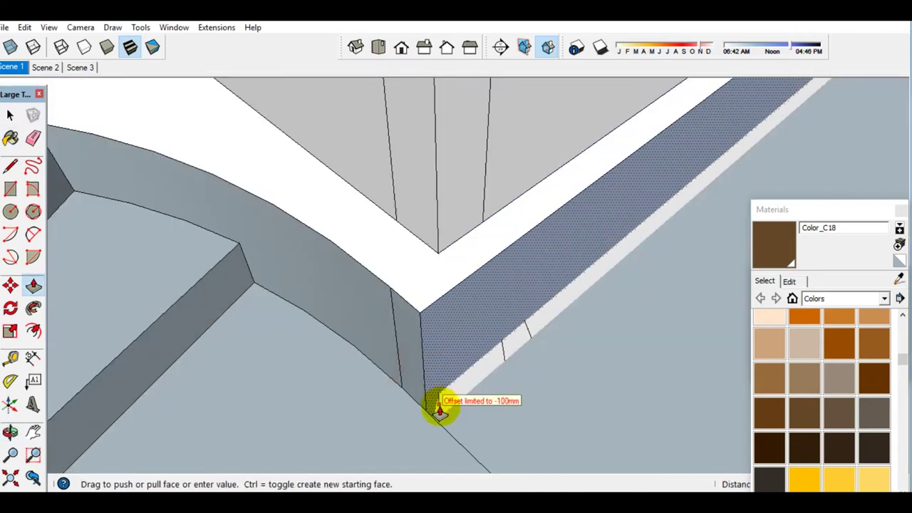
scroll(433, 406, up, 3)
click(433, 409)
mouse_move(433, 410)
middle_down()
mouse_move(354, 379)
mouse_move(147, 359)
mouse_move(335, 261)
middle_up()
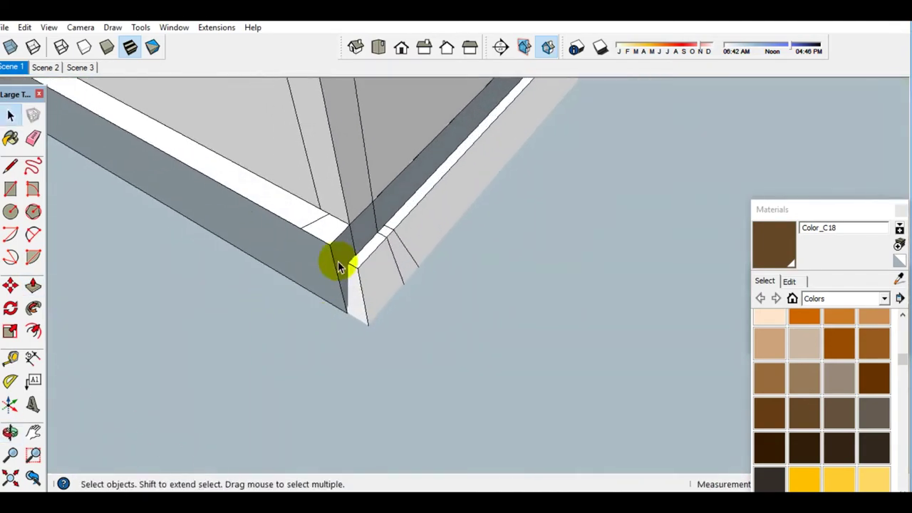
scroll(340, 261, up, 2)
key(p)
mouse_move(354, 320)
middle_down()
mouse_move(242, 282)
mouse_move(350, 326)
middle_up()
scroll(397, 309, up, 3)
scroll(406, 257, up, 3)
middle_drag(406, 257, 303, 202)
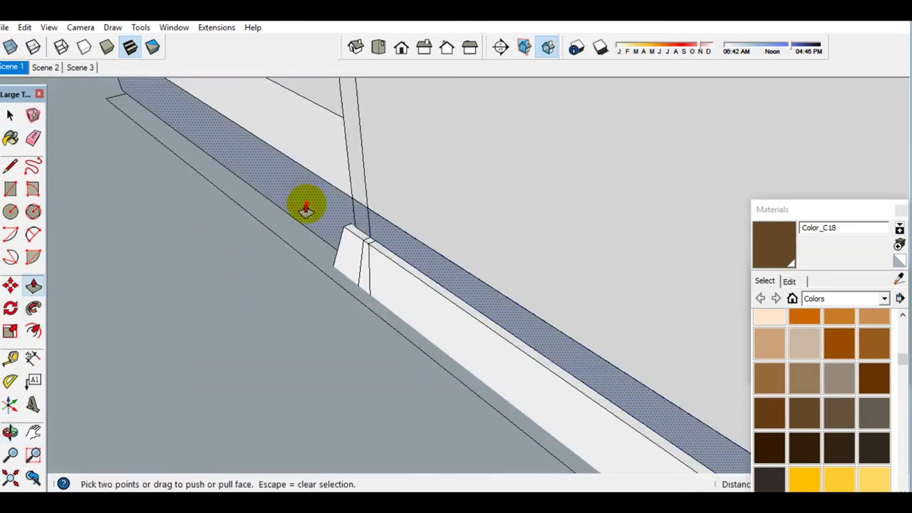
click(305, 208)
middle_drag(290, 266, 211, 316)
scroll(212, 316, down, 3)
key(space)
scroll(484, 325, up, 3)
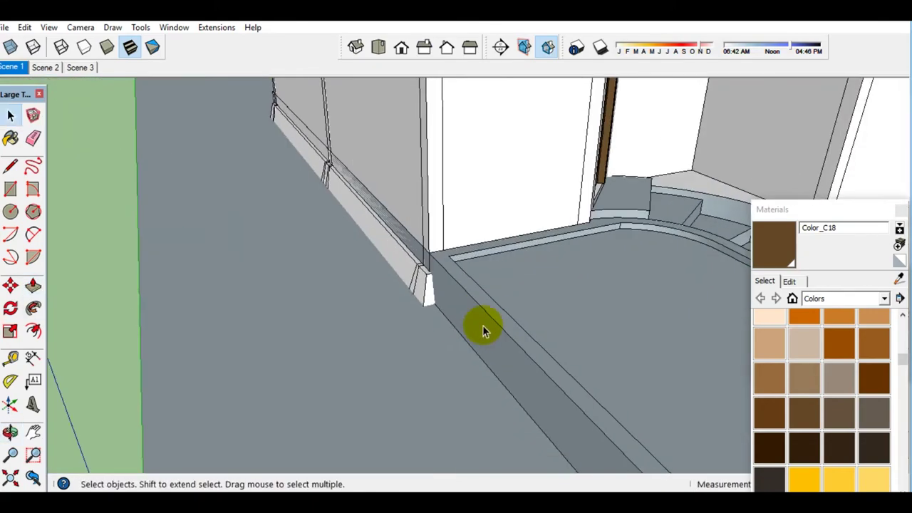
scroll(439, 303, up, 1)
scroll(421, 304, down, 1)
- Pull the porch's border strip up into a tall face
key(p)
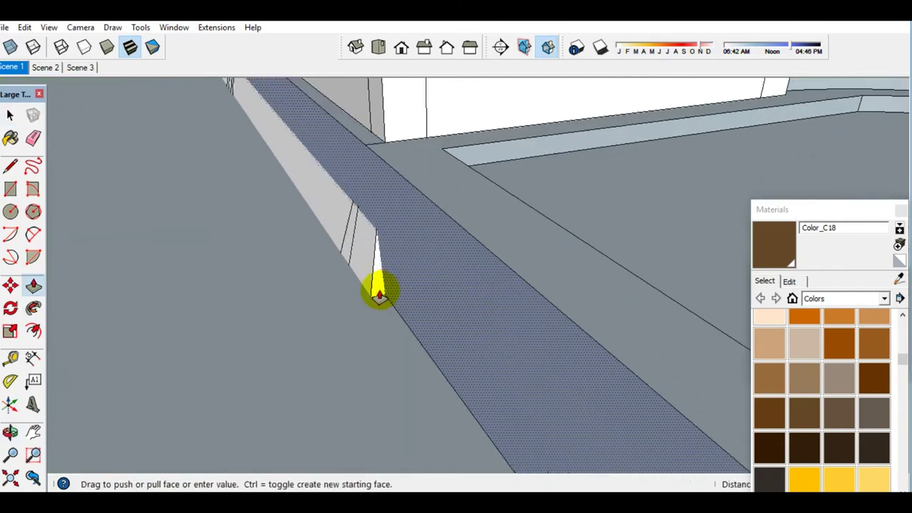
scroll(373, 297, down, 2)
middle_drag(373, 296, 474, 373)
scroll(474, 374, up, 3)
key(l)
scroll(356, 244, down, 2)
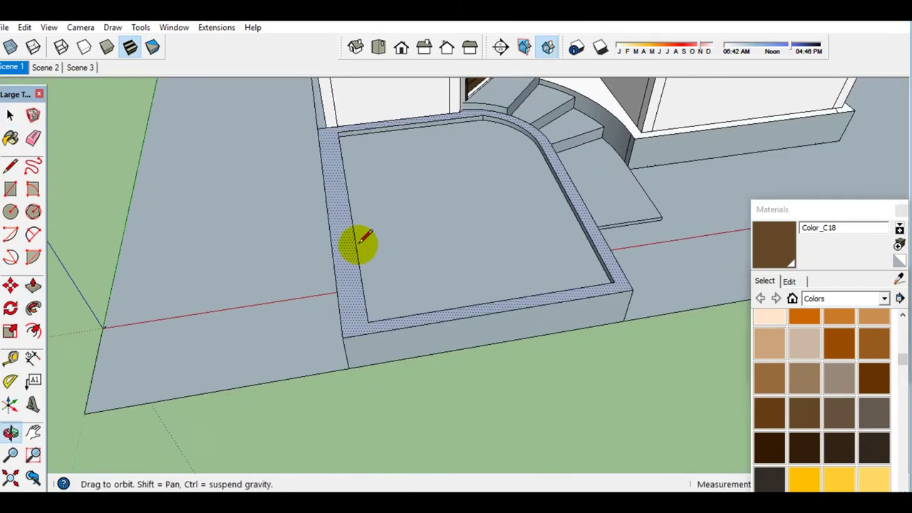
scroll(356, 346, up, 2)
click(356, 346)
key(space)
scroll(384, 324, down, 2)
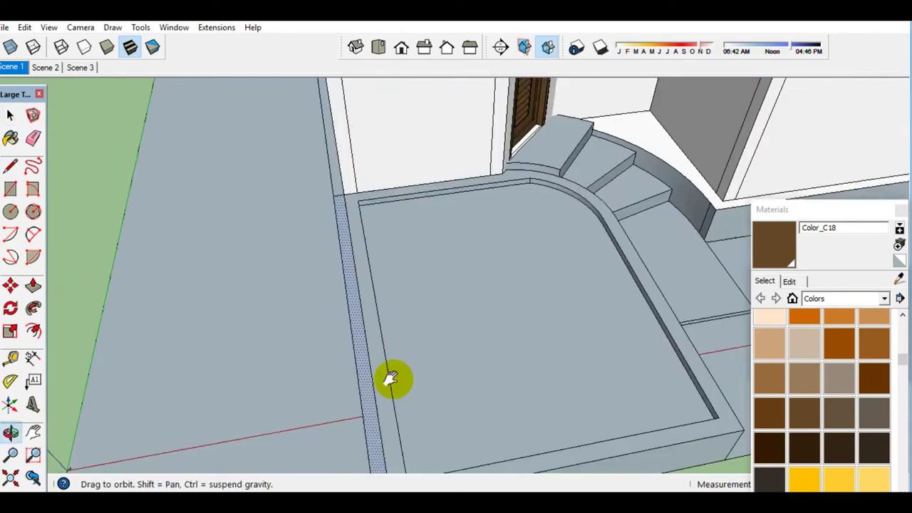
middle_drag(387, 377, 377, 281)
scroll(377, 280, up, 3)
scroll(373, 303, up, 1)
scroll(363, 344, down, 2)
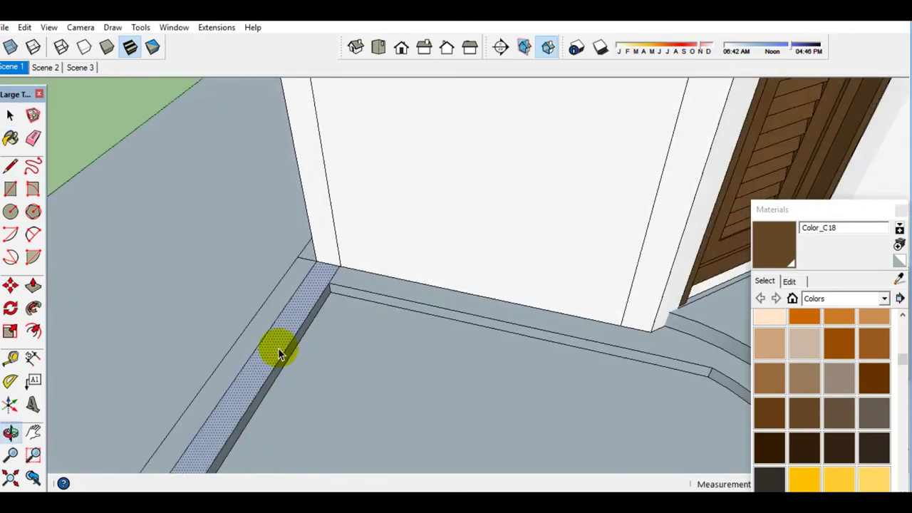
key(p)
drag(295, 326, 285, 289)
- Erase the stray vertical edge and the corner edge on the raised strip
scroll(238, 366, up, 2)
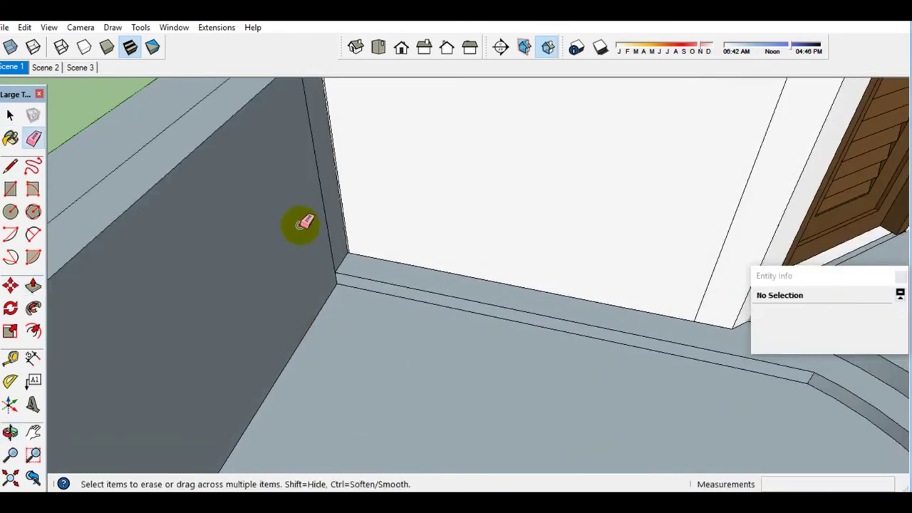
scroll(305, 223, down, 3)
mouse_move(335, 230)
middle_down()
mouse_move(401, 185)
mouse_move(220, 361)
middle_up()
scroll(220, 361, up, 2)
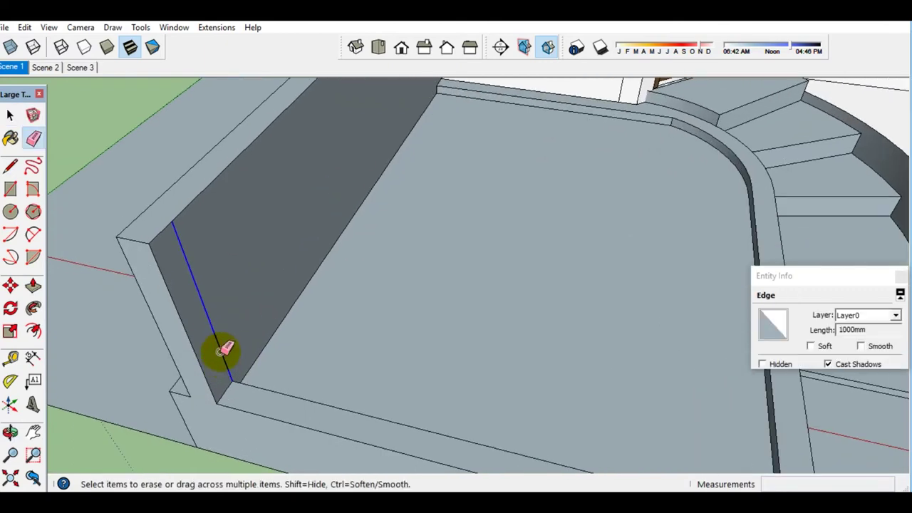
click(223, 349)
key(space)
scroll(223, 349, down, 2)
scroll(404, 309, up, 3)
scroll(425, 292, up, 1)
click(425, 292)
key(e)
click(421, 291)
- Push the end face of the baseboard back
key(space)
click(490, 391)
key(m)
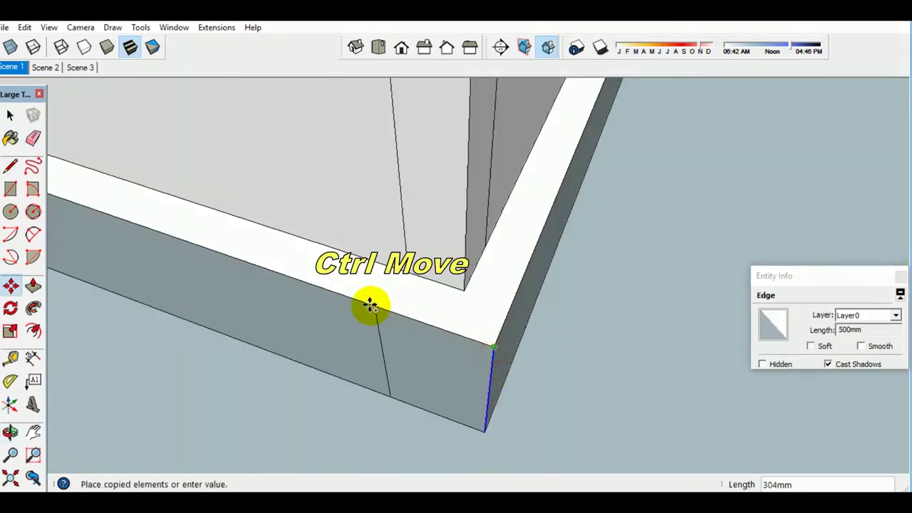
mouse_move(370, 305)
middle_down()
mouse_move(460, 267)
mouse_move(387, 356)
mouse_move(543, 267)
mouse_move(116, 291)
middle_up()
key(space)
key(p)
click(370, 374)
key(space)
- Copy the solid wall panel group onto the low rim beside the steps
mouse_move(631, 189)
middle_down()
mouse_move(538, 182)
mouse_move(495, 270)
mouse_move(483, 159)
middle_up()
click(494, 271)
key(m)
key(ctrl)
click(549, 250)
click(478, 288)
key(space)
- Scale the copied wall panel down into a thin, tall panel
key(s)
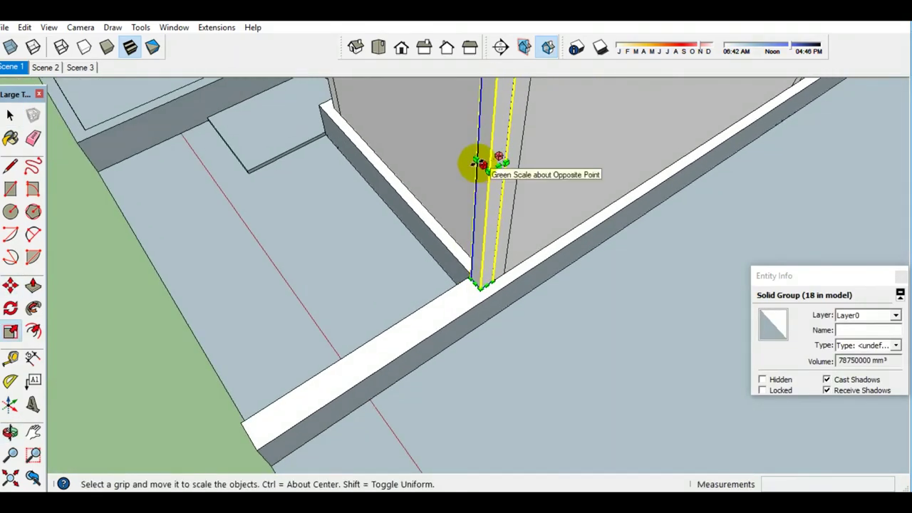
drag(483, 159, 264, 444)
key(space)
mouse_move(264, 444)
middle_down()
mouse_move(387, 150)
mouse_move(240, 163)
middle_up()
key(s)
click(383, 146)
click(163, 159)
- Erase the leftover edge where the panel meets the wall strip
key(space)
click(641, 240)
key(e)
ctrl+click(574, 243)
key(space)
scroll(588, 254, down, 3)
middle_drag(589, 254, 415, 321)
scroll(378, 266, up, 5)
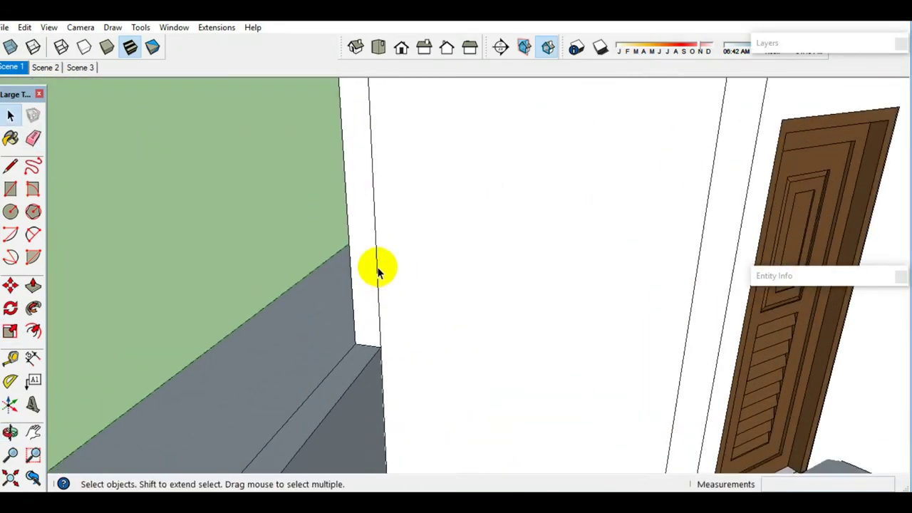
- Place Tape Measure guides on the wall base beside the door
key(t)
scroll(367, 308, up, 1)
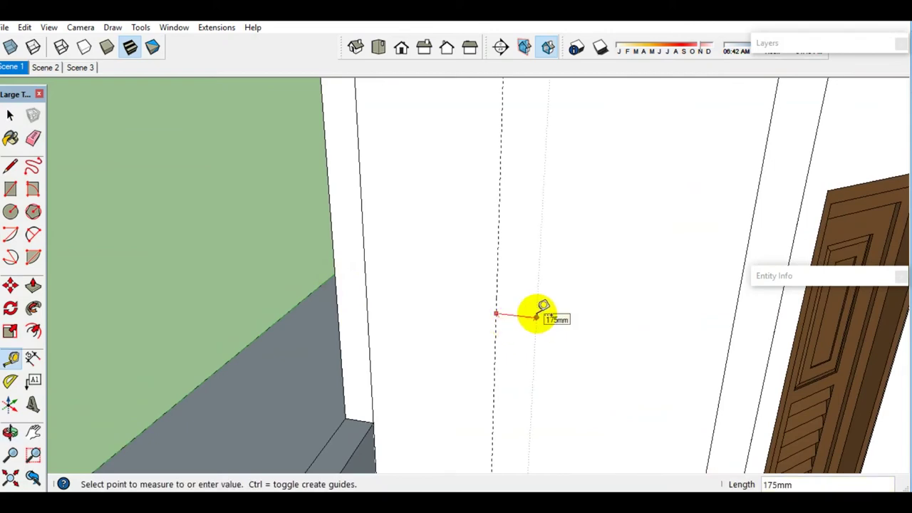
scroll(560, 357, down, 3)
middle_drag(560, 357, 519, 78)
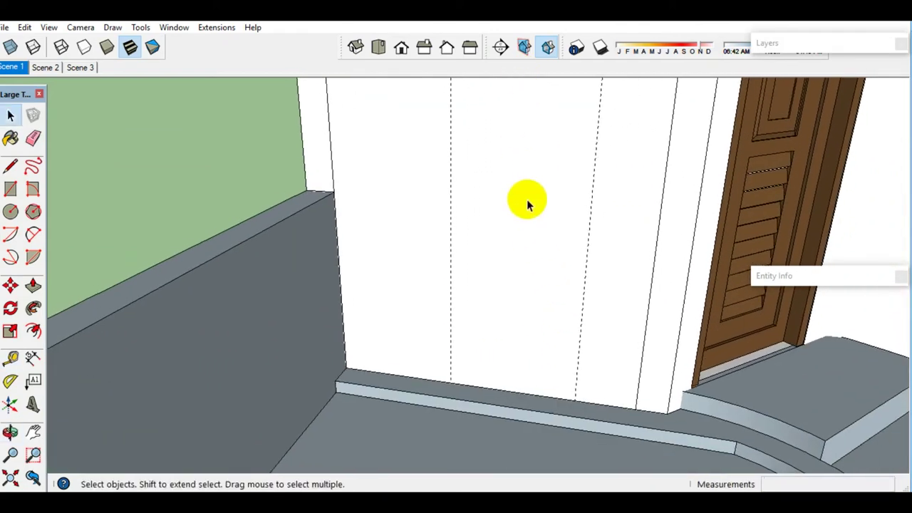
scroll(511, 423, up, 3)
key(t)
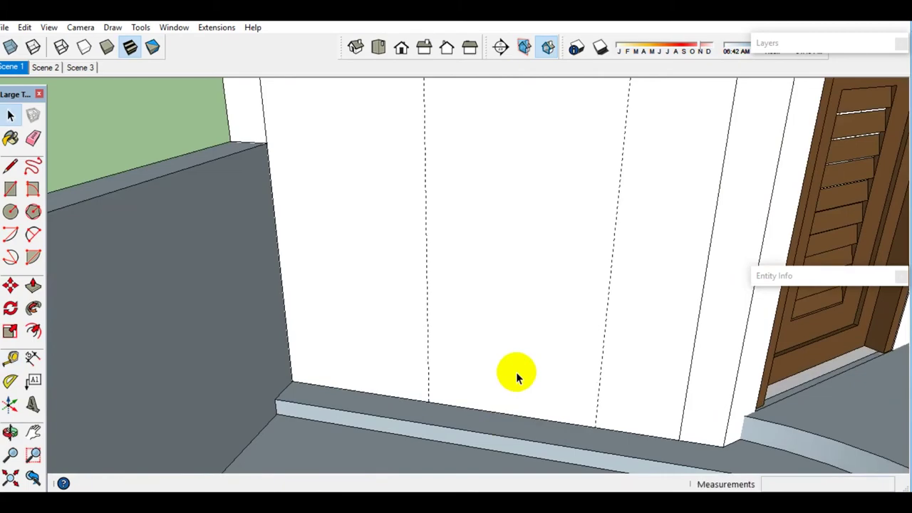
scroll(516, 377, down, 3)
middle_drag(525, 396, 513, 403)
- Inside the wall group, draw a rectangle running down to the wall base
double_click(512, 403)
scroll(476, 432, up, 3)
key(r)
scroll(476, 432, down, 2)
click(483, 142)
scroll(545, 423, up, 2)
scroll(525, 365, up, 2)
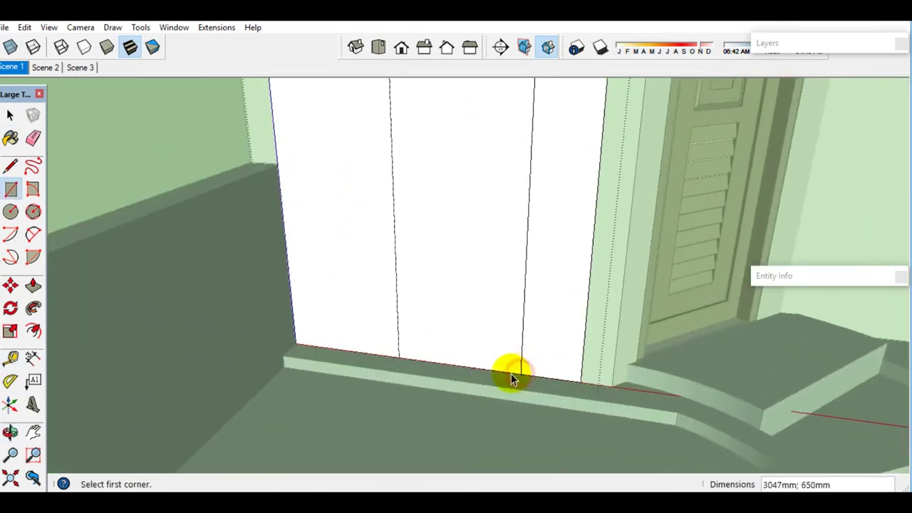
click(511, 373)
key(space)
scroll(446, 366, up, 3)
scroll(374, 379, up, 2)
key(l)
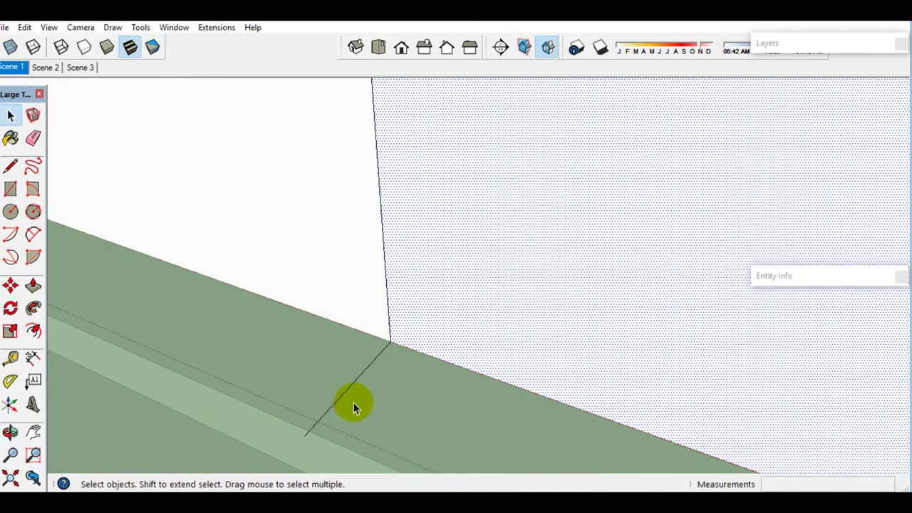
middle_drag(352, 407, 348, 363)
- Offset the rectangle by 10 to form a thin border
key(r)
key(space)
click(353, 385)
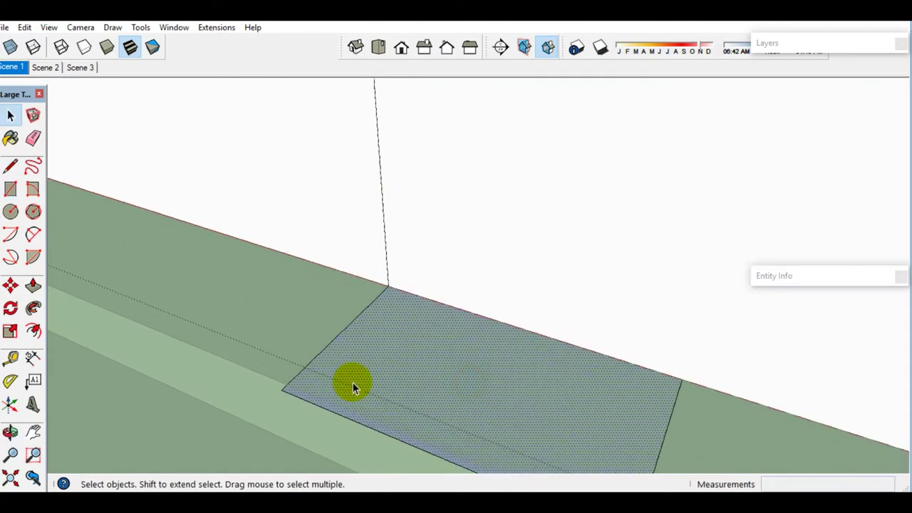
text(10)
key(Return)
key(space)
scroll(370, 384, up, 2)
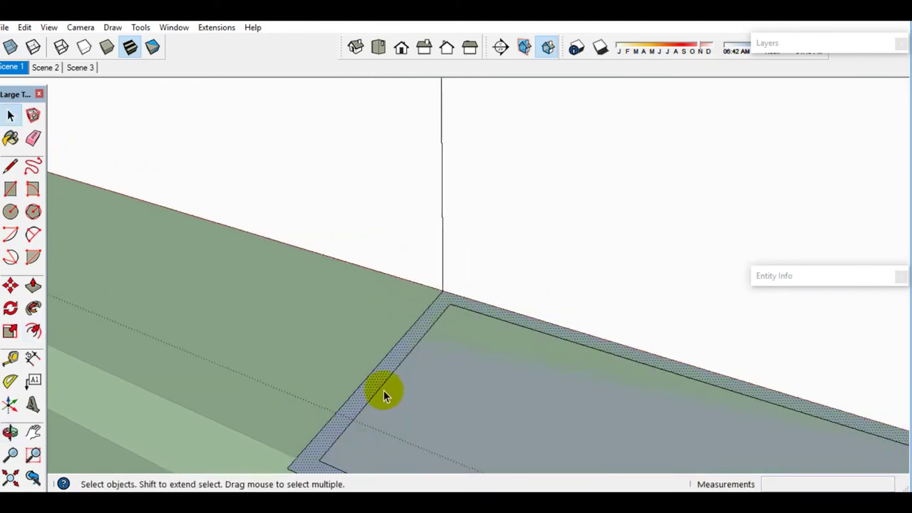
- Draw a dividing line across the inset panel to its lower edge
click(383, 388)
key(m)
key(space)
click(393, 407)
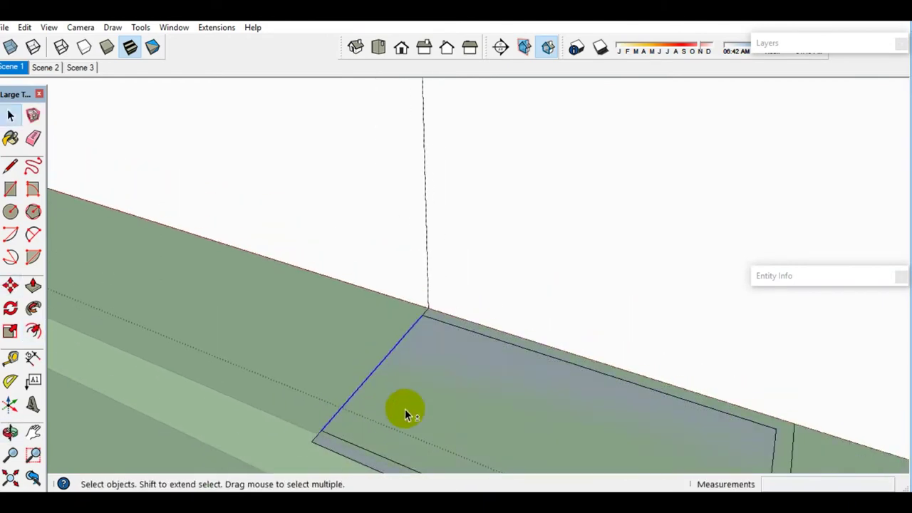
key(m)
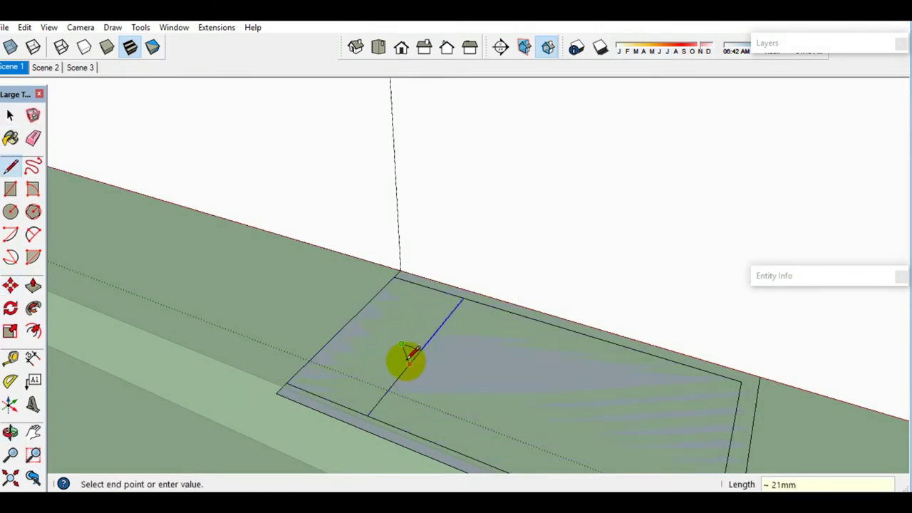
middle_drag(409, 360, 363, 366)
click(316, 391)
key(space)
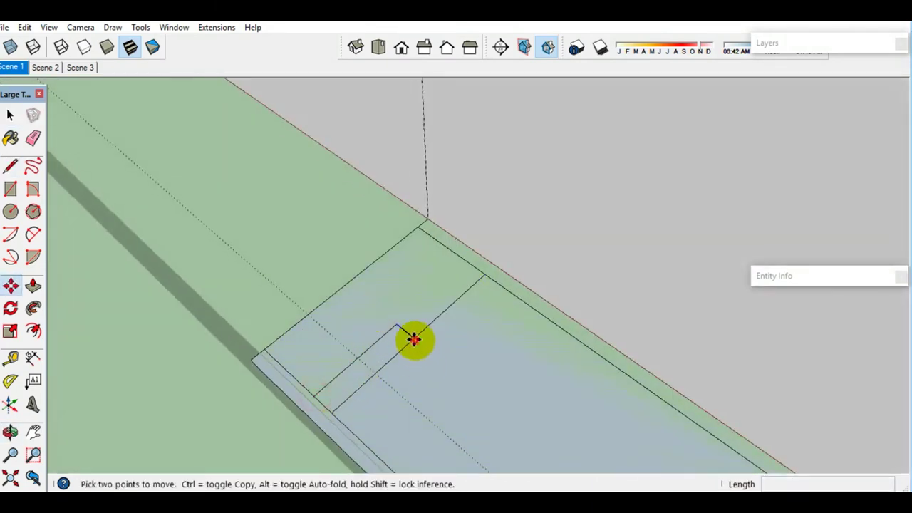
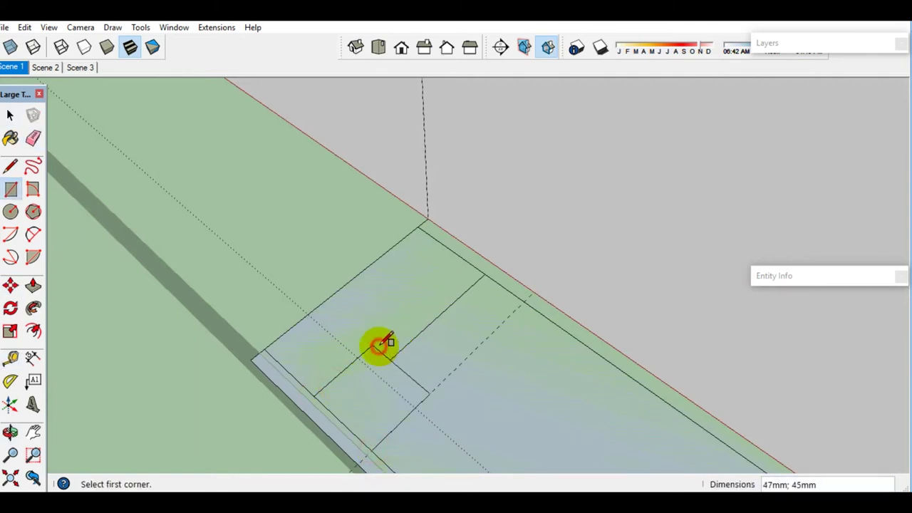
- Extrude the small rectangle into a window frame solid and make it a group
key(space)
key(e)
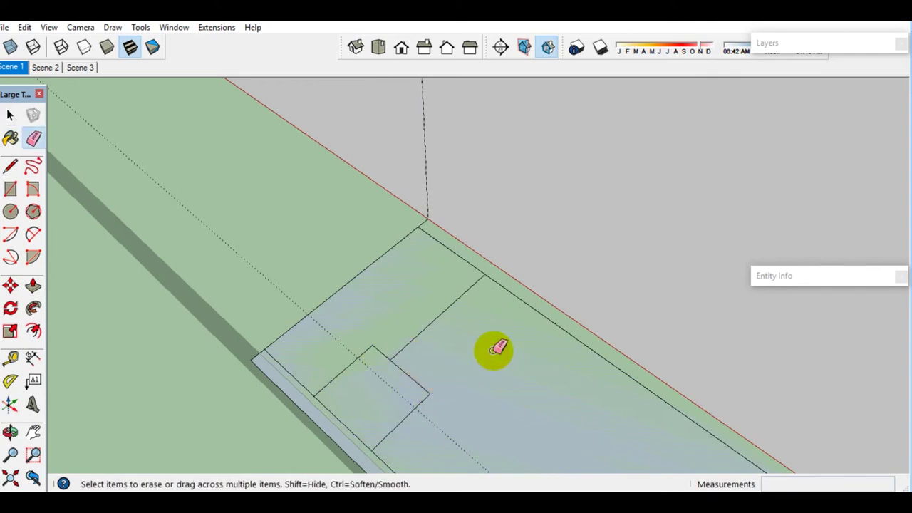
mouse_move(313, 417)
middle_down()
mouse_move(397, 368)
mouse_move(726, 450)
middle_up()
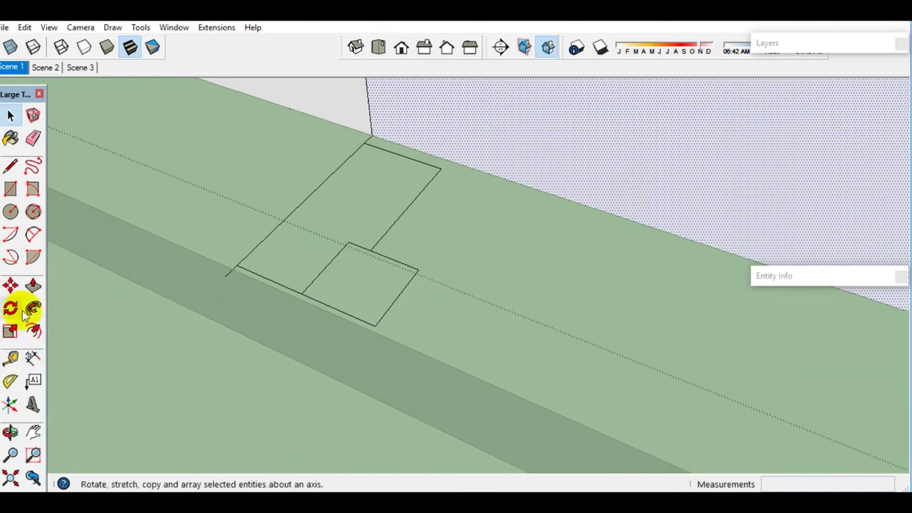
key(p)
click(329, 301)
right_click(396, 270)
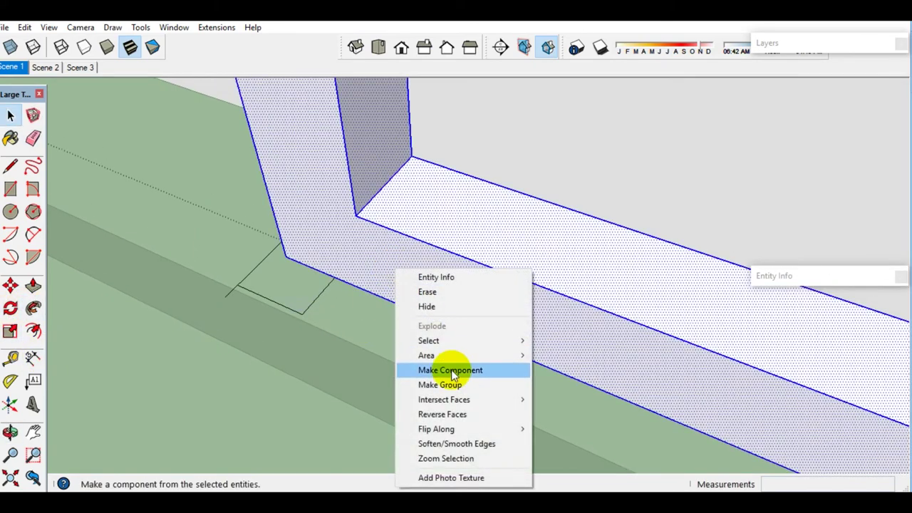
click(440, 382)
- Copy the frame's recessed inner face to mid-sill and pull it out into a vertical post
mouse_move(440, 382)
middle_down()
mouse_move(405, 310)
mouse_move(465, 350)
mouse_move(277, 218)
middle_up()
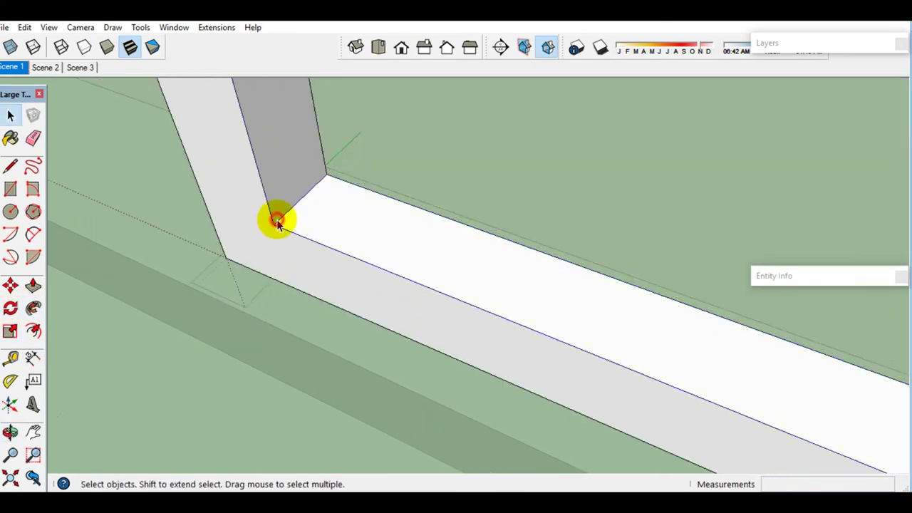
click(282, 211)
key(ctrl)
click(274, 223)
middle_drag(467, 305, 474, 283)
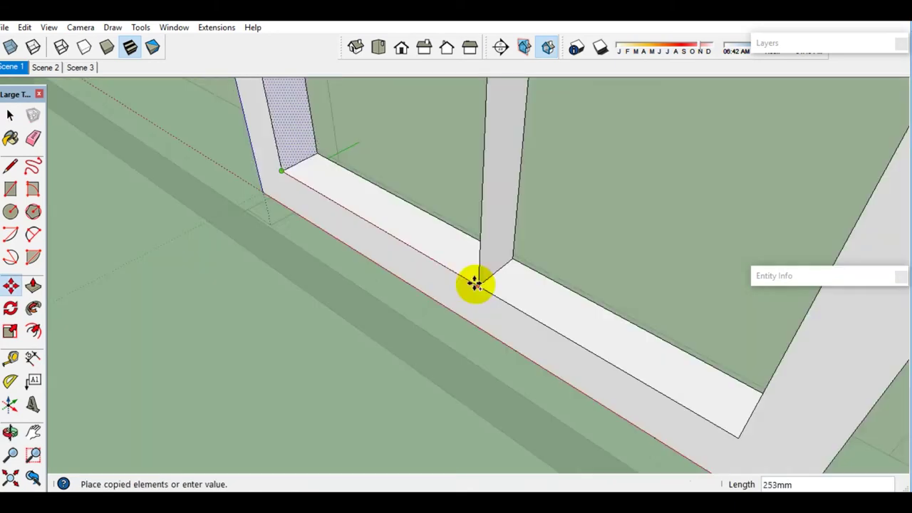
click(463, 271)
key(space)
middle_drag(467, 249, 465, 247)
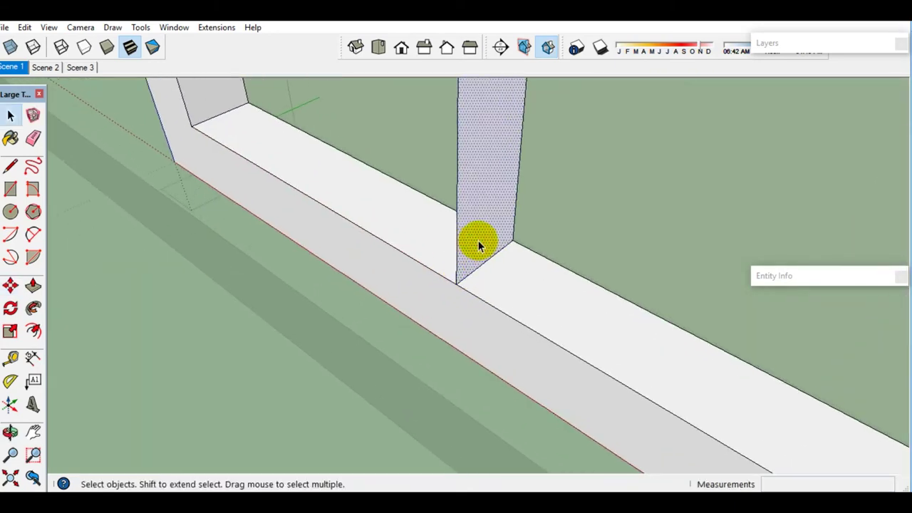
key(p)
drag(478, 240, 500, 250)
- Confirm the middle post's pull depth and adjust its side face
key(Return)
mouse_move(498, 249)
middle_down()
mouse_move(828, 241)
mouse_move(378, 248)
mouse_move(264, 291)
mouse_move(363, 259)
mouse_move(281, 261)
middle_up()
key(space)
click(378, 248)
key(p)
key(space)
- Copy the sill faces upward into a crossbar, then group it and make it a component
click(285, 280)
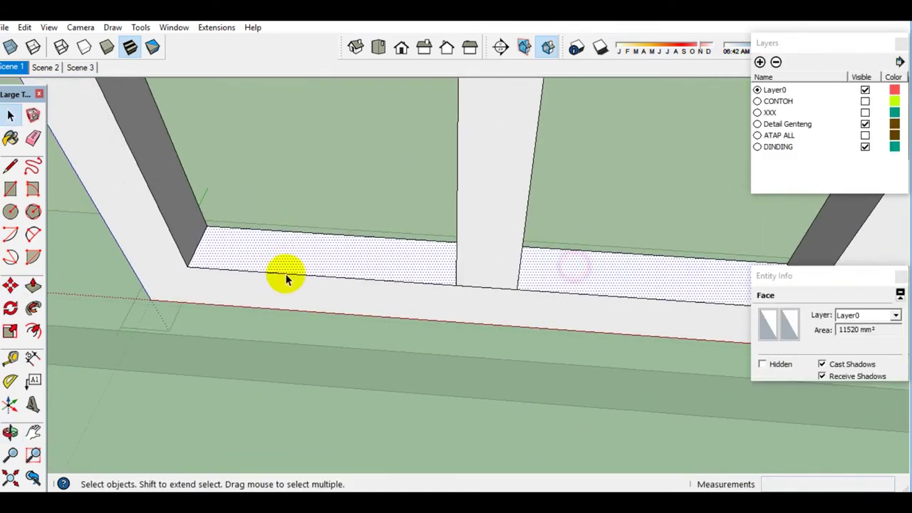
key(ctrl)
click(192, 266)
click(163, 224)
key(space)
mouse_move(197, 219)
middle_down()
mouse_move(283, 283)
mouse_move(317, 220)
middle_up()
right_click(316, 221)
click(367, 333)
right_click(332, 220)
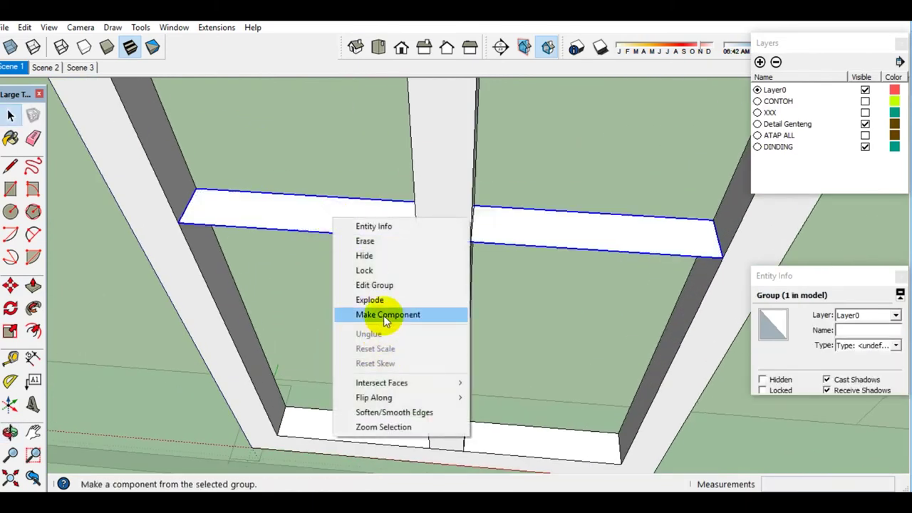
click(383, 315)
- Array the crossbar component upward as 4 evenly spaced copies (x4)
middle_drag(384, 315, 275, 285)
scroll(275, 283, up, 2)
key(m)
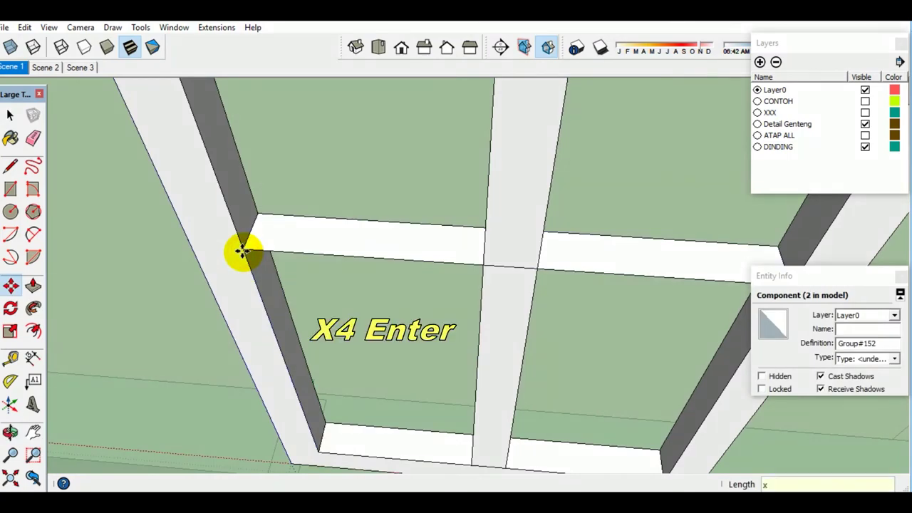
text(4)
key(Return)
key(space)
scroll(350, 271, down, 3)
middle_drag(350, 270, 349, 285)
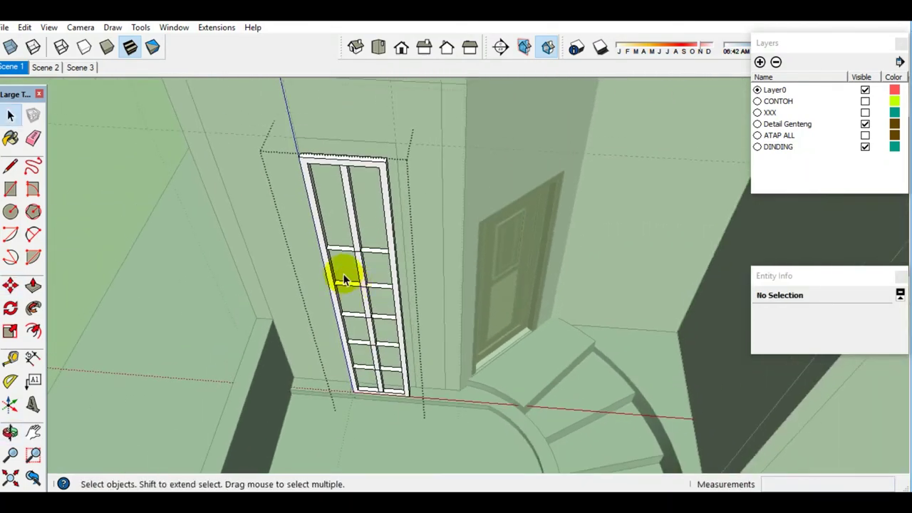
- Copy one crossbar 410mm to add another crossbar to the window
scroll(342, 227, up, 3)
click(342, 228)
key(m)
key(ctrl)
click(303, 224)
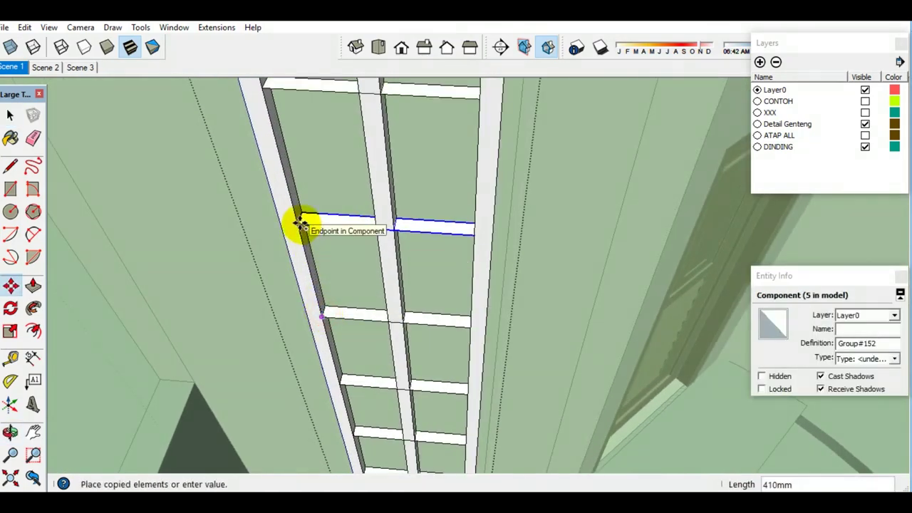
click(301, 224)
key(space)
scroll(345, 315, down, 3)
scroll(356, 349, down, 1)
scroll(367, 385, up, 3)
scroll(343, 283, up, 2)
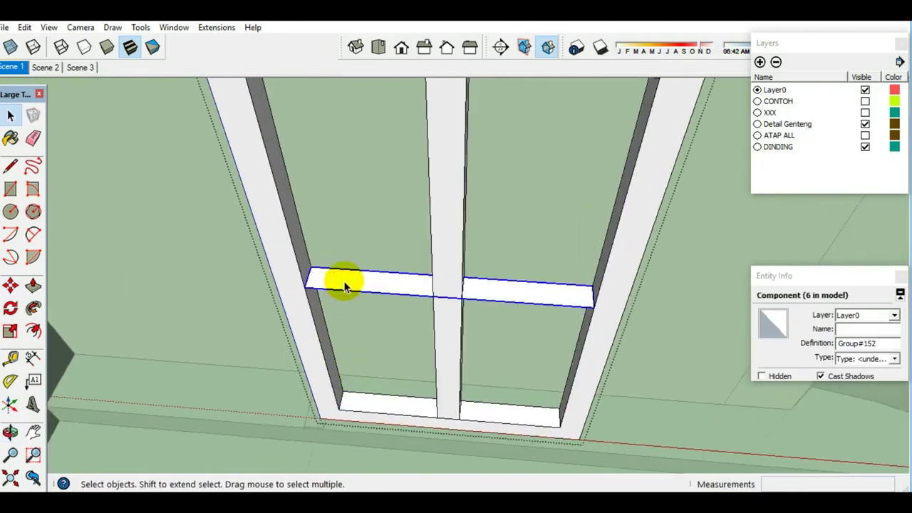
scroll(344, 284, up, 2)
- Inside the crossbar component, push the left and right bar faces and the small gap face back
double_click(343, 284)
click(350, 292)
key(p)
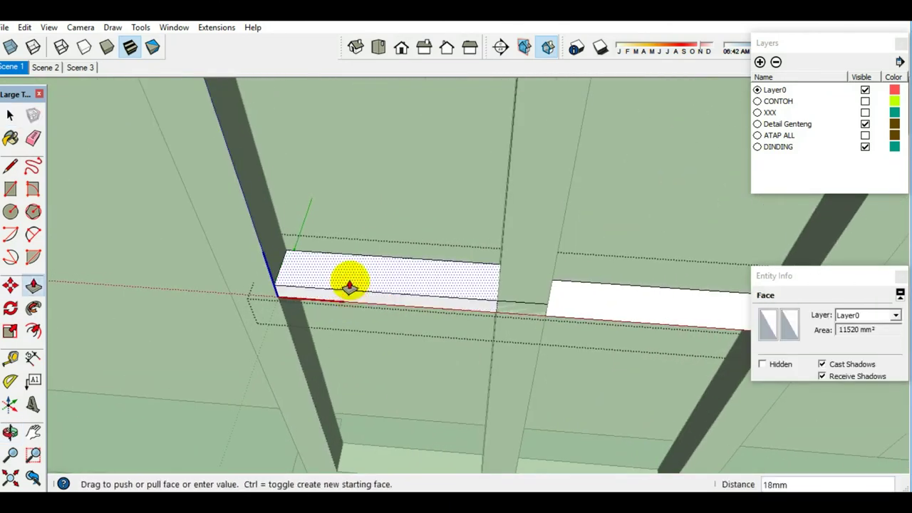
click(349, 284)
key(space)
click(563, 311)
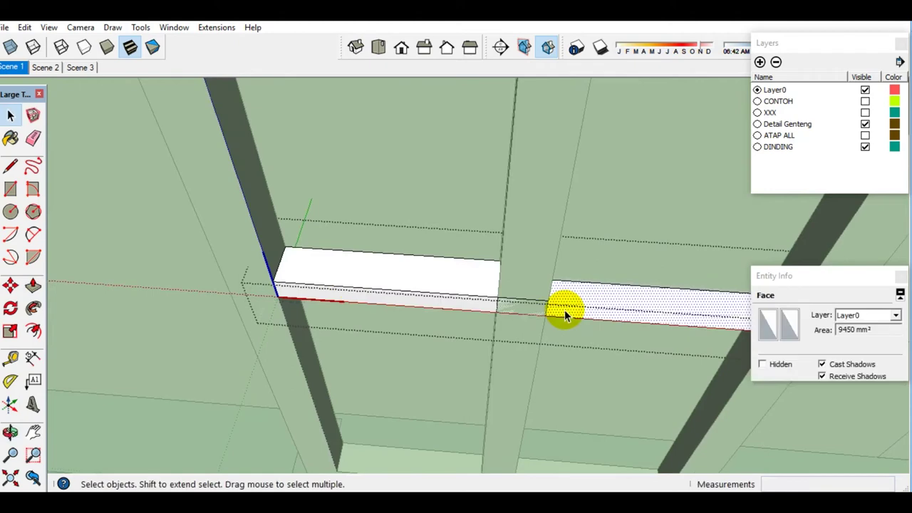
key(p)
middle_drag(563, 311, 515, 279)
key(space)
click(527, 317)
middle_drag(284, 299, 414, 326)
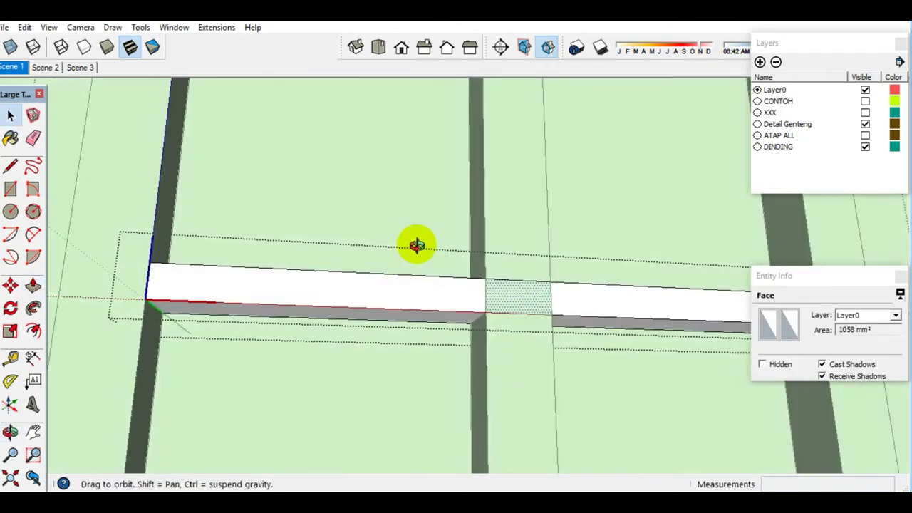
key(p)
click(527, 327)
middle_drag(564, 335, 396, 418)
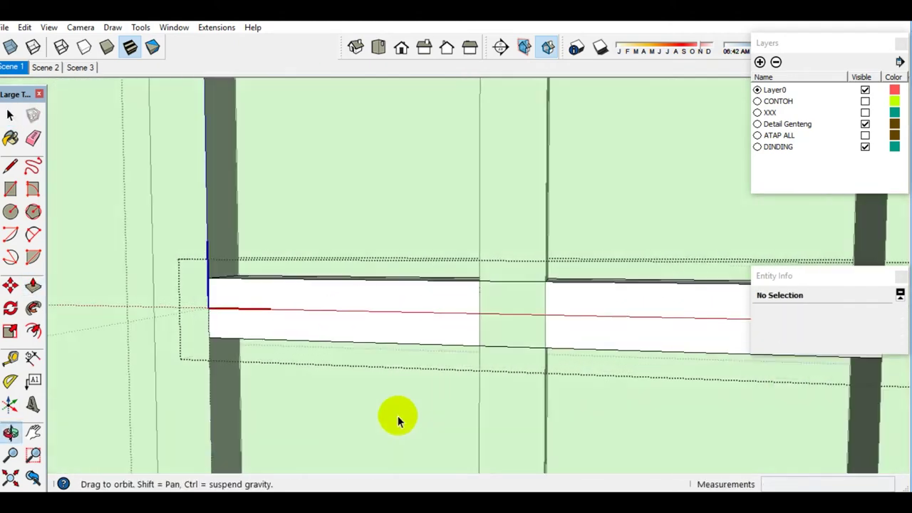
- Draw a rectangle at the middle post and push it through to break the crossbar there
key(r)
click(549, 279)
key(space)
middle_drag(525, 320, 510, 331)
click(510, 331)
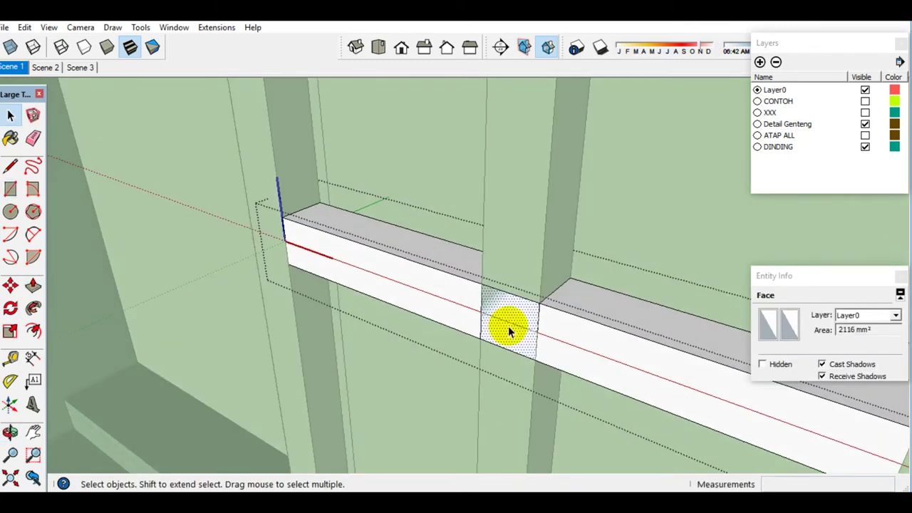
drag(531, 318, 570, 278)
key(space)
middle_drag(513, 307, 417, 309)
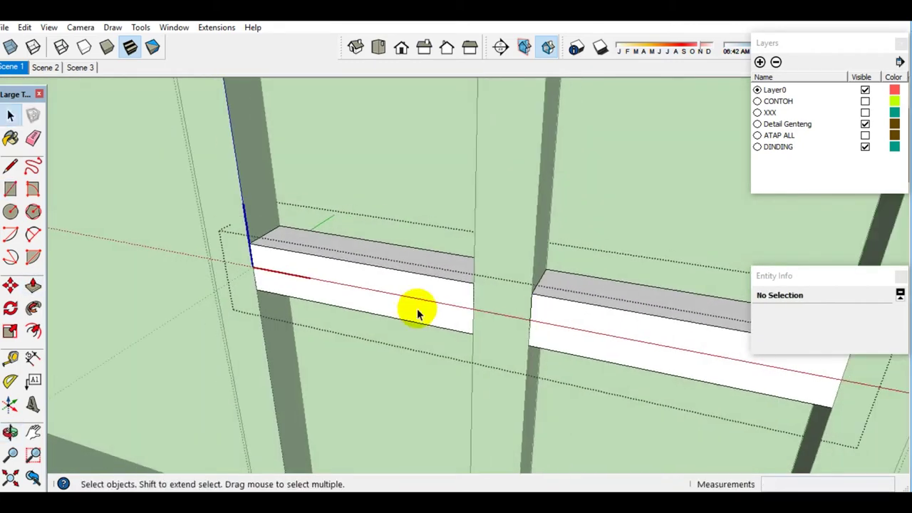
scroll(418, 315, up, 2)
scroll(417, 314, up, 2)
scroll(464, 313, down, 5)
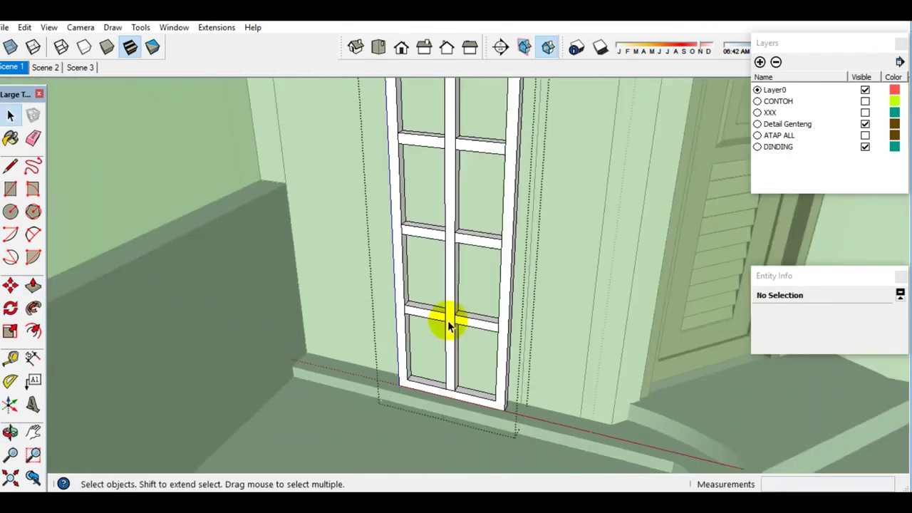
middle_drag(447, 321, 442, 321)
scroll(442, 321, up, 3)
scroll(432, 362, up, 3)
- Close the window's glass faces with a line and group them
key(l)
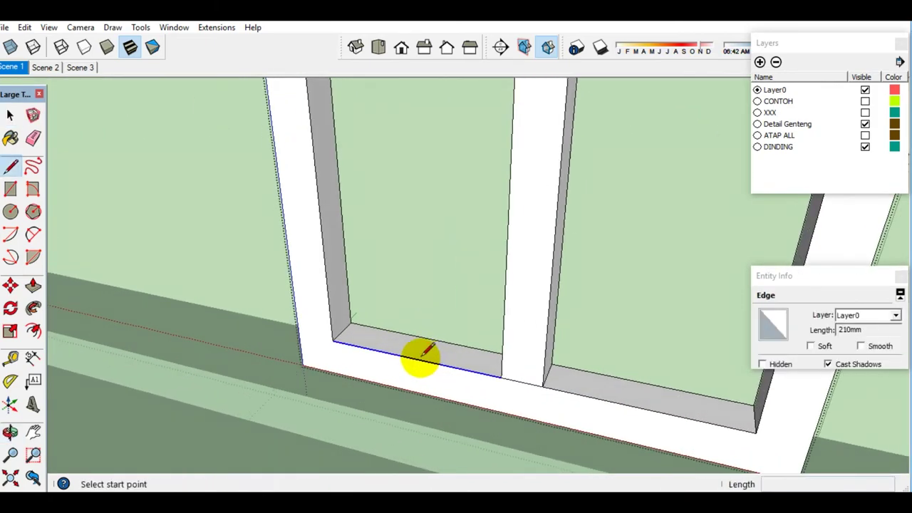
click(755, 425)
key(space)
triple_click(434, 366)
scroll(433, 366, up, 2)
right_click(382, 362)
click(420, 276)
- Paint the glass with the Translucent_Glass_Gray material
key(b)
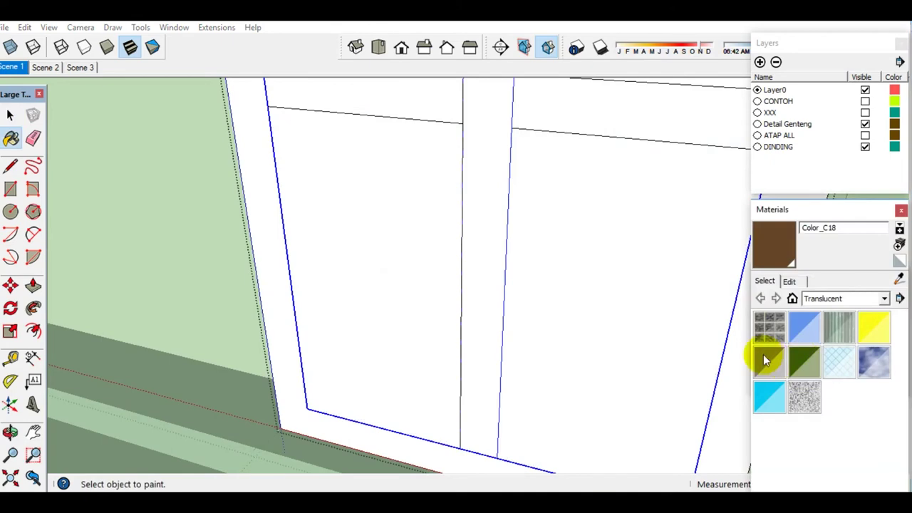
click(769, 359)
click(385, 352)
key(space)
- Push the glass face back into the window frame
scroll(299, 407, up, 2)
scroll(313, 410, up, 2)
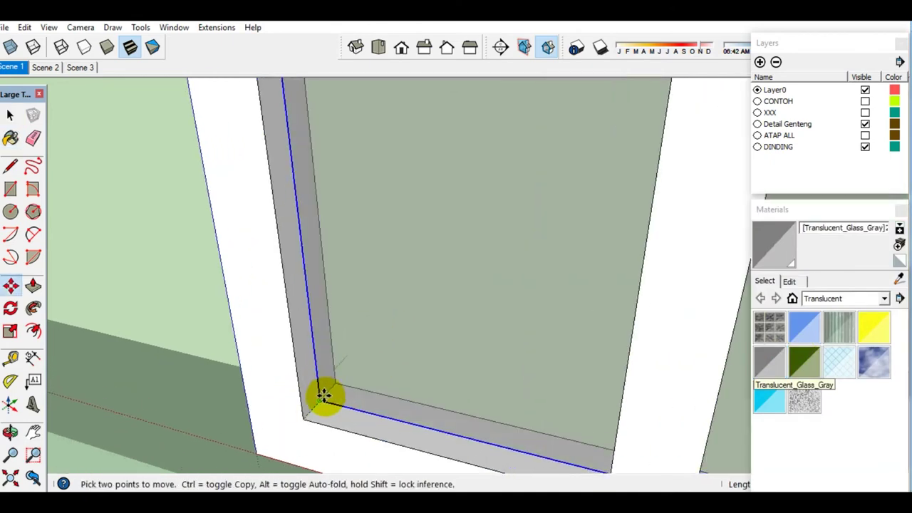
scroll(323, 397, up, 2)
click(334, 399)
key(p)
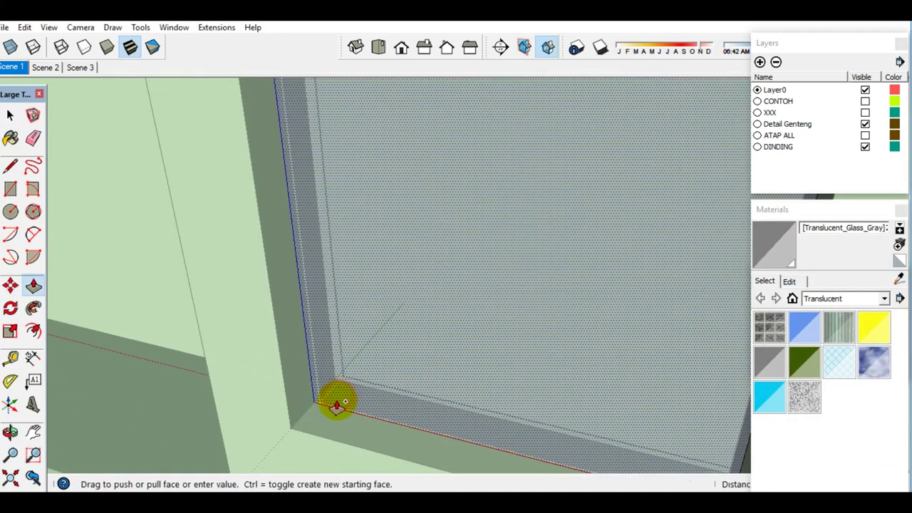
click(338, 400)
key(space)
- Select the large wall face bordering the window opening
scroll(335, 409, up, 2)
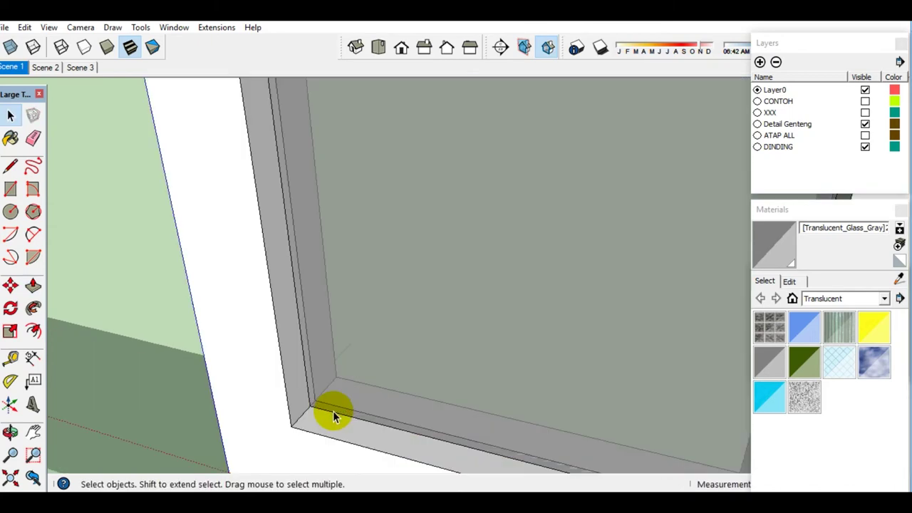
key(space)
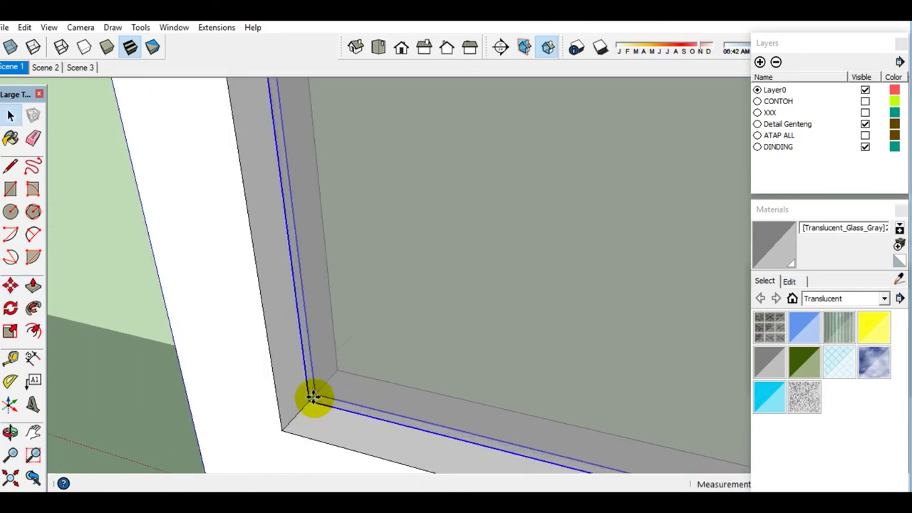
scroll(306, 400, down, 2)
scroll(320, 413, down, 2)
scroll(340, 424, down, 2)
right_click(356, 249)
click(397, 285)
mouse_move(397, 285)
middle_down()
mouse_move(334, 349)
mouse_move(297, 412)
middle_up()
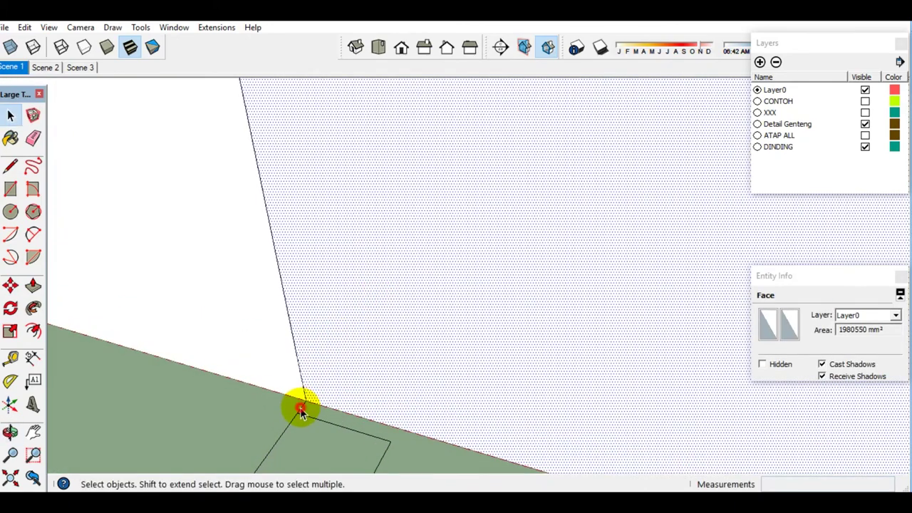
click(314, 386)
scroll(364, 371, down, 1)
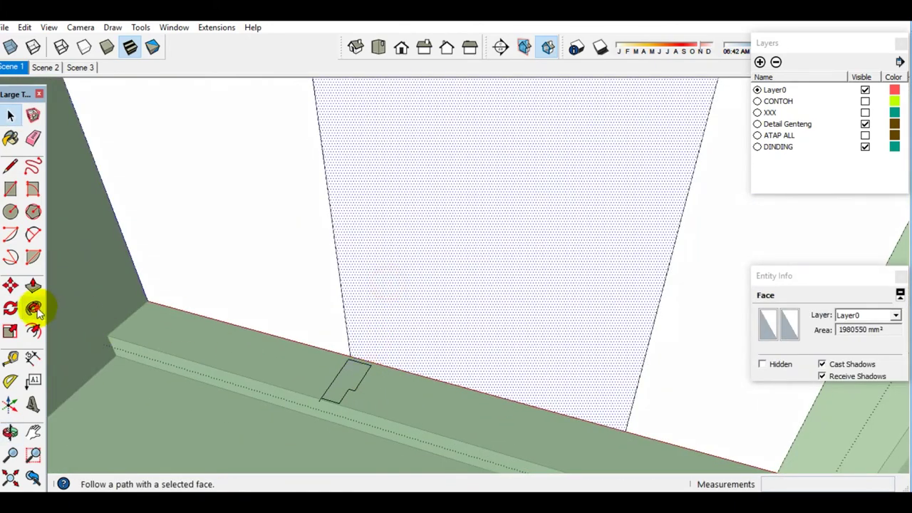
- Sweep the frame profile around the opening's edge with Follow Me and group the new frame
click(350, 380)
key(space)
triple_click(350, 380)
right_click(366, 379)
click(399, 283)
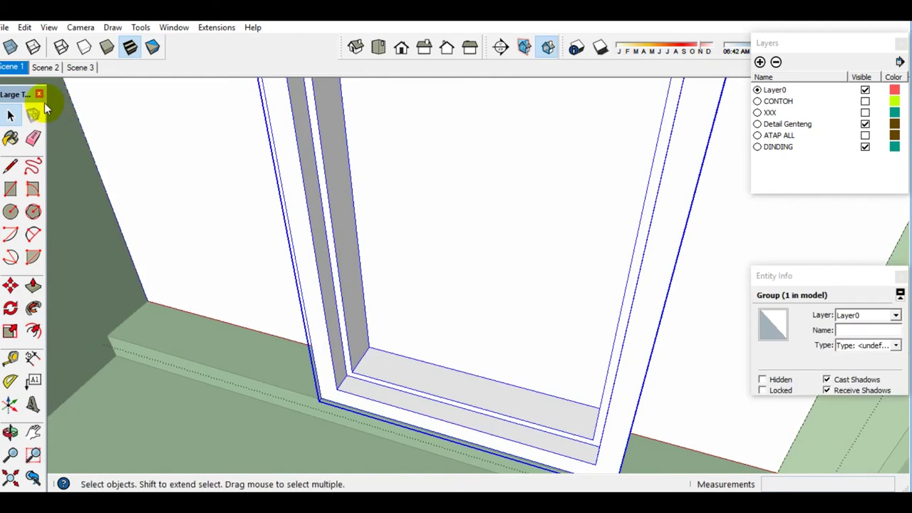
- Unhide all, hide the window frame groups, and recess the opening's face 150mm into the wall
click(24, 27)
click(241, 247)
right_click(332, 114)
click(376, 149)
click(407, 276)
mouse_move(407, 277)
middle_down()
mouse_move(430, 399)
mouse_move(419, 367)
middle_up()
key(p)
drag(420, 366, 423, 344)
click(423, 344)
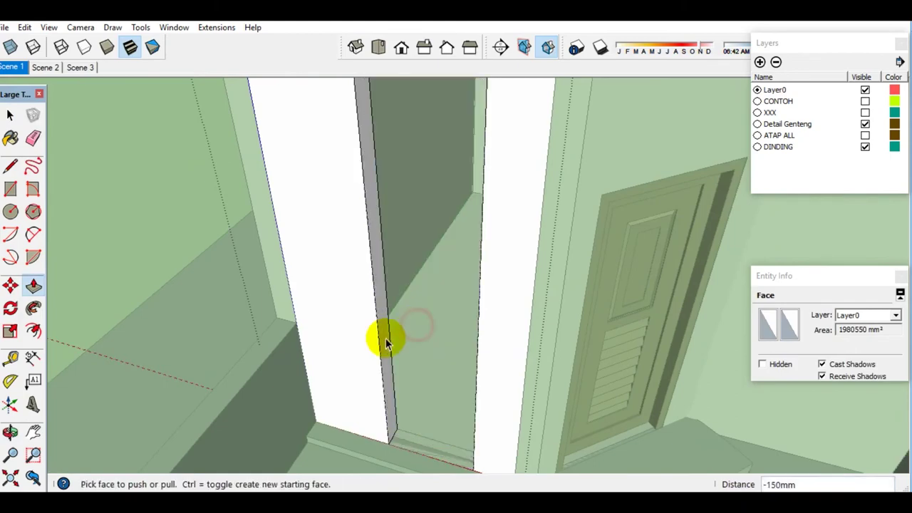
- Unhide the window panes and move both frame groups 150mm into the recessed opening
click(25, 27)
click(239, 267)
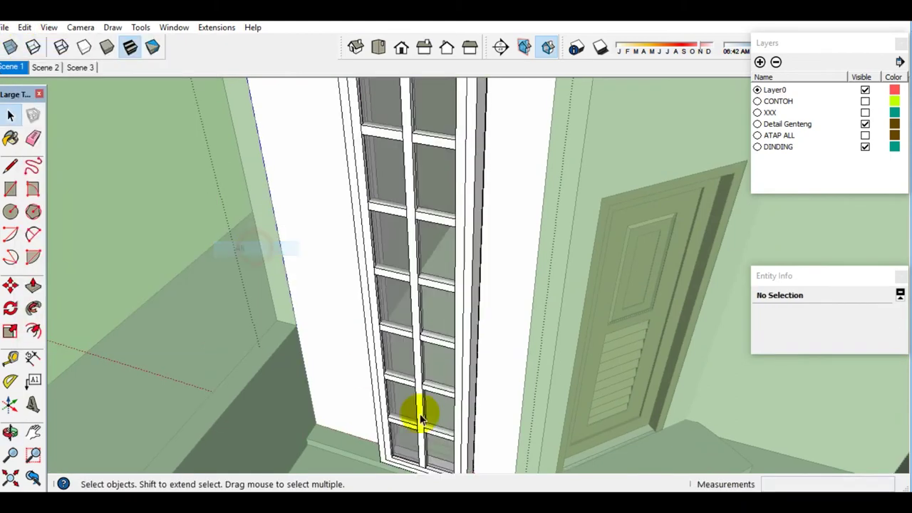
click(421, 407)
scroll(421, 406, up, 3)
scroll(372, 417, up, 3)
shift+click(389, 380)
key(m)
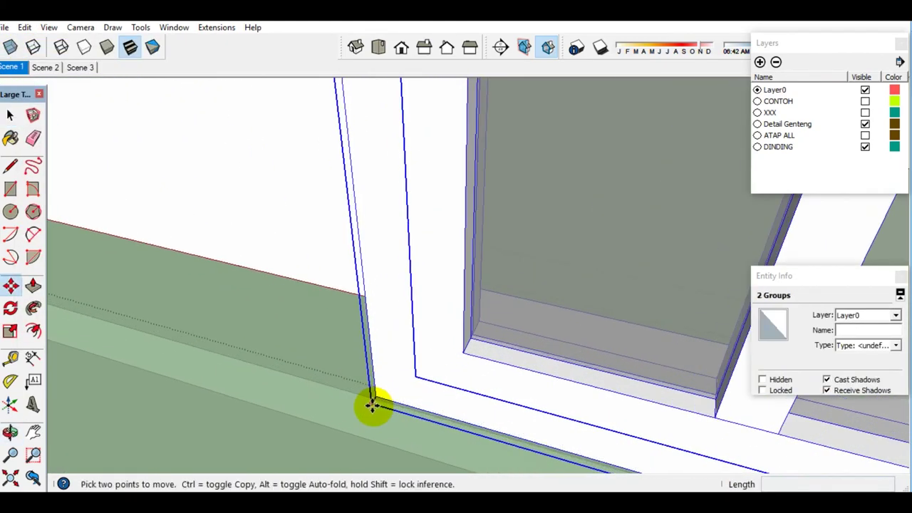
click(372, 402)
click(428, 307)
- Select the window group and copy it
key(space)
mouse_move(428, 306)
middle_down()
mouse_move(337, 335)
mouse_move(413, 295)
middle_up()
click(360, 318)
key(ctrl+c)
- Place a guide line 562mm from the edge of the wall by the stairs
scroll(368, 325, down, 3)
middle_drag(366, 321, 515, 378)
key(t)
scroll(498, 371, up, 3)
click(505, 287)
mouse_move(505, 288)
middle_down()
mouse_move(406, 382)
mouse_move(379, 351)
middle_up()
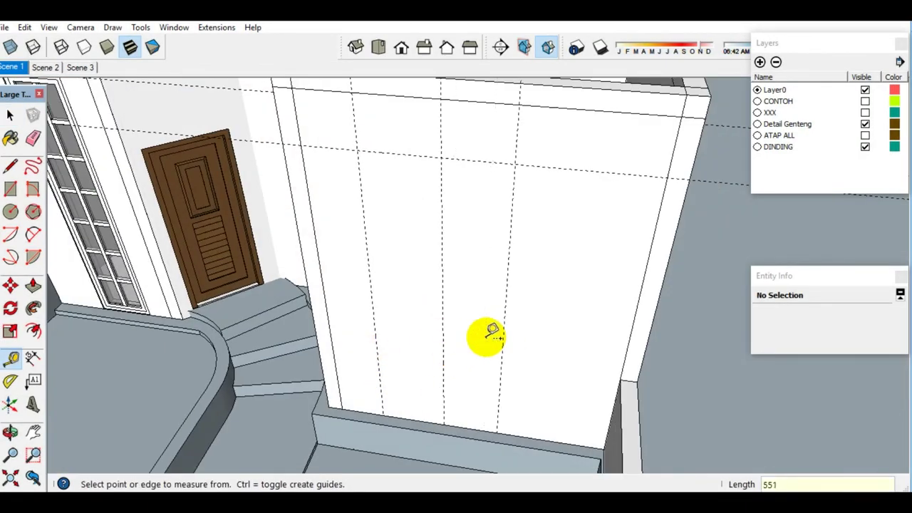
- Add a guide up from the wall's bottom edge and open the wall group for editing
middle_drag(492, 334, 533, 413)
click(510, 407)
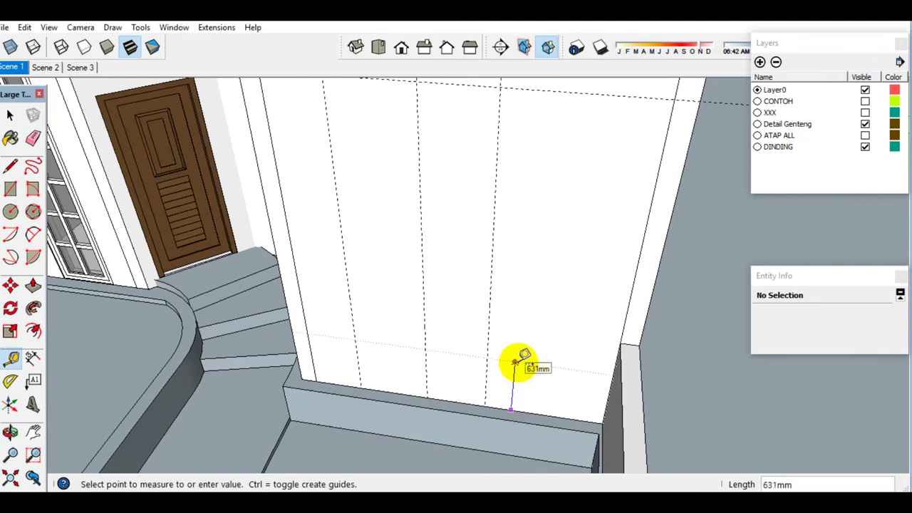
middle_drag(512, 364, 399, 359)
key(space)
double_click(399, 359)
- Draw the tall rectangle for the first opening from the wall base
key(r)
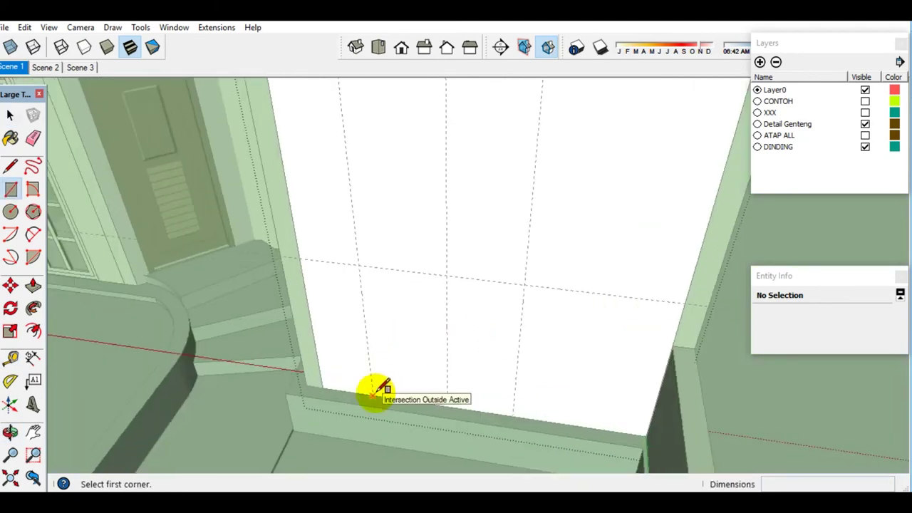
click(373, 394)
scroll(373, 393, down, 3)
key(space)
click(416, 179)
scroll(406, 176, up, 1)
- Copy the rectangle's top edge to the right to outline the shorter second opening
click(387, 173)
key(m)
key(ctrl)
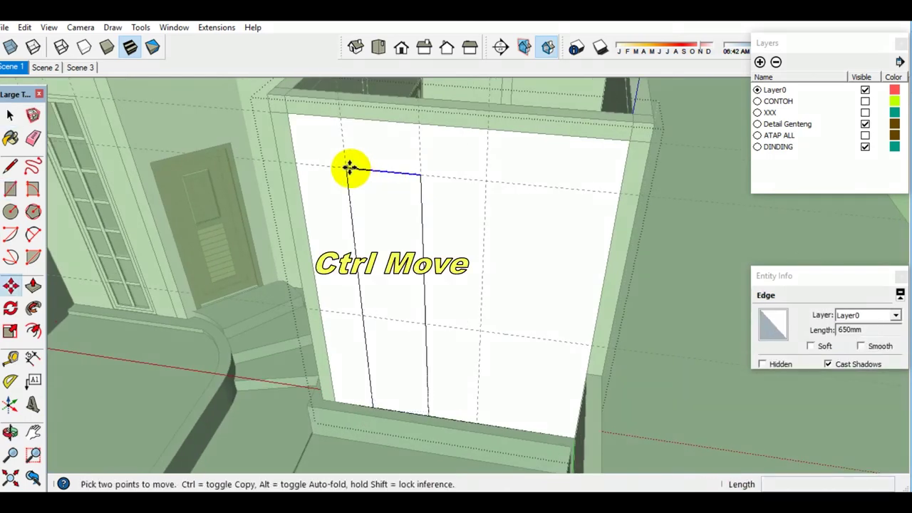
click(480, 182)
key(space)
scroll(489, 193, up, 2)
key(r)
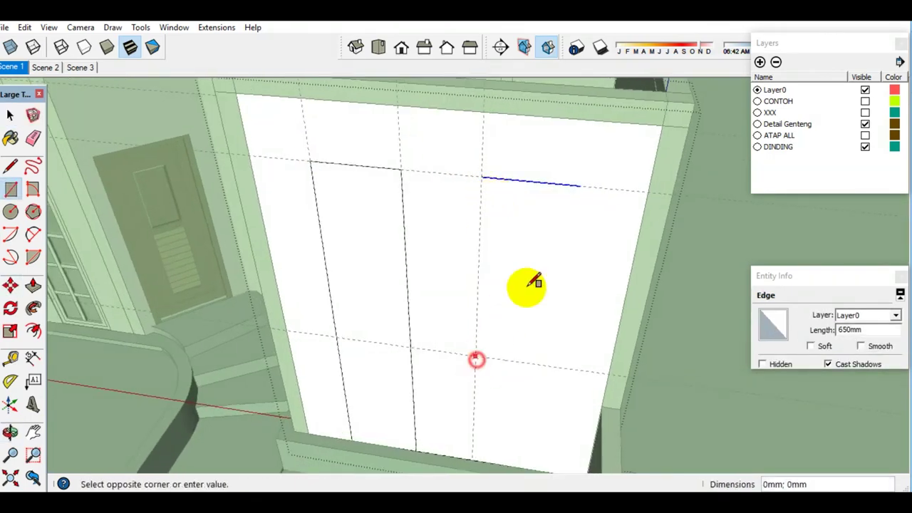
key(space)
scroll(465, 316, down, 2)
scroll(461, 344, up, 2)
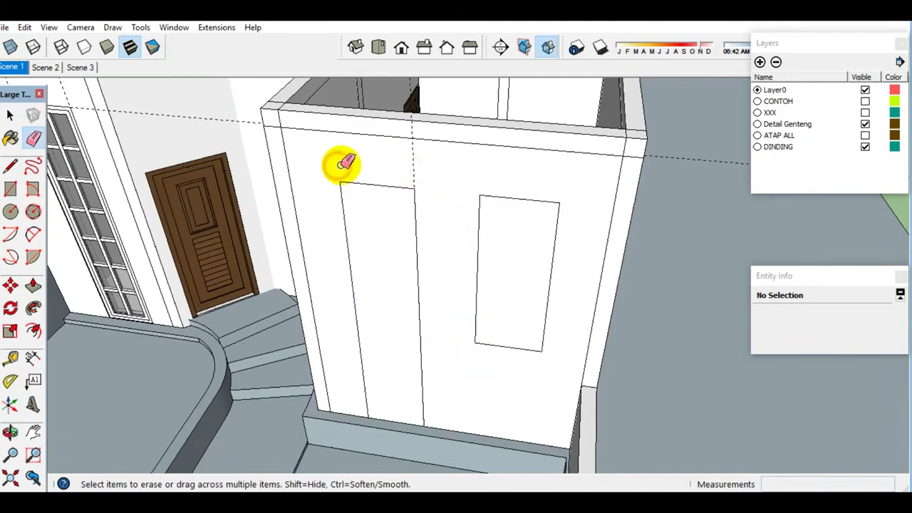
scroll(343, 163, down, 2)
middle_drag(386, 177, 305, 144)
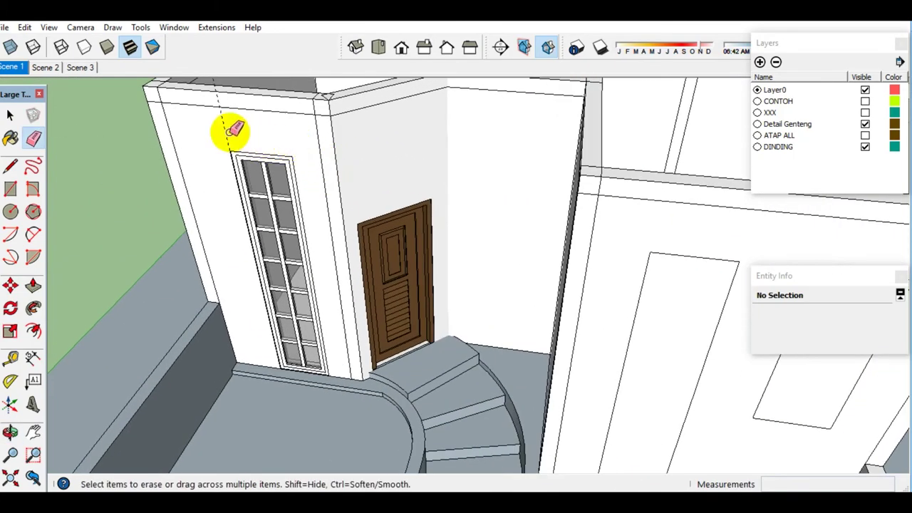
- Recess the tall rectangle 150mm into the wall
key(space)
middle_drag(235, 130, 470, 299)
scroll(464, 275, up, 3)
key(p)
click(446, 363)
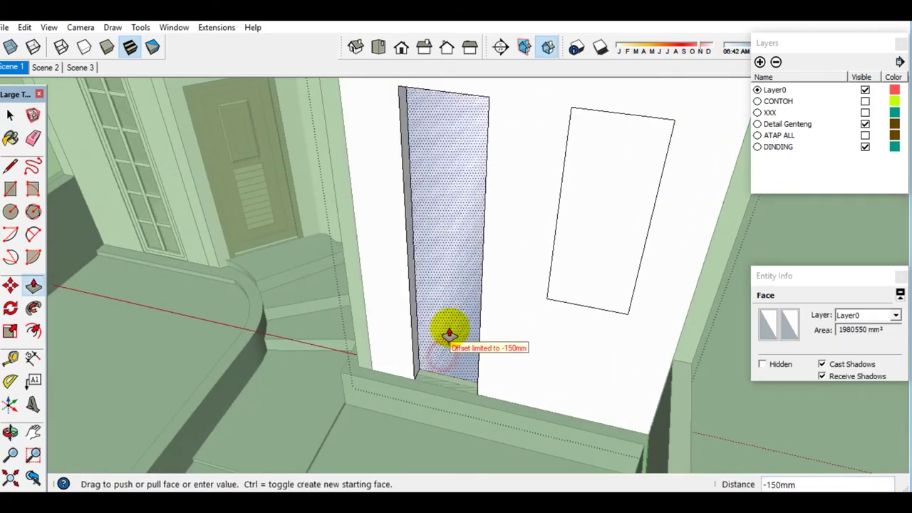
click(449, 335)
key(space)
- Paste the copied window group into the tall opening
key(ctrl+v)
click(432, 401)
scroll(397, 416, up, 2)
right_click(418, 396)
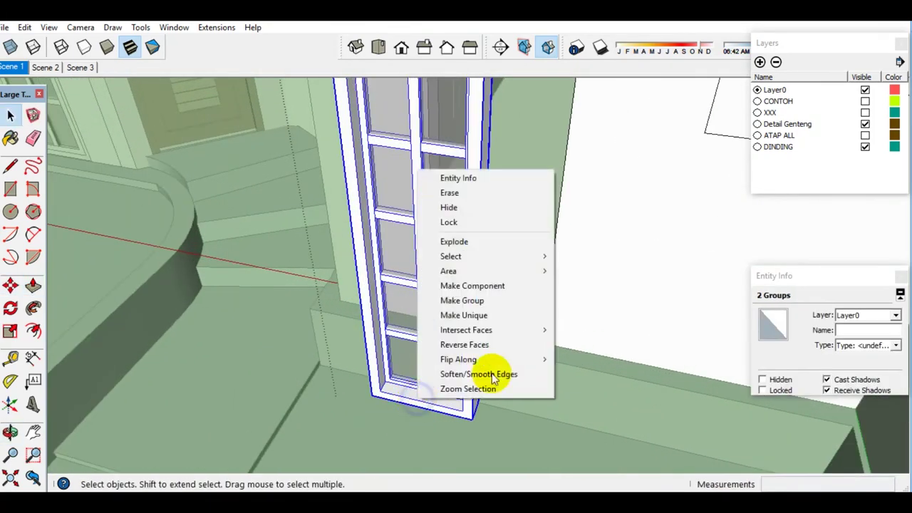
- Flip the pasted window along the green axis and move it 10mm into the opening
click(576, 375)
scroll(386, 380, up, 3)
key(m)
scroll(350, 407, up, 2)
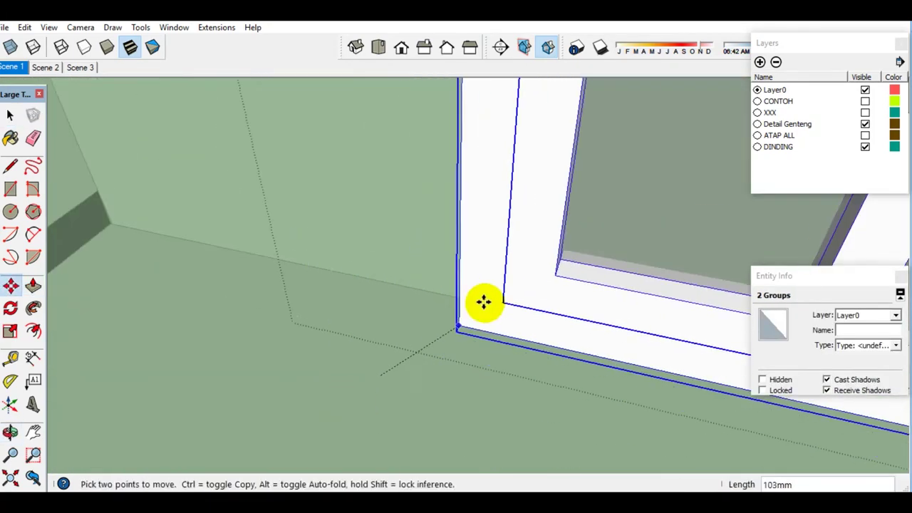
scroll(484, 302, down, 3)
scroll(488, 295, up, 2)
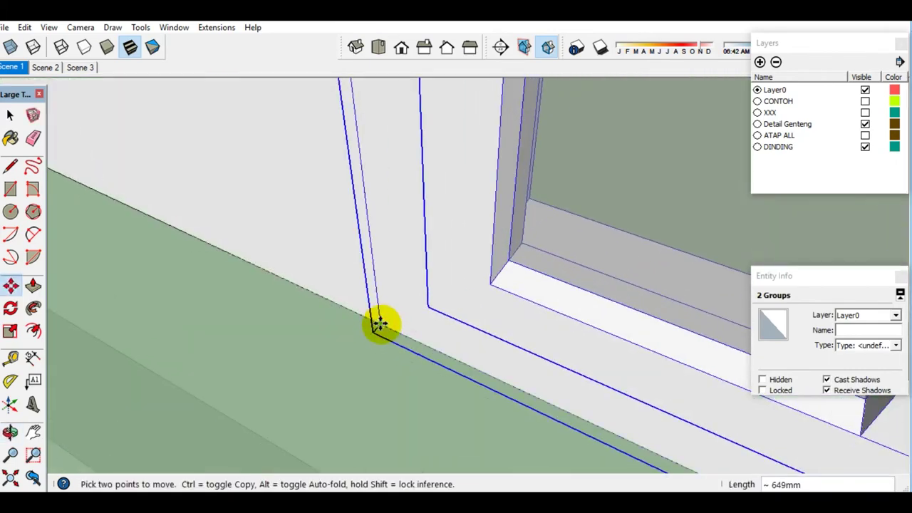
text(10)
key(Return)
key(space)
- Recess the right-hand rectangle 150mm into the wall
scroll(406, 313, down, 3)
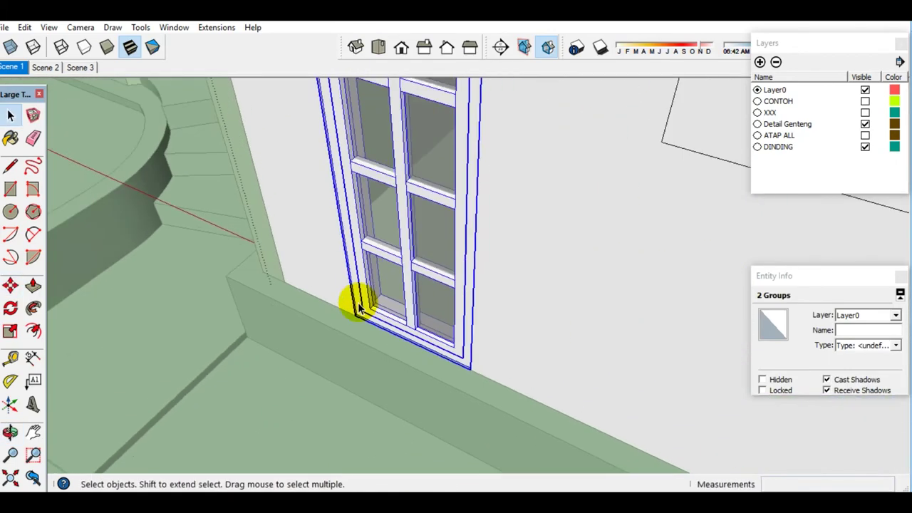
middle_drag(356, 302, 553, 247)
scroll(541, 278, up, 2)
click(531, 299)
click(529, 299)
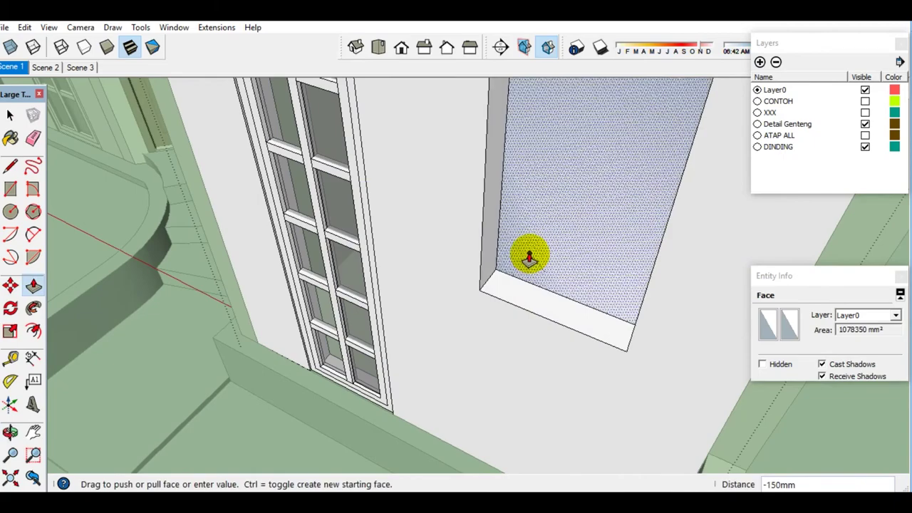
click(498, 289)
key(space)
- Paste another window copy into the right opening and flip it along the green axis
key(ctrl+v)
click(541, 318)
right_click(540, 318)
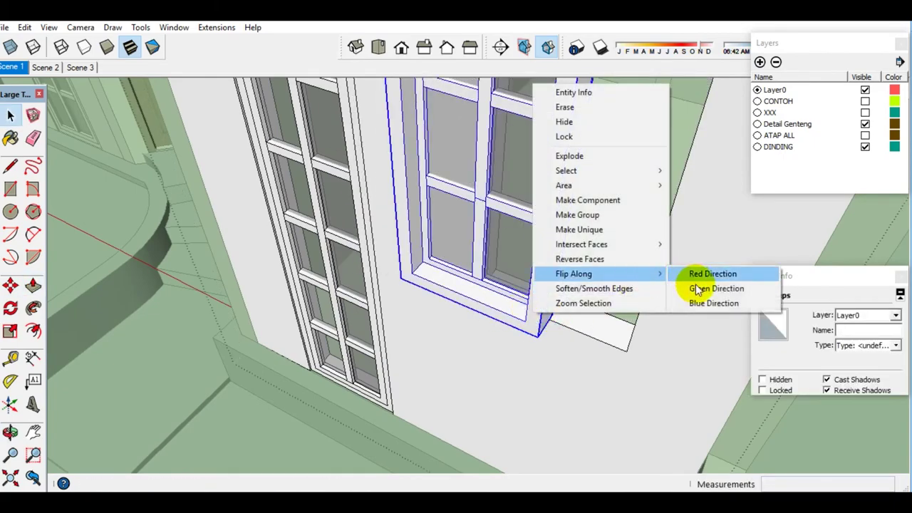
click(697, 288)
- Move the mirrored window into place in the right-hand opening
key(m)
scroll(433, 283, up, 3)
mouse_move(376, 291)
middle_down()
mouse_move(505, 291)
mouse_move(573, 279)
mouse_move(580, 346)
middle_up()
scroll(468, 372, up, 2)
scroll(472, 350, up, 2)
scroll(483, 338, up, 1)
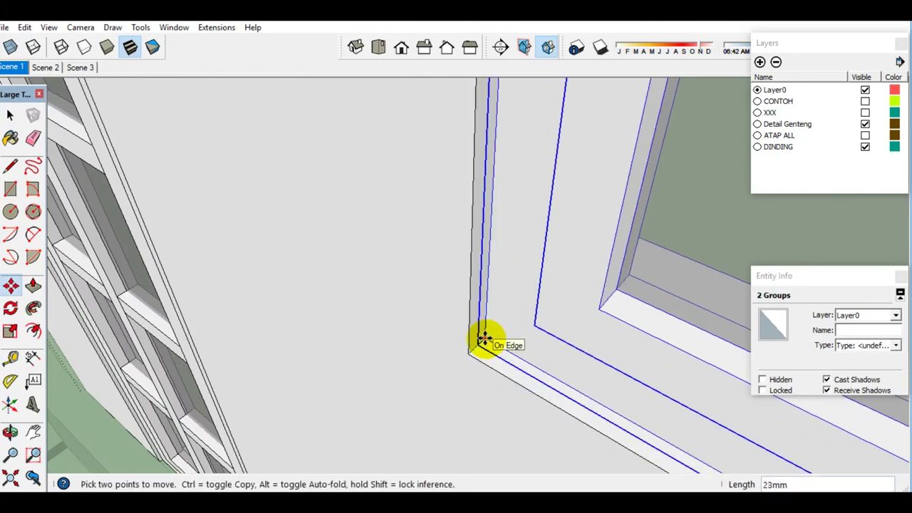
text(0)
key(Return)
key(space)
scroll(417, 309, down, 5)
mouse_move(418, 309)
middle_down()
mouse_move(539, 112)
mouse_move(466, 157)
mouse_move(549, 295)
middle_up()
click(495, 125)
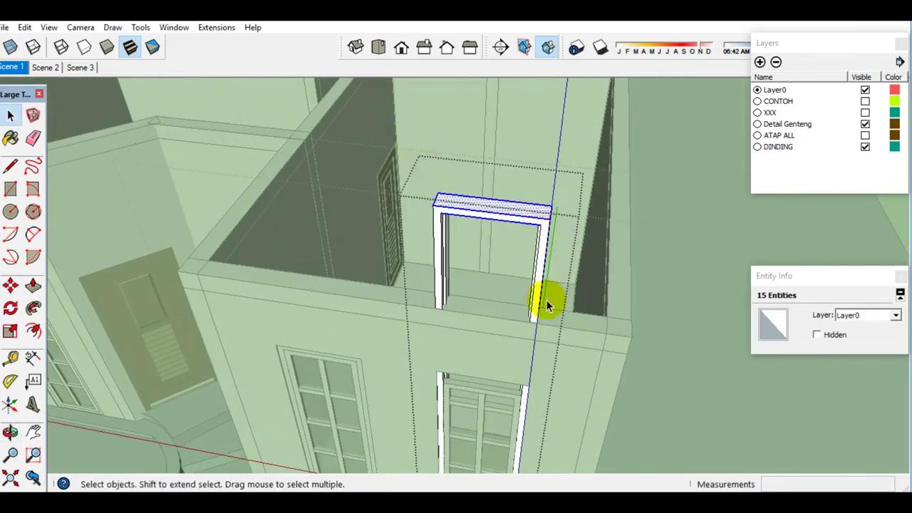
- Select the window's top rail pieces and move them down 1473mm
scroll(537, 258, up, 2)
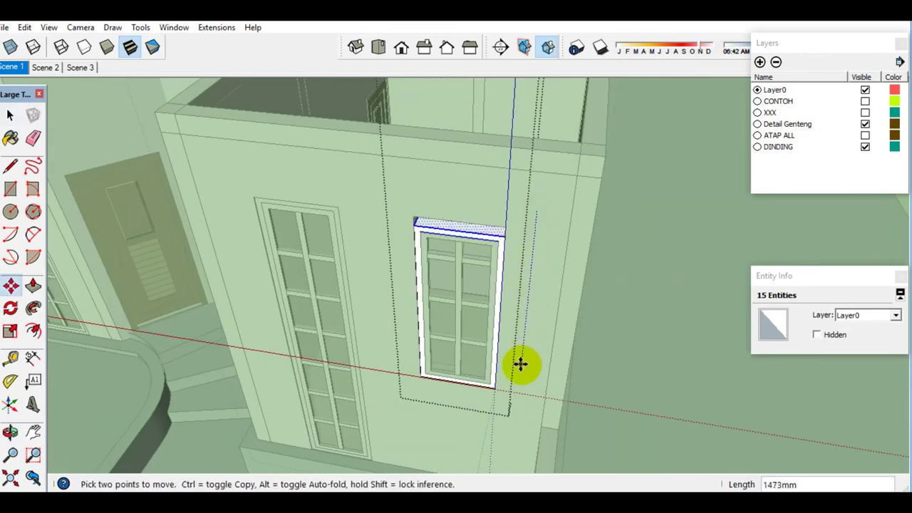
scroll(499, 285, up, 4)
scroll(499, 218, up, 2)
mouse_move(498, 218)
middle_down()
mouse_move(515, 163)
mouse_move(475, 227)
mouse_move(482, 179)
mouse_move(482, 259)
mouse_move(354, 375)
middle_up()
key(space)
scroll(354, 375, down, 3)
middle_drag(396, 336, 309, 325)
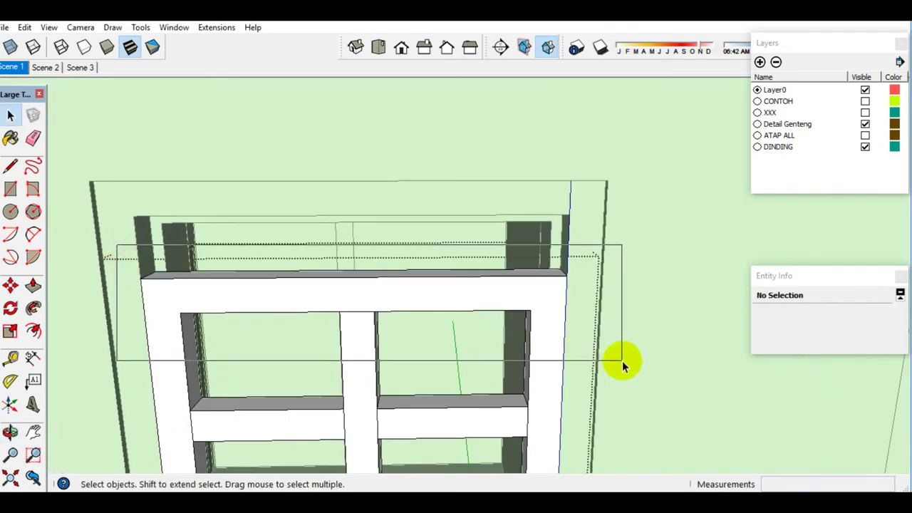
drag(622, 361, 620, 356)
scroll(586, 255, up, 3)
key(m)
scroll(576, 193, up, 2)
key(space)
- Open a window bar group and select the thin top face of its rail
mouse_move(555, 269)
middle_down()
mouse_move(392, 448)
mouse_move(455, 294)
middle_up()
scroll(443, 380, up, 3)
click(388, 377)
scroll(427, 384, up, 2)
double_click(466, 389)
scroll(472, 386, up, 2)
click(474, 362)
scroll(475, 362, up, 2)
click(479, 362)
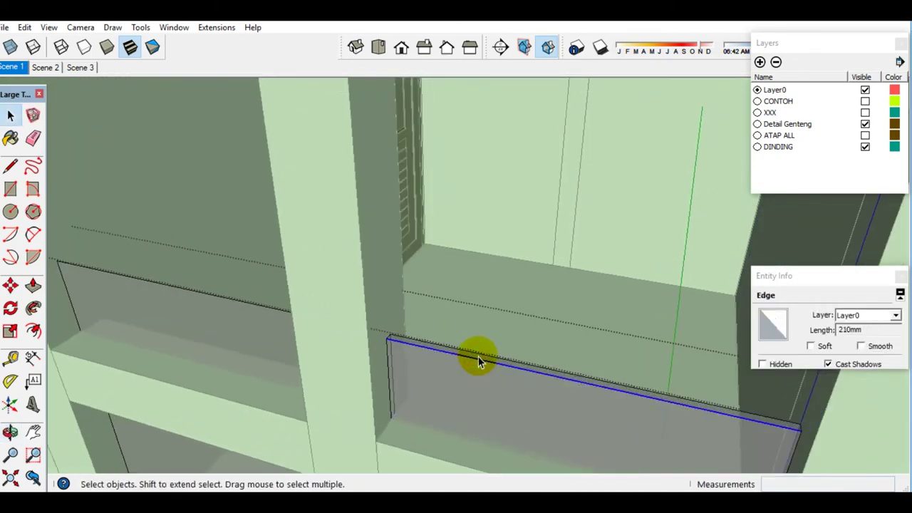
scroll(479, 362, up, 2)
scroll(479, 361, up, 1)
click(479, 362)
scroll(480, 361, down, 2)
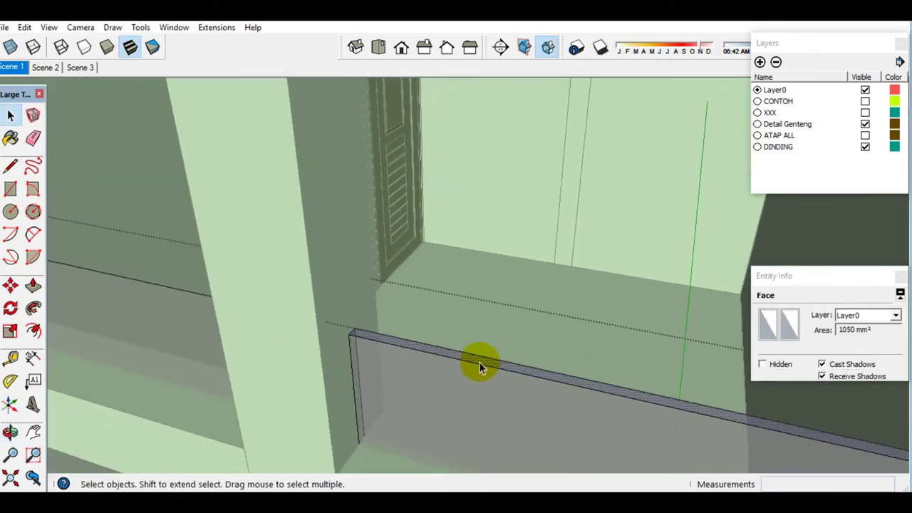
- Push/Pull the rail's top face down to fit the shortened frame
key(p)
click(479, 363)
scroll(470, 342, down, 4)
scroll(498, 255, up, 3)
scroll(560, 210, up, 2)
click(554, 210)
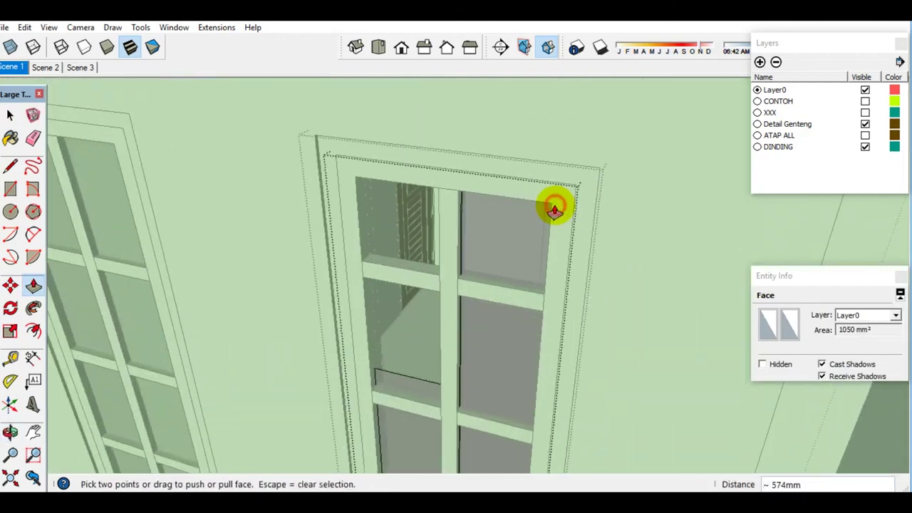
scroll(406, 394, up, 3)
scroll(386, 264, up, 3)
- Push the lower rail's face to fit, then check the panes from below
click(389, 266)
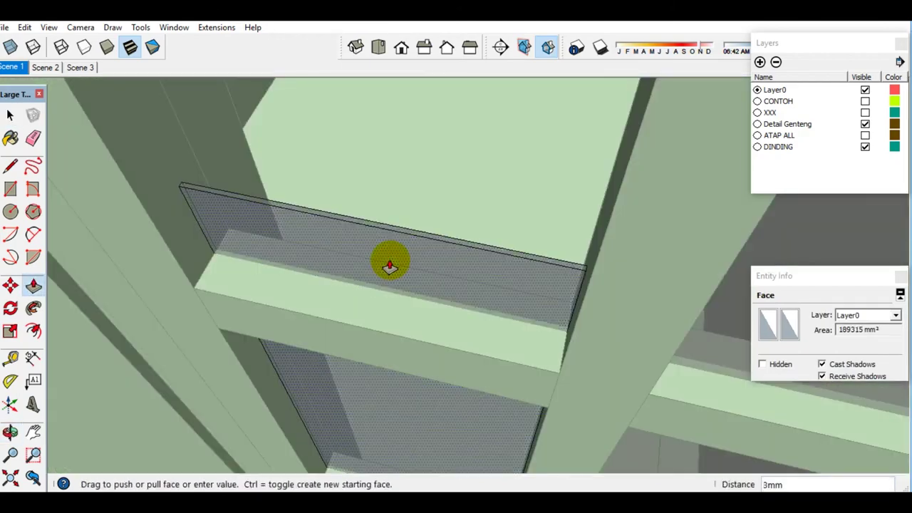
scroll(379, 244, up, 2)
mouse_move(413, 204)
middle_down()
mouse_move(472, 147)
mouse_move(472, 234)
mouse_move(476, 197)
mouse_move(452, 214)
mouse_move(470, 247)
middle_up()
key(space)
scroll(471, 247, down, 3)
scroll(438, 346, down, 3)
mouse_move(407, 350)
middle_down()
mouse_move(498, 294)
mouse_move(192, 241)
middle_up()
- Copy a wall-corner edge to form a thin ledge rectangle at the foot of the wall
scroll(350, 284, up, 5)
scroll(302, 258, up, 4)
key(l)
click(260, 280)
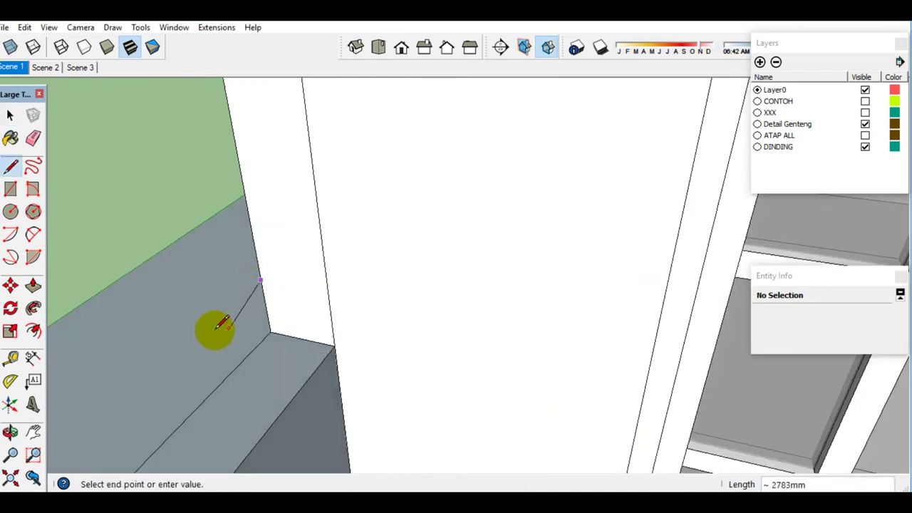
click(220, 283)
middle_drag(221, 282, 254, 289)
key(m)
key(ctrl)
click(235, 271)
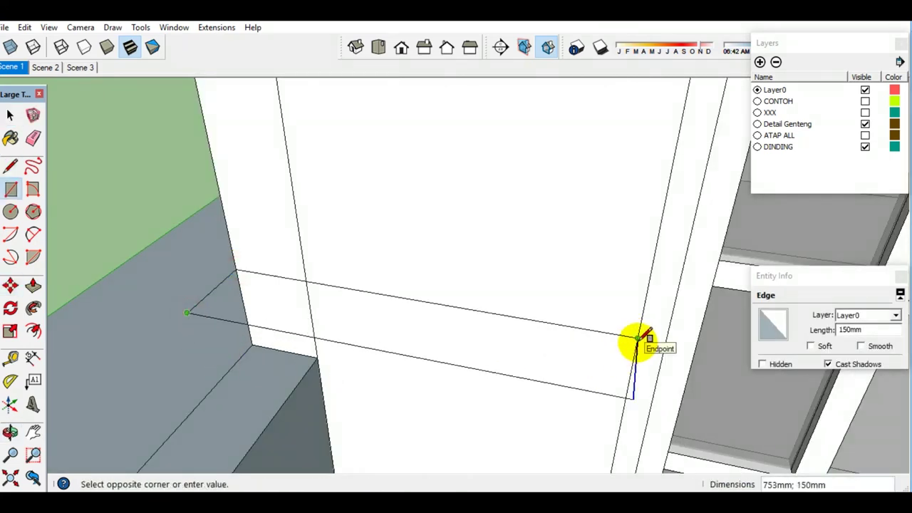
click(639, 341)
key(space)
middle_drag(463, 342, 404, 358)
- Select the wall's top edges while viewing the whole house
click(305, 292)
scroll(342, 335, down, 3)
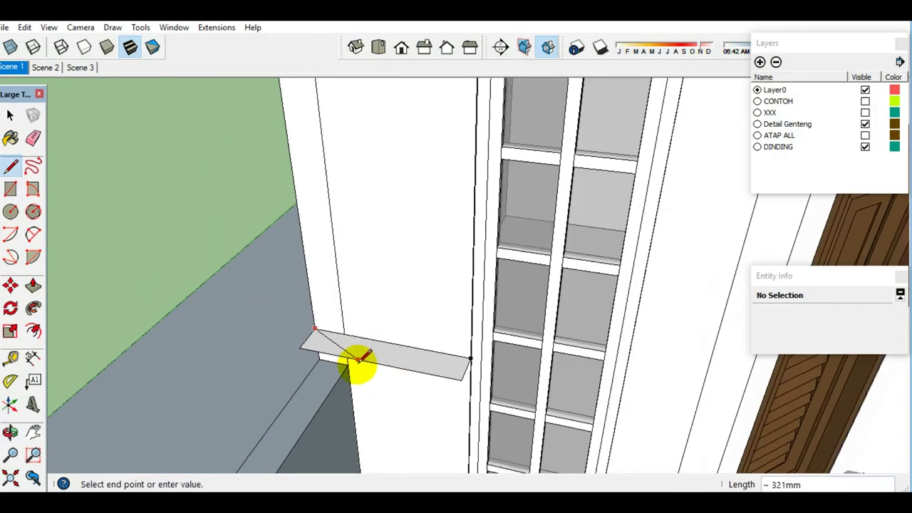
scroll(352, 342, down, 4)
scroll(342, 278, up, 3)
middle_drag(336, 238, 418, 353)
mouse_move(579, 341)
middle_down()
mouse_move(566, 401)
mouse_move(386, 356)
mouse_move(651, 387)
mouse_move(325, 363)
mouse_move(342, 330)
middle_up()
key(space)
scroll(399, 342, up, 2)
ctrl+click(463, 351)
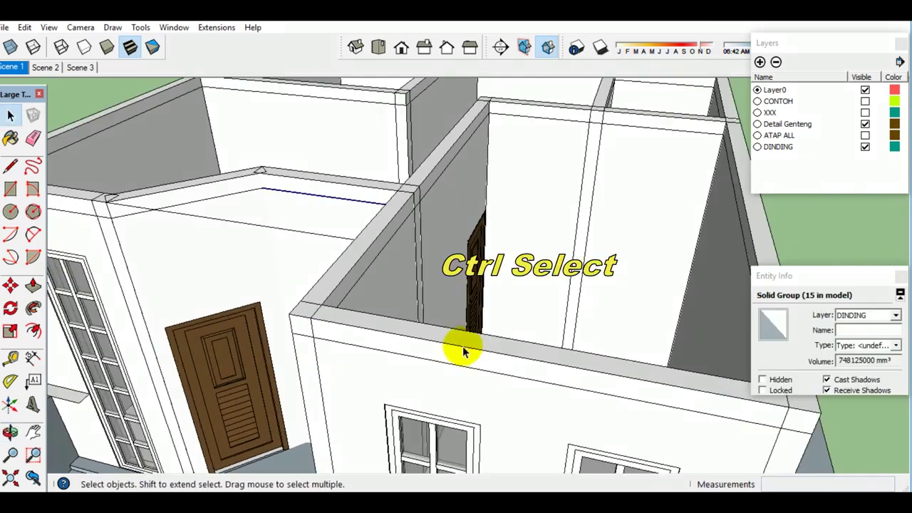
ctrl+click(322, 241)
mouse_move(322, 240)
middle_down()
mouse_move(356, 305)
mouse_move(356, 349)
middle_up()
scroll(344, 383, up, 3)
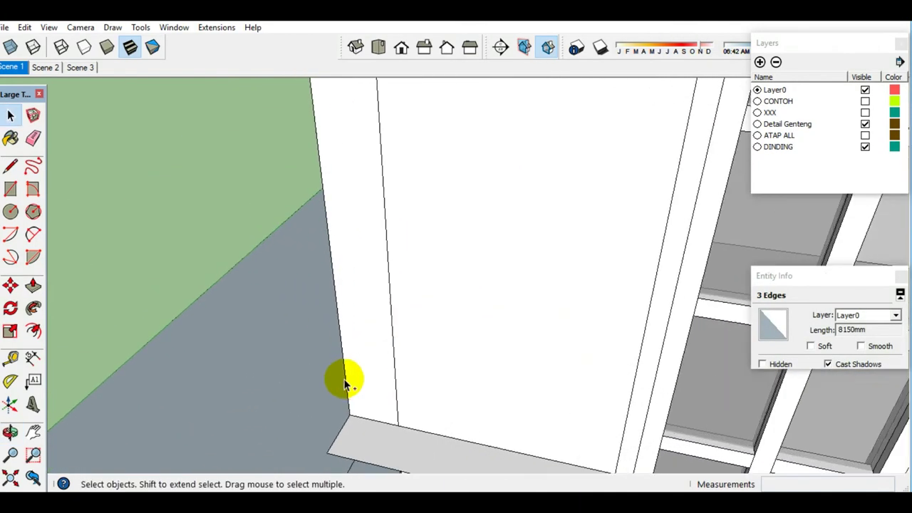
key(space)
- Select the grey box's bottom face, inspecting its underside
scroll(395, 450, down, 2)
scroll(428, 456, down, 3)
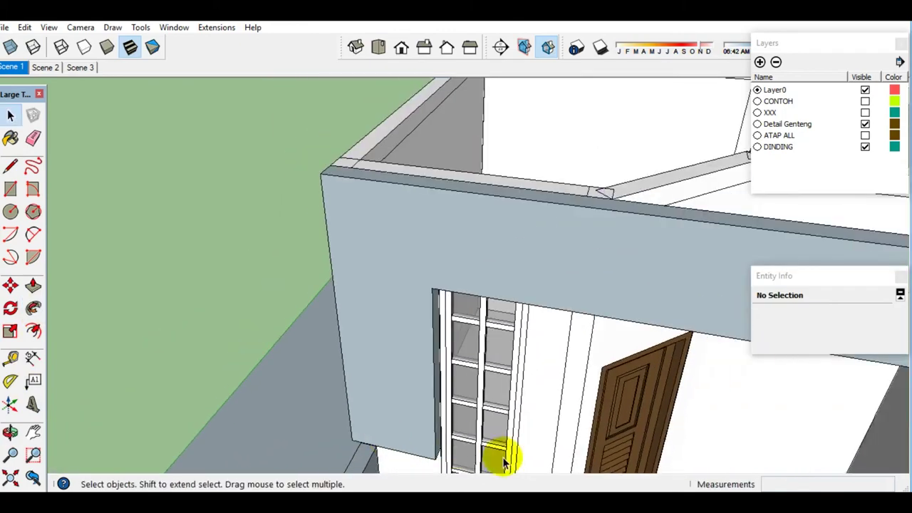
middle_drag(498, 460, 266, 302)
scroll(257, 328, up, 3)
scroll(250, 346, up, 2)
mouse_move(277, 199)
middle_down()
mouse_move(264, 143)
mouse_move(383, 292)
middle_up()
ctrl+click(366, 289)
click(72, 295)
scroll(199, 391, down, 3)
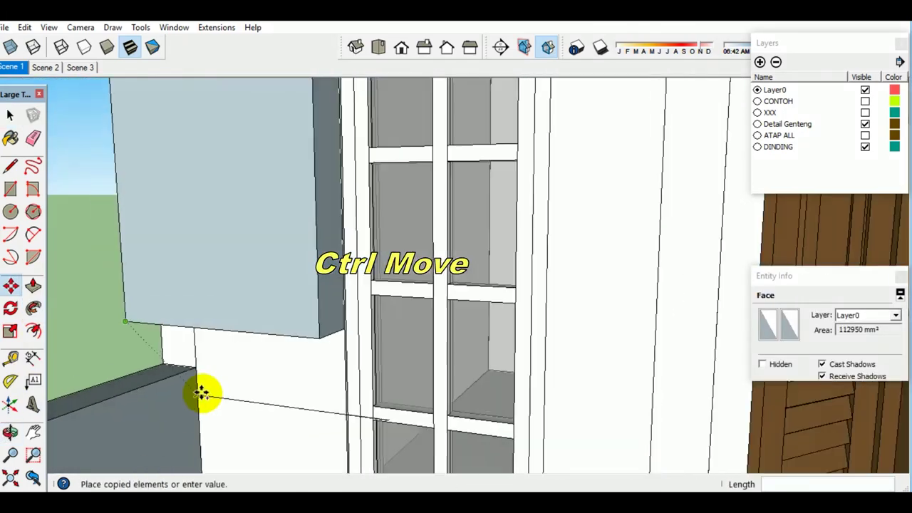
scroll(204, 387, down, 2)
scroll(395, 207, up, 4)
mouse_move(395, 207)
middle_down()
mouse_move(370, 264)
mouse_move(335, 300)
middle_up()
mouse_move(426, 318)
middle_down()
mouse_move(500, 301)
mouse_move(491, 368)
mouse_move(480, 295)
mouse_move(520, 215)
mouse_move(547, 194)
mouse_move(497, 356)
middle_up()
click(500, 300)
- Make the grey box geometry a group and open it for editing
key(p)
right_click(480, 341)
click(508, 231)
double_click(486, 354)
mouse_move(481, 363)
middle_down()
mouse_move(508, 237)
mouse_move(570, 322)
mouse_move(489, 302)
middle_up()
key(space)
key(p)
key(space)
mouse_move(553, 305)
middle_down()
mouse_move(456, 266)
mouse_move(433, 240)
middle_up()
- Start pushing the grey column's bottom face downward beside the window
key(r)
click(578, 178)
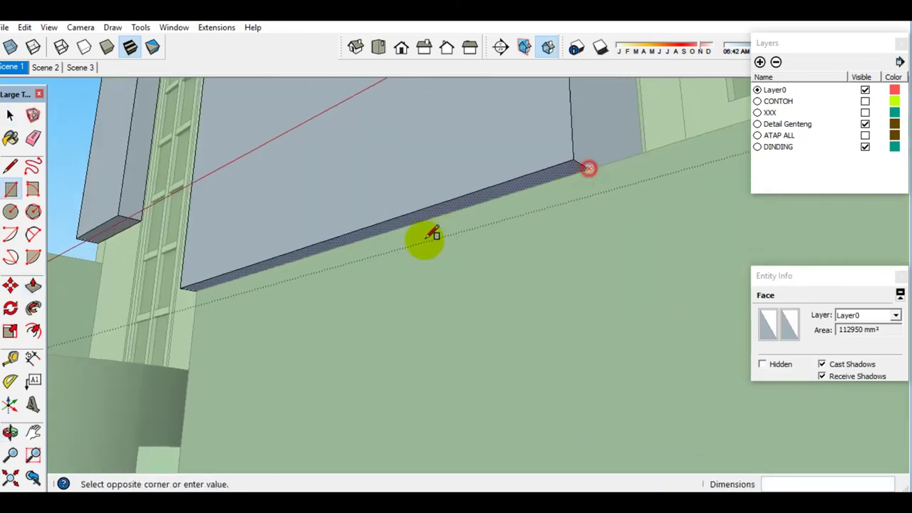
middle_drag(579, 177, 182, 279)
mouse_move(264, 265)
middle_down()
mouse_move(285, 413)
mouse_move(271, 268)
mouse_move(433, 398)
middle_up()
mouse_move(312, 298)
middle_down()
mouse_move(399, 401)
mouse_move(490, 404)
mouse_move(368, 359)
mouse_move(373, 399)
mouse_move(291, 378)
middle_up()
click(446, 397)
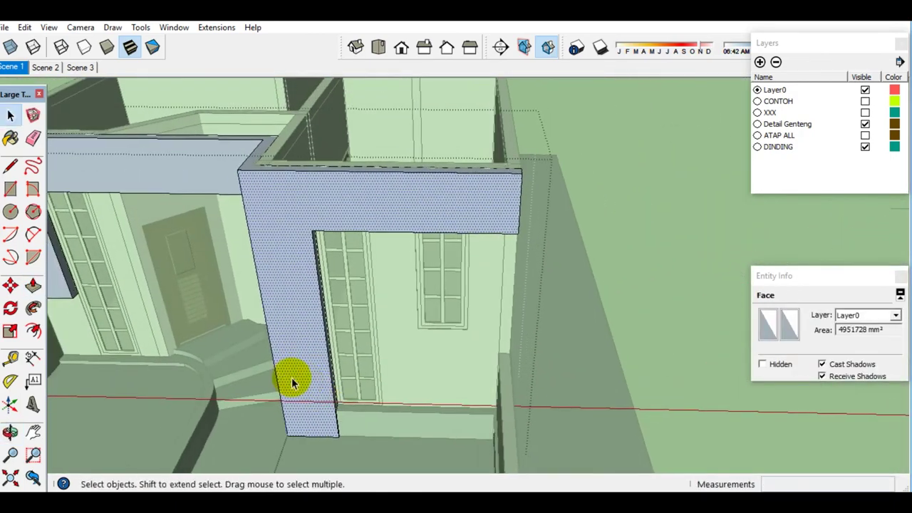
scroll(238, 299, up, 5)
mouse_move(238, 299)
middle_down()
mouse_move(138, 244)
mouse_move(278, 299)
mouse_move(272, 240)
middle_up()
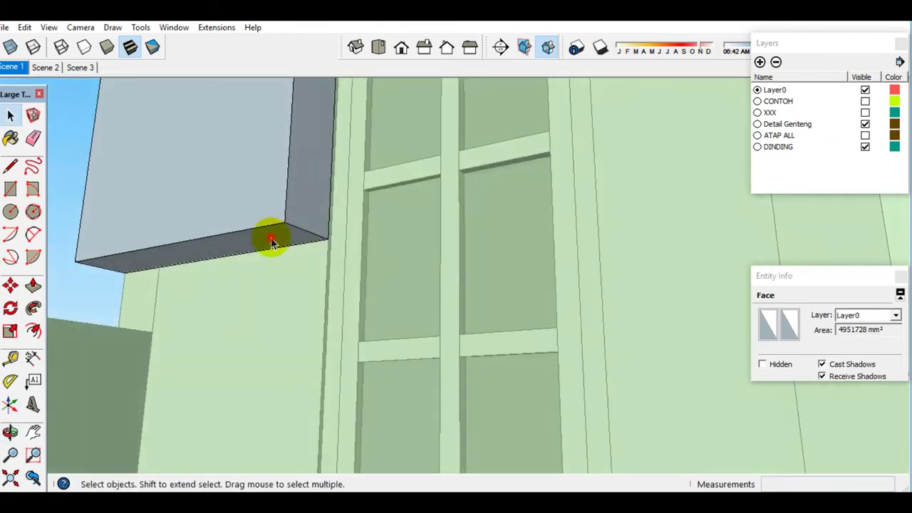
drag(270, 242, 174, 307)
middle_drag(97, 318, 204, 309)
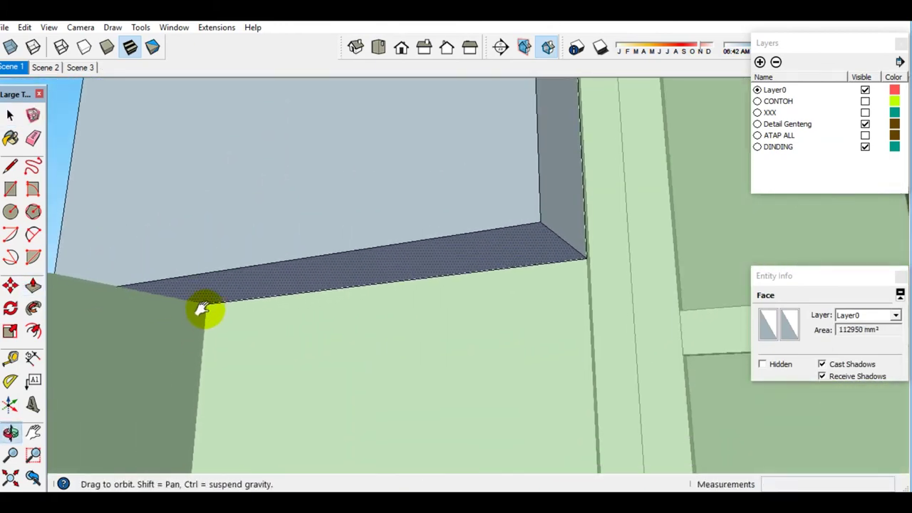
key(space)
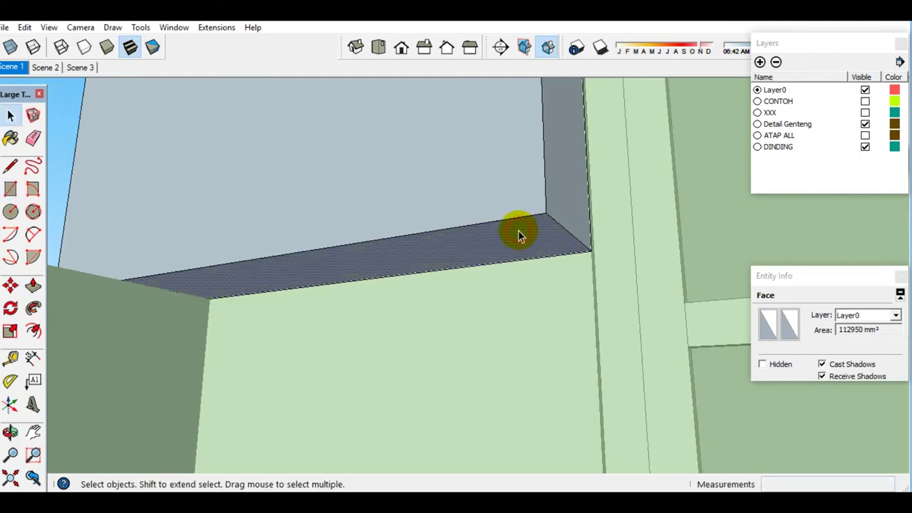
- Extend the column's bottom down until it reaches the ground
middle_drag(514, 255, 469, 367)
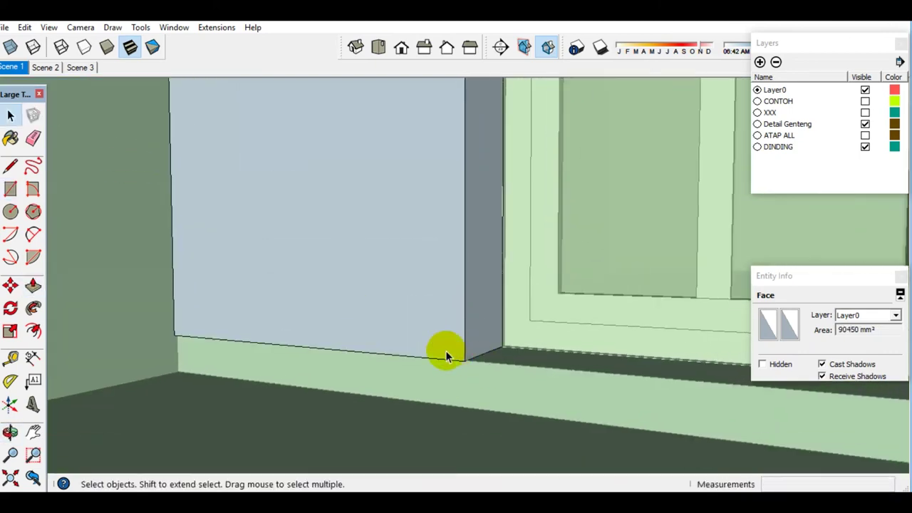
scroll(445, 351, up, 3)
middle_drag(508, 380, 433, 250)
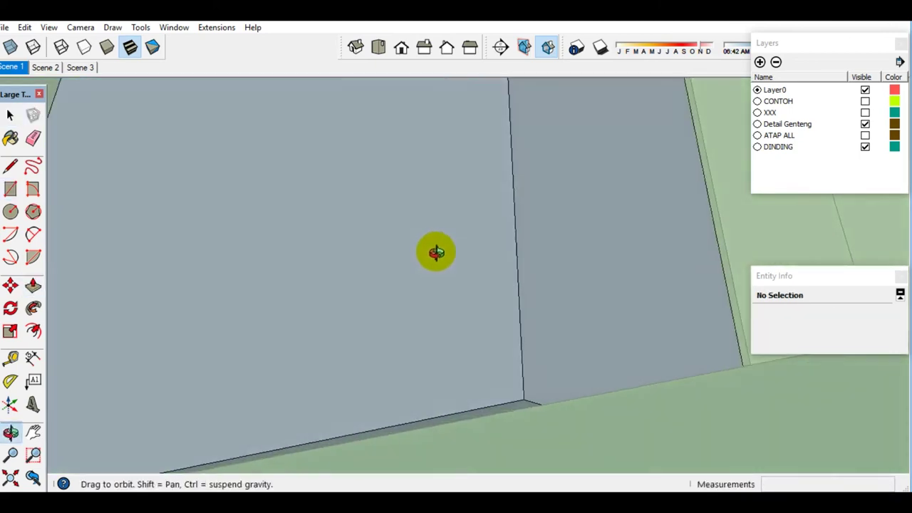
key(r)
click(86, 447)
scroll(463, 356, up, 1)
key(space)
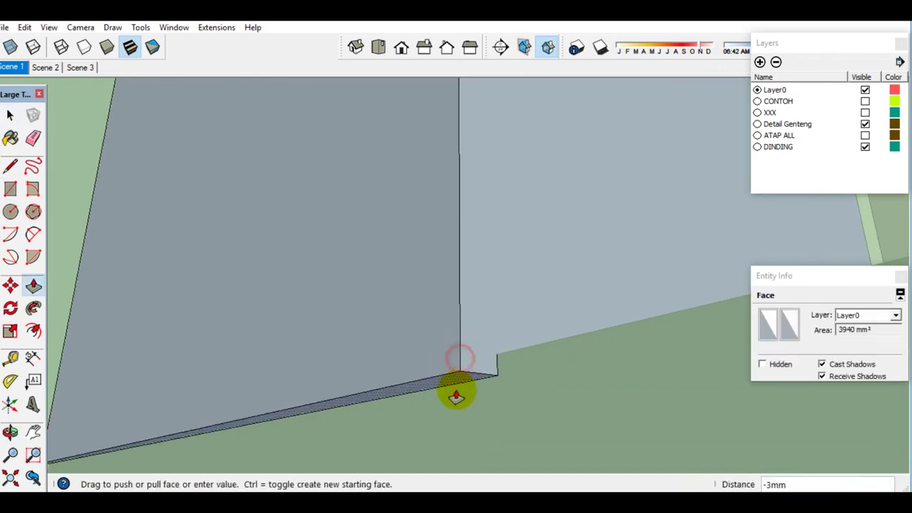
scroll(456, 396, down, 3)
key(space)
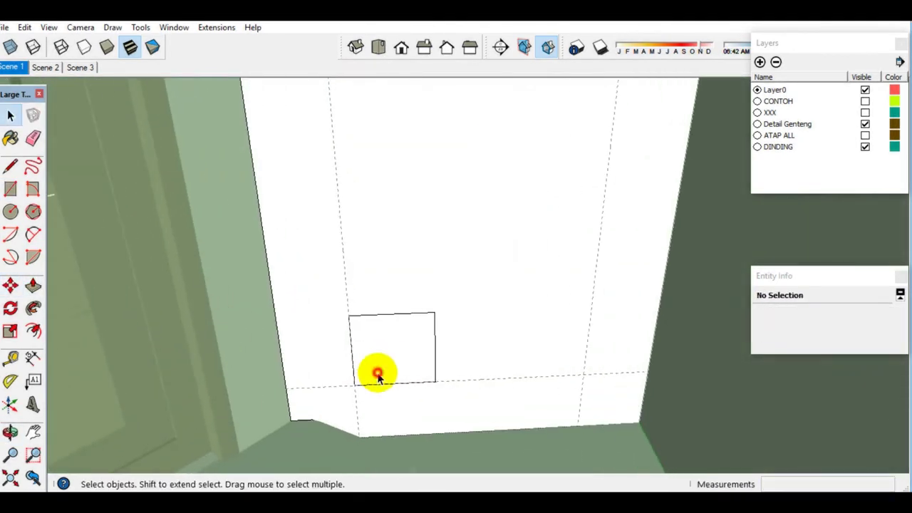
- Copy the small square outline along the wall and mirror the copies along the red axis
double_click(376, 372)
key(m)
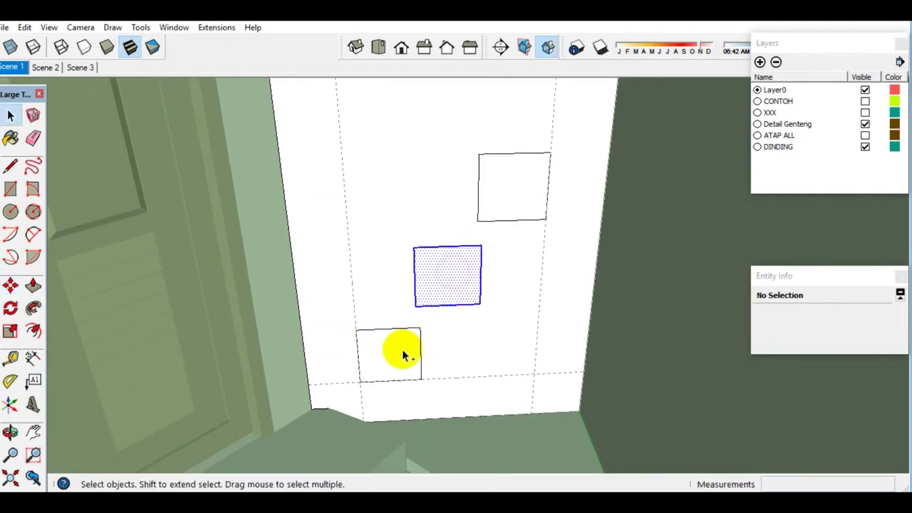
shift+click(511, 207)
middle_drag(511, 207, 396, 349)
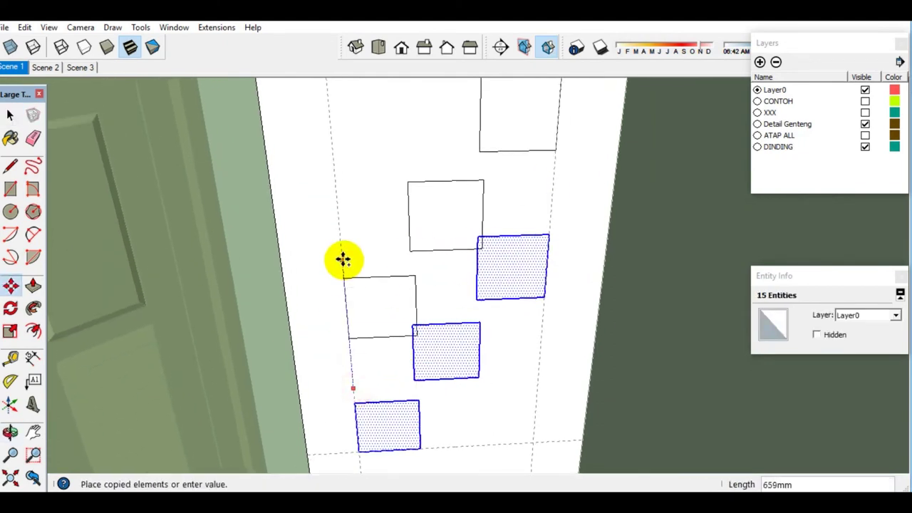
middle_drag(344, 260, 334, 237)
click(330, 183)
key(space)
right_click(442, 153)
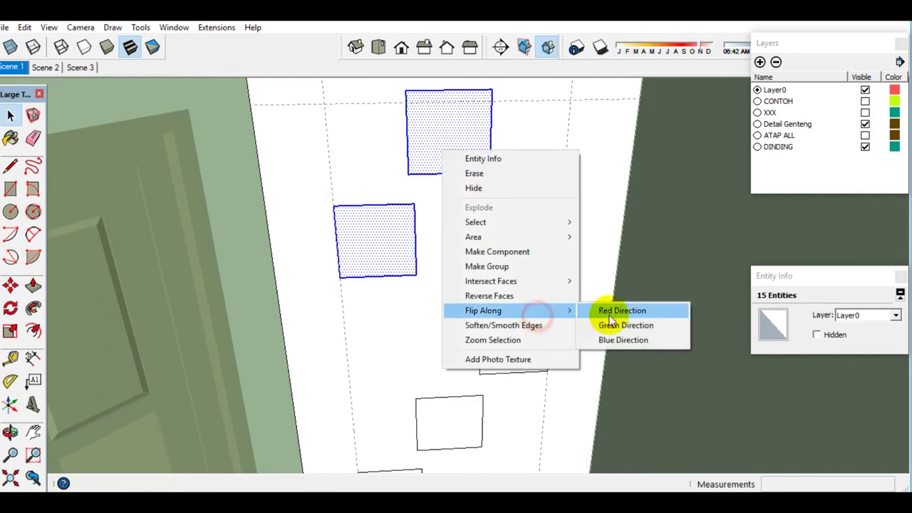
click(618, 326)
mouse_move(618, 326)
middle_down()
mouse_move(537, 306)
mouse_move(489, 335)
mouse_move(484, 297)
mouse_move(426, 228)
middle_up()
- Move the top square lower on the wall to stagger the squares
click(424, 225)
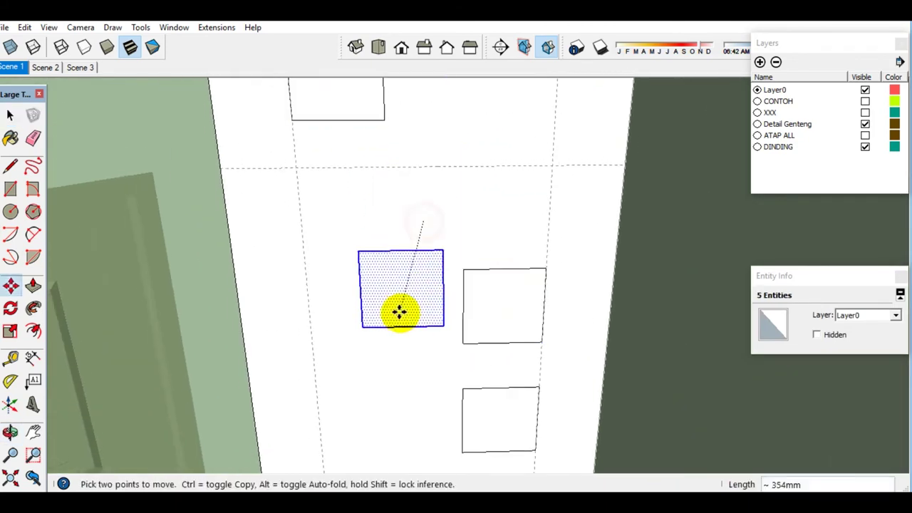
click(335, 108)
key(m)
click(330, 106)
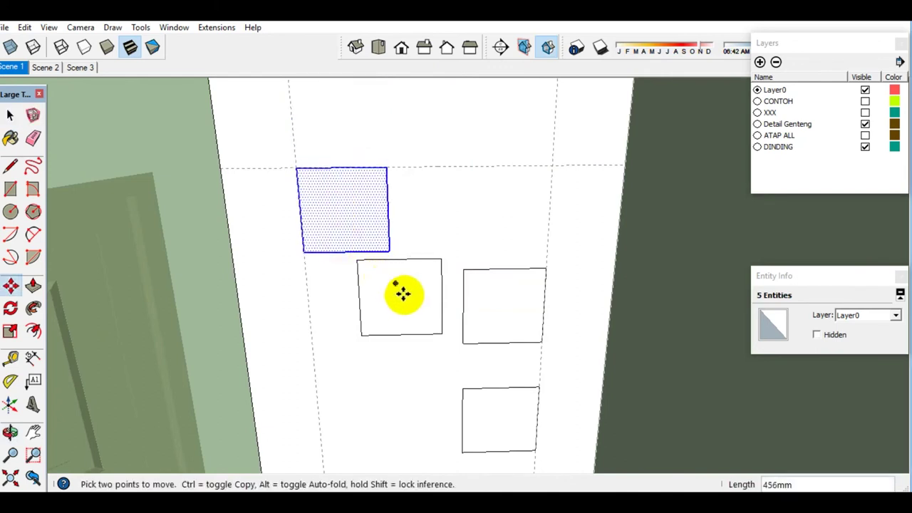
middle_drag(455, 364, 396, 231)
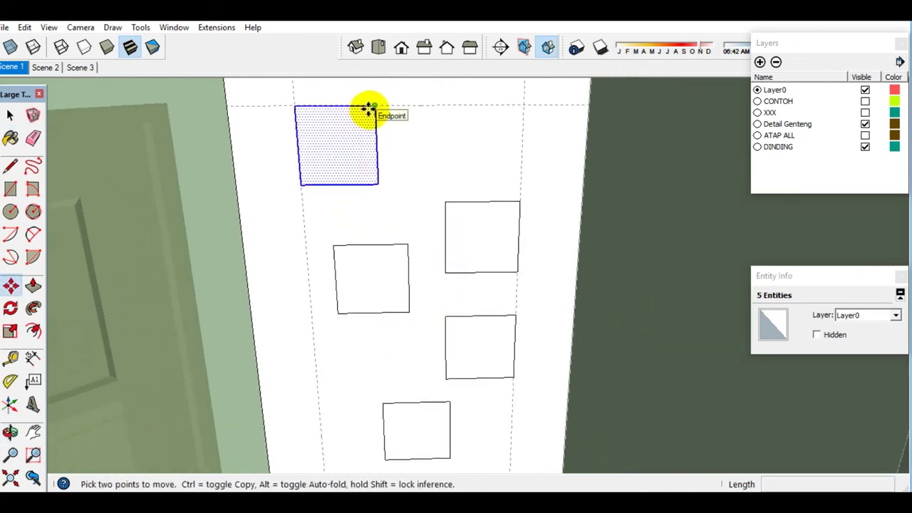
click(504, 107)
key(space)
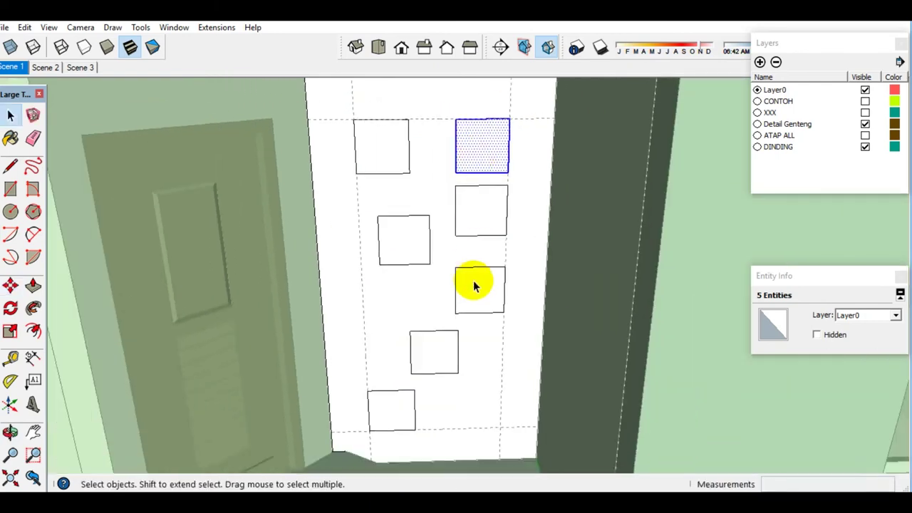
- Push two square faces into the white wall strip as recessed niches
scroll(438, 362, up, 3)
click(437, 360)
scroll(349, 417, up, 3)
click(349, 417)
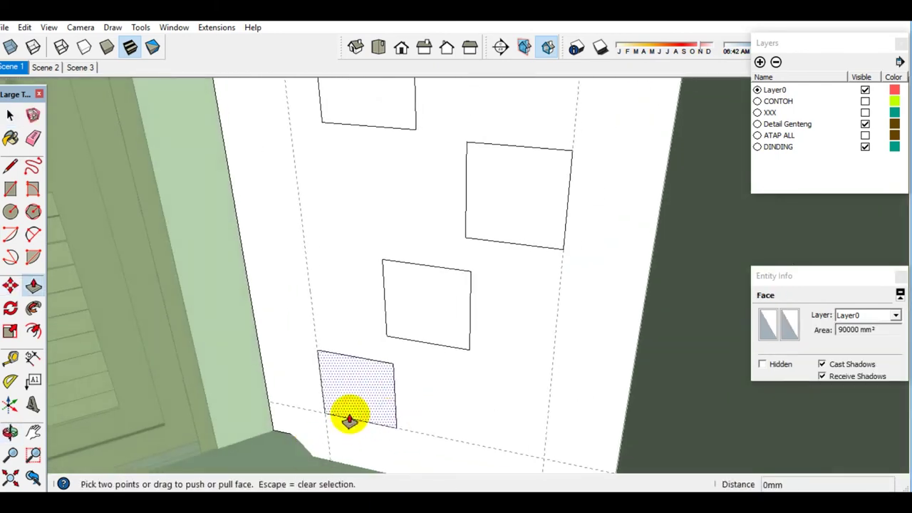
middle_drag(507, 234, 413, 260)
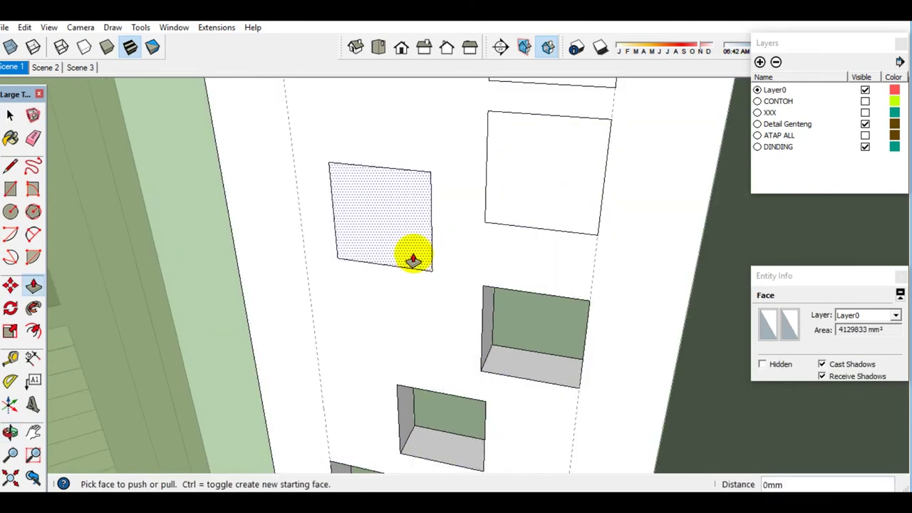
click(581, 176)
click(346, 335)
key(space)
scroll(455, 359, down, 5)
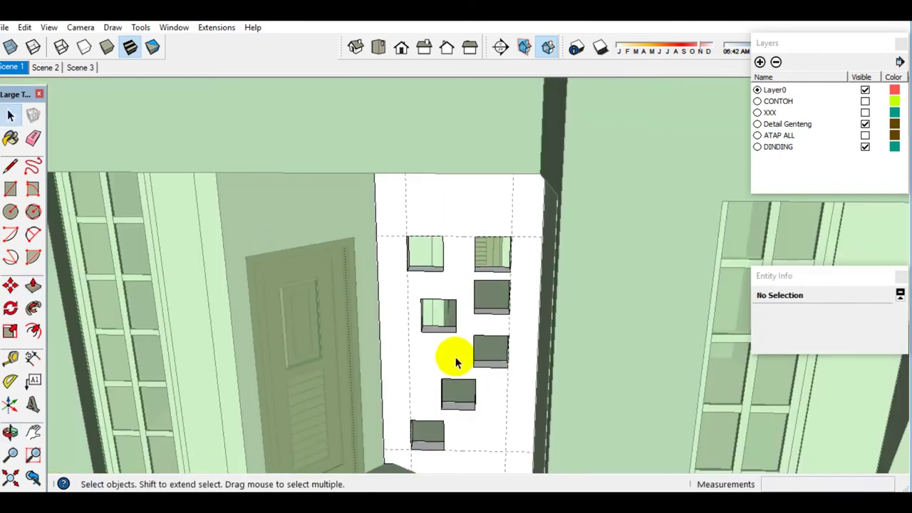
scroll(445, 370, up, 2)
scroll(445, 371, up, 1)
- Enter the front door group and push/pull its narrow frame face
key(e)
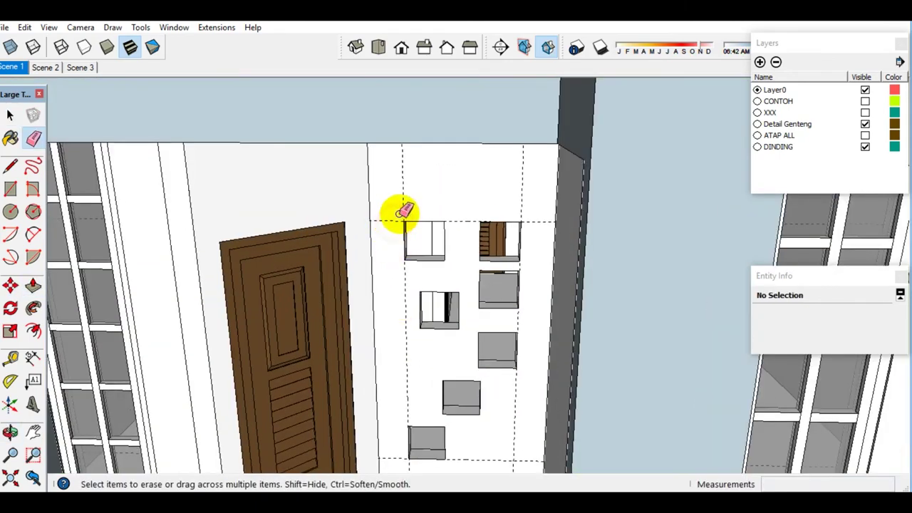
middle_drag(522, 202, 496, 407)
key(space)
scroll(285, 309, up, 3)
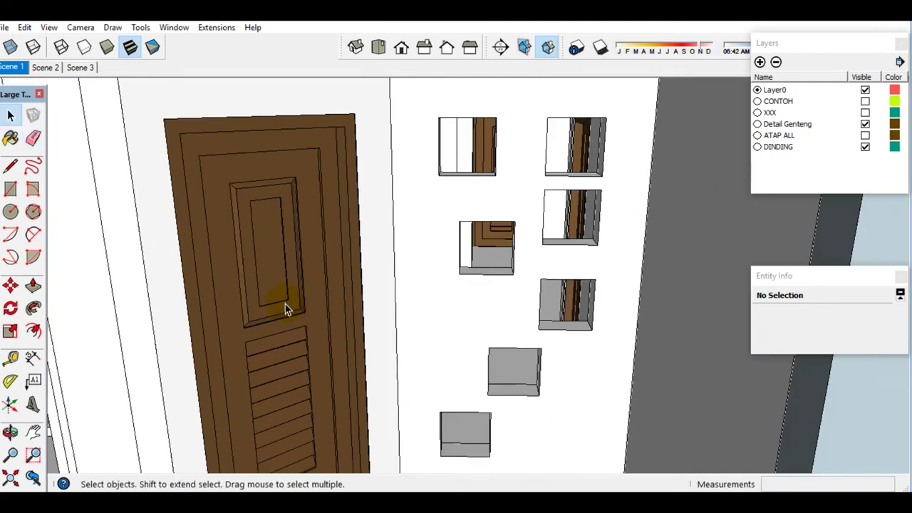
scroll(264, 315, up, 3)
click(323, 292)
double_click(323, 292)
scroll(370, 295, up, 3)
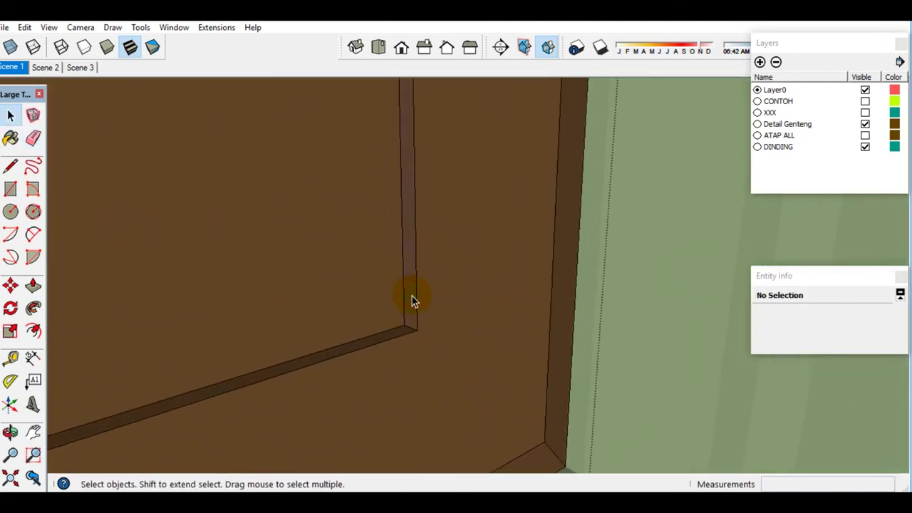
key(p)
click(413, 301)
- Draw a narrow pillar rectangle at the left front wall edge and extrude it 150 mm
click(238, 369)
key(space)
scroll(235, 356, down, 5)
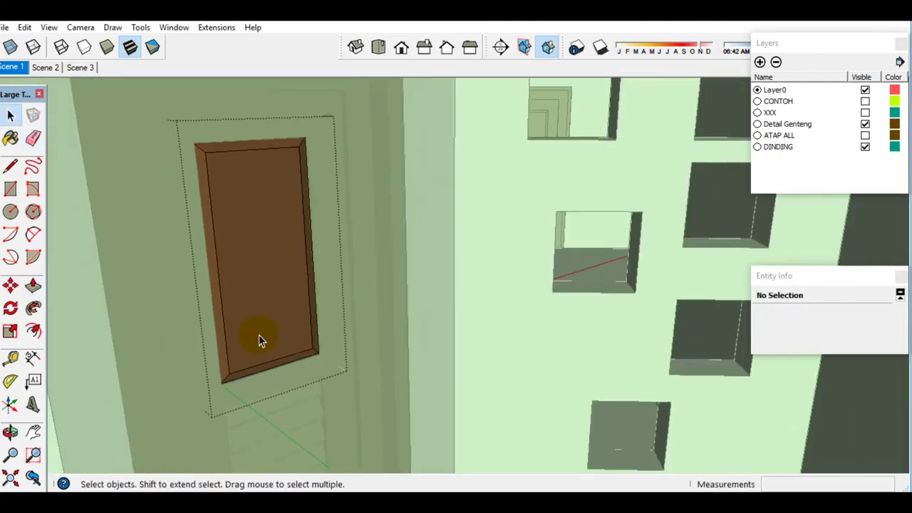
middle_drag(261, 338, 357, 387)
key(r)
click(270, 349)
scroll(274, 327, down, 5)
scroll(238, 153, up, 4)
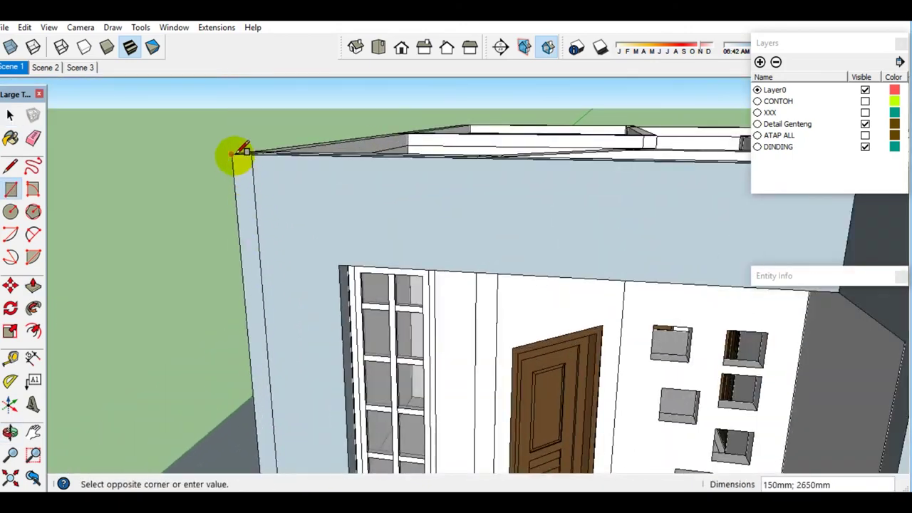
scroll(257, 324, up, 3)
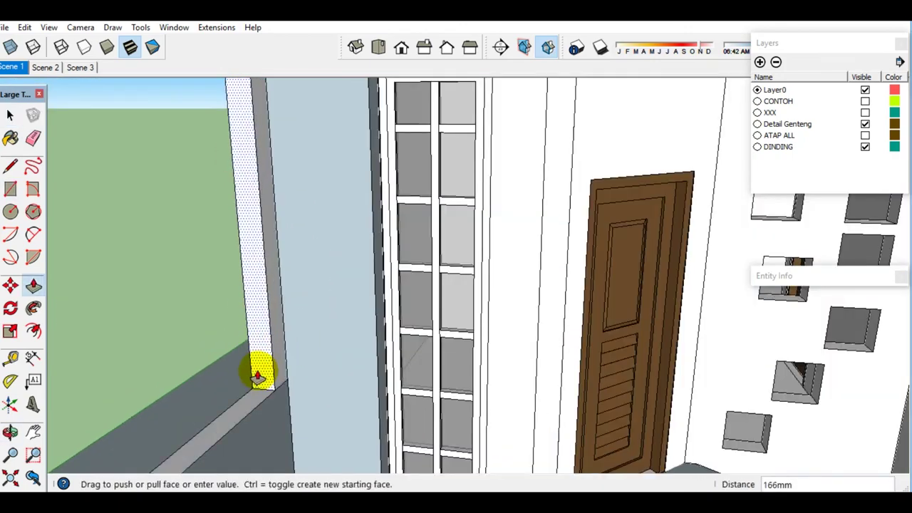
text(0)
key(Return)
- Place a Tape Measure guide 350 mm below the wall top at the wall corner
mouse_move(240, 397)
middle_down()
mouse_move(219, 421)
mouse_move(178, 406)
mouse_move(173, 417)
middle_up()
key(space)
key(space)
key(space)
scroll(165, 411, down, 5)
scroll(169, 413, up, 3)
key(m)
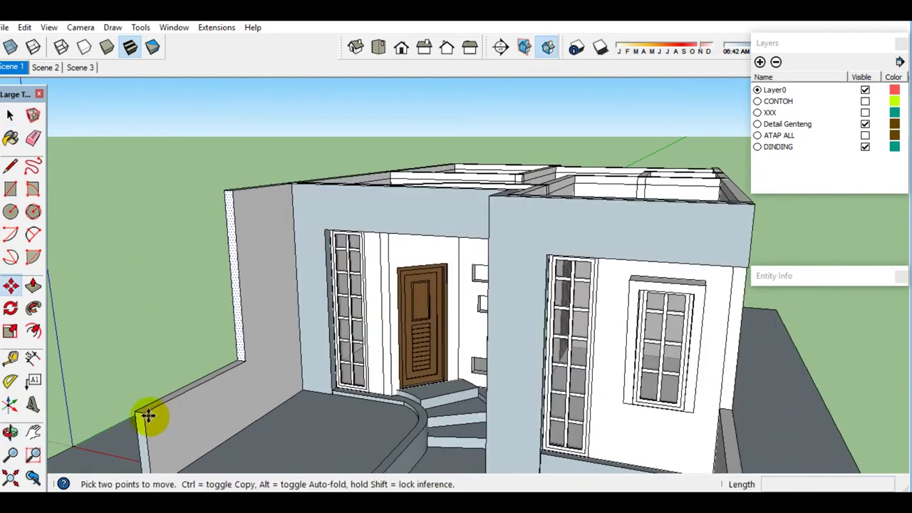
mouse_move(224, 443)
middle_down()
mouse_move(614, 431)
mouse_move(407, 403)
middle_up()
key(space)
scroll(230, 427, up, 5)
key(p)
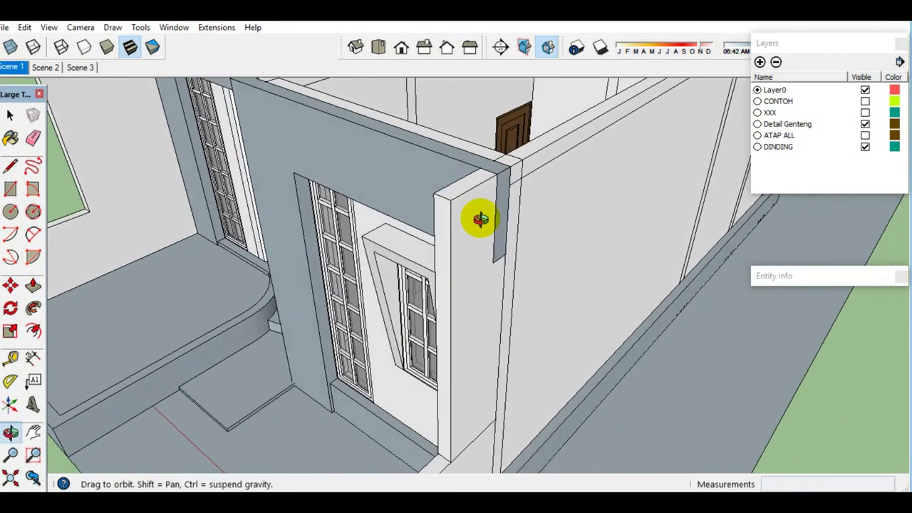
key(space)
mouse_move(499, 214)
middle_down()
mouse_move(708, 212)
mouse_move(544, 237)
middle_up()
key(t)
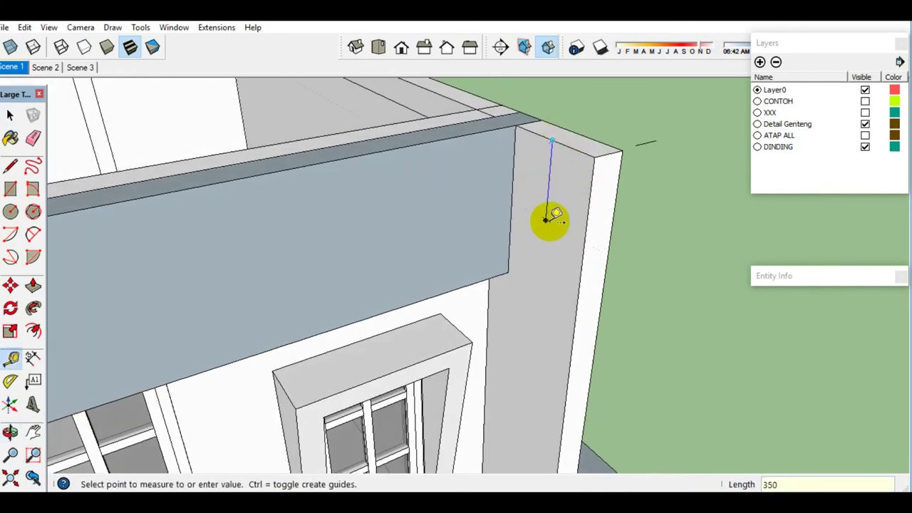
click(545, 218)
key(space)
scroll(570, 224, up, 2)
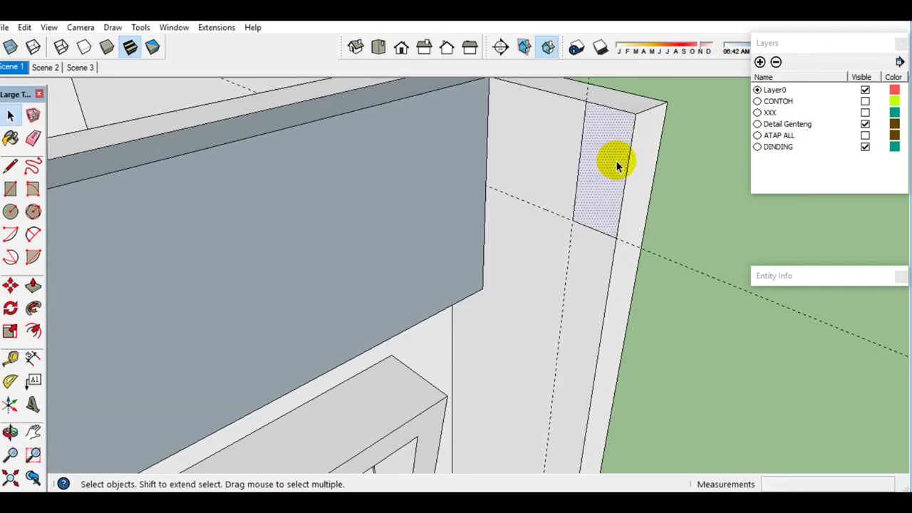
- Draw a line along the porch wall top to the wall corner
key(p)
scroll(617, 166, down, 2)
scroll(580, 228, down, 3)
scroll(451, 317, down, 3)
scroll(513, 236, down, 2)
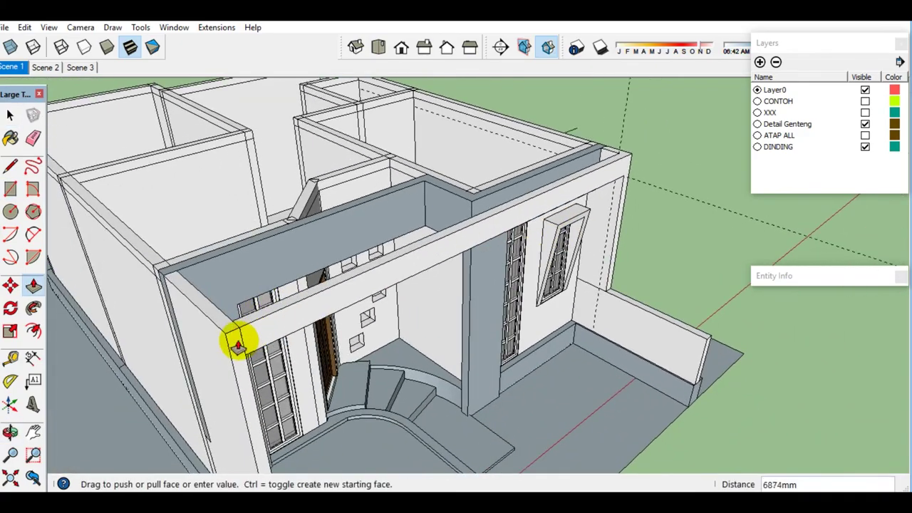
scroll(237, 345, up, 2)
key(space)
scroll(242, 349, up, 2)
scroll(242, 313, up, 2)
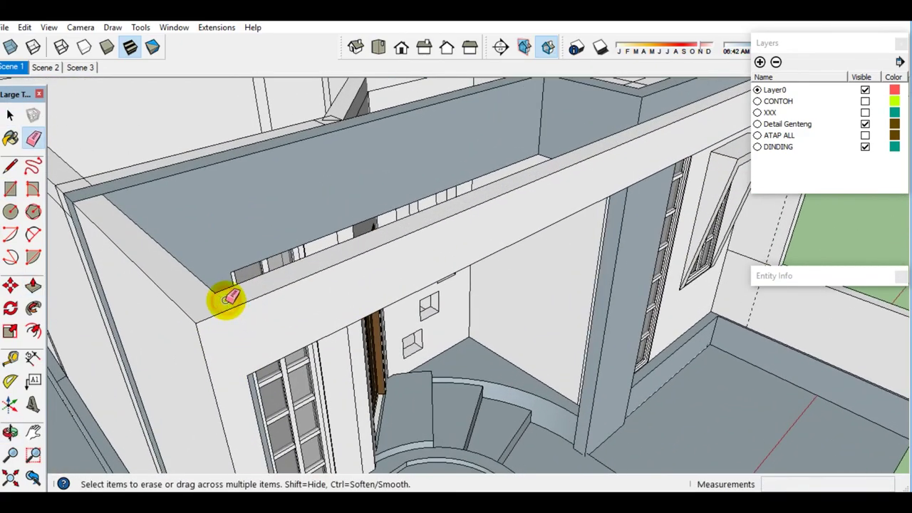
key(space)
scroll(228, 299, down, 3)
key(l)
scroll(356, 332, up, 2)
click(61, 358)
scroll(482, 295, down, 2)
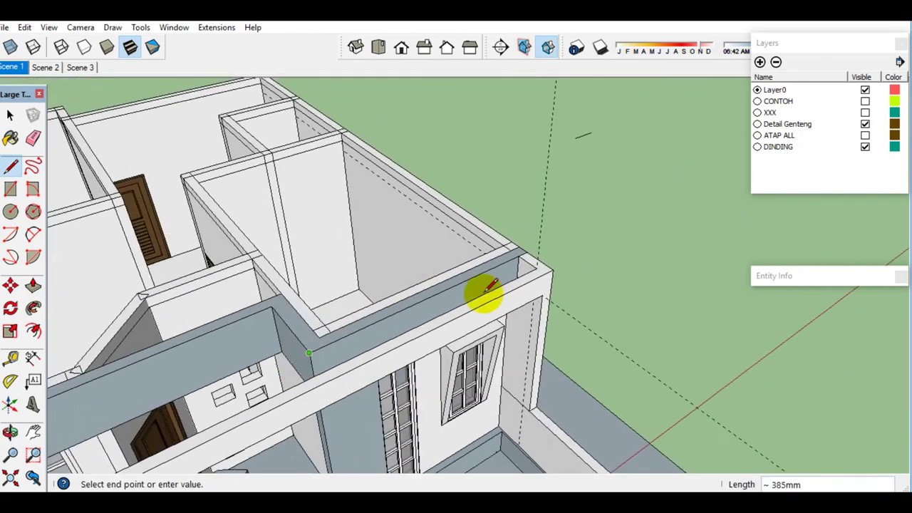
scroll(533, 236, up, 2)
click(533, 236)
- Make the porch wall's top face into a group for the slab
key(space)
scroll(527, 260, down, 2)
click(333, 346)
right_click(333, 347)
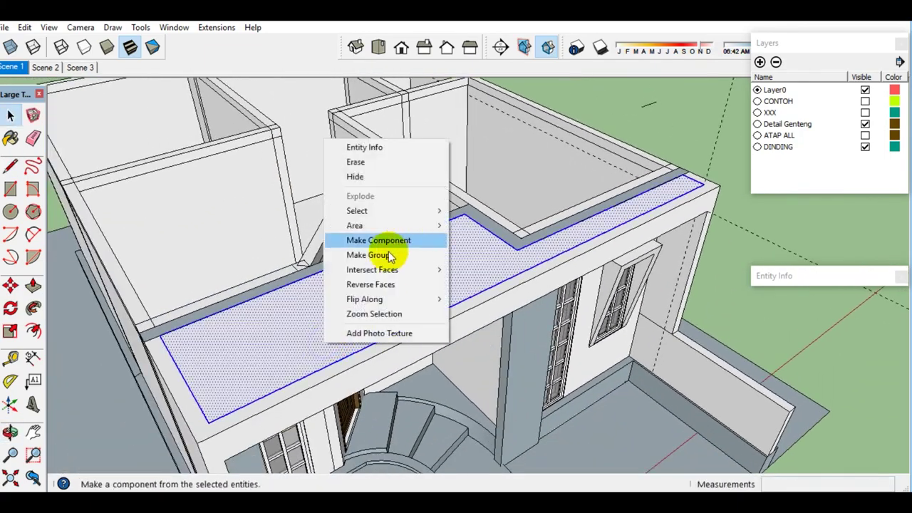
click(388, 258)
- Move the slab group up to sit higher on the wall
scroll(580, 203, up, 3)
key(m)
scroll(686, 215, up, 2)
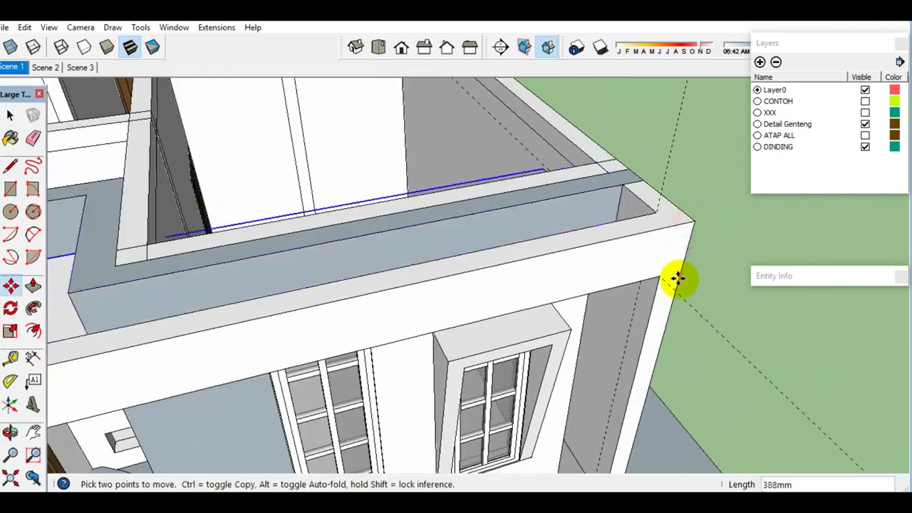
scroll(678, 281, up, 2)
scroll(663, 221, up, 3)
scroll(627, 228, up, 3)
scroll(625, 258, up, 2)
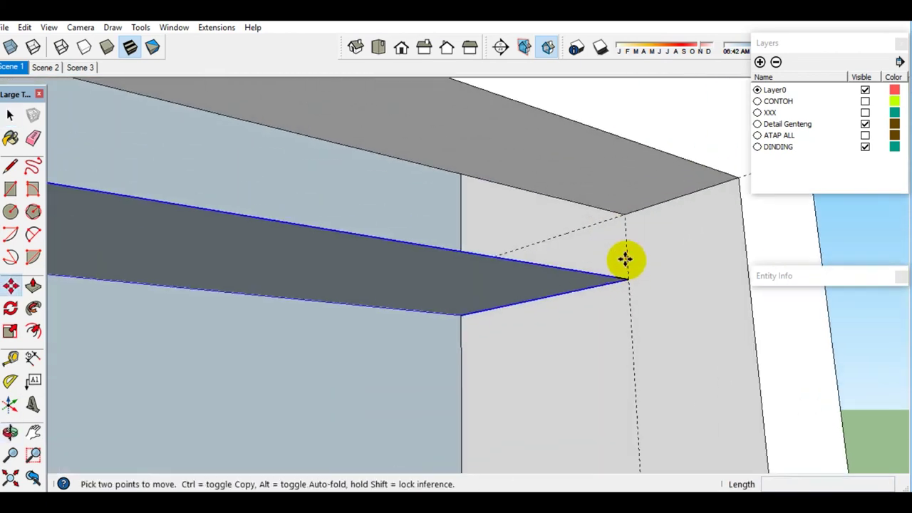
click(624, 259)
click(627, 214)
middle_drag(627, 214, 613, 270)
- Select the slab's top face and Push/Pull it 10 to thicken it
key(e)
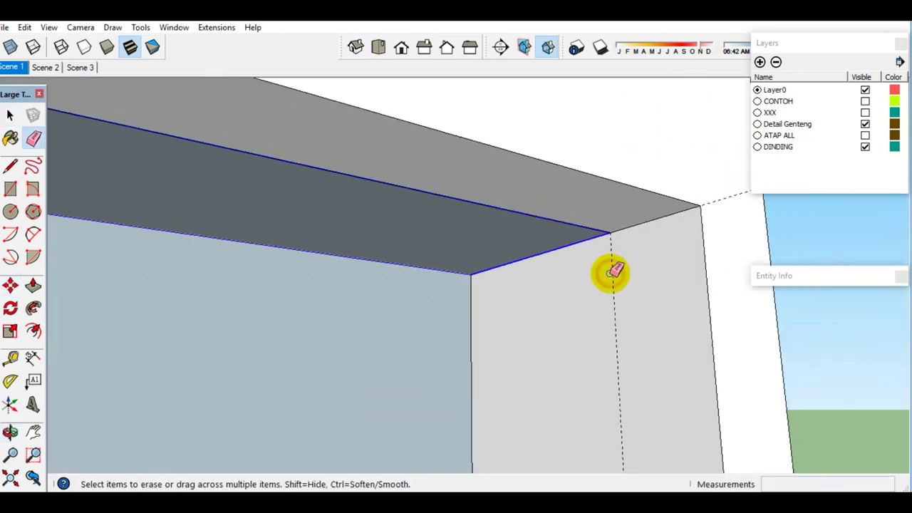
scroll(716, 210, down, 2)
key(space)
scroll(648, 220, down, 2)
mouse_move(648, 220)
middle_down()
mouse_move(452, 280)
mouse_move(478, 314)
mouse_move(530, 309)
middle_up()
click(511, 314)
key(p)
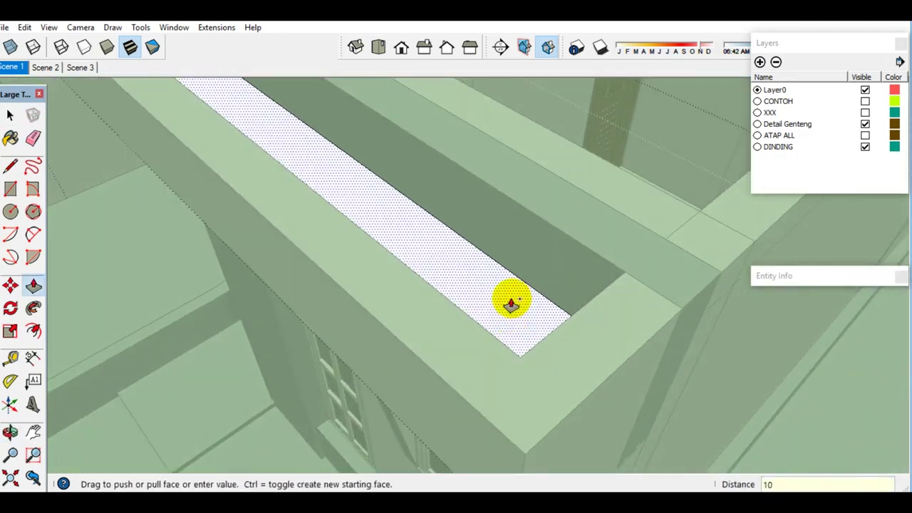
- Turn the ATAP ALL roof layer back on to show the roof over the house
scroll(511, 298, down, 3)
middle_drag(453, 321, 631, 238)
scroll(631, 238, down, 2)
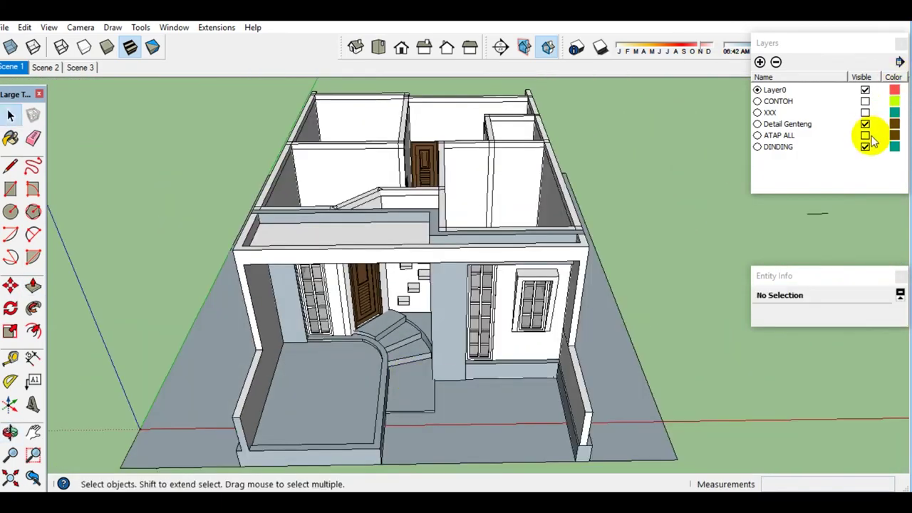
click(865, 135)
- Paint the wall pale cream with Color_E05
scroll(489, 254, up, 2)
key(b)
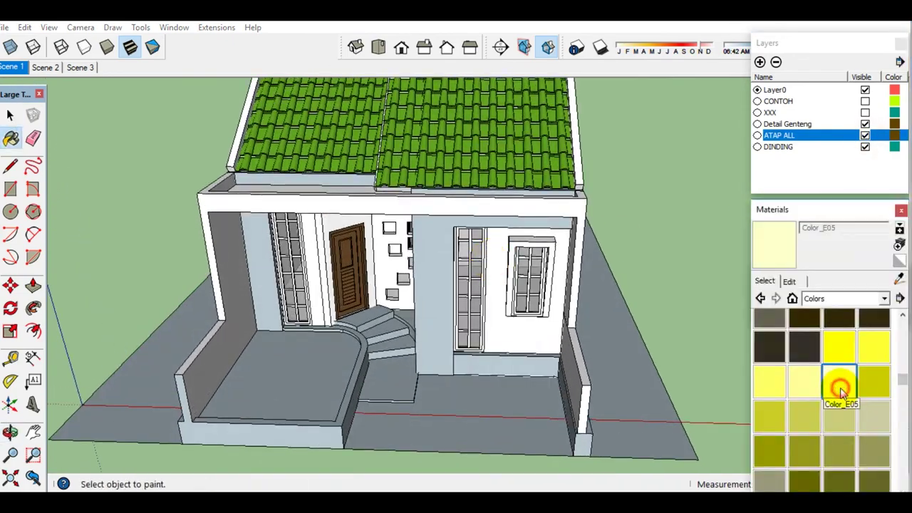
click(840, 382)
scroll(500, 322, up, 3)
click(501, 322)
- Select the wall strips beside the left window and around the door, and open the door-surround group
key(space)
scroll(437, 292, down, 3)
scroll(441, 254, up, 4)
click(445, 262)
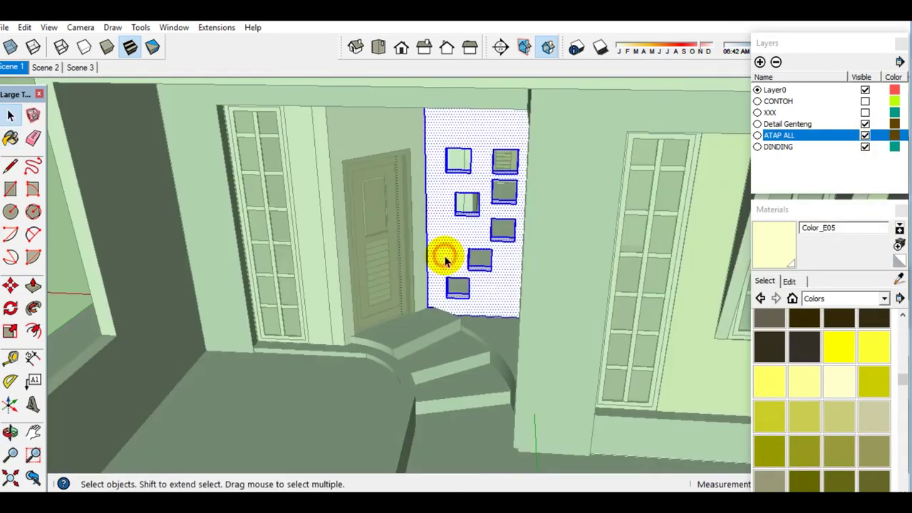
key(space)
scroll(366, 275, down, 3)
scroll(368, 277, up, 4)
click(368, 277)
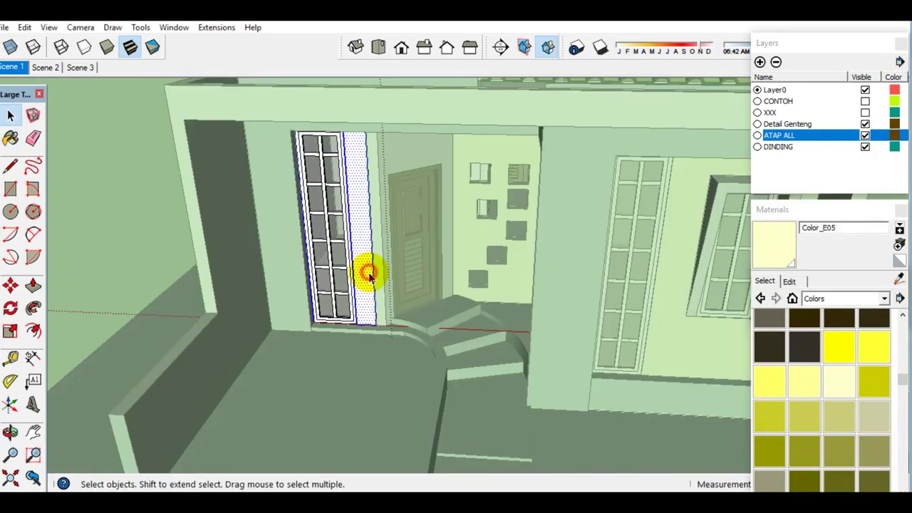
middle_drag(388, 233, 433, 197)
click(384, 156)
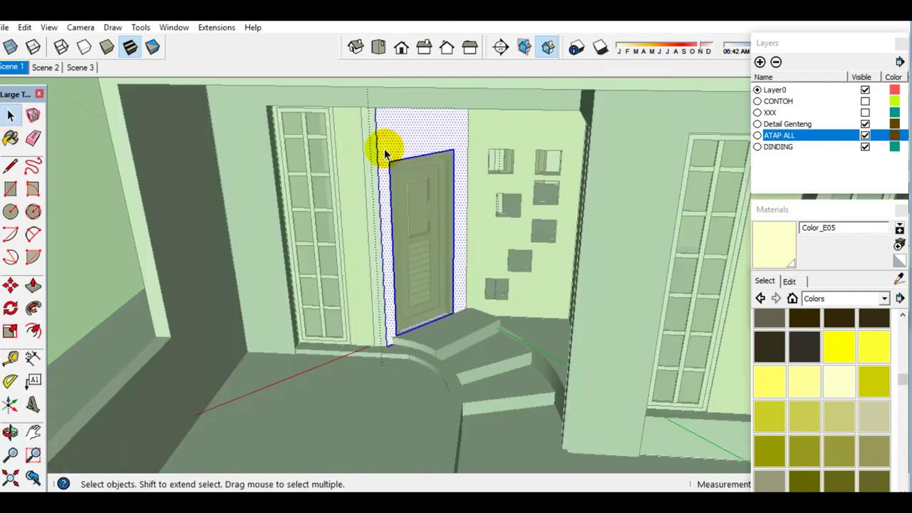
double_click(369, 200)
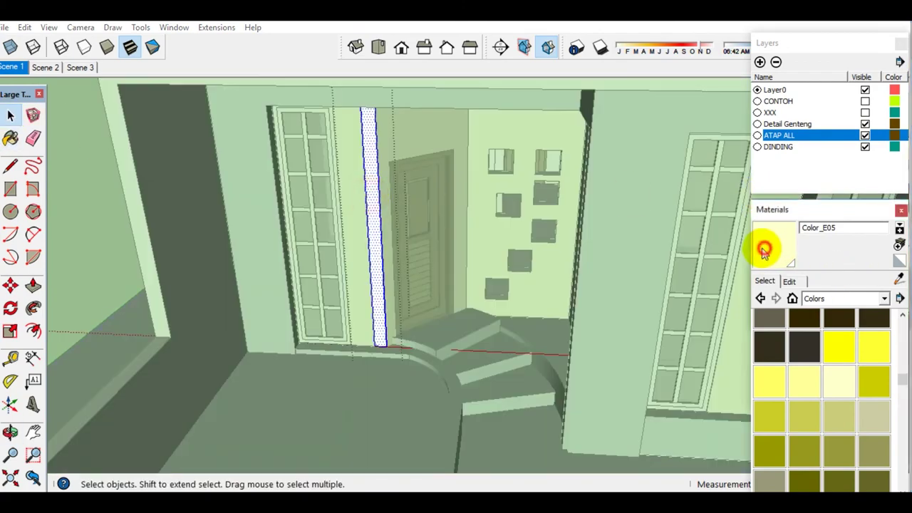
- Paint the selected pillars olive with Color_E13
key(space)
scroll(527, 318, down, 3)
scroll(503, 306, up, 2)
scroll(509, 312, up, 2)
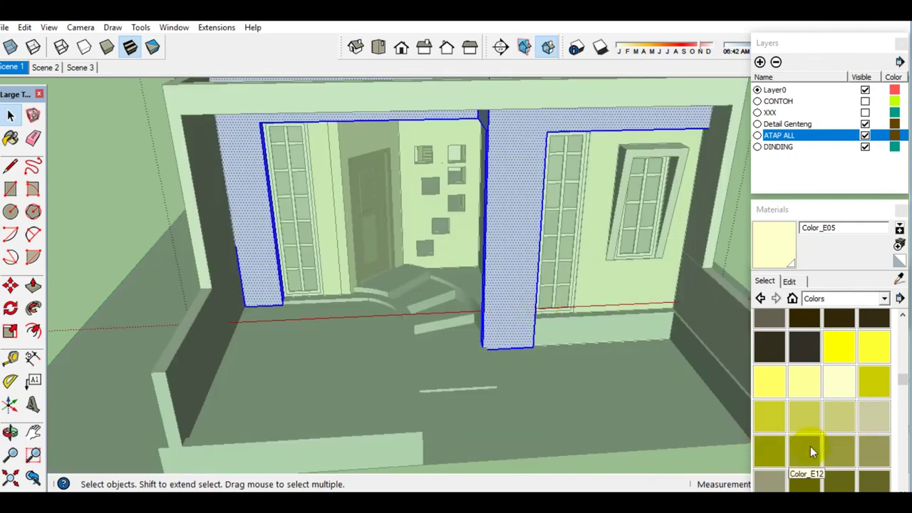
click(807, 447)
click(513, 314)
- Paint the base wall strip cream
key(space)
scroll(559, 331, down, 3)
click(591, 332)
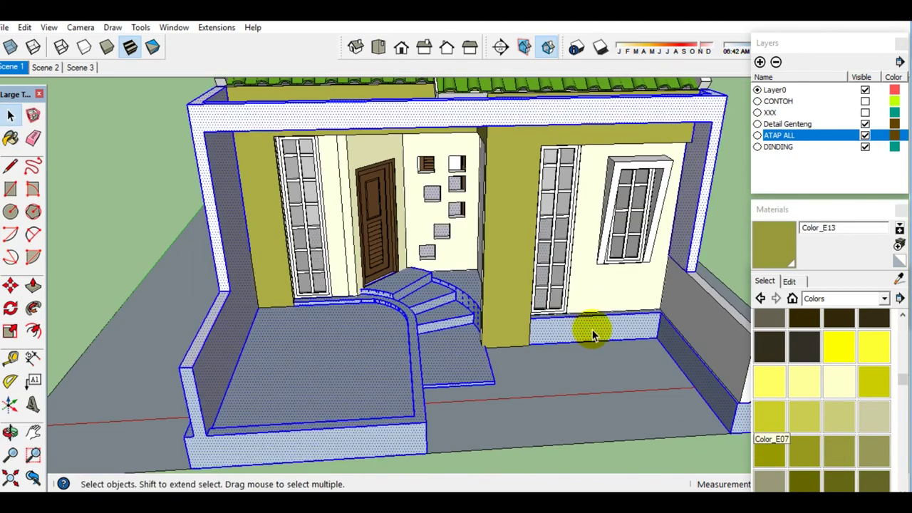
scroll(591, 332, up, 3)
click(589, 321)
scroll(584, 292, up, 3)
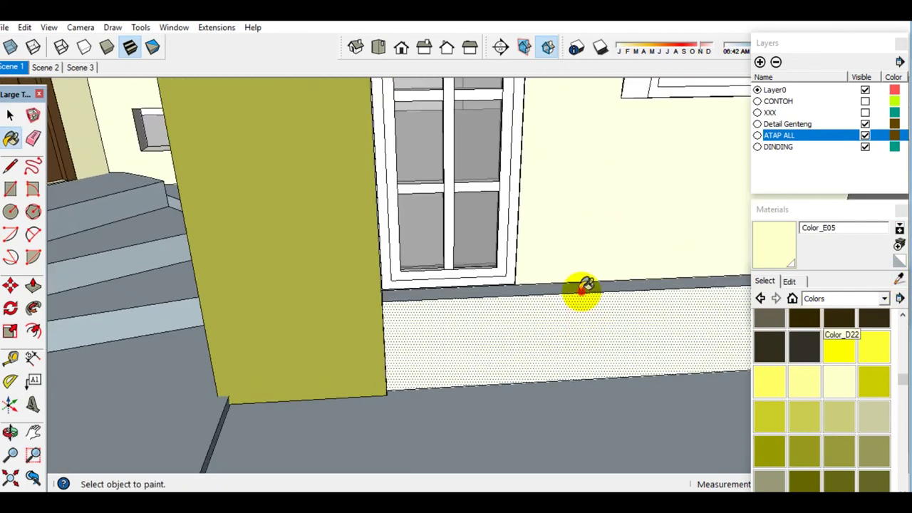
- Paint the right-hand window frame and the front fascia beam olive
key(space)
middle_drag(461, 336, 398, 354)
scroll(397, 353, down, 3)
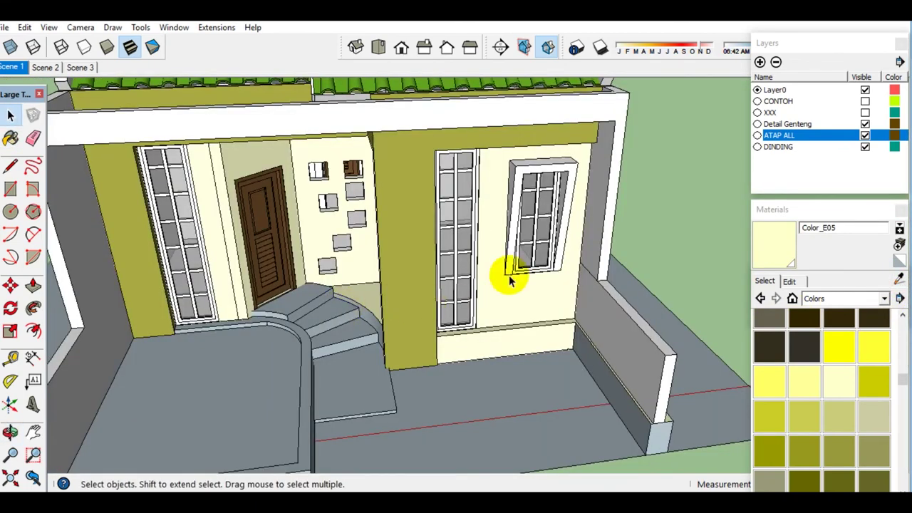
click(525, 195)
scroll(525, 195, up, 1)
scroll(658, 238, up, 2)
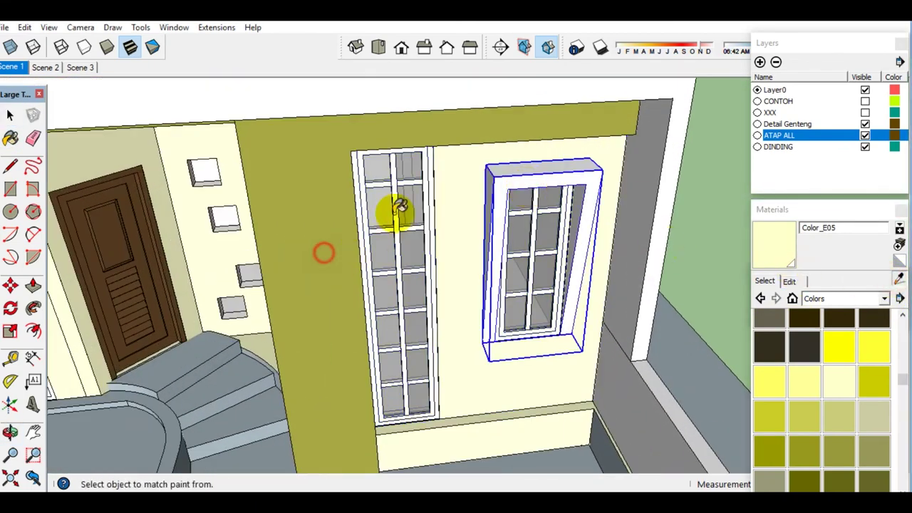
click(396, 210)
key(space)
scroll(464, 219, down, 3)
scroll(463, 219, down, 2)
click(539, 128)
- Open the right-hand low wall for editing and start a rectangle at its end
mouse_move(539, 128)
middle_down()
mouse_move(633, 143)
mouse_move(379, 163)
middle_up()
middle_drag(354, 199, 376, 183)
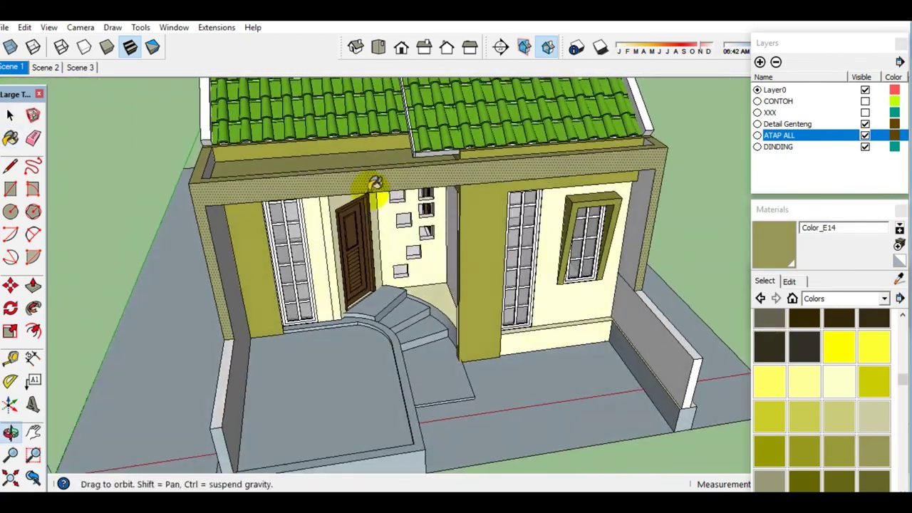
scroll(220, 316, up, 3)
middle_drag(220, 316, 605, 316)
scroll(601, 253, up, 3)
key(space)
scroll(584, 362, up, 2)
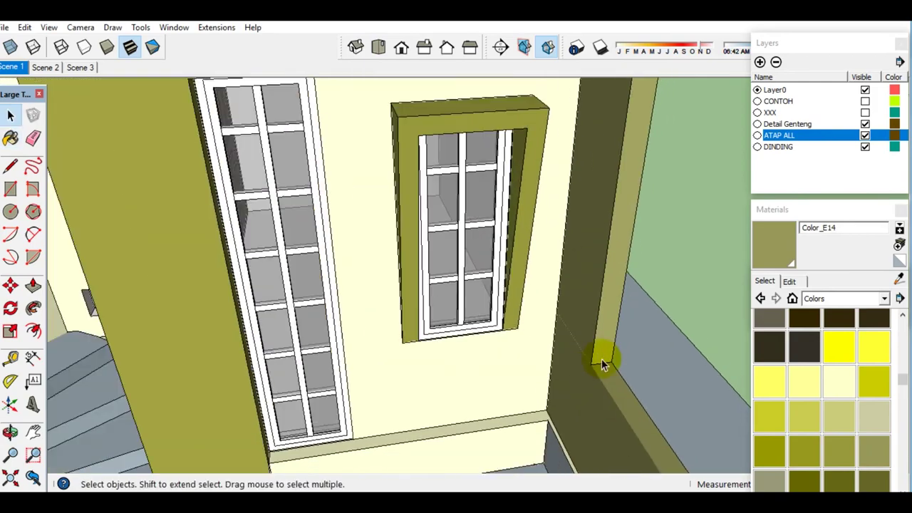
scroll(614, 374, down, 5)
click(606, 373)
double_click(606, 373)
scroll(610, 388, up, 4)
scroll(611, 388, up, 2)
key(r)
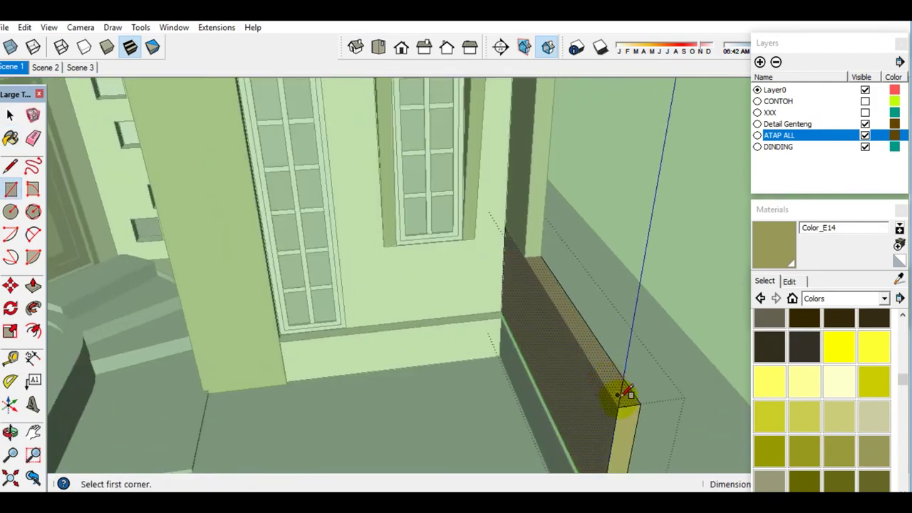
click(621, 387)
scroll(548, 249, up, 2)
scroll(552, 306, down, 5)
- Orbit around the entrance stairs with the Paint Bucket active
middle_drag(552, 307, 437, 346)
key(b)
scroll(437, 413, up, 3)
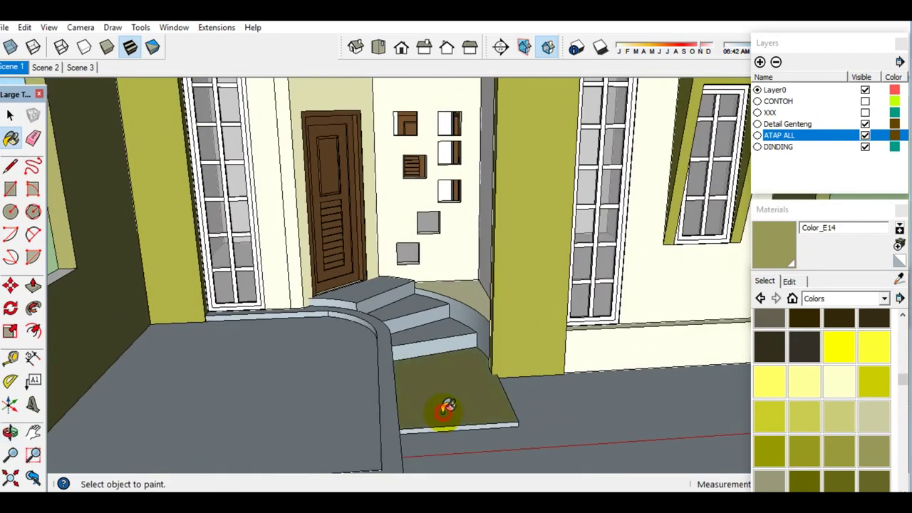
scroll(440, 322, up, 3)
mouse_move(270, 242)
middle_down()
mouse_move(405, 330)
mouse_move(364, 399)
mouse_move(380, 332)
mouse_move(356, 249)
middle_up()
scroll(357, 249, down, 3)
- Paint the front garden floor with a stone-textured Water material
click(804, 362)
click(368, 372)
key(space)
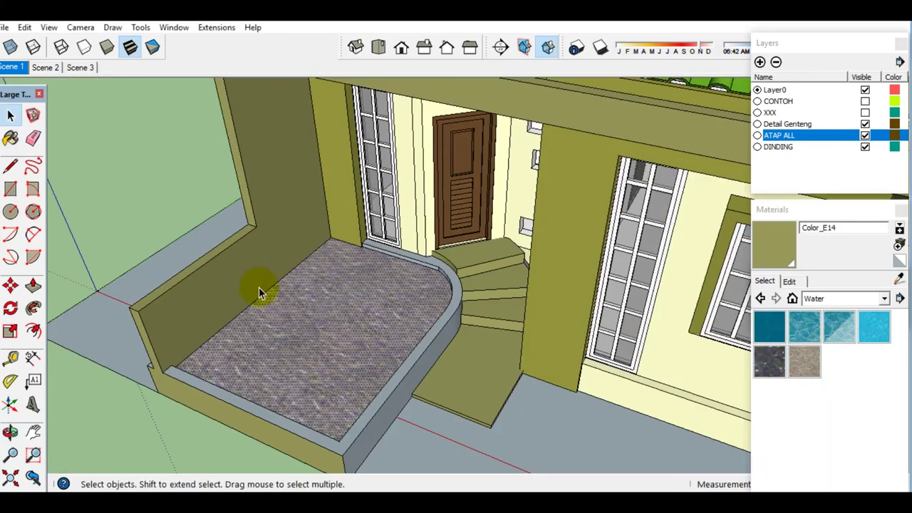
middle_drag(235, 270, 297, 351)
- Draw a rectangle on the garden floor and pull it up into a box
key(r)
click(197, 334)
click(360, 278)
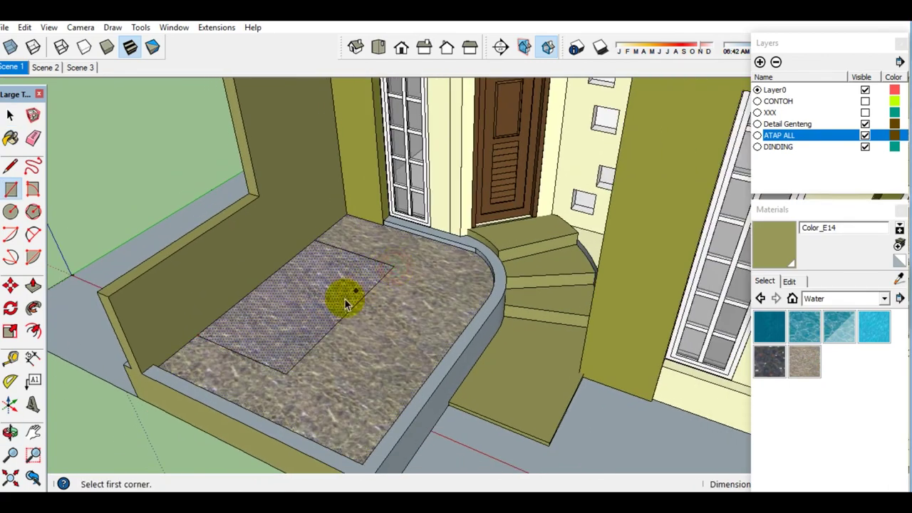
middle_drag(360, 278, 332, 312)
drag(332, 312, 261, 328)
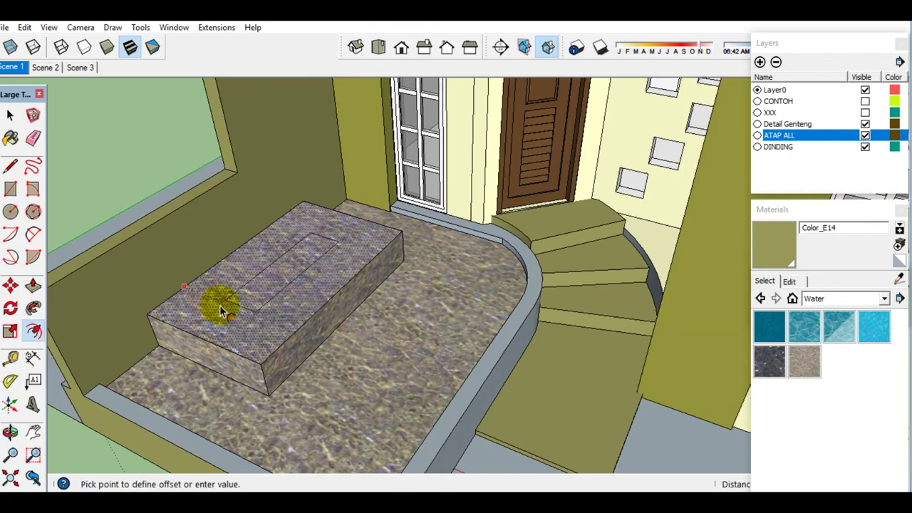
- Offset an inner outline on the box top and raise it into a second tier
click(221, 311)
key(space)
middle_drag(221, 311, 244, 295)
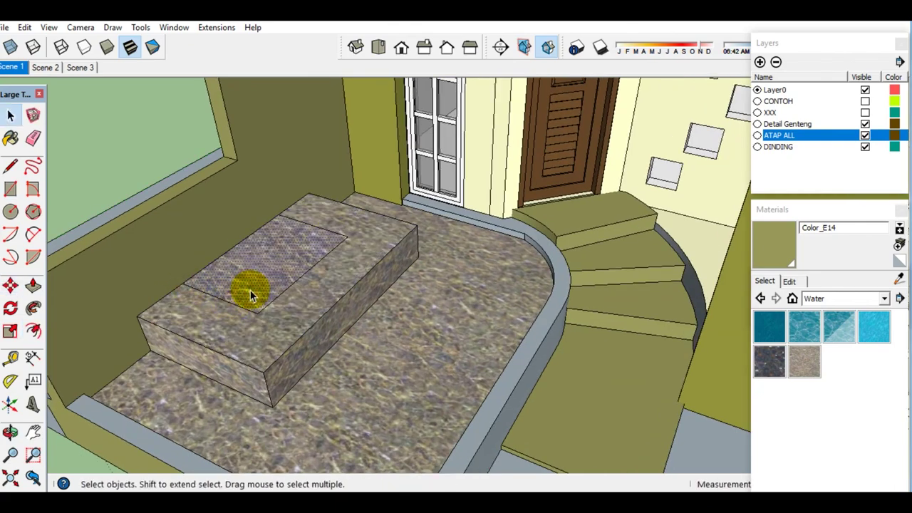
key(p)
double_click(250, 296)
key(b)
middle_drag(244, 292, 288, 324)
- Paint both planter tiers olive
middle_drag(265, 286, 326, 285)
scroll(178, 228, up, 3)
scroll(234, 264, up, 3)
mouse_move(234, 264)
middle_down()
mouse_move(199, 299)
mouse_move(270, 178)
middle_up()
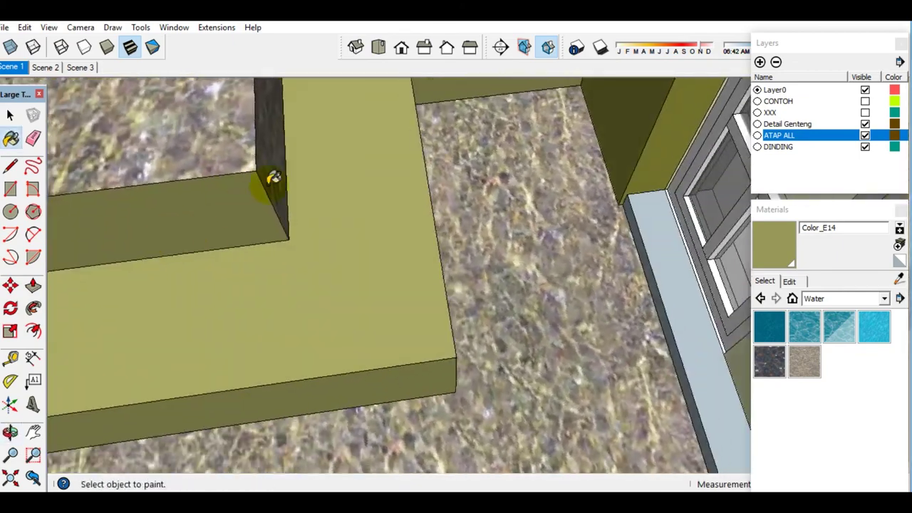
scroll(352, 261, down, 2)
middle_drag(351, 261, 490, 240)
scroll(330, 191, down, 5)
click(329, 191)
scroll(329, 190, up, 3)
middle_drag(329, 191, 410, 233)
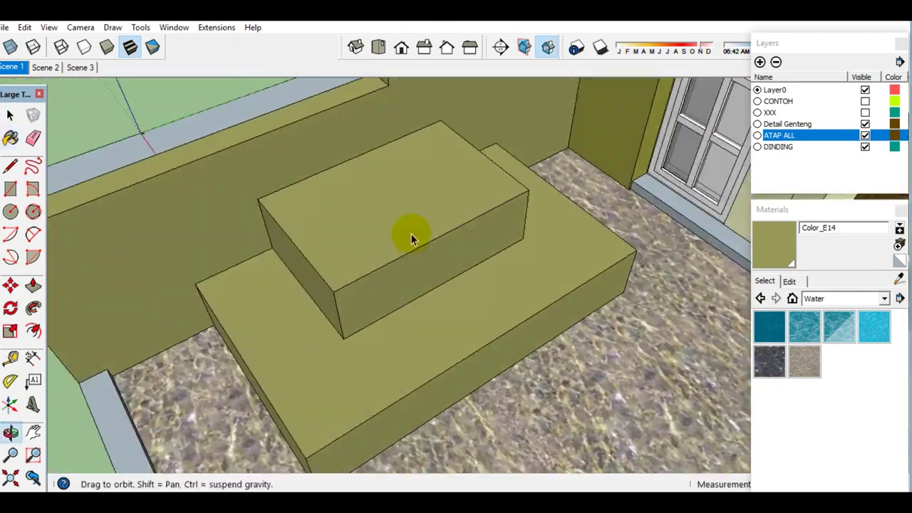
- Offset the upper tier's top face and push the inset down into a recess
key(space)
click(391, 241)
click(363, 271)
key(space)
key(p)
drag(360, 230, 358, 245)
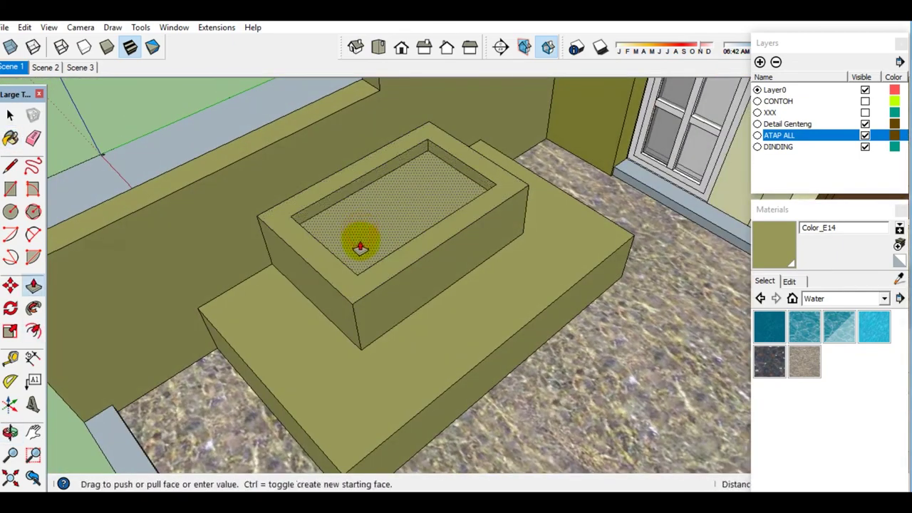
key(space)
middle_drag(359, 245, 397, 271)
scroll(403, 295, up, 3)
- Offset an inner outline on the lower tier's top face
click(365, 319)
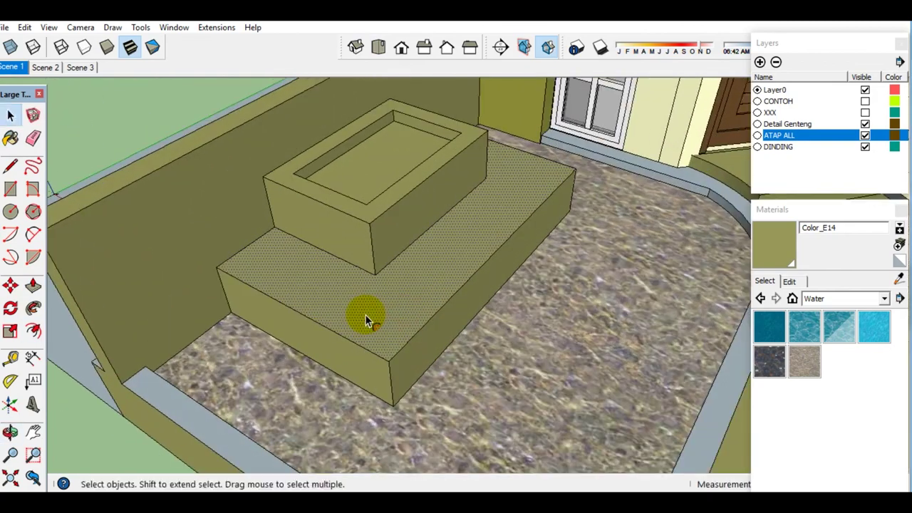
click(367, 327)
key(space)
key(p)
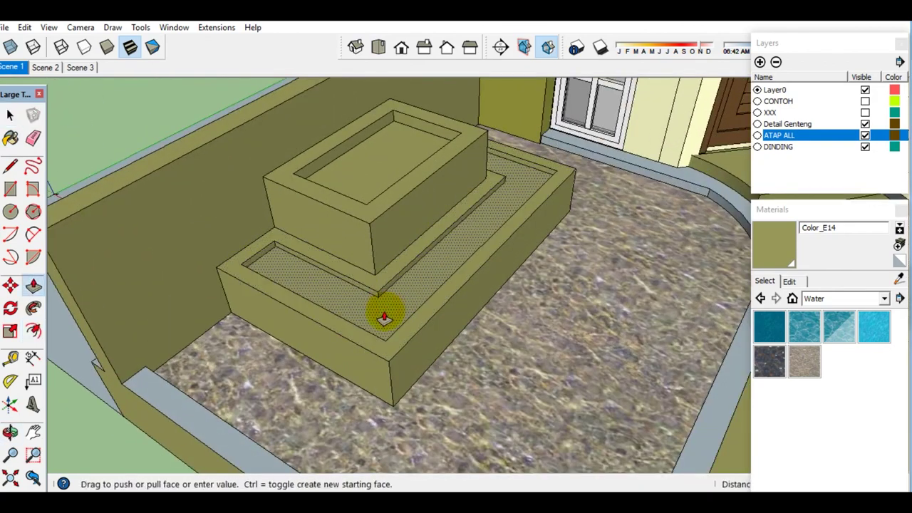
key(space)
scroll(388, 299, up, 3)
- Push the thin strips around the upper tier down to form the lower recess
click(393, 278)
key(p)
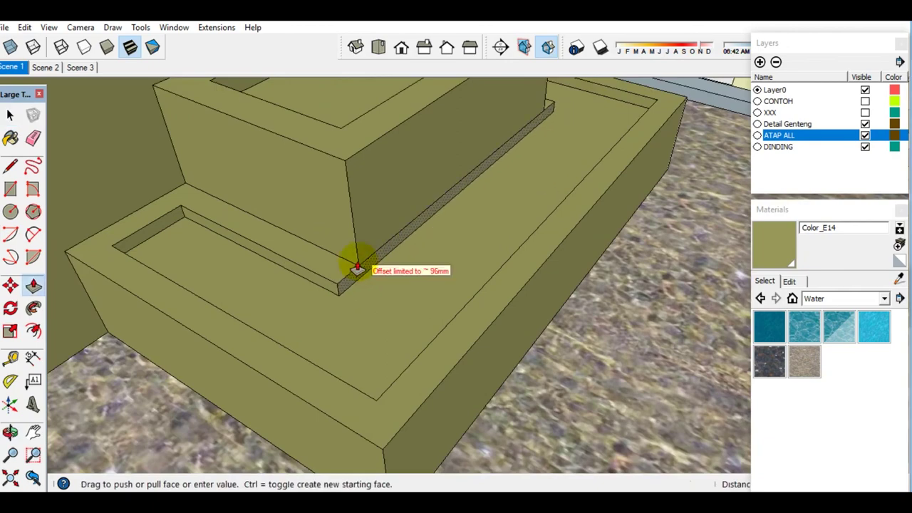
key(p)
drag(328, 288, 362, 269)
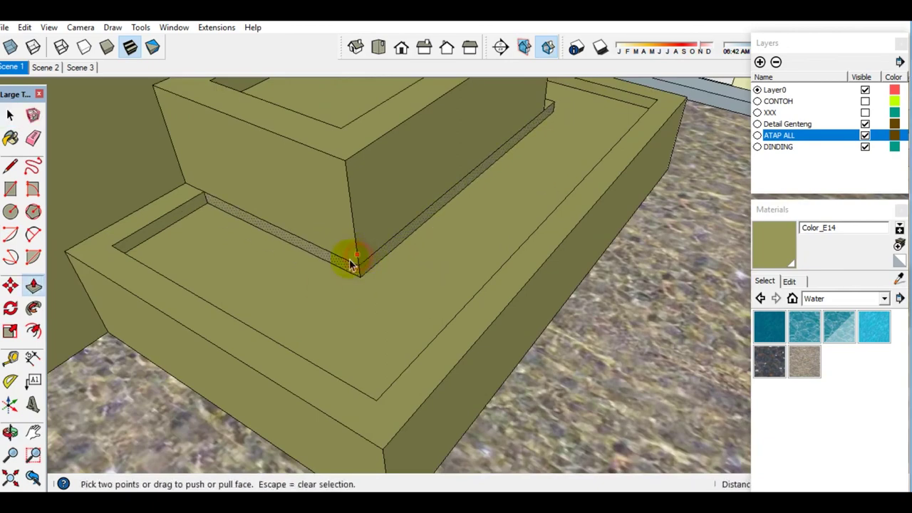
key(space)
middle_drag(499, 128, 403, 173)
scroll(430, 202, up, 2)
key(p)
drag(429, 202, 326, 198)
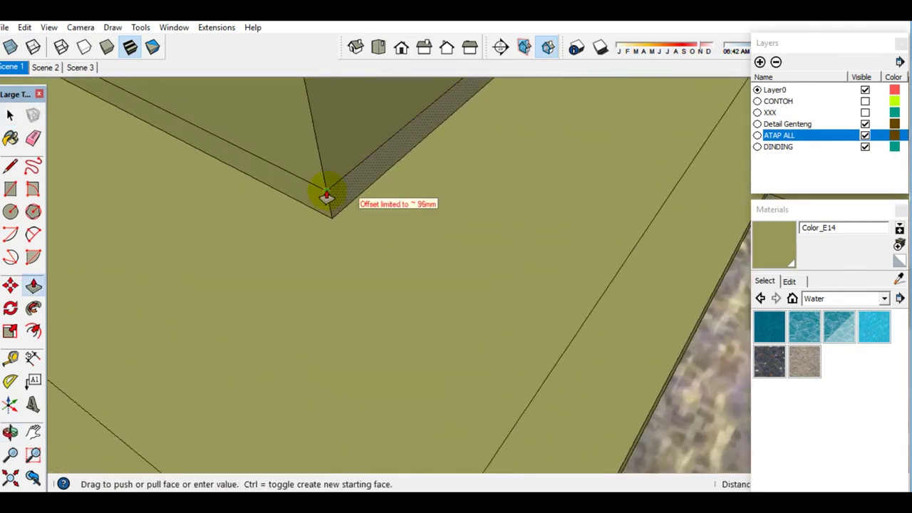
scroll(305, 178, down, 5)
scroll(553, 207, down, 5)
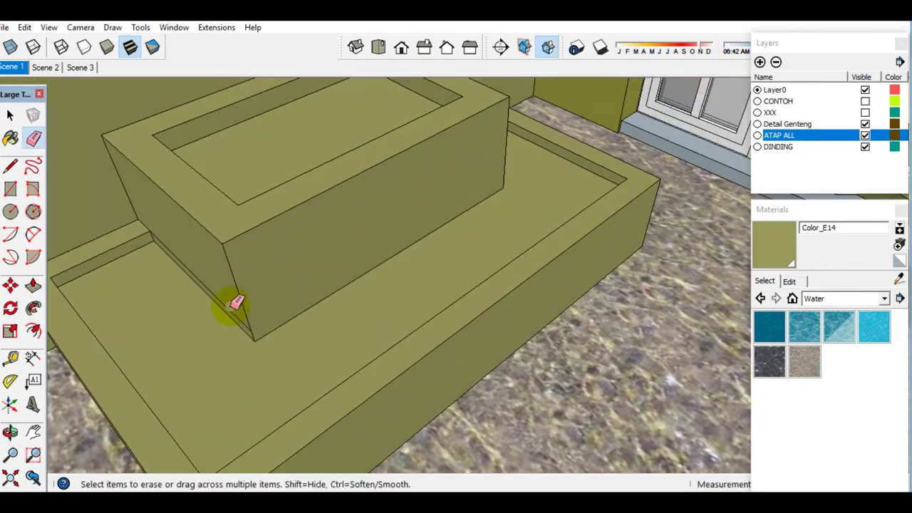
key(space)
click(804, 396)
- Paint the garden floor and both planter tiers with Vegetation_Juniper2 grass
click(427, 399)
click(314, 313)
click(295, 264)
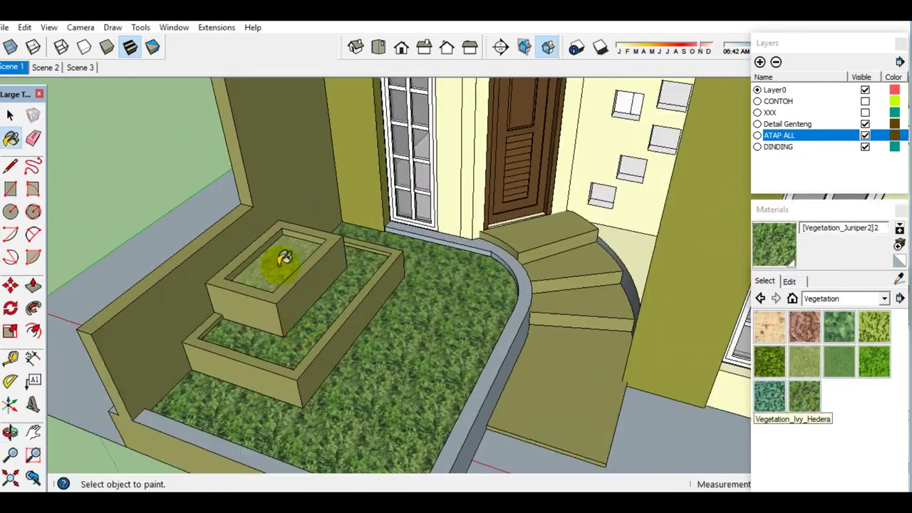
middle_drag(295, 264, 366, 331)
scroll(267, 374, up, 3)
key(space)
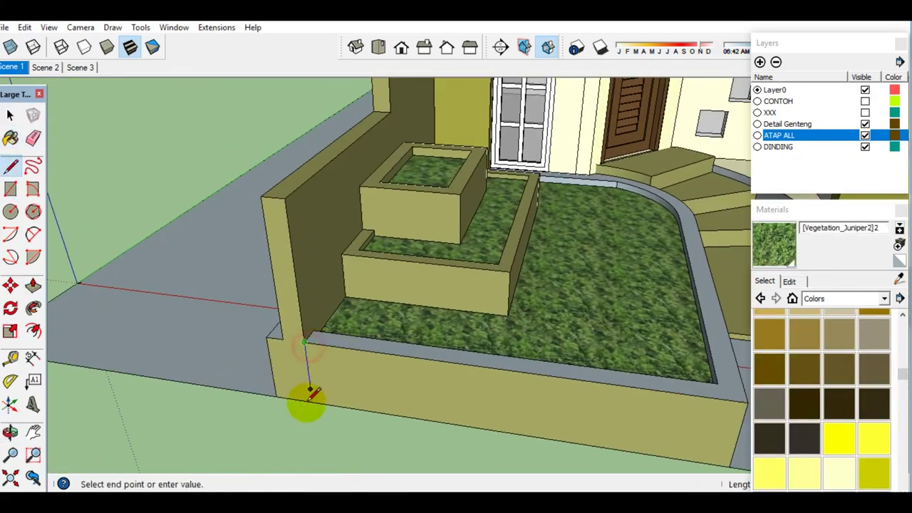
key(space)
middle_drag(312, 383, 441, 356)
scroll(819, 399, down, 3)
- Paint the planter's curved rim and grey strip darker olive with Color_E19
click(769, 449)
scroll(478, 407, up, 3)
click(518, 389)
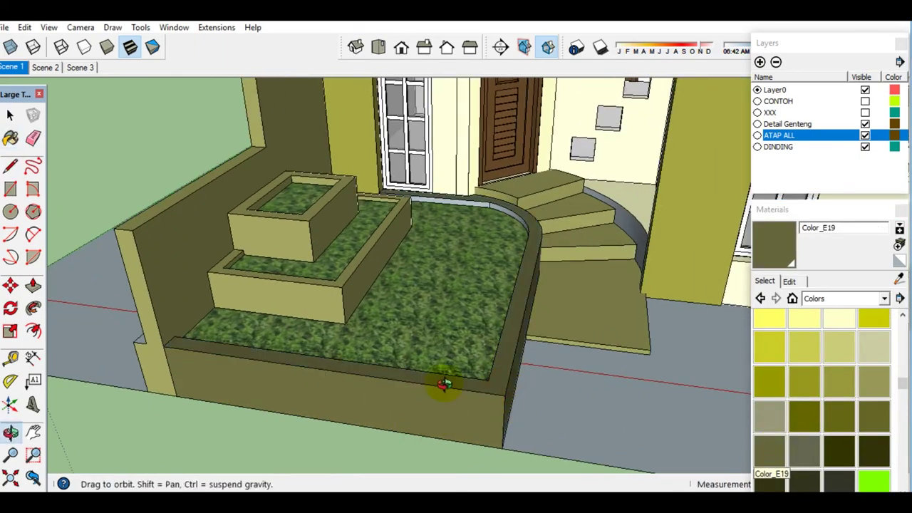
middle_drag(505, 376, 488, 218)
scroll(489, 218, up, 3)
scroll(560, 197, up, 2)
click(445, 127)
scroll(445, 126, down, 5)
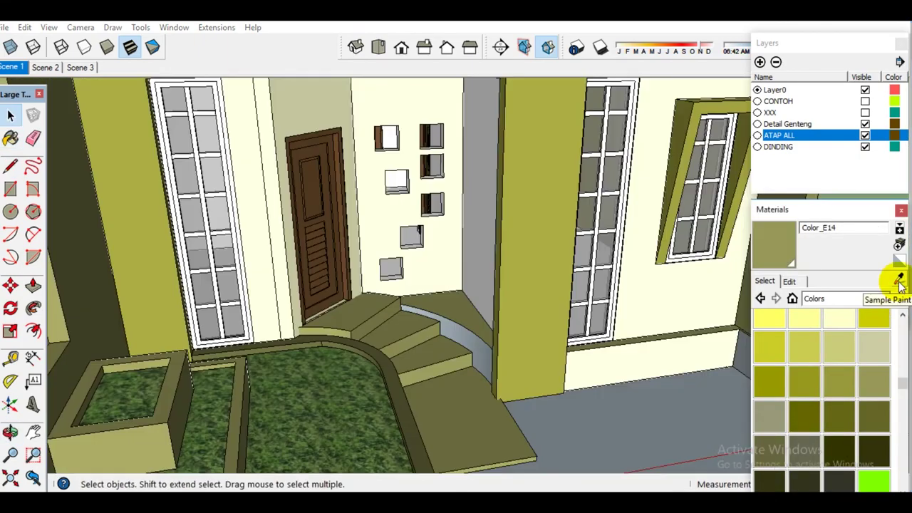
- Sample the cream wall colour and orbit to a front view of the house
alt+click(662, 326)
middle_drag(661, 326, 437, 316)
scroll(411, 320, up, 3)
key(space)
scroll(412, 321, down, 3)
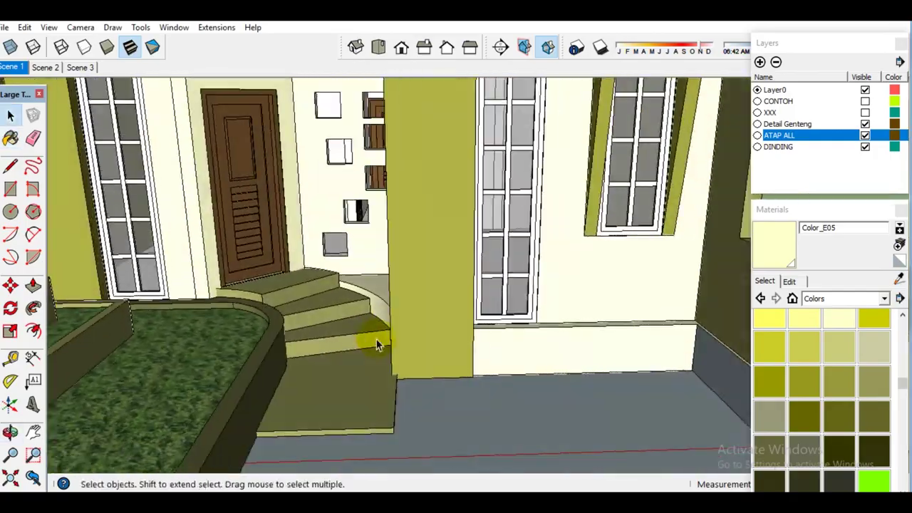
scroll(376, 342, down, 3)
mouse_move(366, 78)
middle_down()
mouse_move(346, 204)
mouse_move(493, 231)
middle_up()
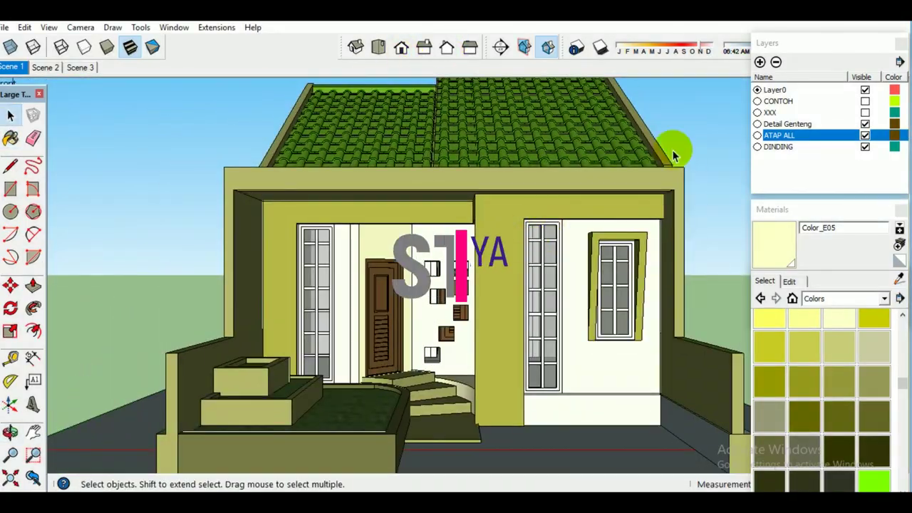